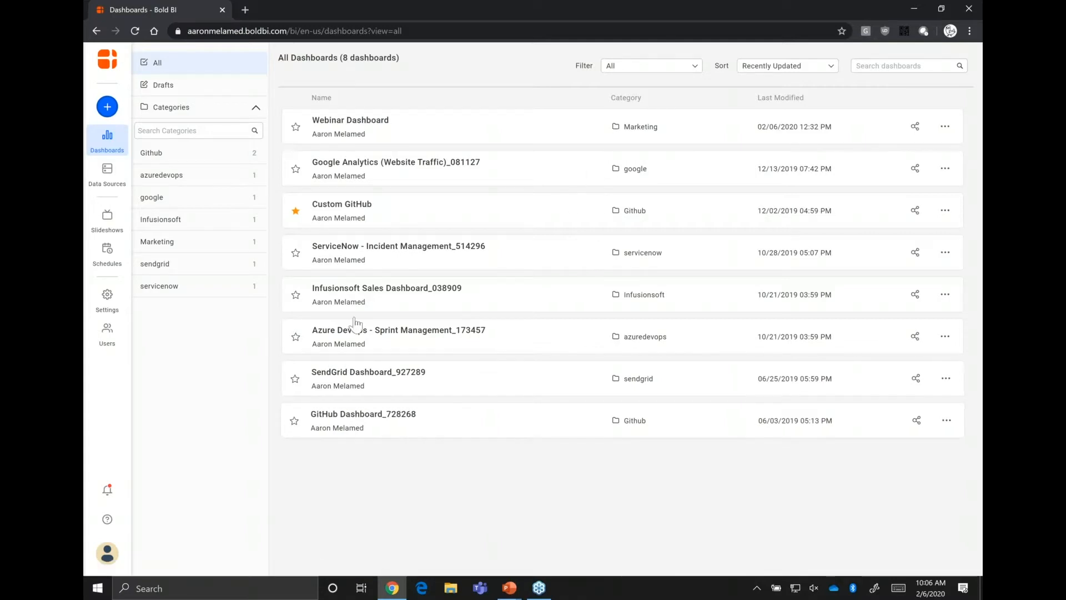
View the built-in dashboard templates and return to the dashboard list.
{"action": "left_click", "coordinate": [108, 109]}
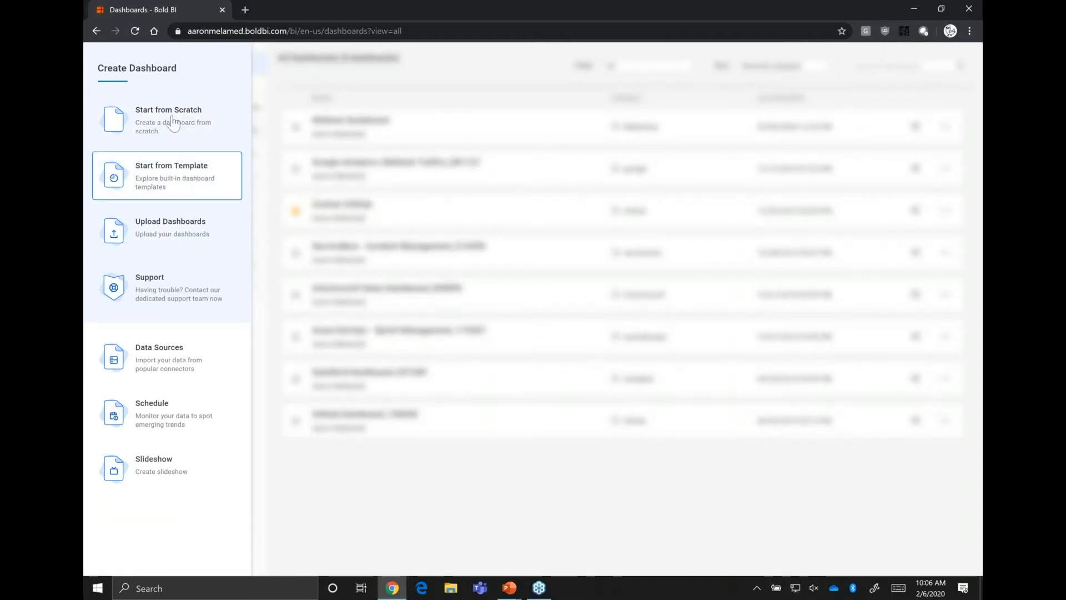
{"action": "left_click", "coordinate": [186, 180]}
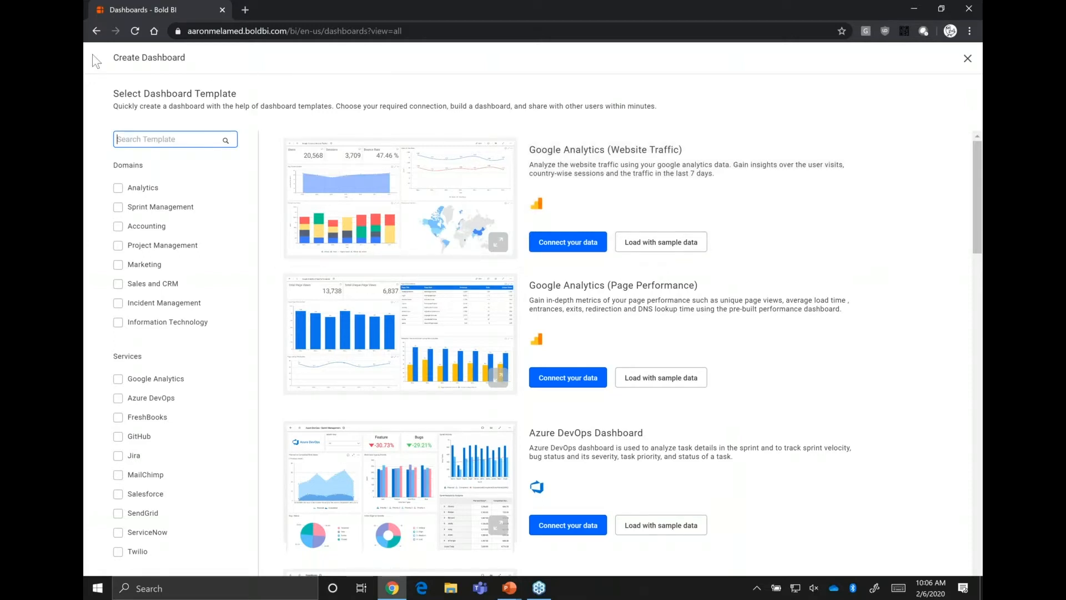
{"action": "left_click", "coordinate": [96, 31]}
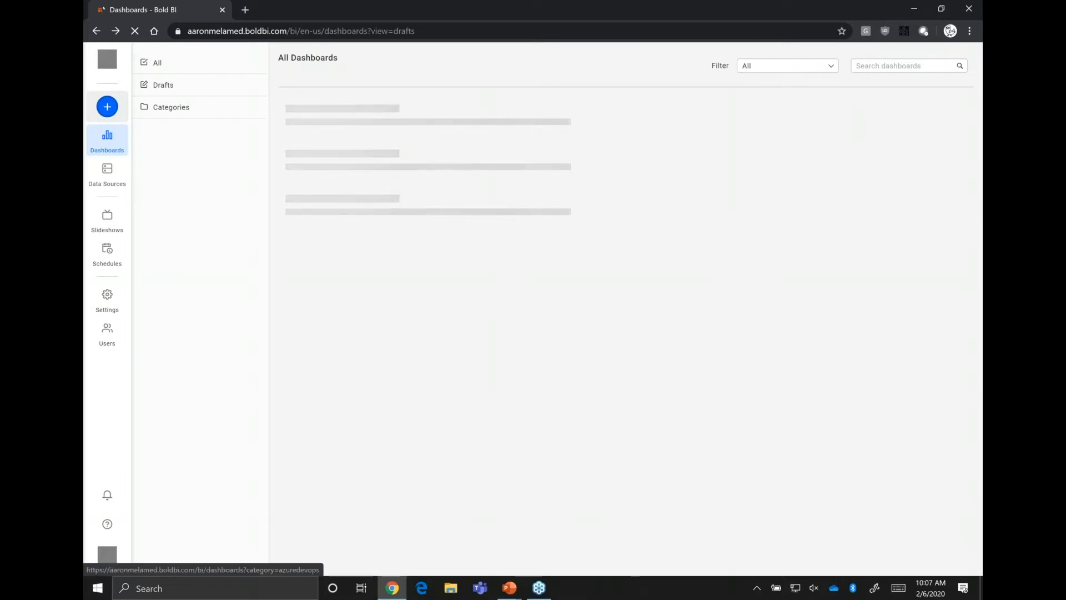
Create a new dashboard from scratch named Webinar_Dashboard and open it in the designer.
{"action": "left_click", "coordinate": [107, 106]}
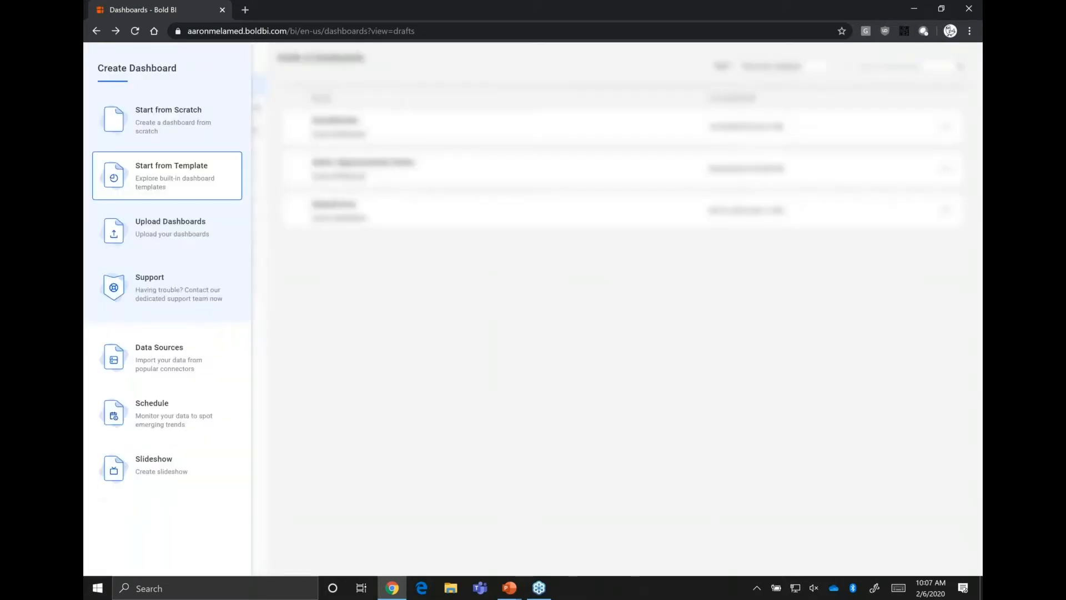
{"action": "left_click", "coordinate": [167, 116]}
{"action": "type", "text": "Webinar"}
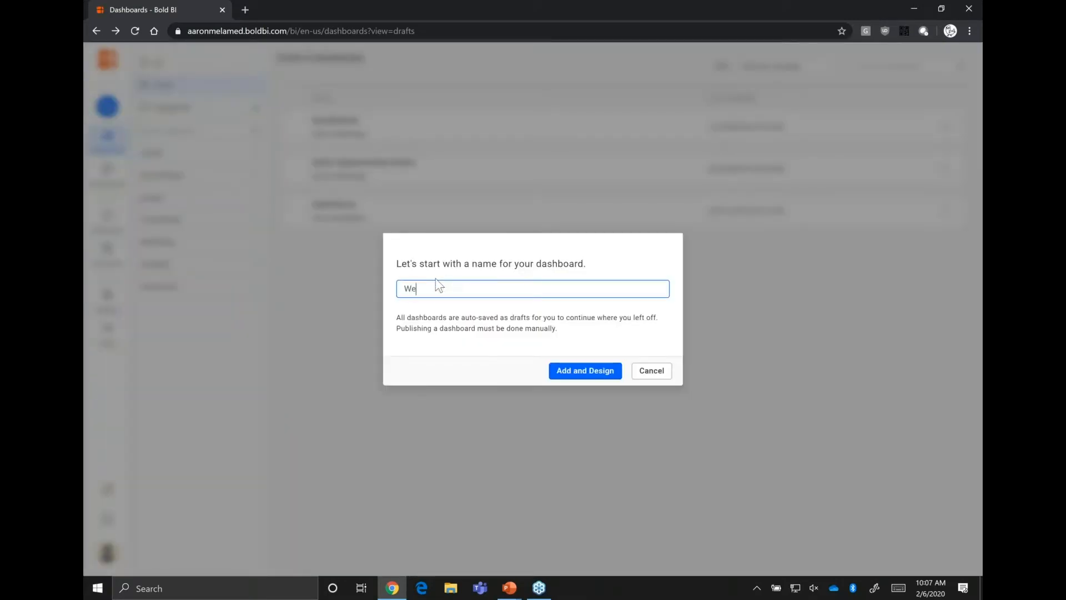
{"action": "type", "text": "_"}
{"action": "key", "text": "Home"}
{"action": "type", "text": "da"}
{"action": "key", "text": "BackSpace"}
{"action": "key", "text": "BackSpace"}
{"action": "key", "text": "End"}
{"action": "type", "text": "Dashboard"}
{"action": "left_click", "coordinate": [583, 369]}
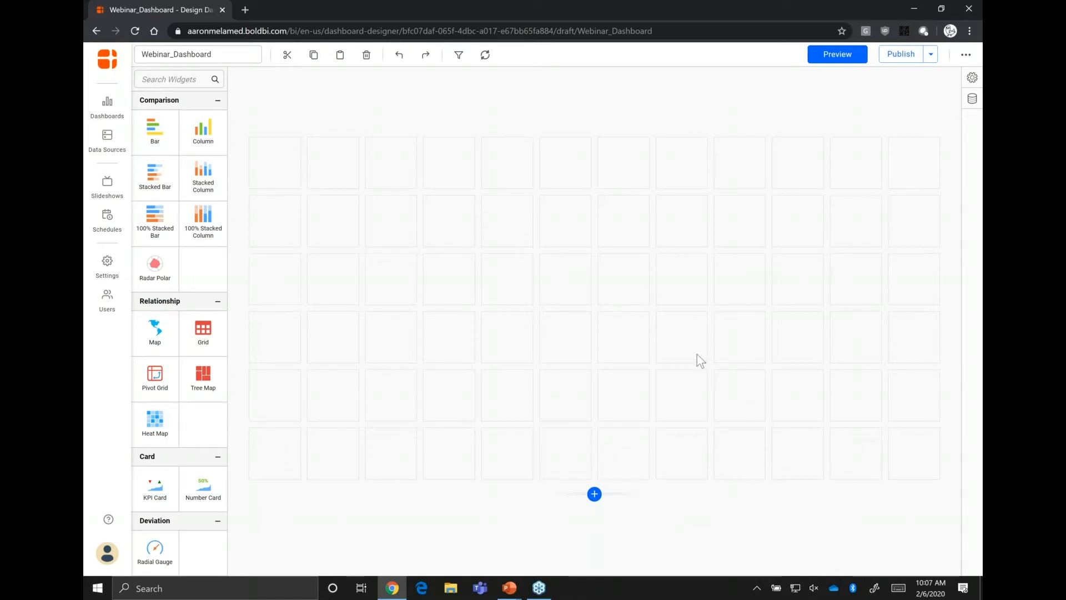
Add the existing data source Webinar_Marketing Details to the dashboard.
{"action": "left_click", "coordinate": [971, 23]}
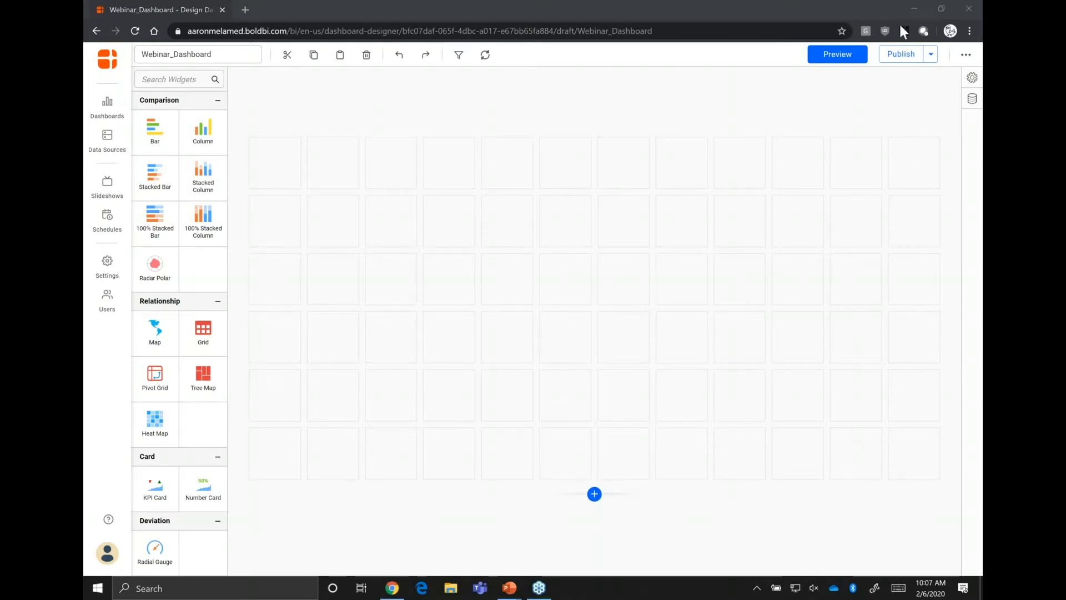
{"action": "left_click", "coordinate": [973, 100]}
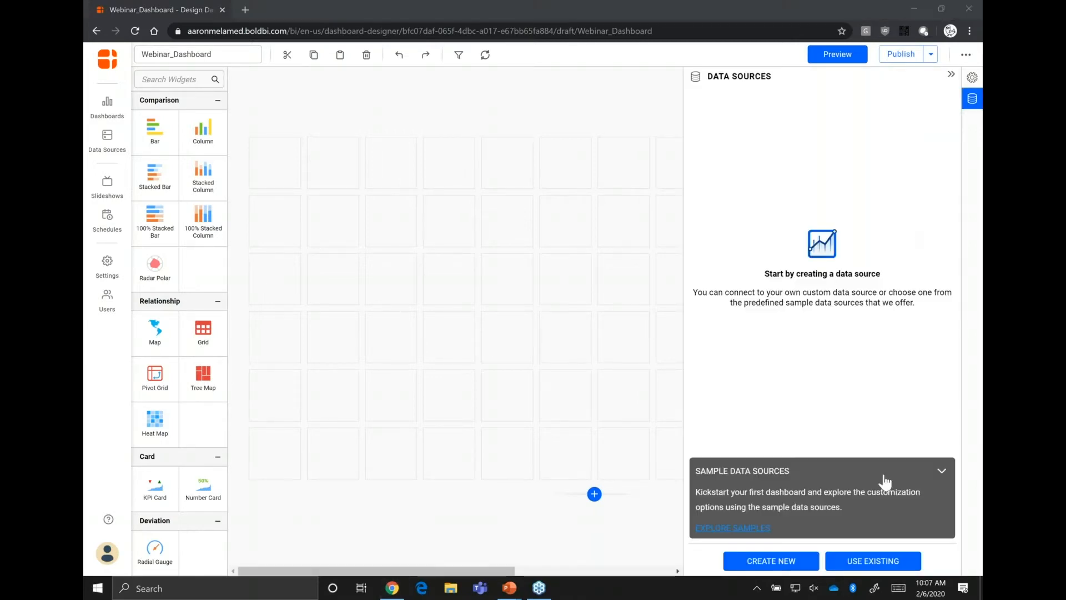
{"action": "left_click", "coordinate": [884, 563]}
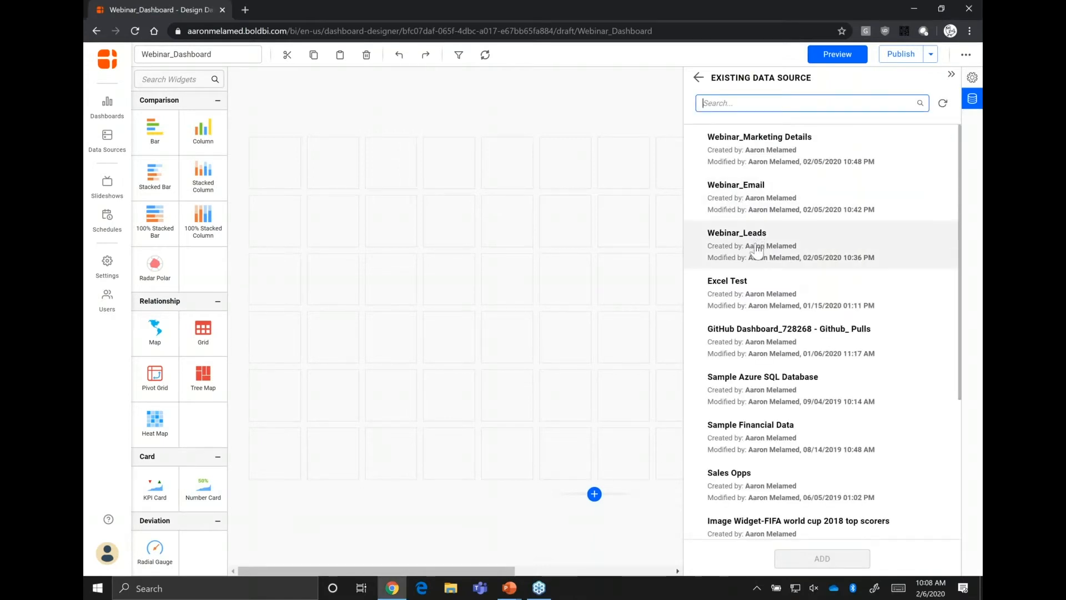
{"action": "left_click", "coordinate": [759, 155]}
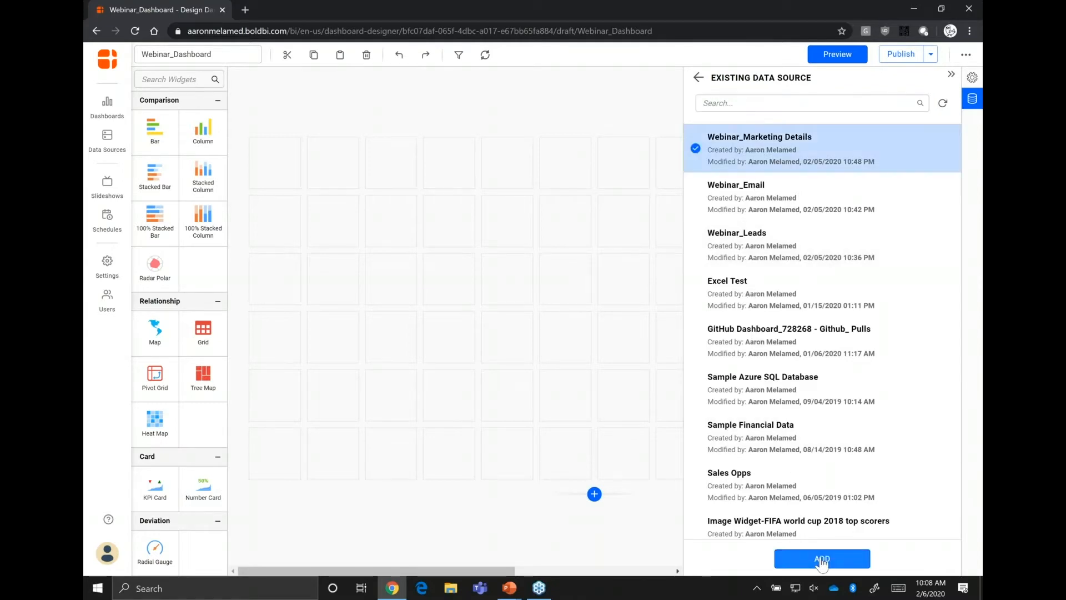
{"action": "left_click", "coordinate": [822, 560]}
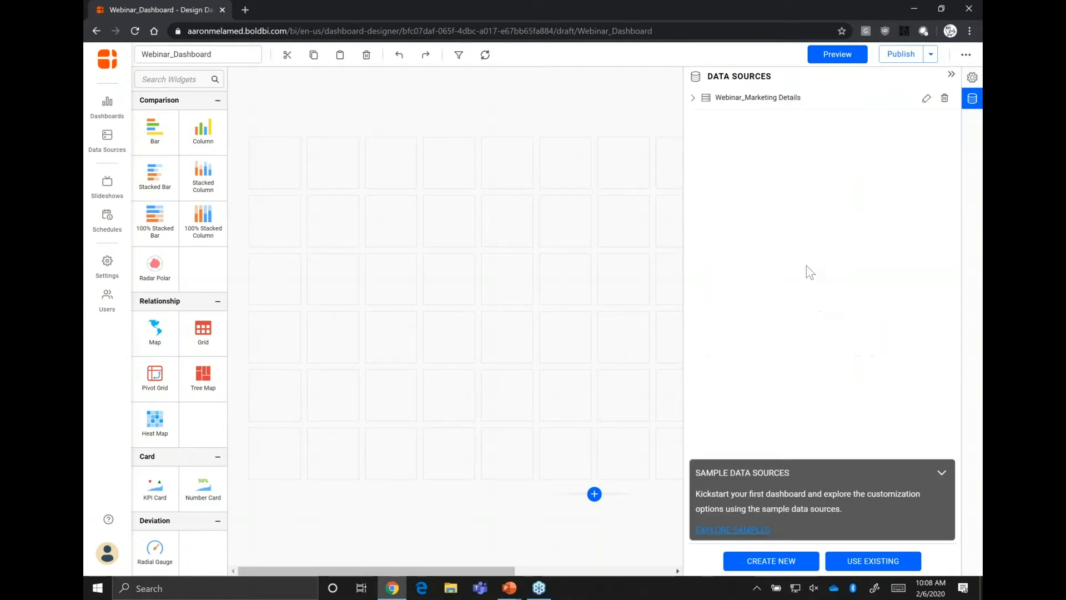
Add the existing data sources Webinar_Email and Webinar_Leads to the dashboard as well.
{"action": "left_click", "coordinate": [874, 561]}
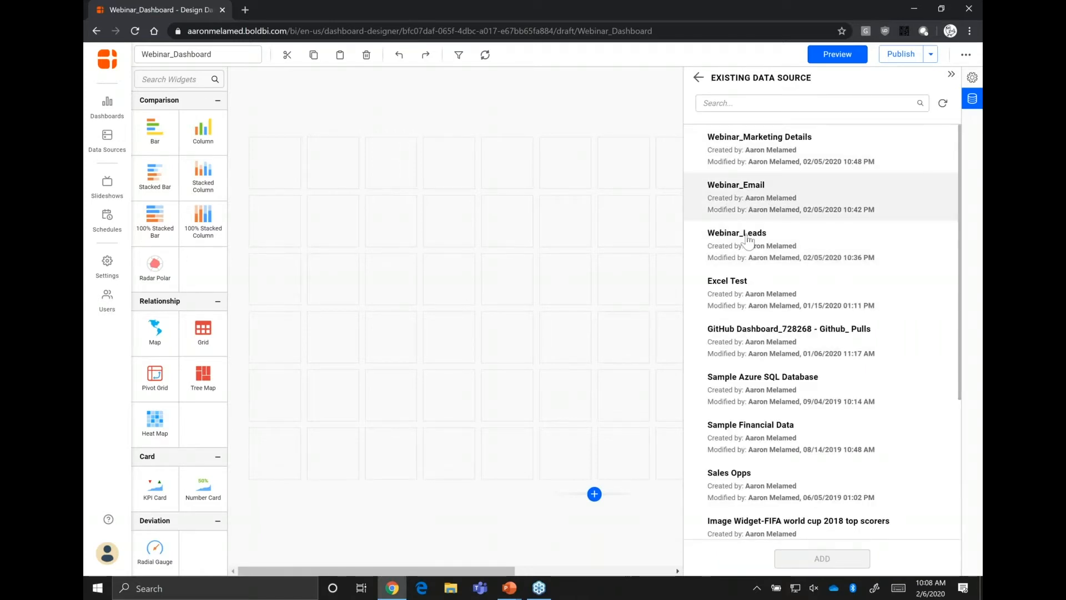
{"action": "left_click", "coordinate": [762, 198]}
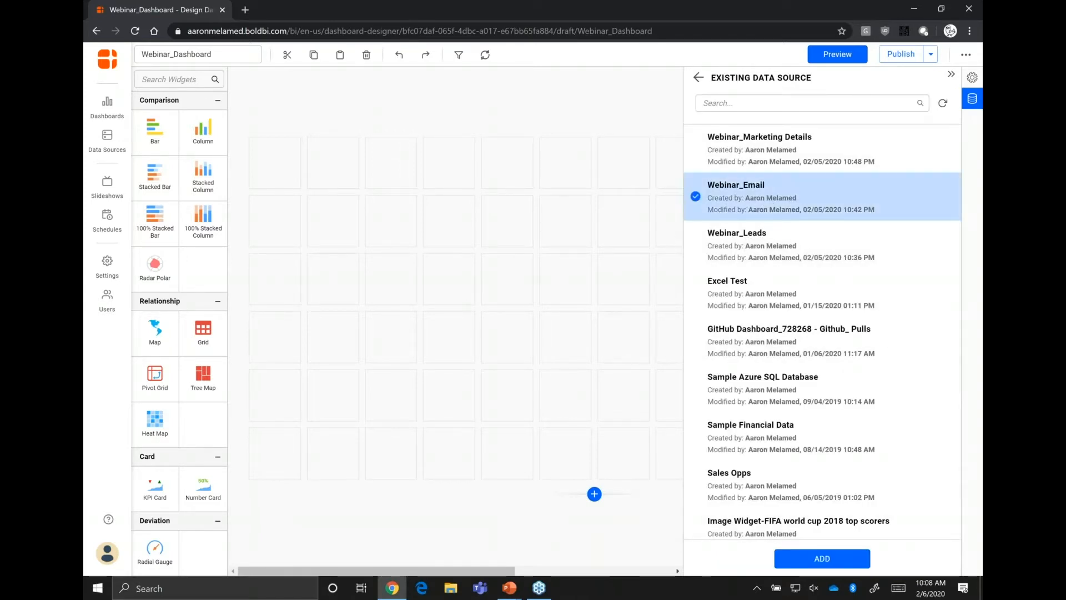
{"action": "left_click", "coordinate": [820, 559]}
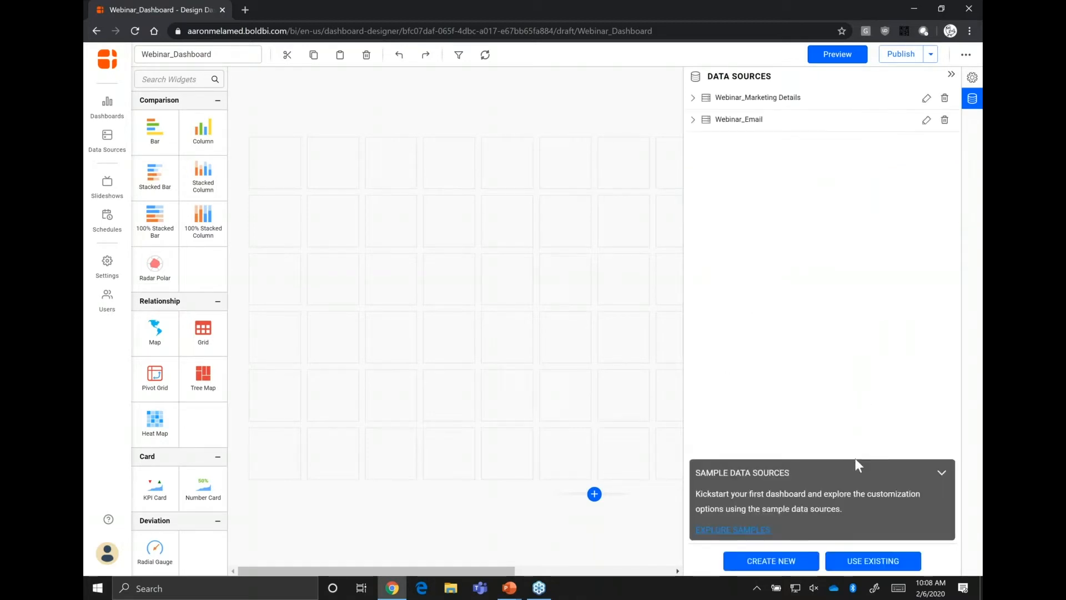
{"action": "left_click", "coordinate": [871, 565]}
{"action": "left_click", "coordinate": [732, 248]}
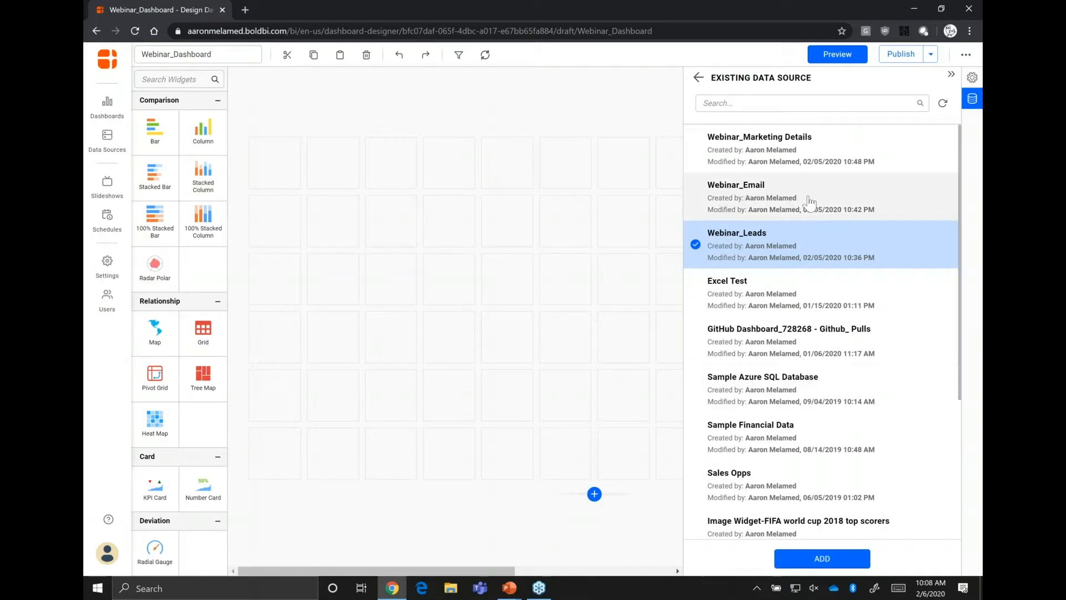
{"action": "left_click", "coordinate": [854, 568]}
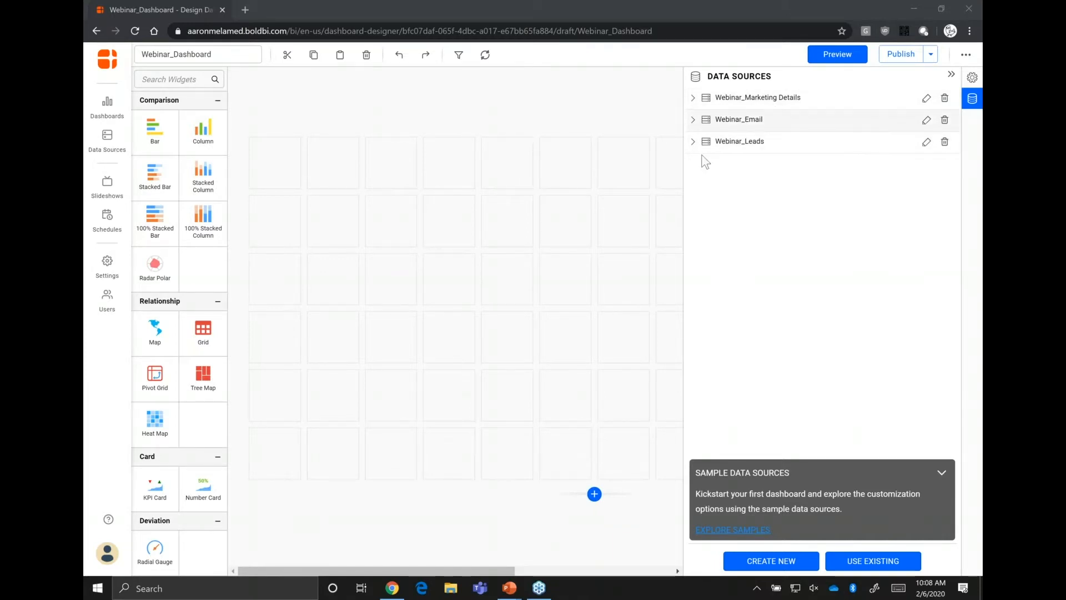
Edit the Webinar_Email data source, removing its EmailMarketing table and adding it back from the dbo tables.
{"action": "left_click", "coordinate": [927, 120]}
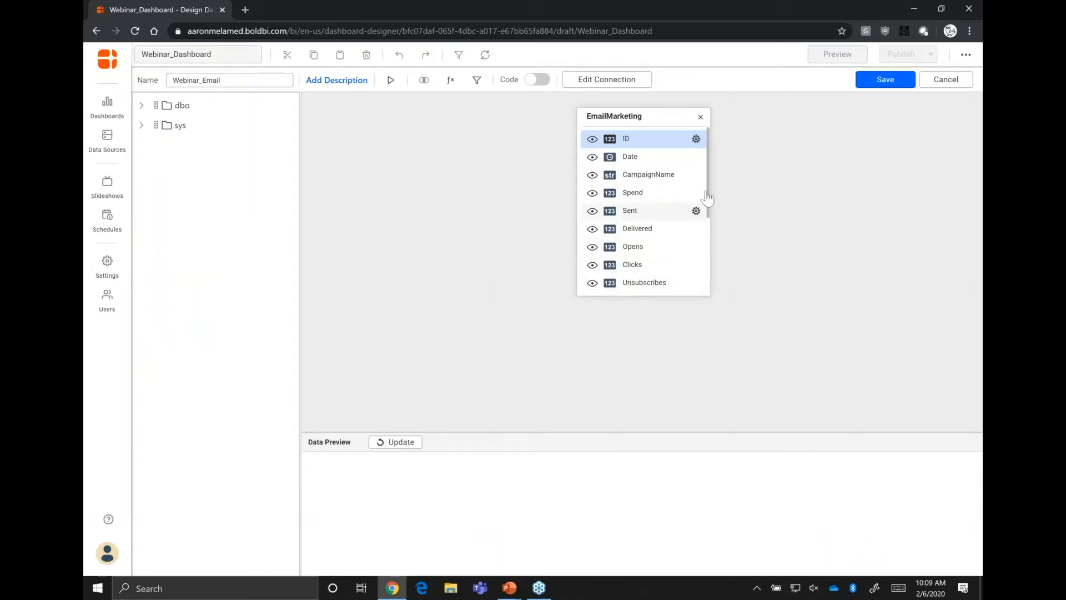
{"action": "left_click", "coordinate": [701, 118]}
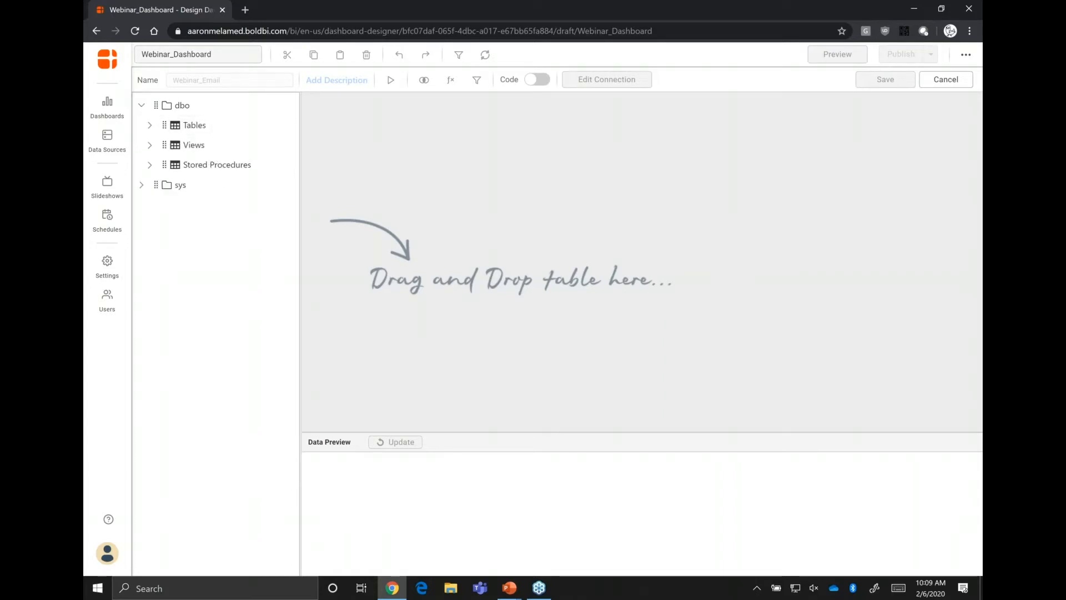
{"action": "left_click", "coordinate": [212, 124]}
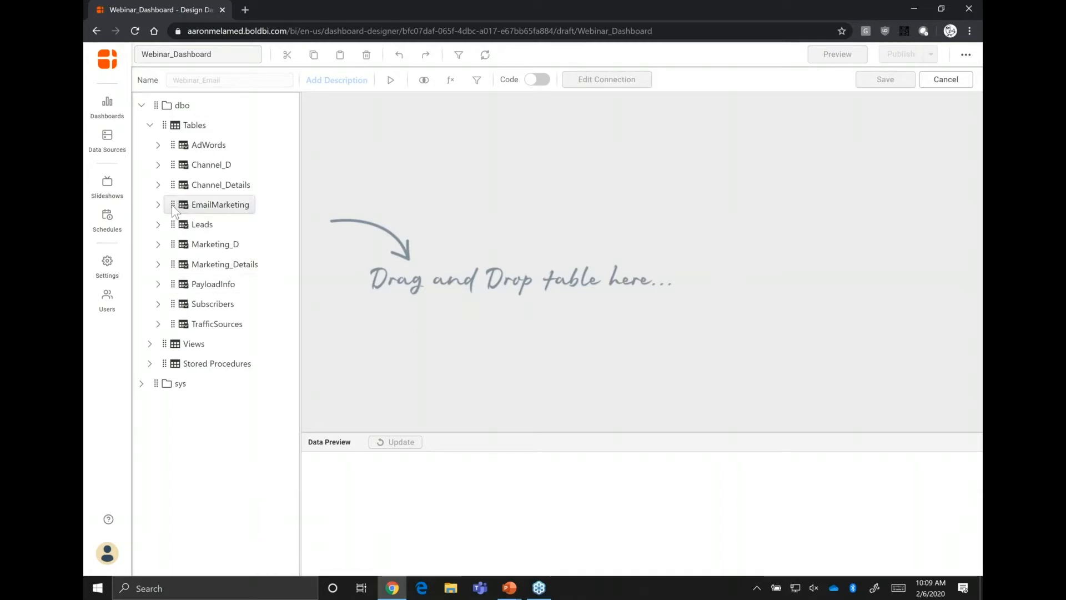
{"action": "left_click_drag", "start_coordinate": [171, 205], "coordinate": [594, 233]}
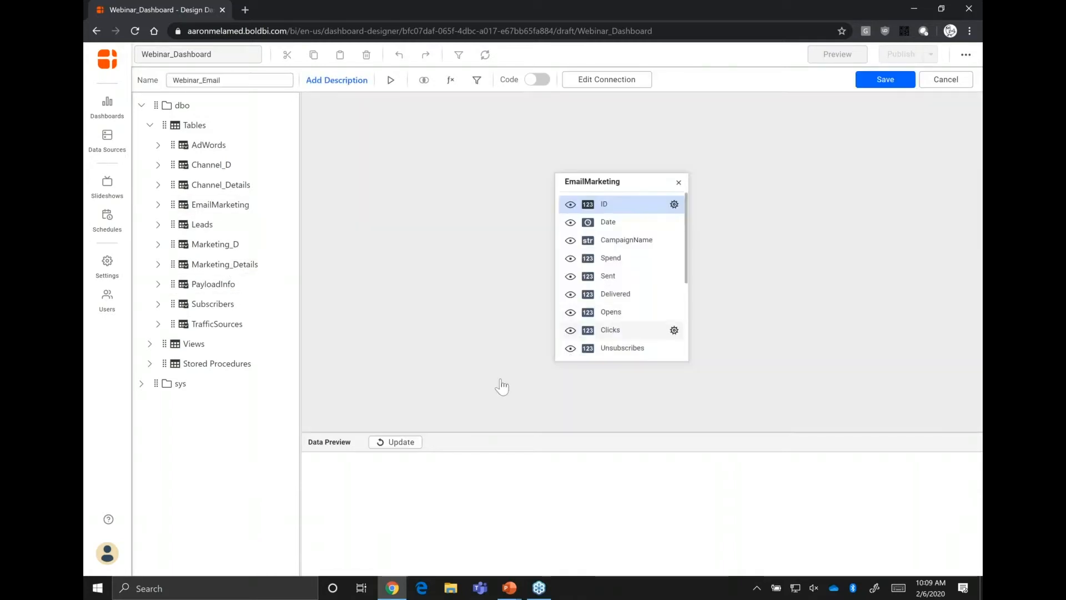
Preview the EmailMarketing records in an enlarged data preview, check the remaining columns, and leave the data source without saving.
{"action": "left_click", "coordinate": [409, 445]}
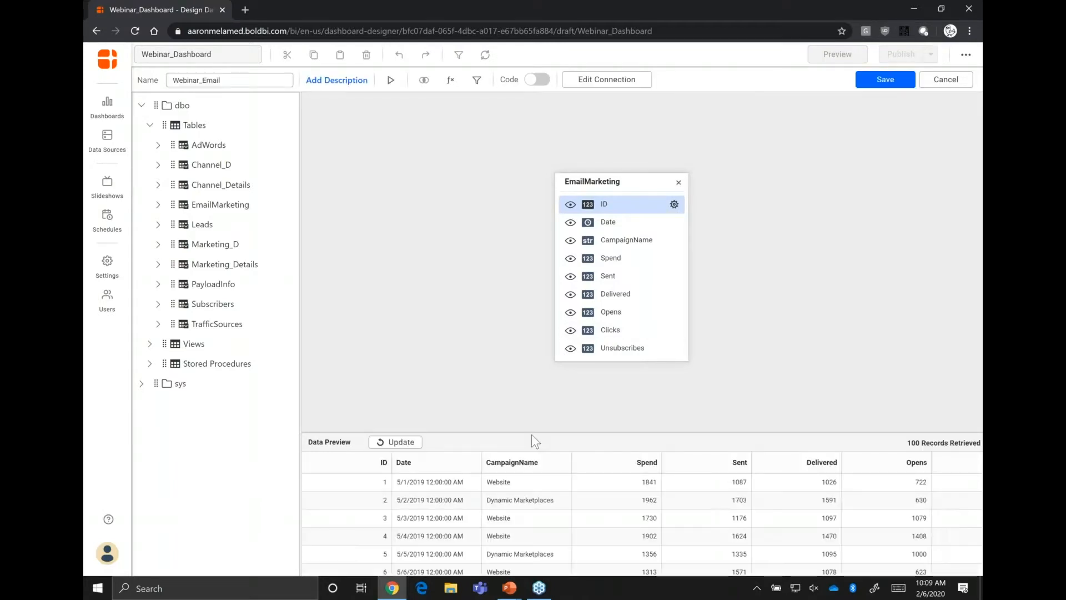
{"action": "left_click_drag", "start_coordinate": [532, 435], "coordinate": [523, 378]}
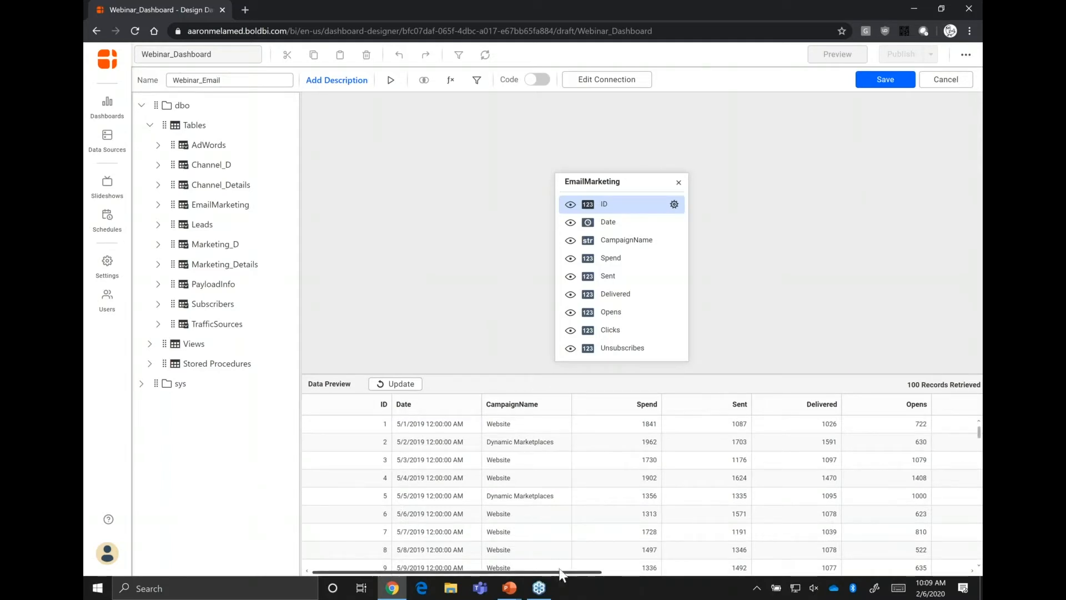
{"action": "left_click_drag", "start_coordinate": [561, 573], "coordinate": [805, 573]}
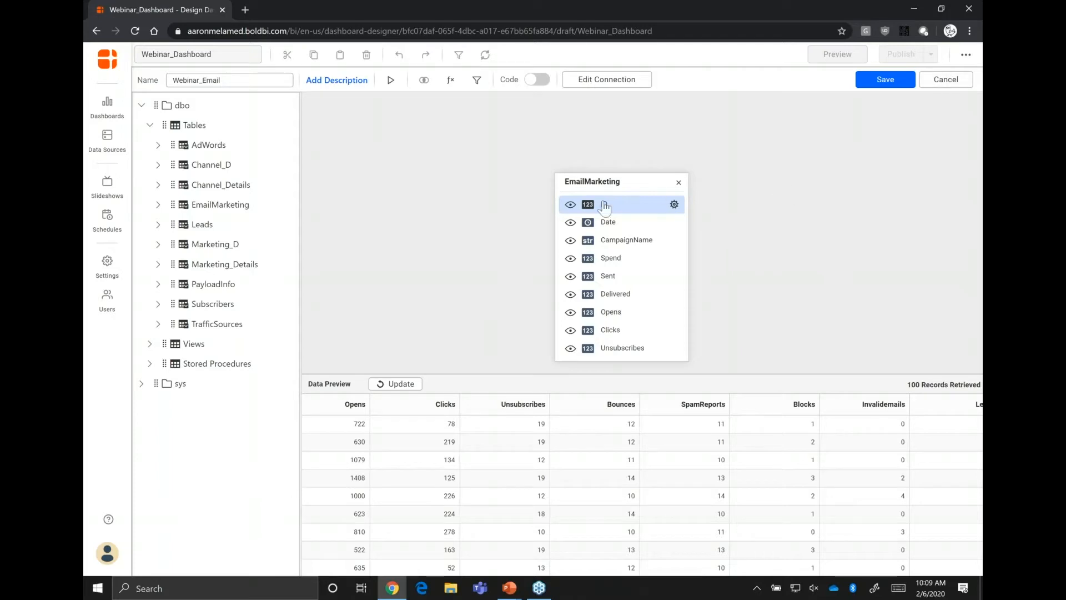
{"action": "left_click", "coordinate": [942, 84]}
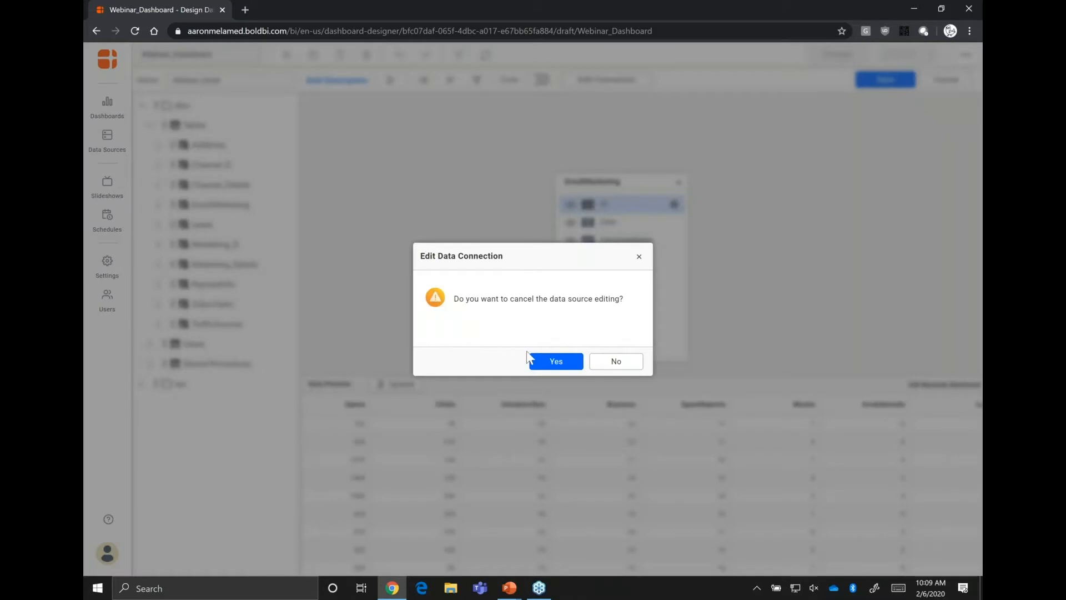
{"action": "left_click", "coordinate": [565, 362]}
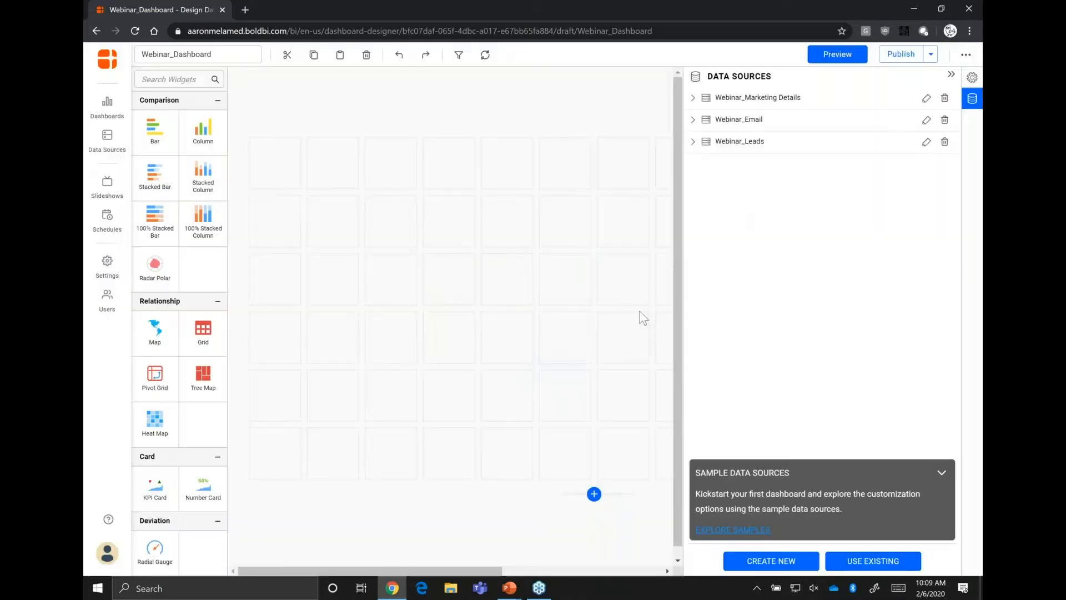
View the tables in the Webinar_Marketing Details data source, leave without saving, and close the data source list.
{"action": "left_click", "coordinate": [927, 100]}
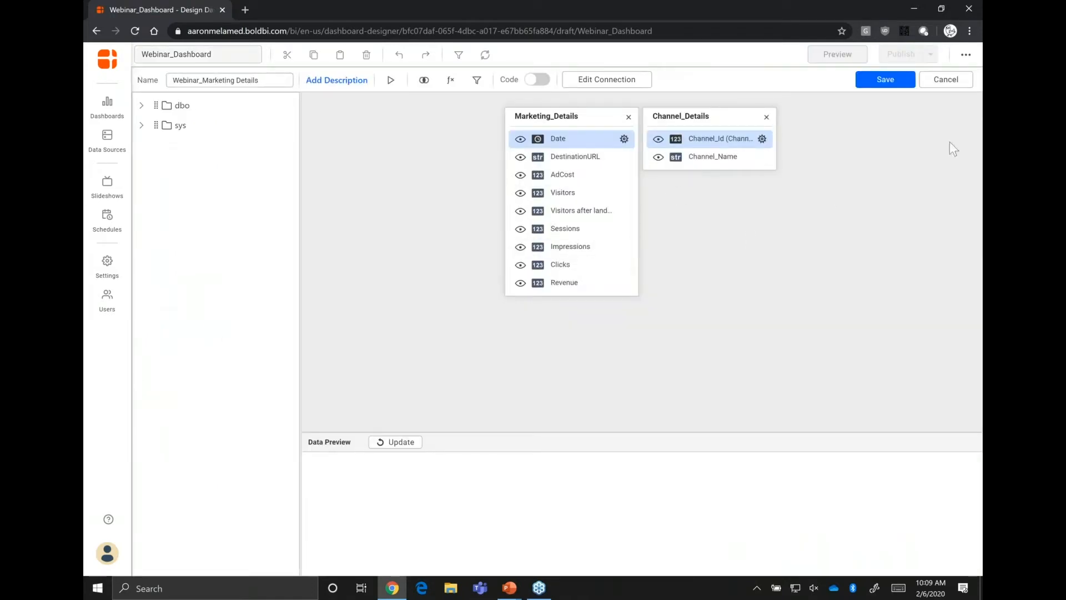
{"action": "left_click", "coordinate": [958, 83]}
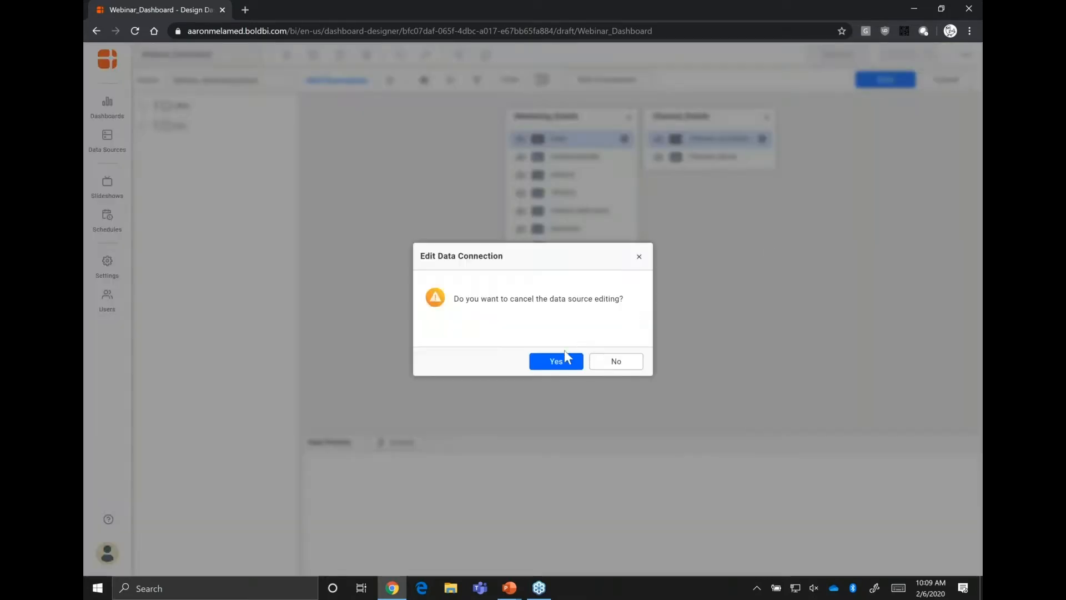
{"action": "left_click", "coordinate": [565, 358]}
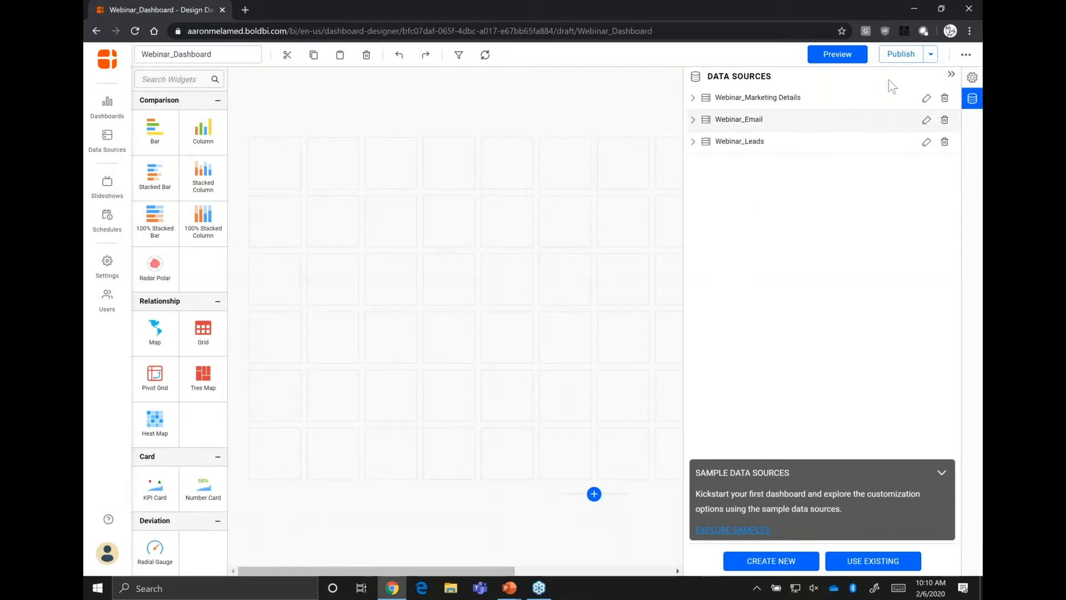
{"action": "left_click", "coordinate": [951, 74]}
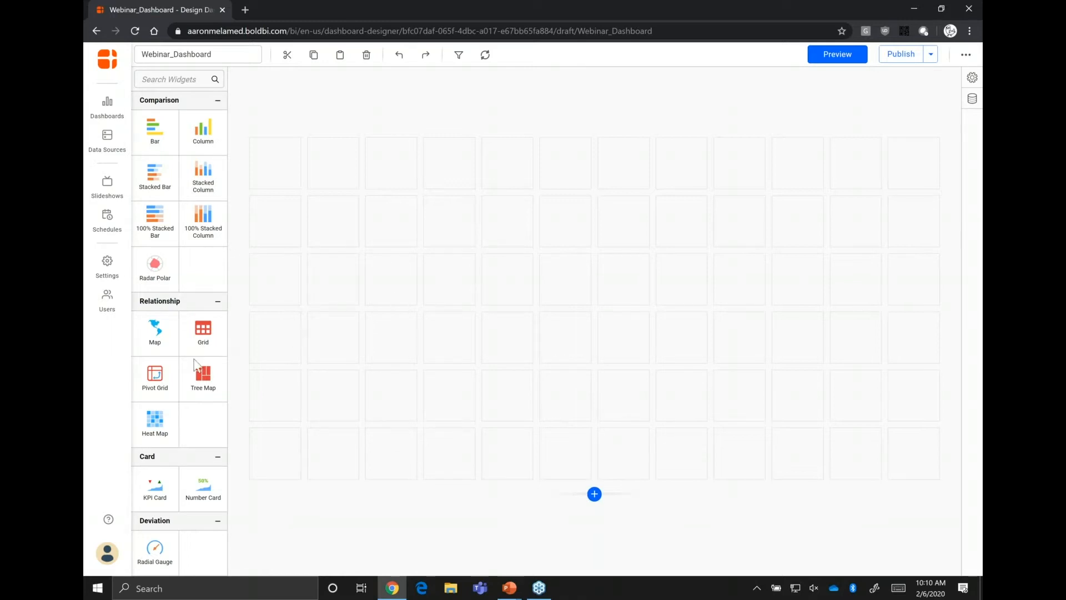
Place a Doughnut chart in the first cell of the dashboard's top row and a Number Card in the third cell.
{"action": "scroll", "coordinate": [205, 361], "scroll_direction": "down", "scroll_amount": 6}
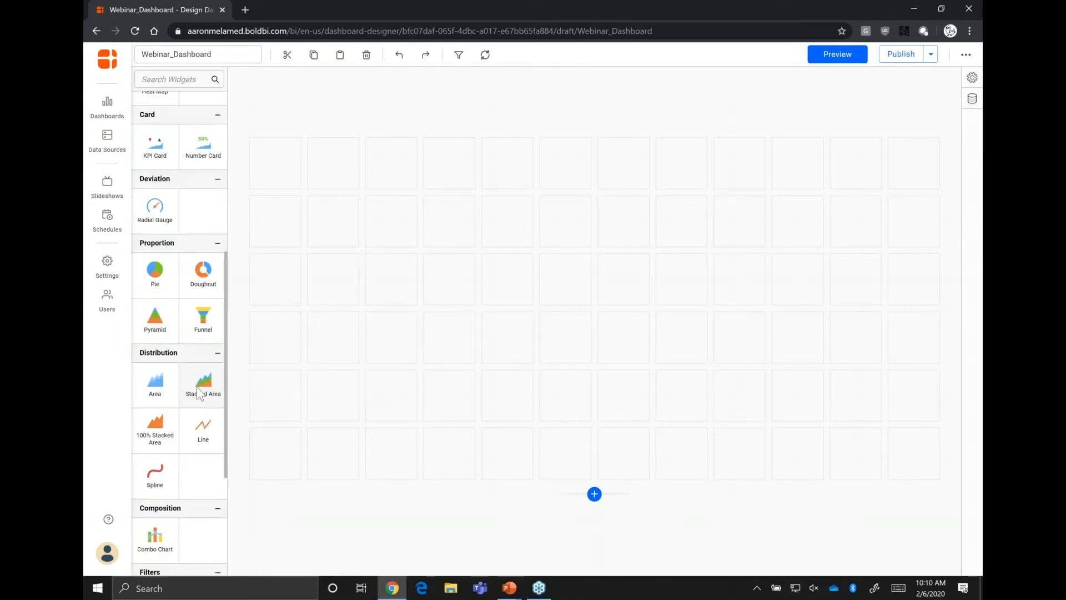
{"action": "scroll", "coordinate": [199, 393], "scroll_direction": "up", "scroll_amount": 4}
{"action": "scroll", "coordinate": [199, 389], "scroll_direction": "down", "scroll_amount": 3}
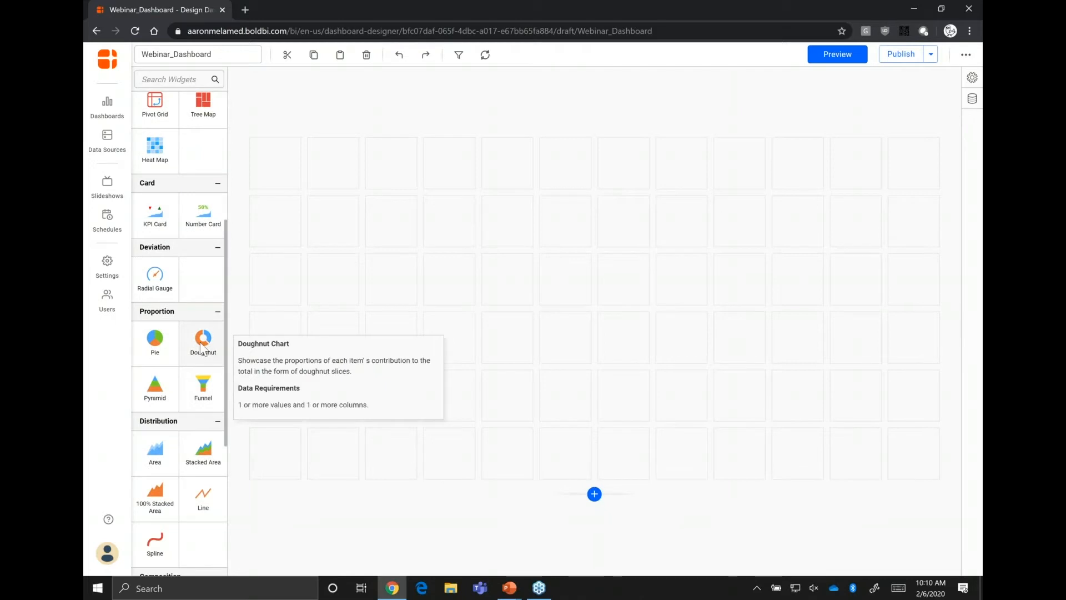
{"action": "left_click_drag", "start_coordinate": [202, 347], "coordinate": [280, 164]}
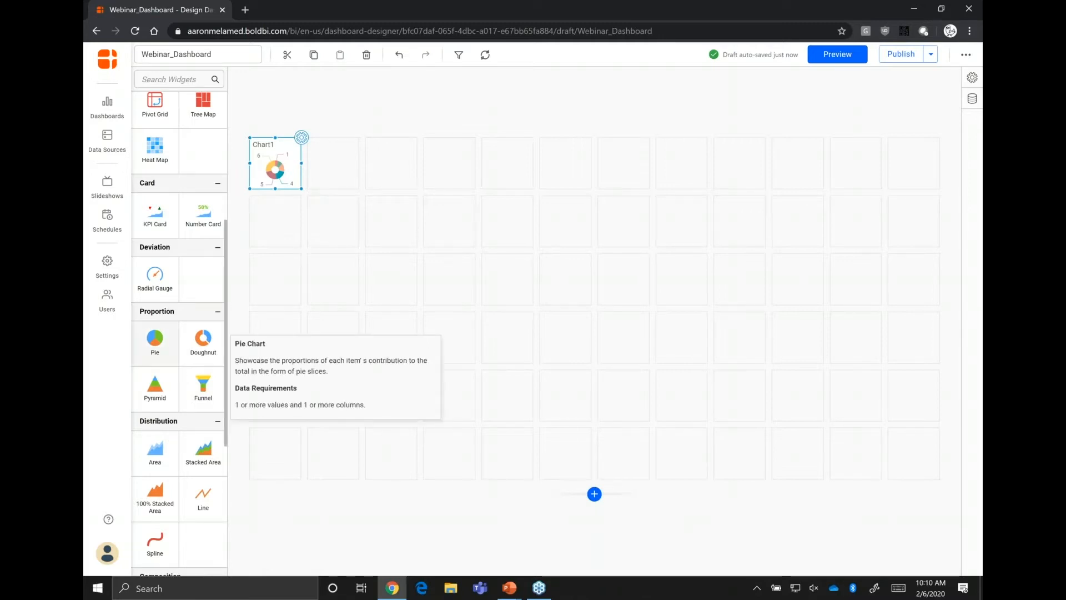
{"action": "scroll", "coordinate": [161, 339], "scroll_direction": "up", "scroll_amount": 4}
{"action": "left_click_drag", "start_coordinate": [204, 420], "coordinate": [392, 166]}
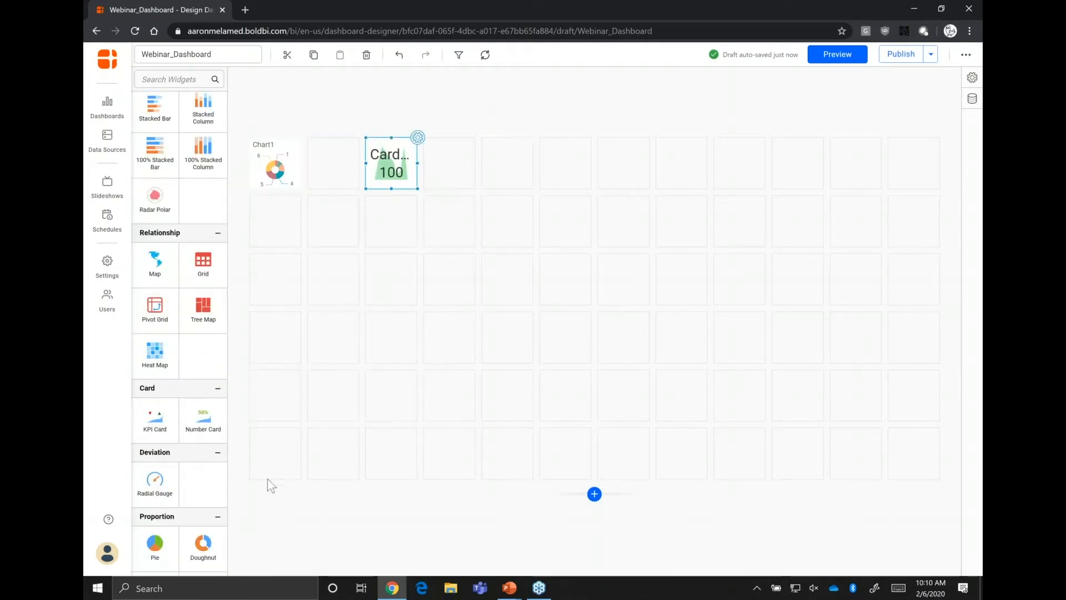
Place a Funnel chart in the sixth cell of the dashboard's top row.
{"action": "scroll", "coordinate": [187, 386], "scroll_direction": "up", "scroll_amount": 2}
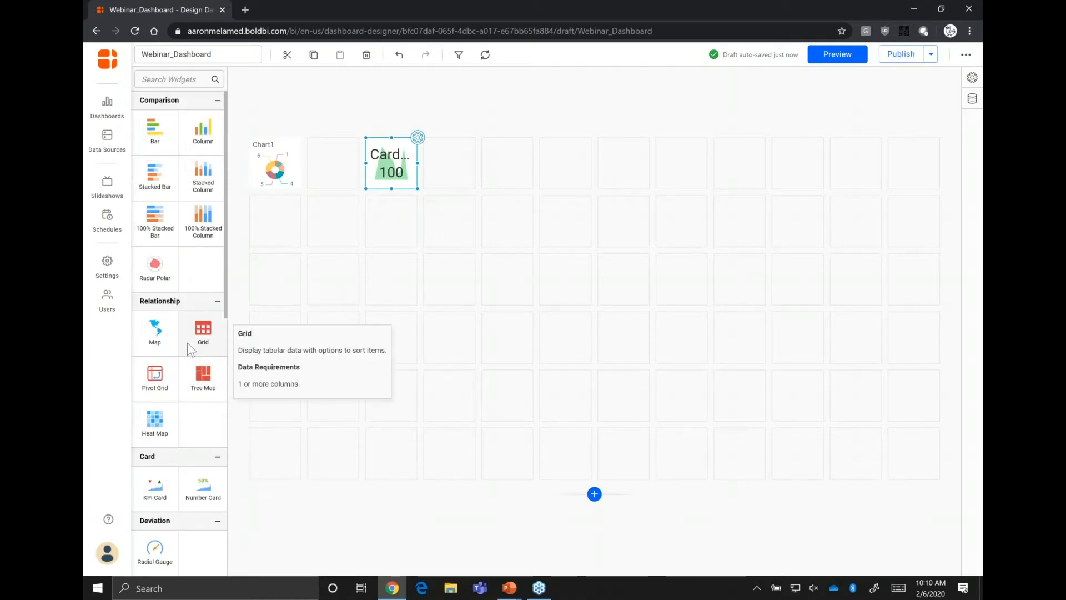
{"action": "scroll", "coordinate": [205, 343], "scroll_direction": "down", "scroll_amount": 5}
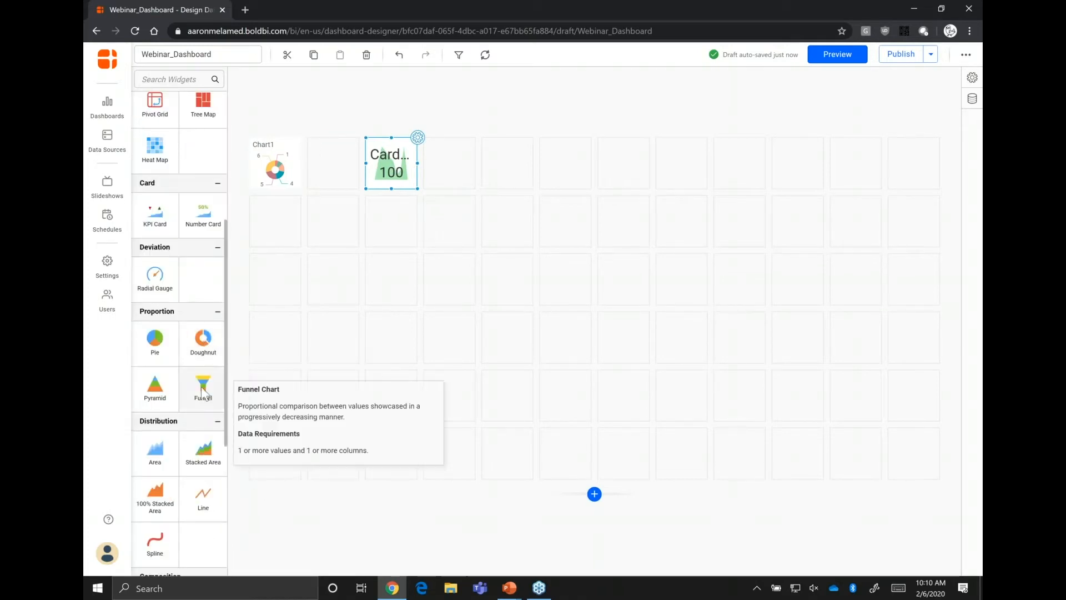
{"action": "left_click_drag", "start_coordinate": [204, 383], "coordinate": [548, 252]}
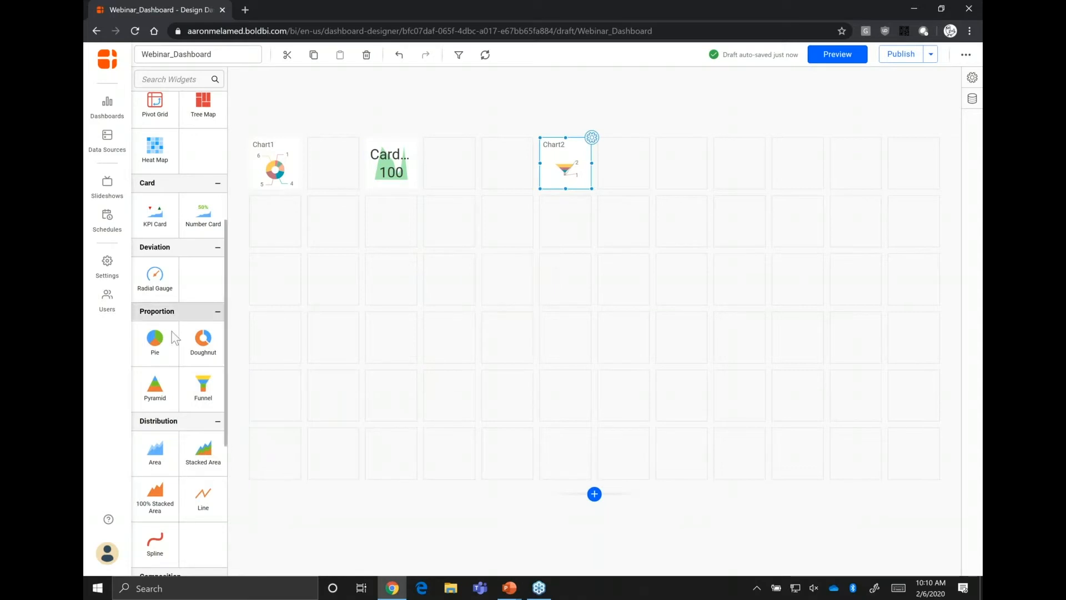
Place a Combo Chart in the seventh cell of the fourth row and a Stacked Area chart in that row's first cell.
{"action": "scroll", "coordinate": [156, 462], "scroll_direction": "down", "scroll_amount": 5}
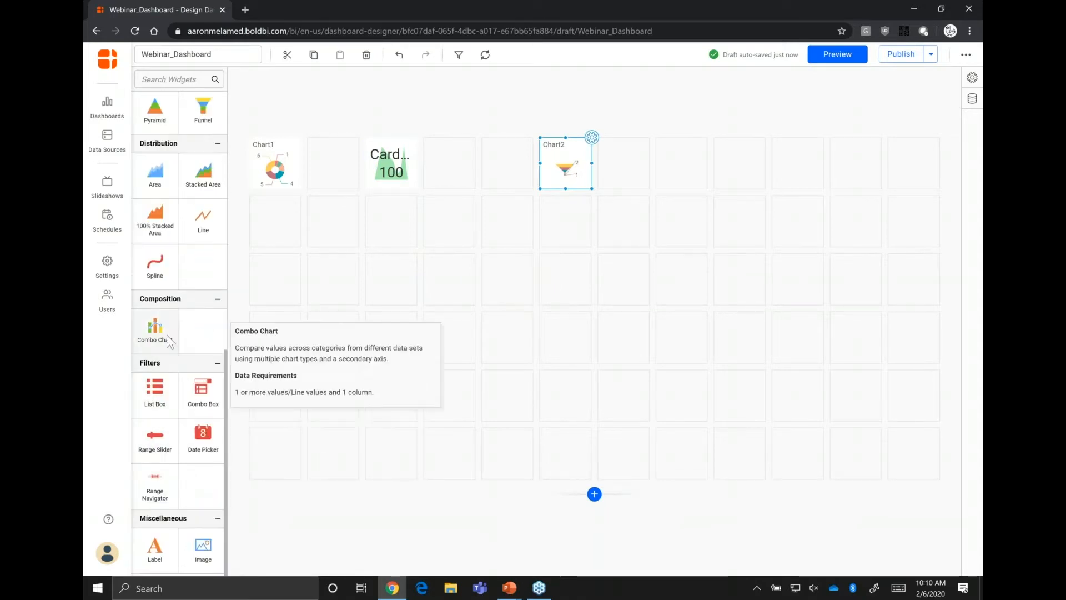
{"action": "left_click_drag", "start_coordinate": [165, 340], "coordinate": [627, 349]}
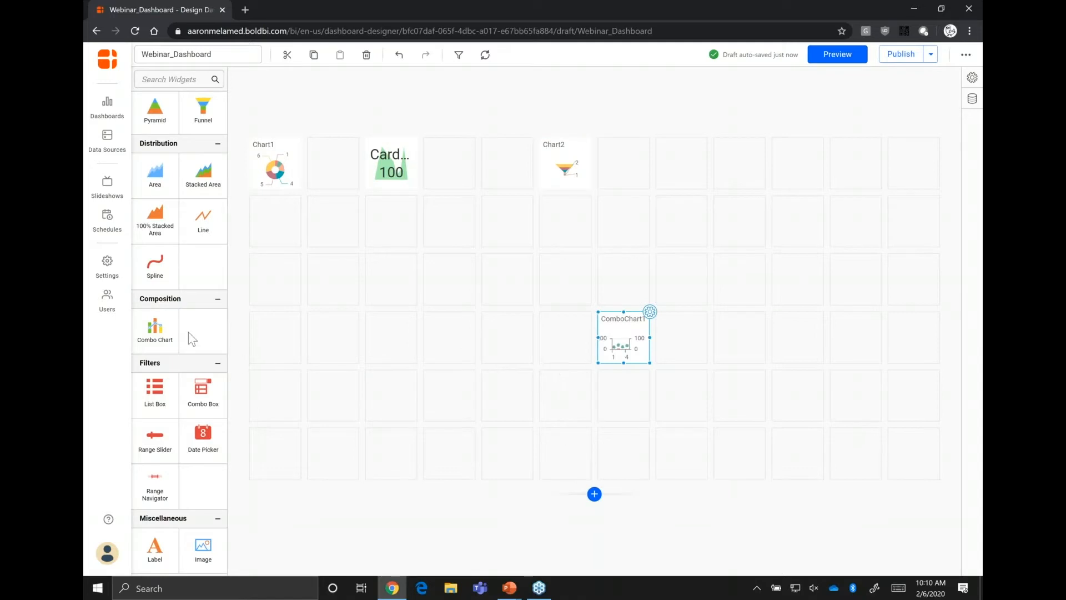
{"action": "scroll", "coordinate": [178, 312], "scroll_direction": "up", "scroll_amount": 2}
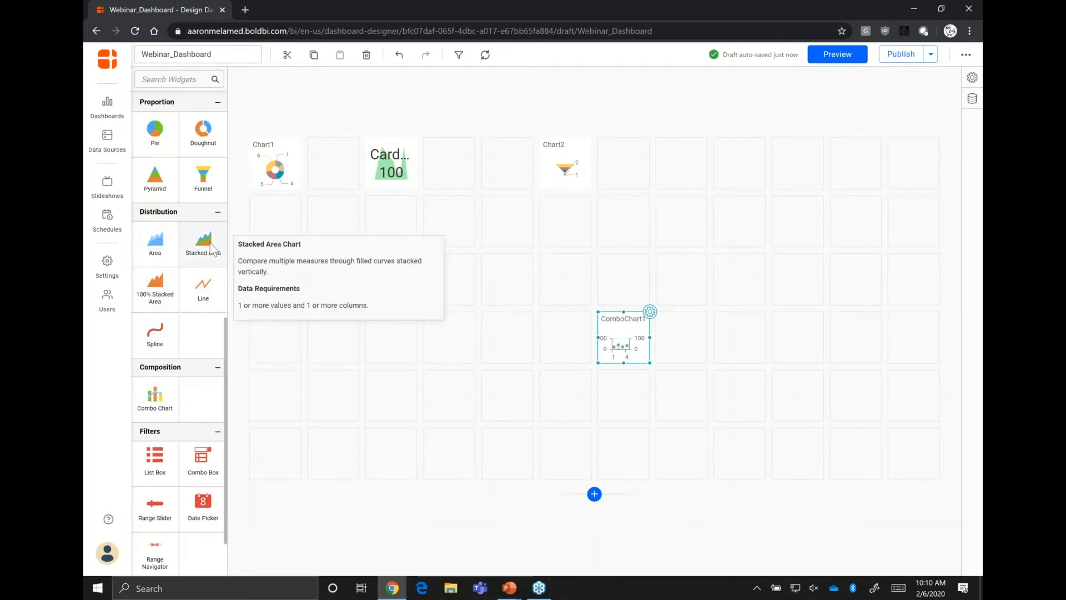
{"action": "left_click_drag", "start_coordinate": [203, 245], "coordinate": [276, 322]}
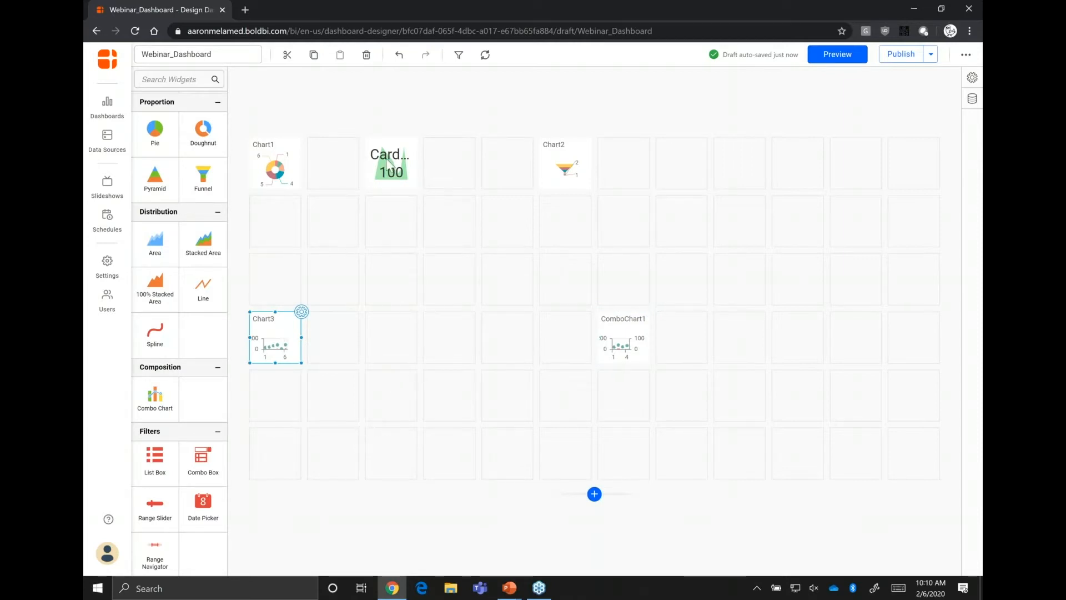
Move the number card and funnel chart to the top row's fourth and eighth cells, and place a Radial Gauge in the sixth cell.
{"action": "left_click_drag", "start_coordinate": [391, 166], "coordinate": [447, 162]}
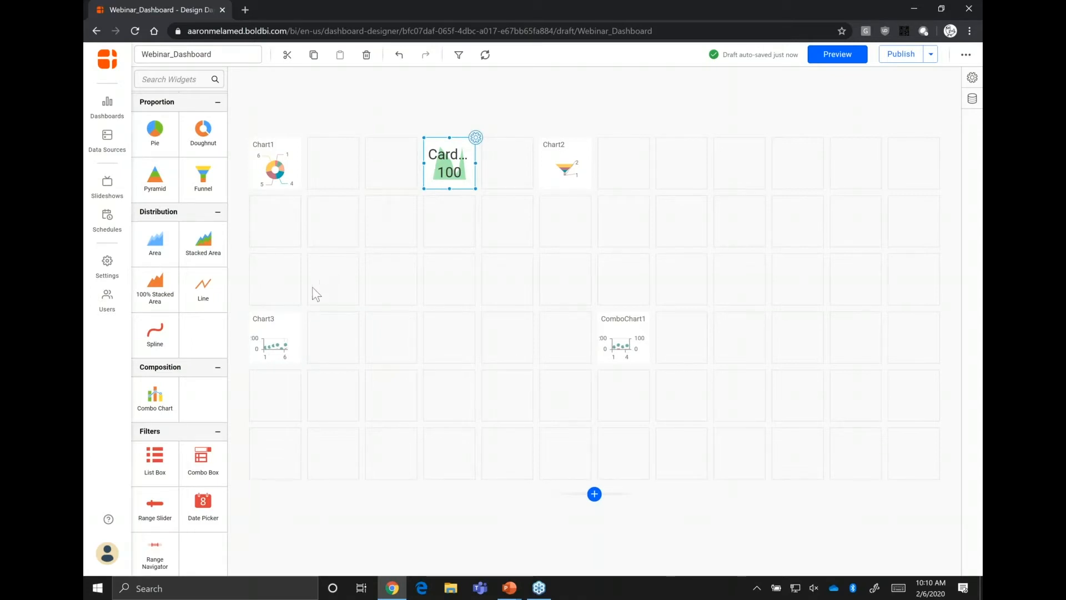
{"action": "left_click_drag", "start_coordinate": [567, 169], "coordinate": [682, 166]}
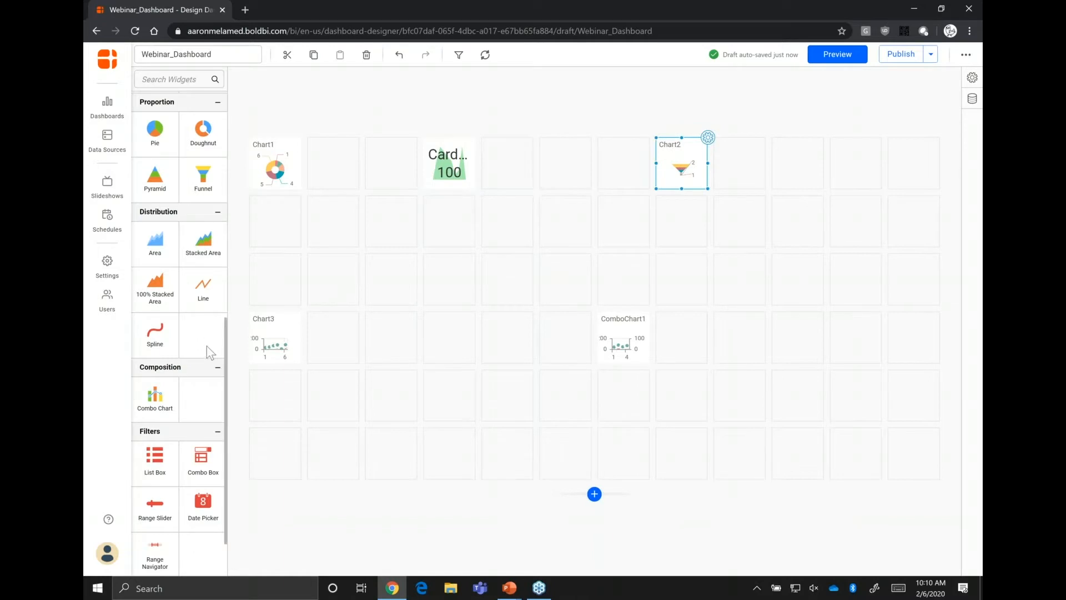
{"action": "scroll", "coordinate": [207, 346], "scroll_direction": "up", "scroll_amount": 5}
{"action": "left_click_drag", "start_coordinate": [162, 342], "coordinate": [549, 261]}
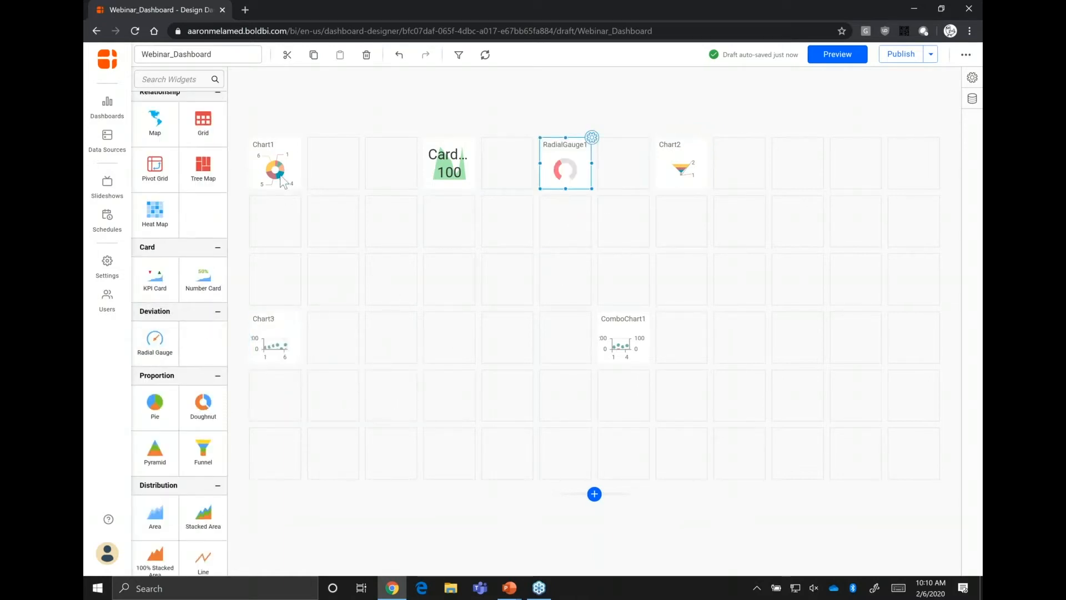
Enlarge the doughnut chart and the stacked area chart to three columns by three rows each.
{"action": "left_click", "coordinate": [284, 182]}
{"action": "left_click_drag", "start_coordinate": [301, 189], "coordinate": [406, 264]}
{"action": "left_click", "coordinate": [273, 342]}
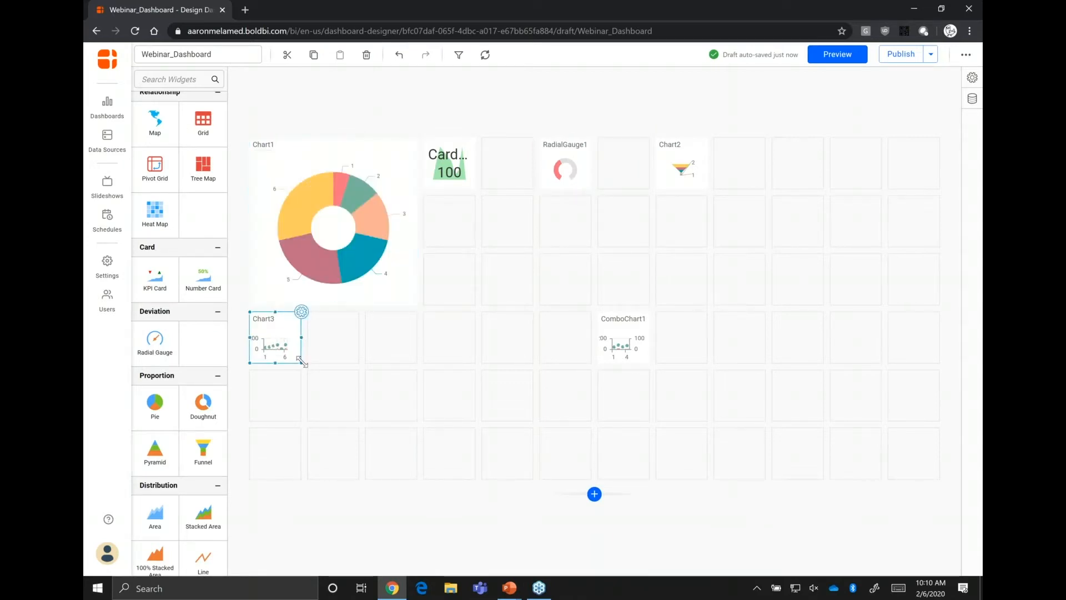
{"action": "left_click_drag", "start_coordinate": [300, 363], "coordinate": [449, 425]}
Enlarge the number card and the radial gauge to two columns by two rows each.
{"action": "left_click", "coordinate": [474, 177]}
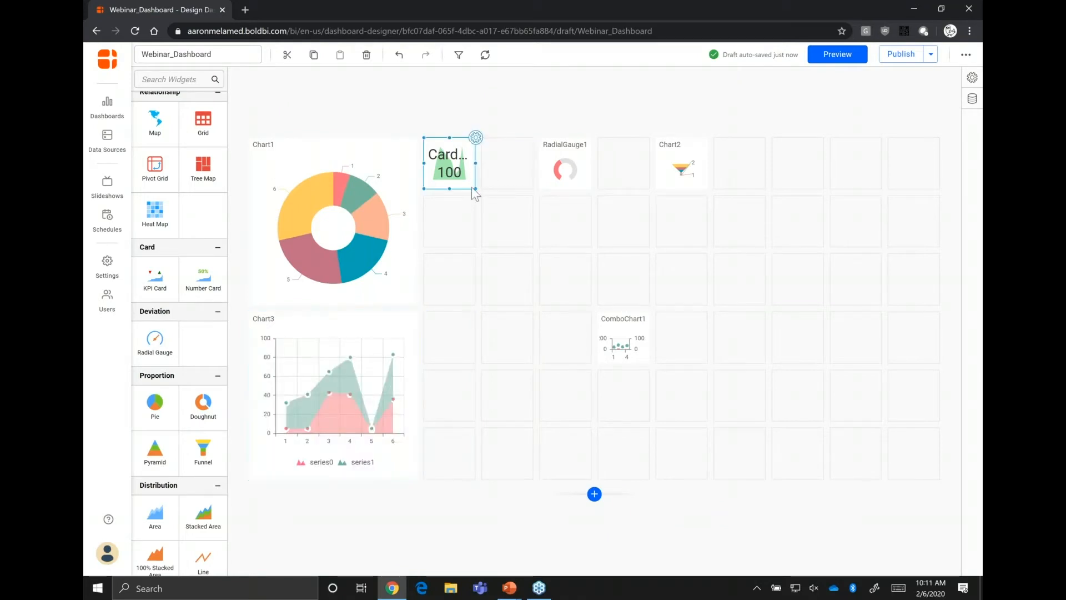
{"action": "left_click_drag", "start_coordinate": [472, 186], "coordinate": [523, 228]}
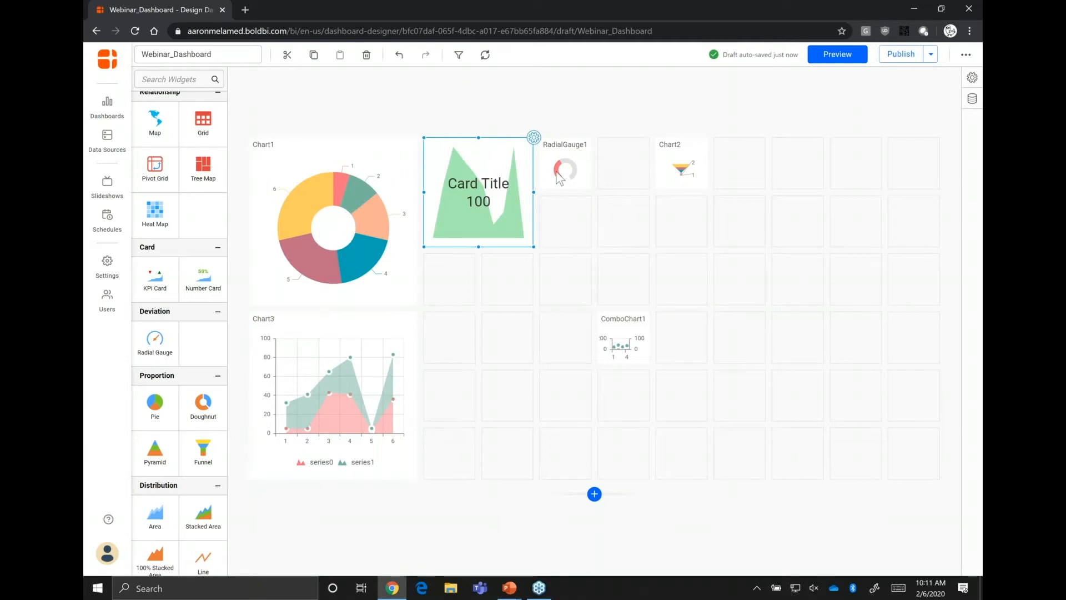
{"action": "mouse_move", "coordinate": [684, 168]}
{"action": "left_mouse_down"}
{"action": "mouse_move", "coordinate": [698, 169]}
{"action": "mouse_move", "coordinate": [678, 168]}
{"action": "left_mouse_up"}
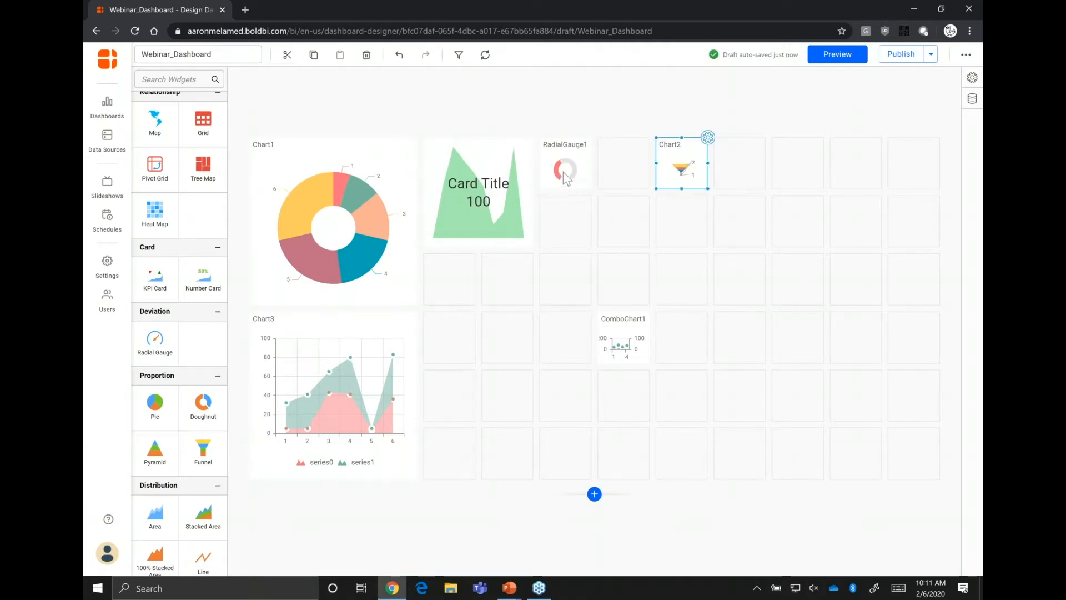
{"action": "left_click", "coordinate": [564, 177]}
{"action": "left_click_drag", "start_coordinate": [590, 189], "coordinate": [633, 227]}
Enlarge the funnel chart to five columns by three rows and extend the radial gauge to three rows high.
{"action": "left_click", "coordinate": [696, 179]}
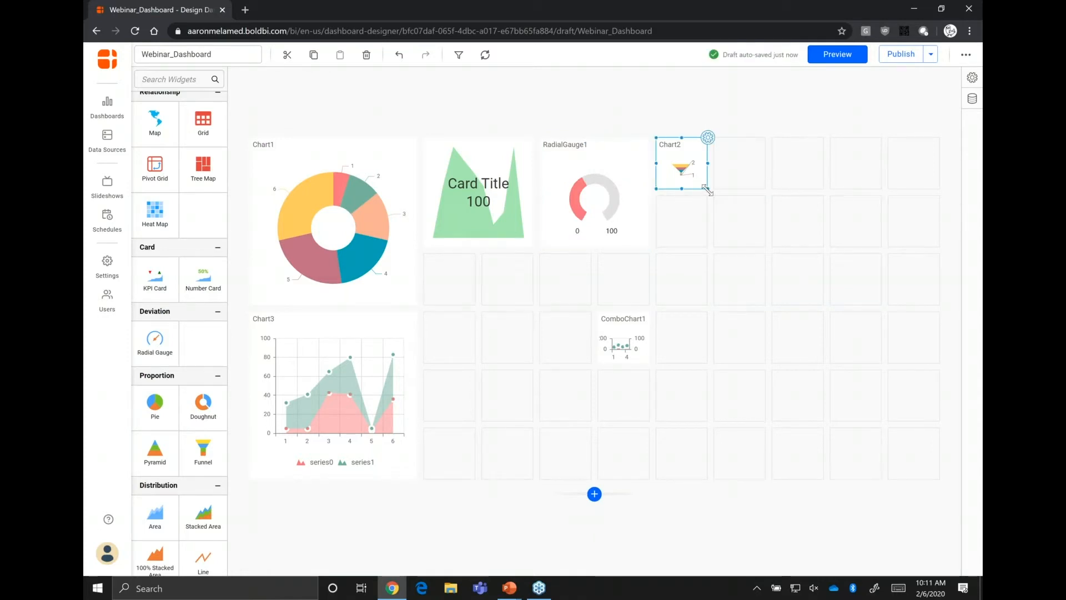
{"action": "left_click_drag", "start_coordinate": [707, 189], "coordinate": [926, 231]}
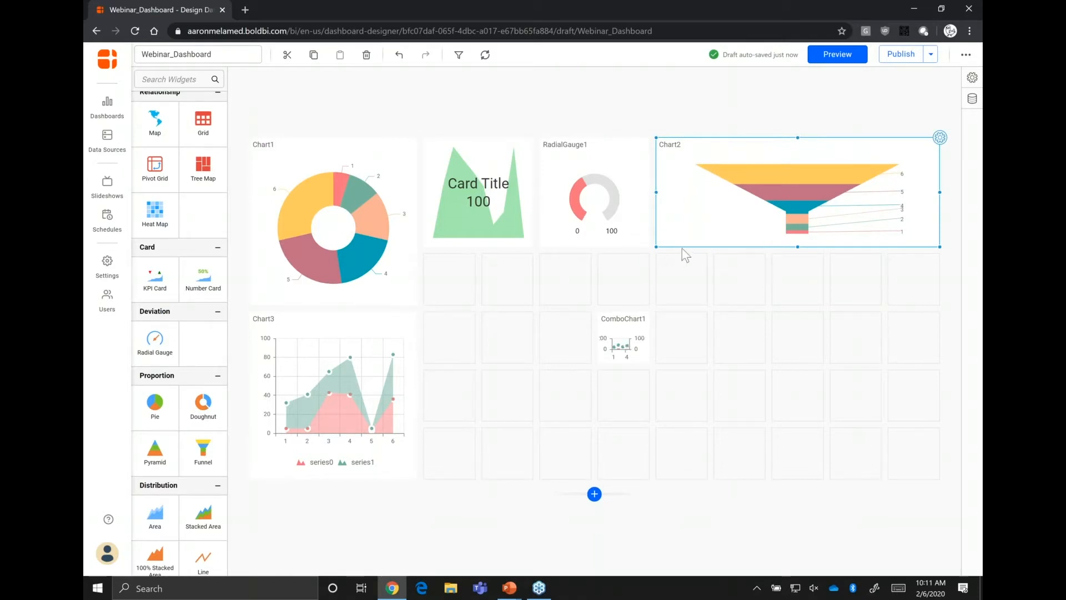
{"action": "left_click", "coordinate": [616, 222]}
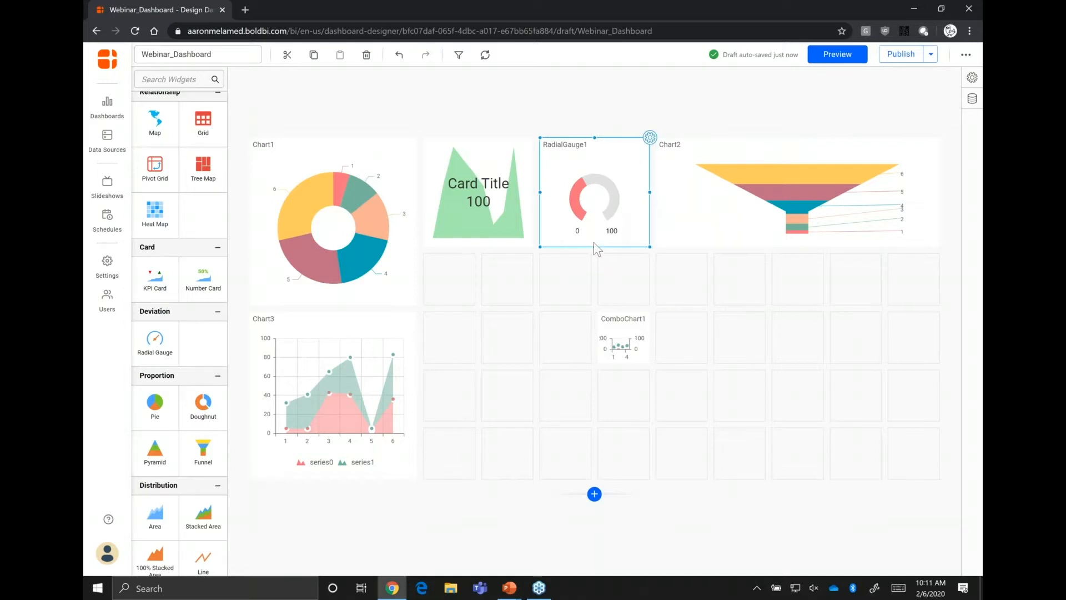
{"action": "left_click_drag", "start_coordinate": [596, 259], "coordinate": [596, 307]}
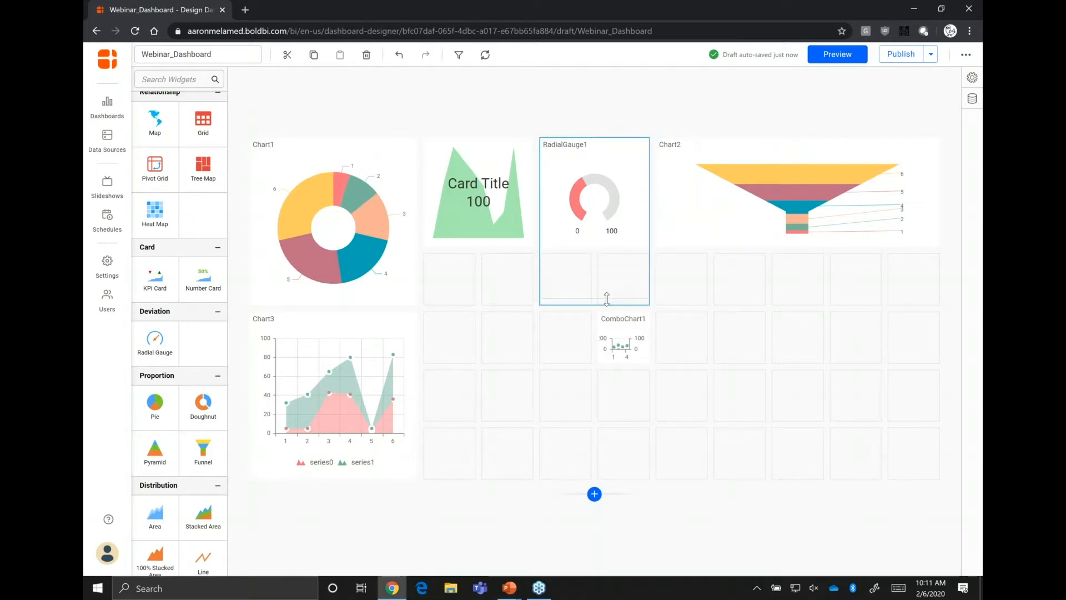
{"action": "left_click", "coordinate": [701, 218]}
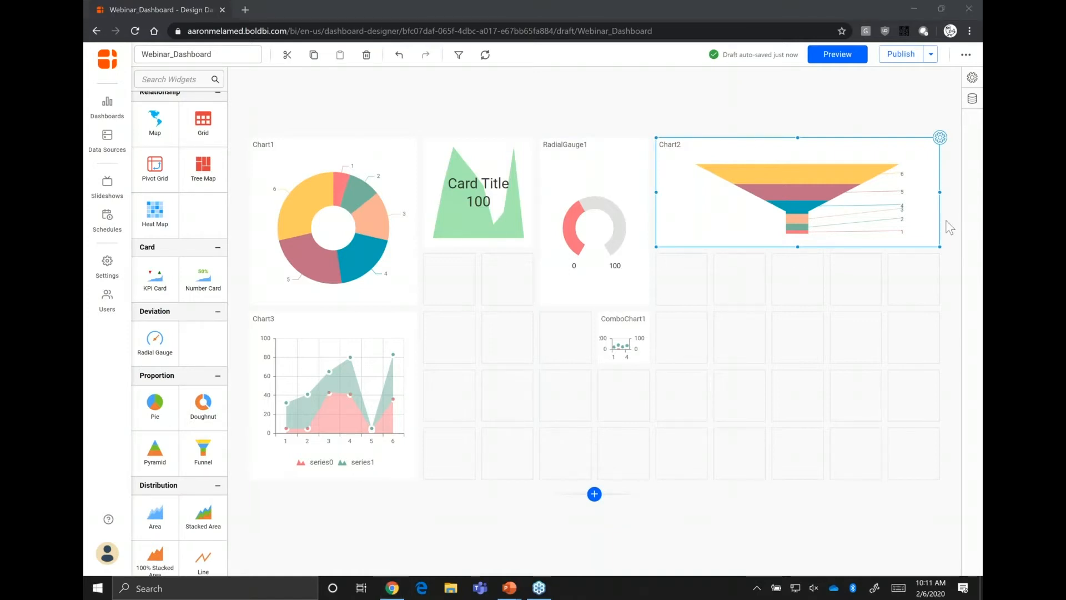
Enlarge the combo chart to seven columns by three rows, filling the area below the radial gauge and funnel chart.
{"action": "left_click", "coordinate": [623, 349]}
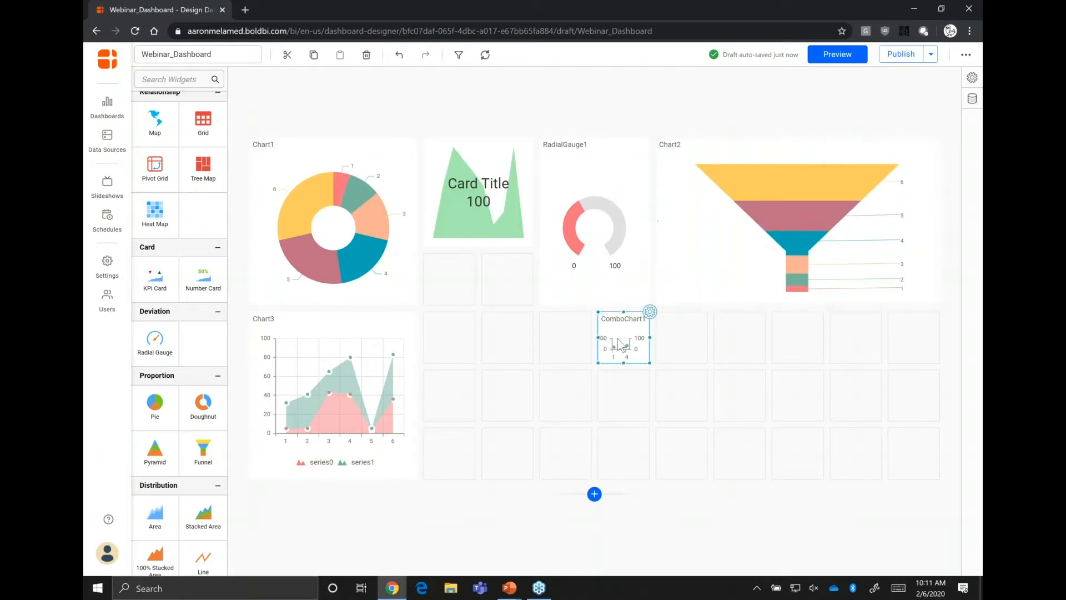
{"action": "left_click_drag", "start_coordinate": [623, 349], "coordinate": [923, 471]}
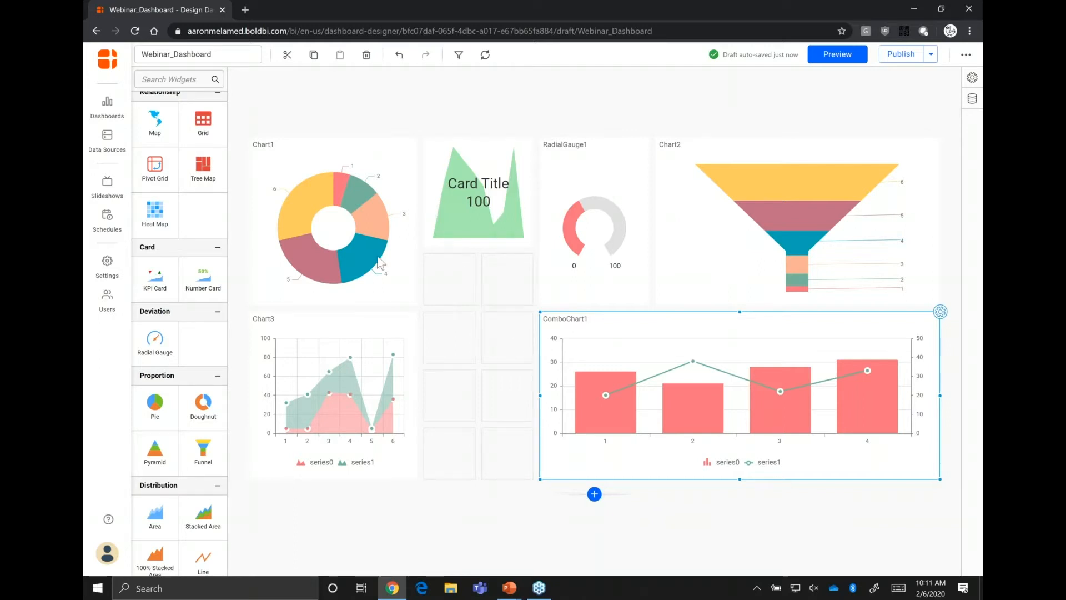
Rename the doughnut chart to "Revenue by Channel" in its widget properties.
{"action": "left_click", "coordinate": [372, 232]}
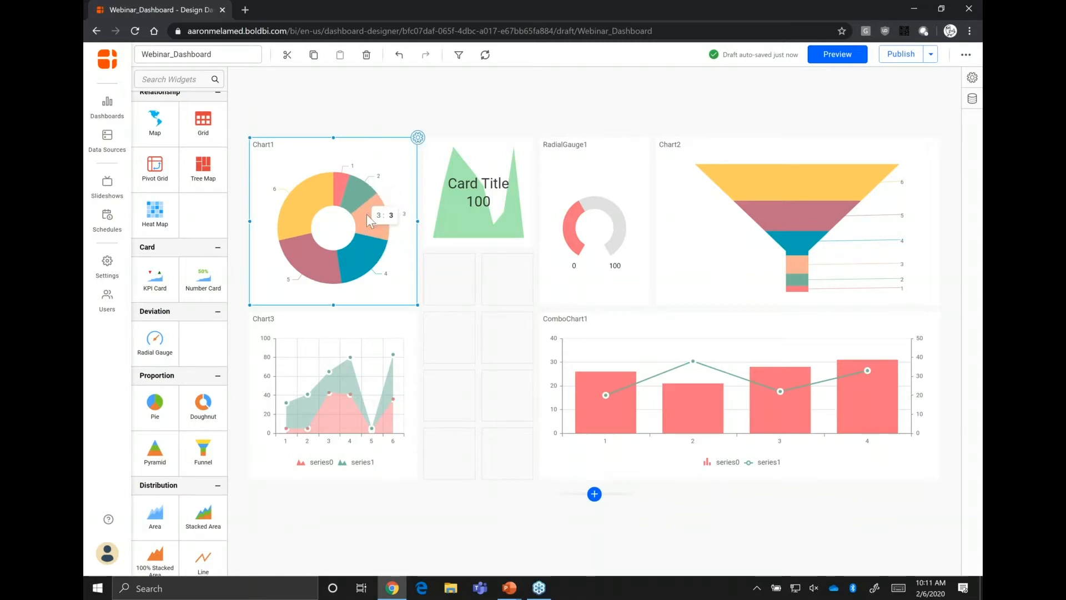
{"action": "left_click", "coordinate": [408, 293]}
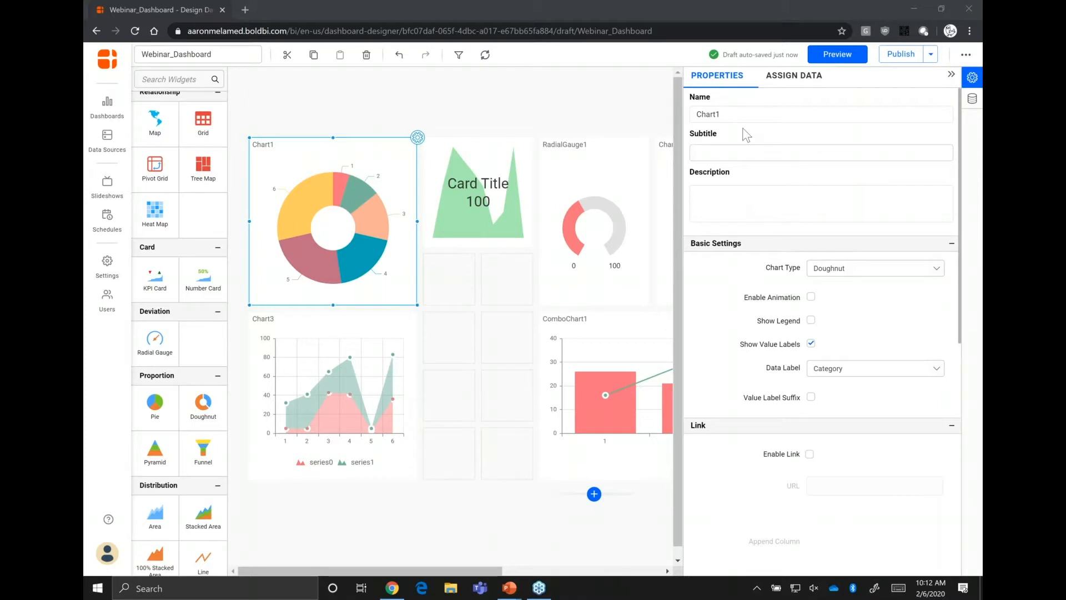
{"action": "left_click", "coordinate": [743, 108]}
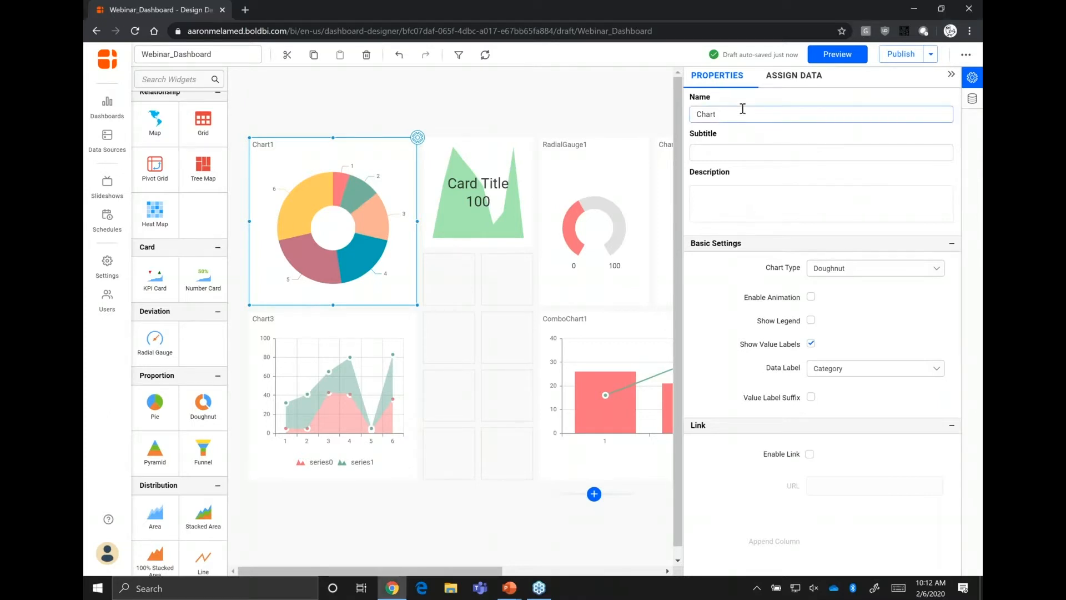
{"action": "key", "text": "BackSpace"}
{"action": "type", "text": "REven"}
{"action": "key", "text": "BackSpace"}
{"action": "key", "text": "BackSpace"}
{"action": "key", "text": "BackSpace"}
{"action": "key", "text": "BackSpace"}
{"action": "type", "text": "evenue by Chann"}
{"action": "left_click", "coordinate": [871, 296]}
Enable animation for the Revenue by Channel chart and set its title alignment to Center.
{"action": "left_click", "coordinate": [811, 297]}
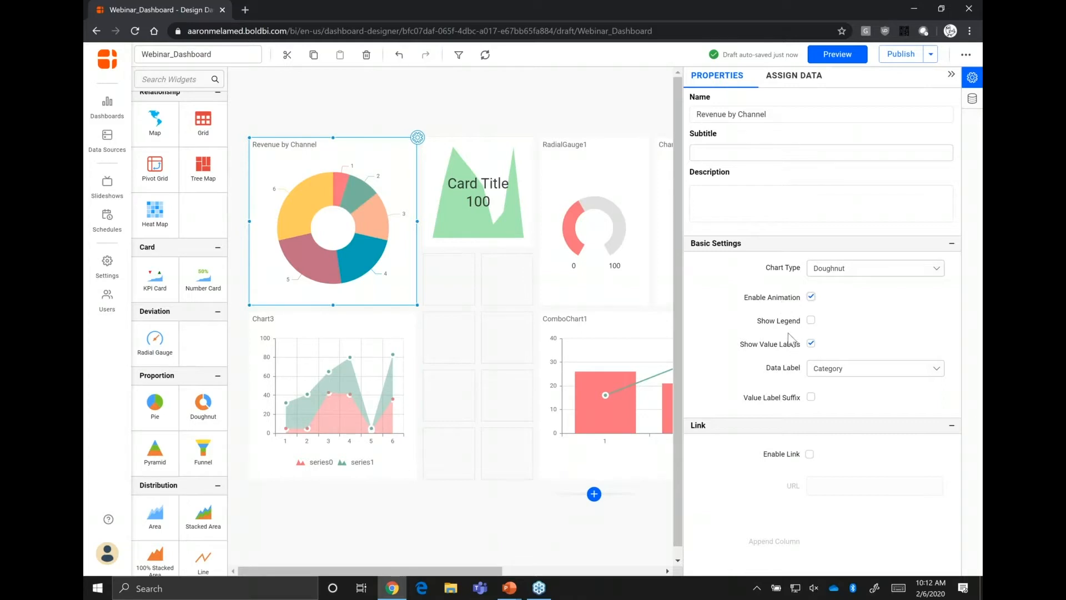
{"action": "scroll", "coordinate": [794, 344], "scroll_direction": "down", "scroll_amount": 8}
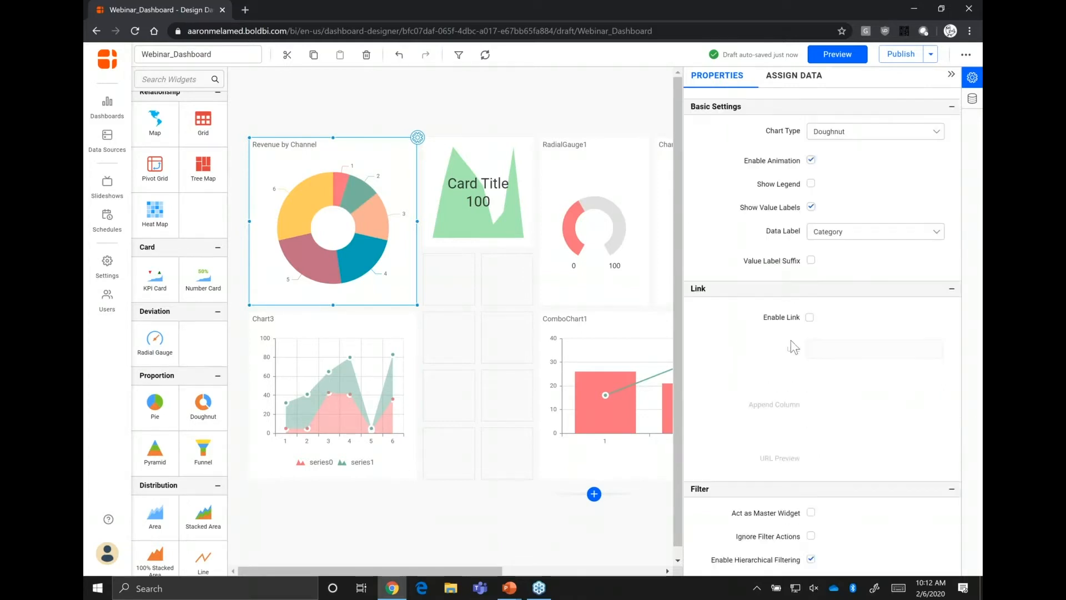
{"action": "scroll", "coordinate": [791, 340], "scroll_direction": "up", "scroll_amount": 5}
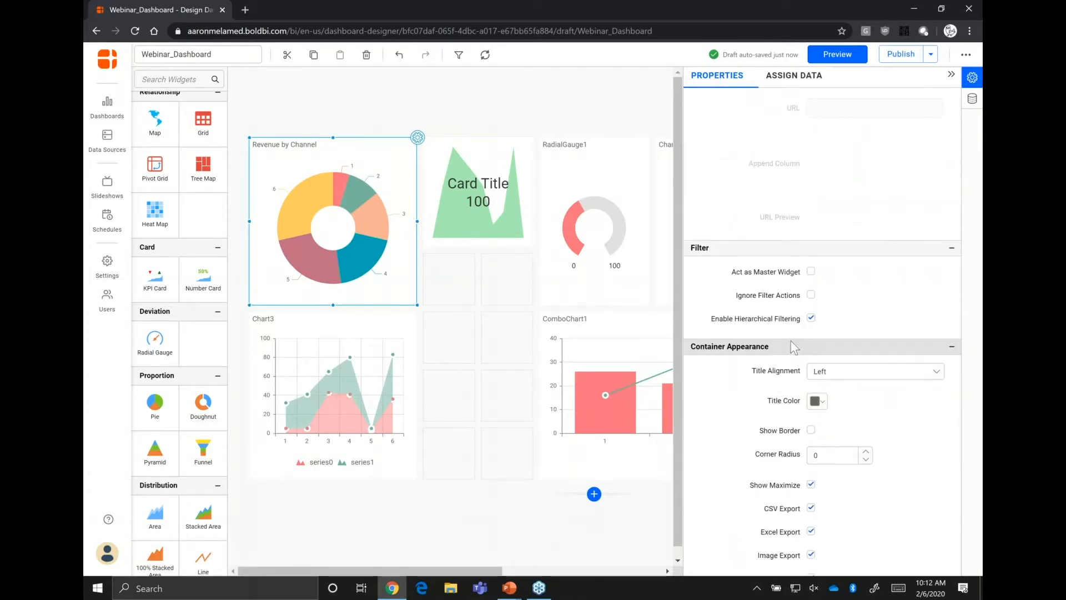
{"action": "scroll", "coordinate": [791, 339], "scroll_direction": "down", "scroll_amount": 5}
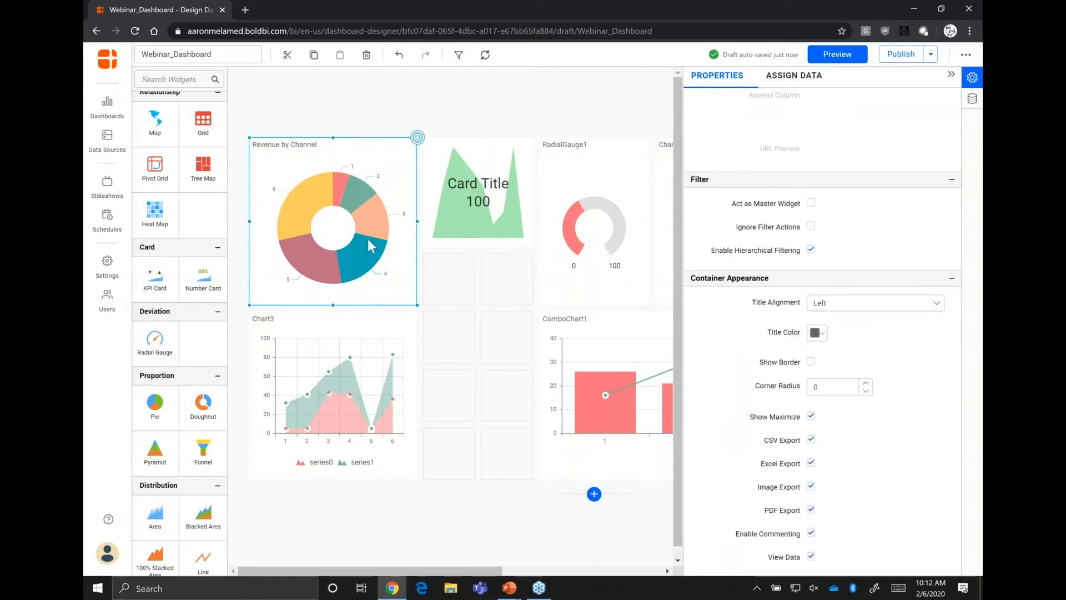
{"action": "left_click", "coordinate": [850, 306]}
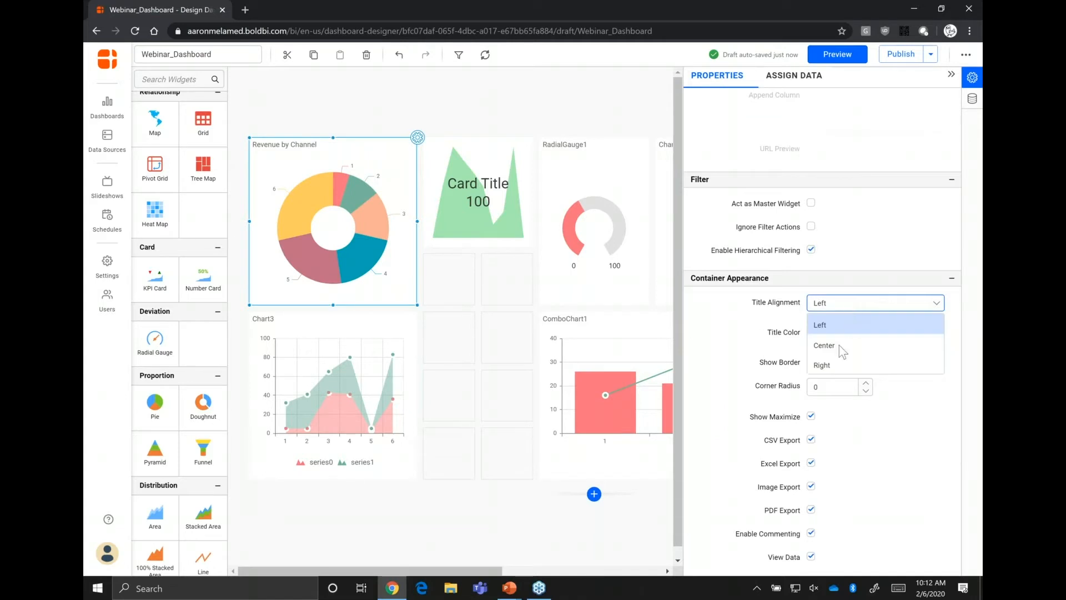
{"action": "left_click", "coordinate": [838, 345]}
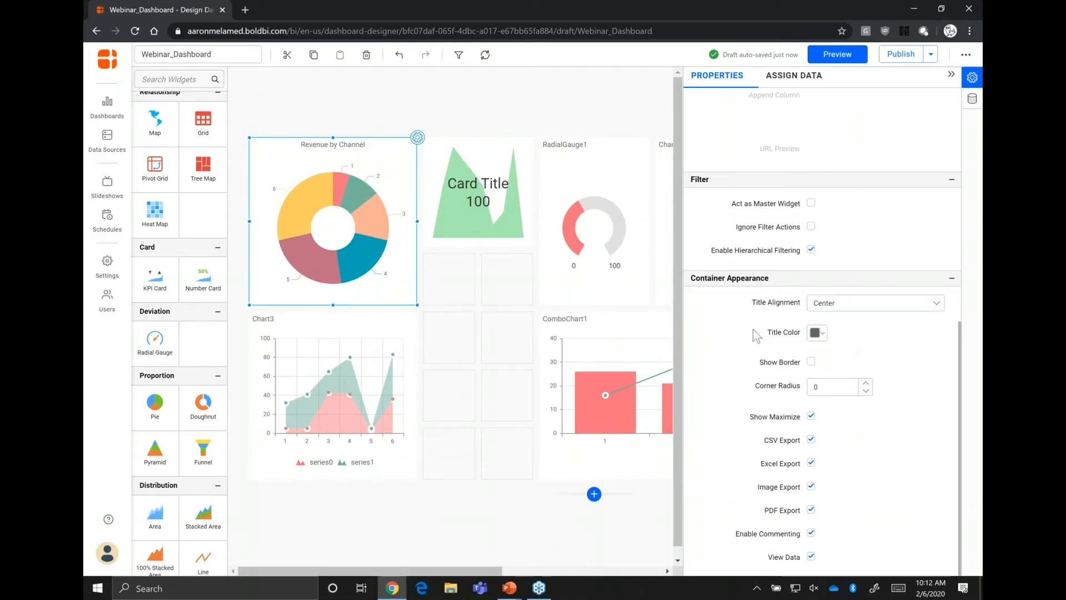
{"action": "scroll", "coordinate": [758, 332], "scroll_direction": "up", "scroll_amount": 5}
{"action": "scroll", "coordinate": [759, 333], "scroll_direction": "up", "scroll_amount": 3}
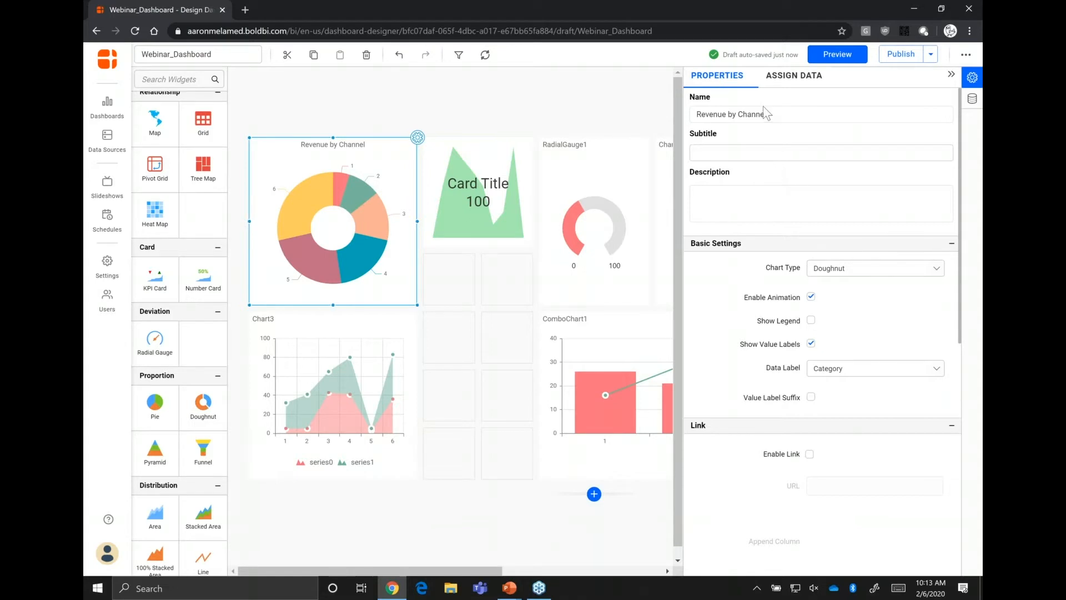
Bind the Revenue by Channel doughnut chart to the Webinar_Marketing Details data source, with Channel_Name as column and Revenue as value.
{"action": "left_click", "coordinate": [793, 82]}
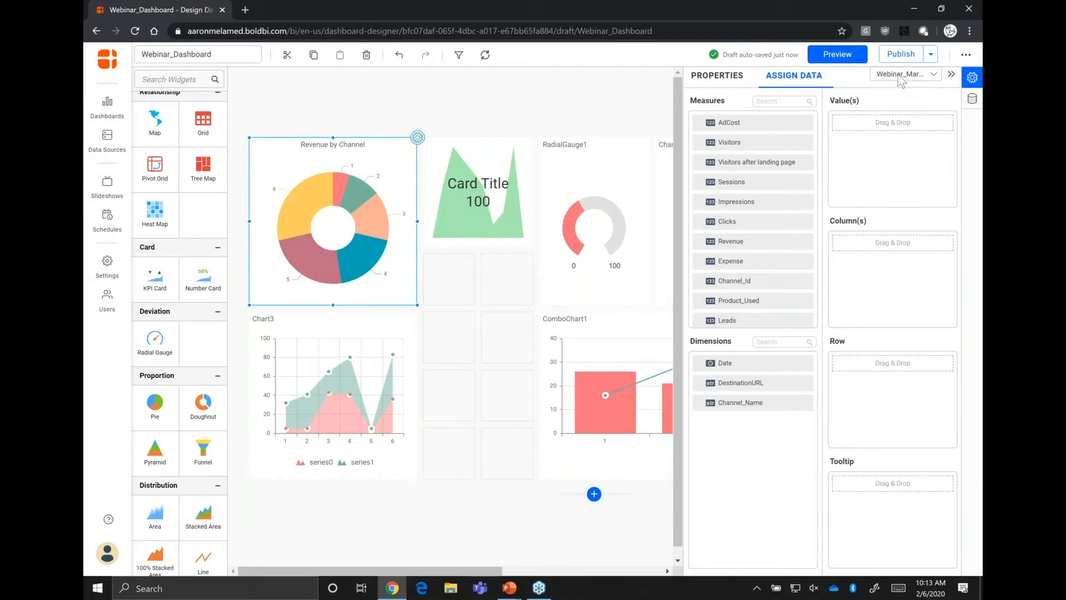
{"action": "left_click", "coordinate": [899, 78]}
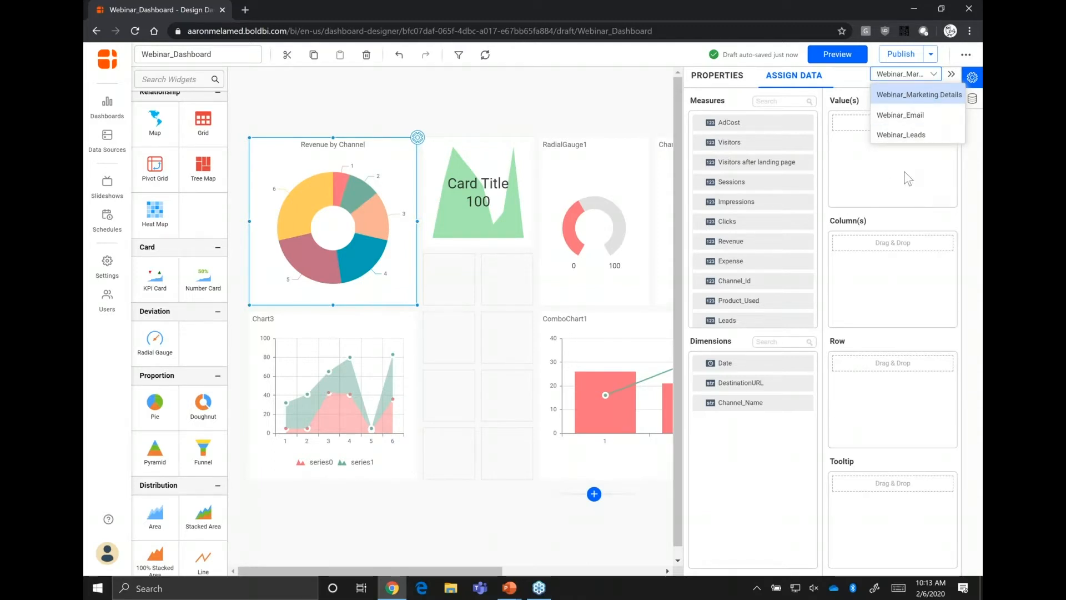
{"action": "left_click", "coordinate": [939, 96]}
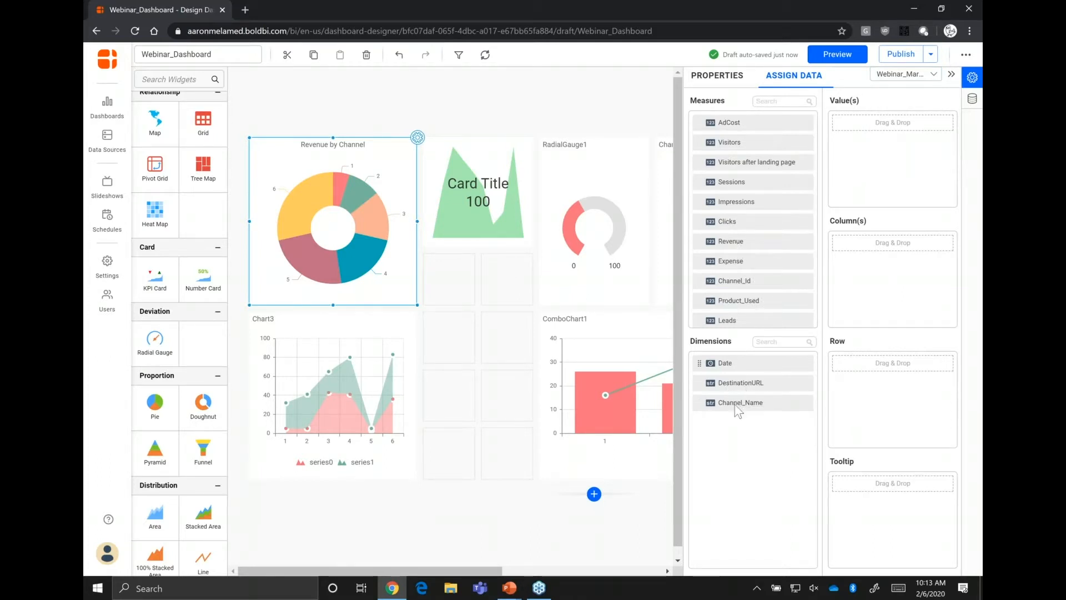
{"action": "left_click_drag", "start_coordinate": [729, 408], "coordinate": [833, 307]}
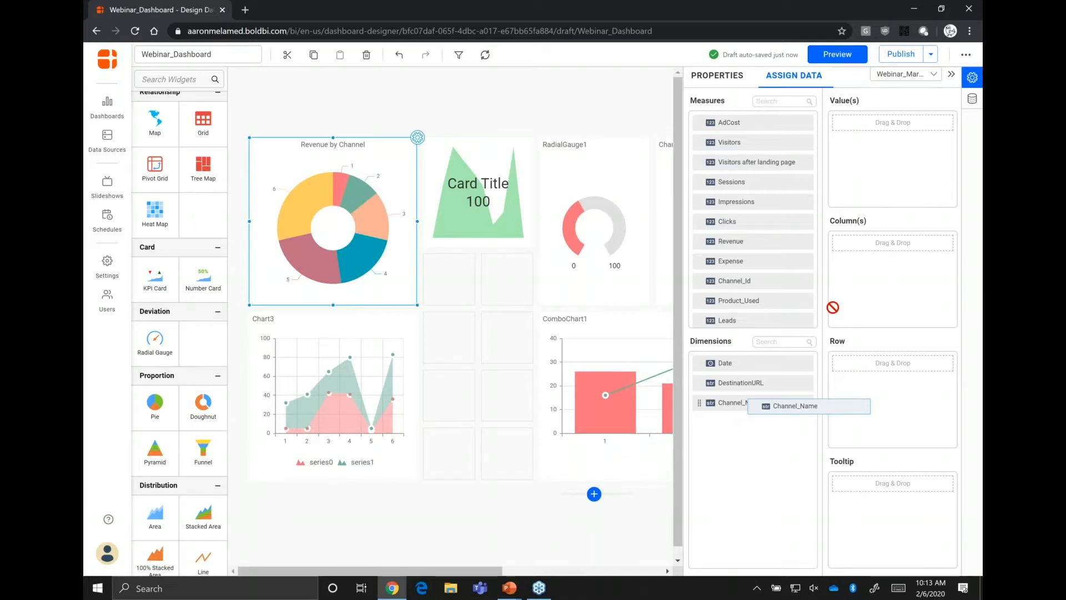
{"action": "mouse_move", "coordinate": [833, 307]}
{"action": "left_mouse_down"}
{"action": "mouse_move", "coordinate": [841, 325]}
{"action": "mouse_move", "coordinate": [853, 305]}
{"action": "left_mouse_up"}
{"action": "left_click_drag", "start_coordinate": [731, 241], "coordinate": [891, 187]}
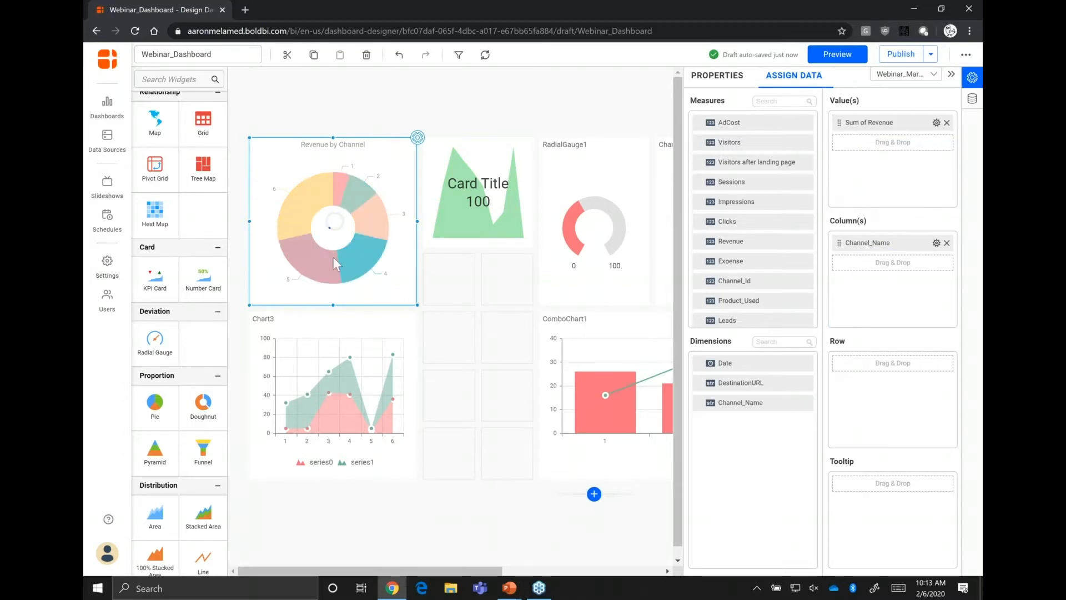
{"action": "mouse_move", "coordinate": [371, 222]}
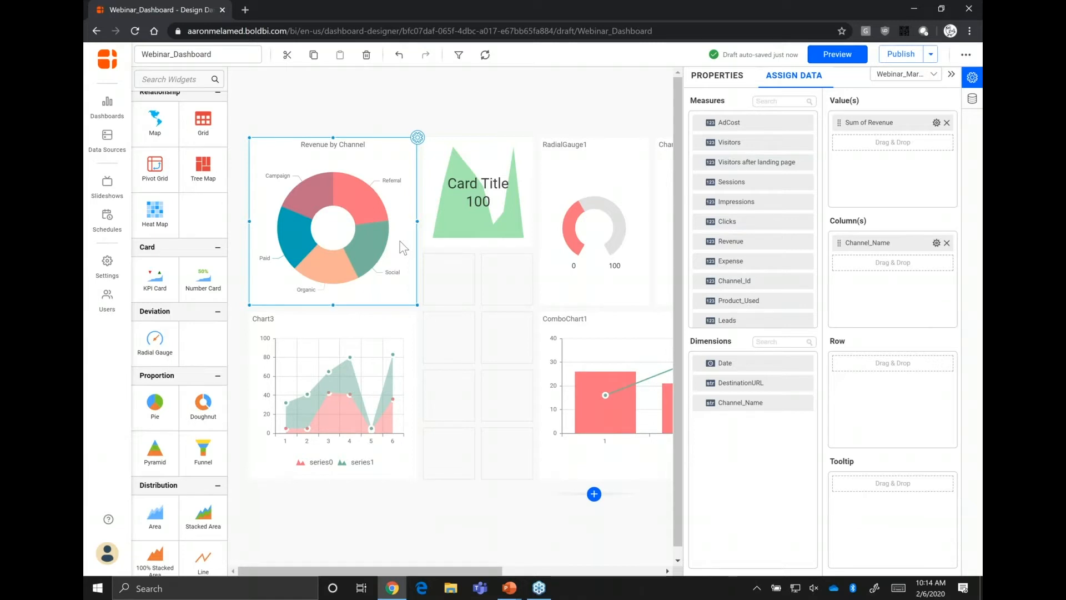
Rename the number card beside the doughnut chart as "Total Clicks by Channel".
{"action": "left_click", "coordinate": [486, 234]}
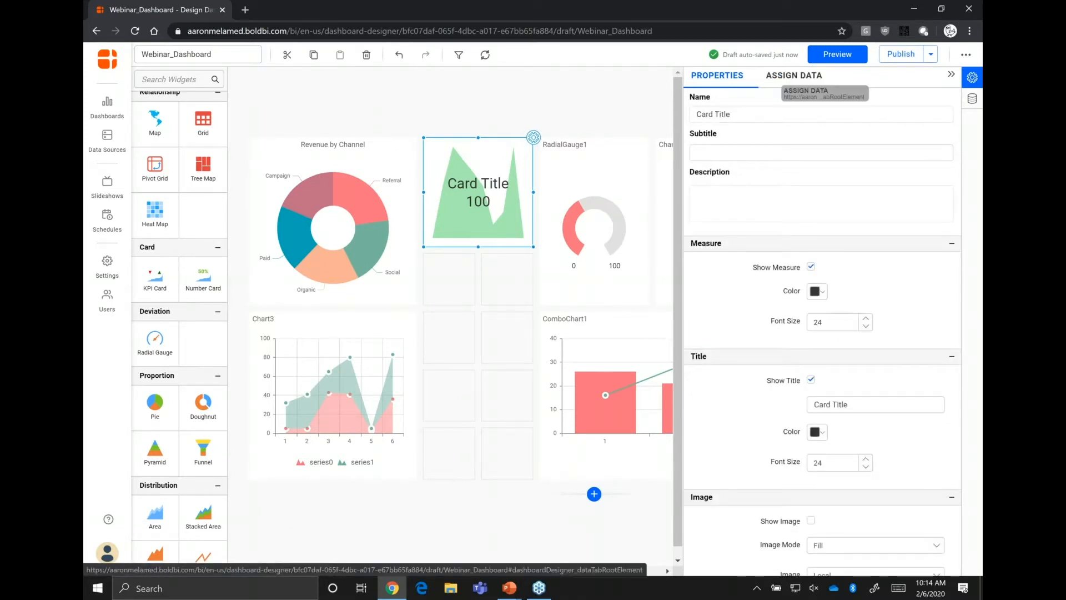
{"action": "left_click", "coordinate": [773, 115]}
{"action": "left_click_drag", "start_coordinate": [773, 115], "coordinate": [665, 114]}
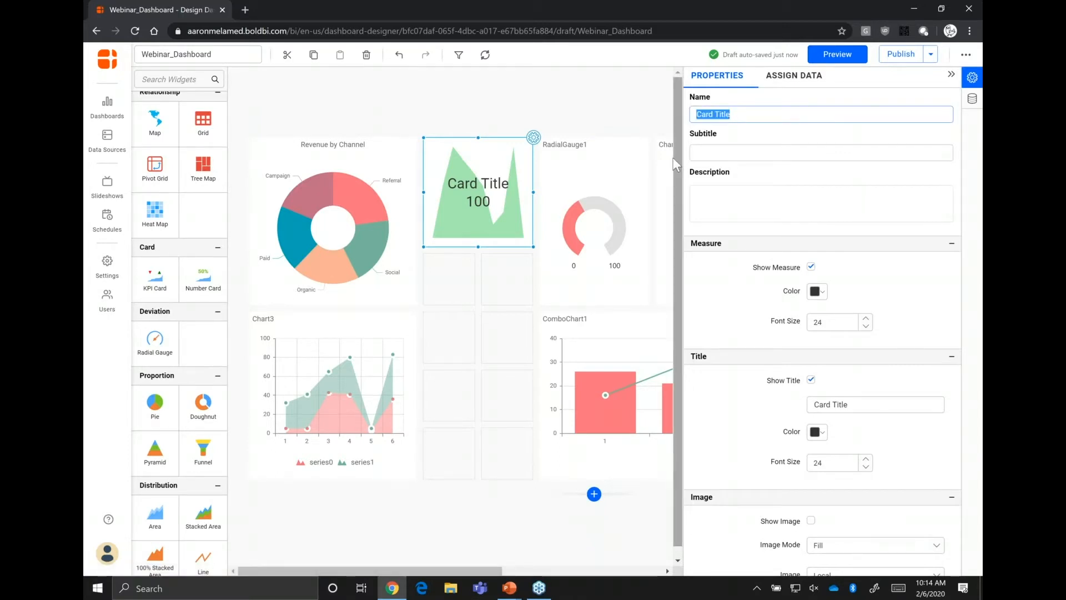
{"action": "type", "text": "Total"}
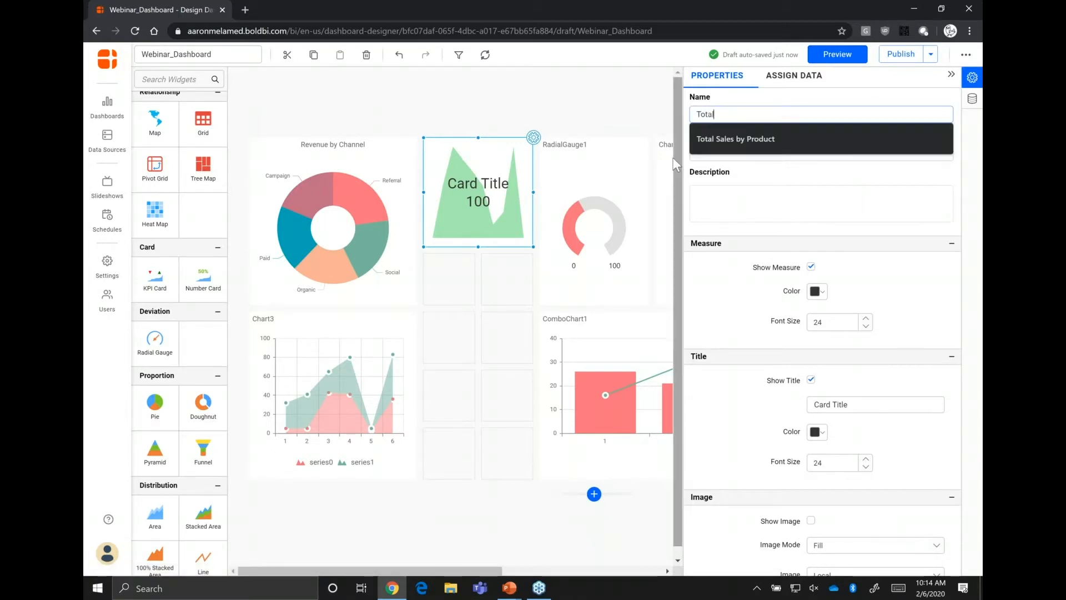
{"action": "type", "text": " Clicks "}
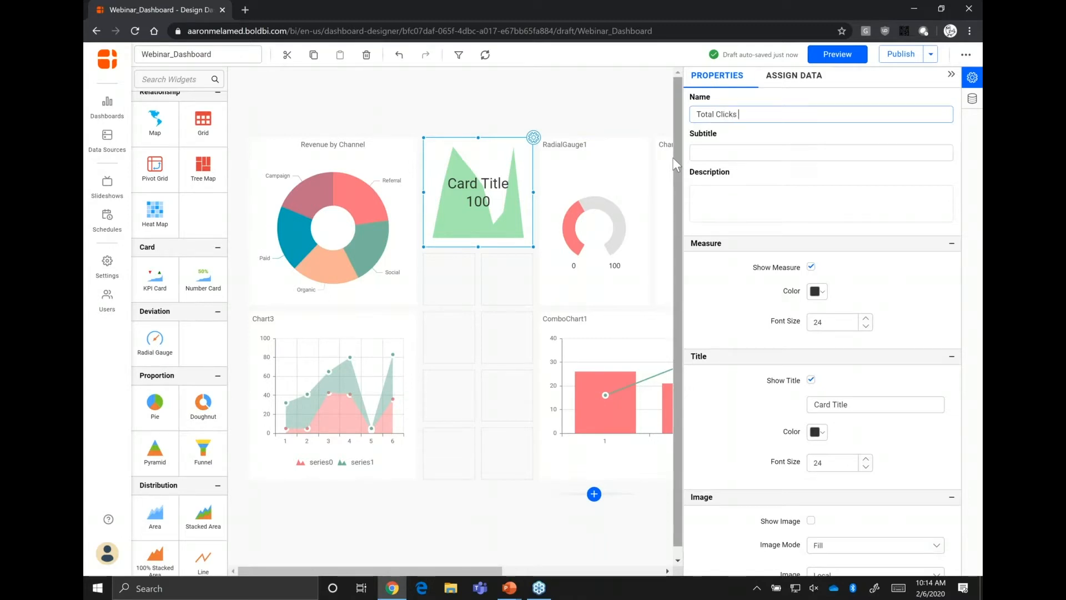
{"action": "type", "text": "by Channel"}
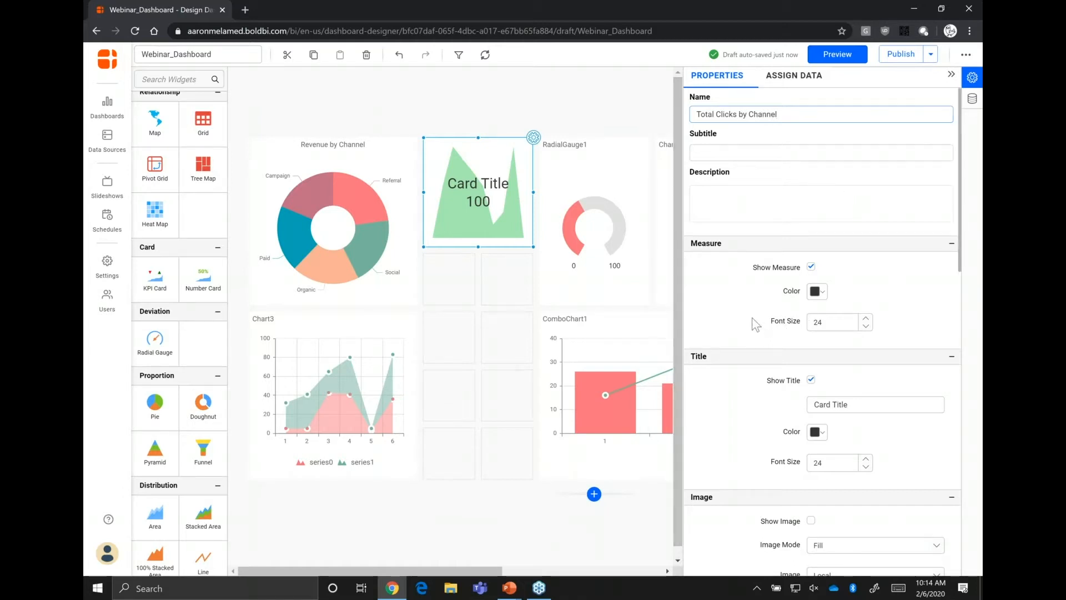
Look through the number card's measure, title, background, sparkline, link and container property settings.
{"action": "scroll", "coordinate": [758, 325], "scroll_direction": "down", "scroll_amount": 5}
{"action": "scroll", "coordinate": [844, 309], "scroll_direction": "down", "scroll_amount": 6}
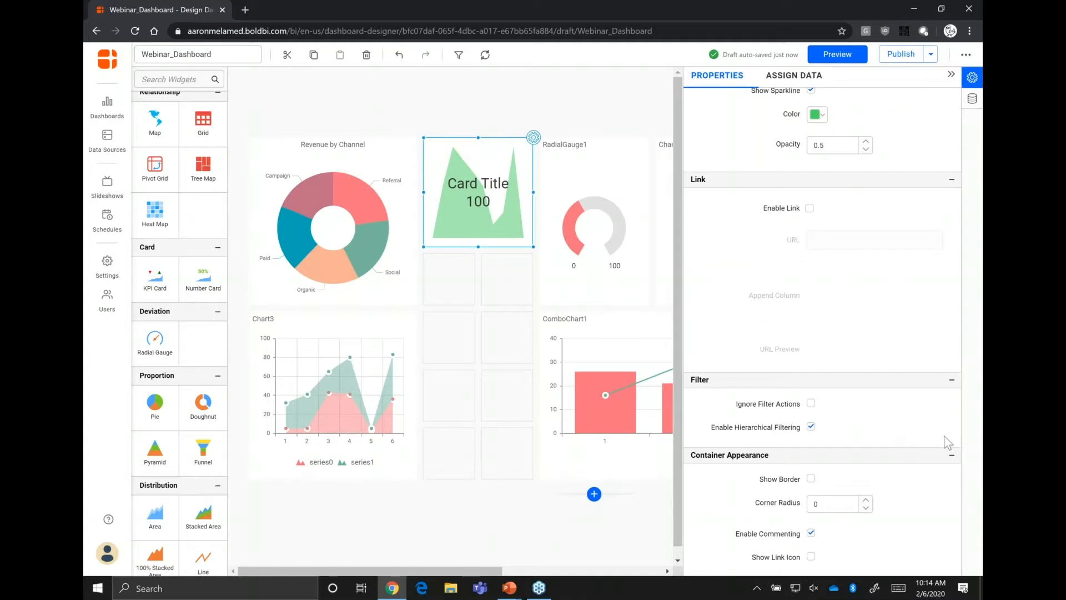
{"action": "scroll", "coordinate": [863, 277], "scroll_direction": "up", "scroll_amount": 10}
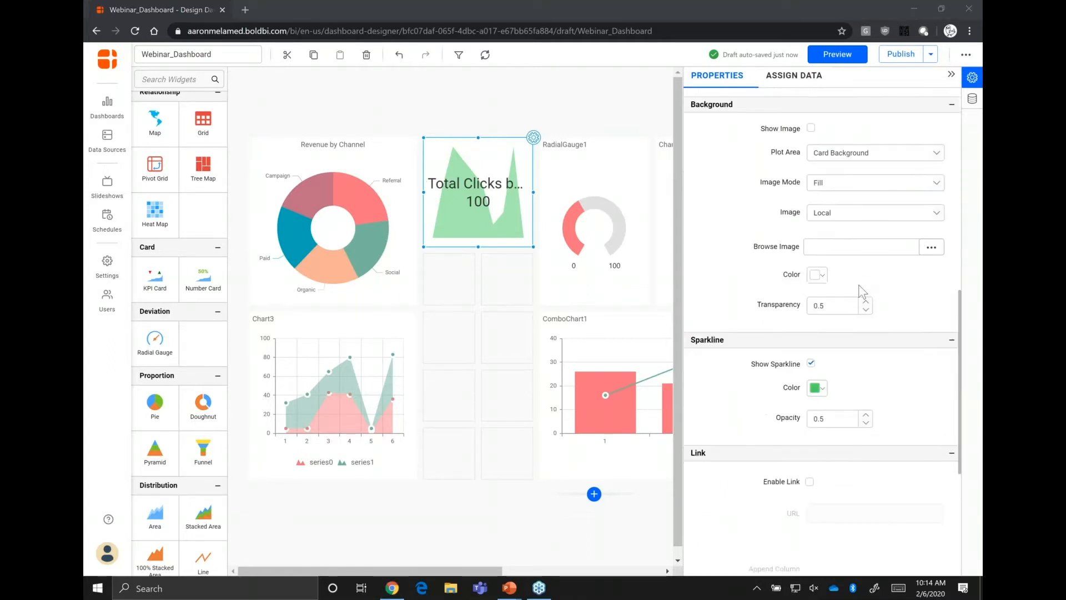
{"action": "scroll", "coordinate": [860, 337], "scroll_direction": "up", "scroll_amount": 4}
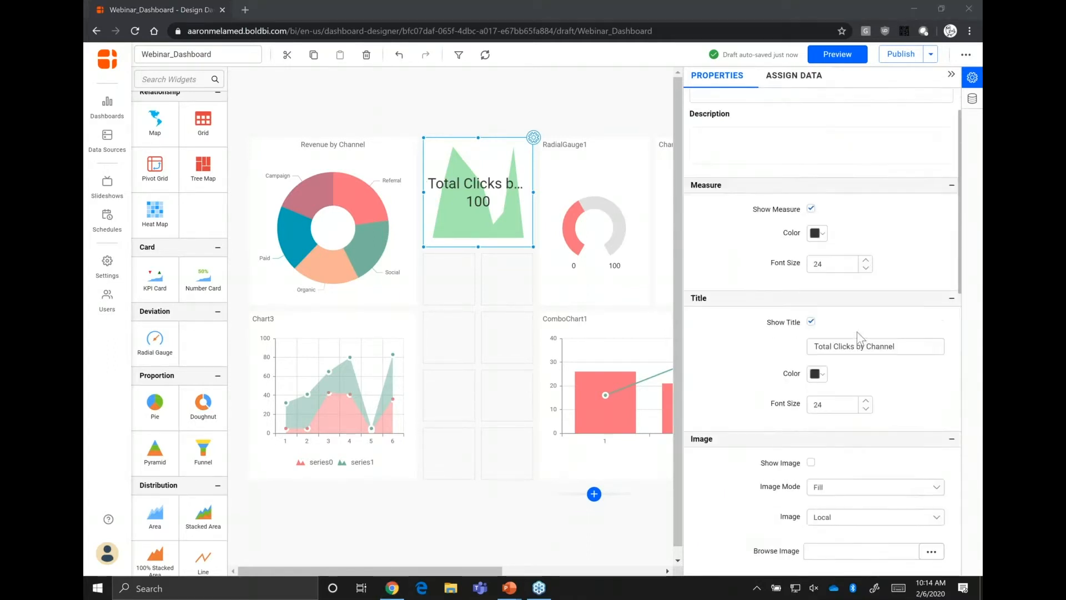
{"action": "scroll", "coordinate": [874, 316], "scroll_direction": "down", "scroll_amount": 3}
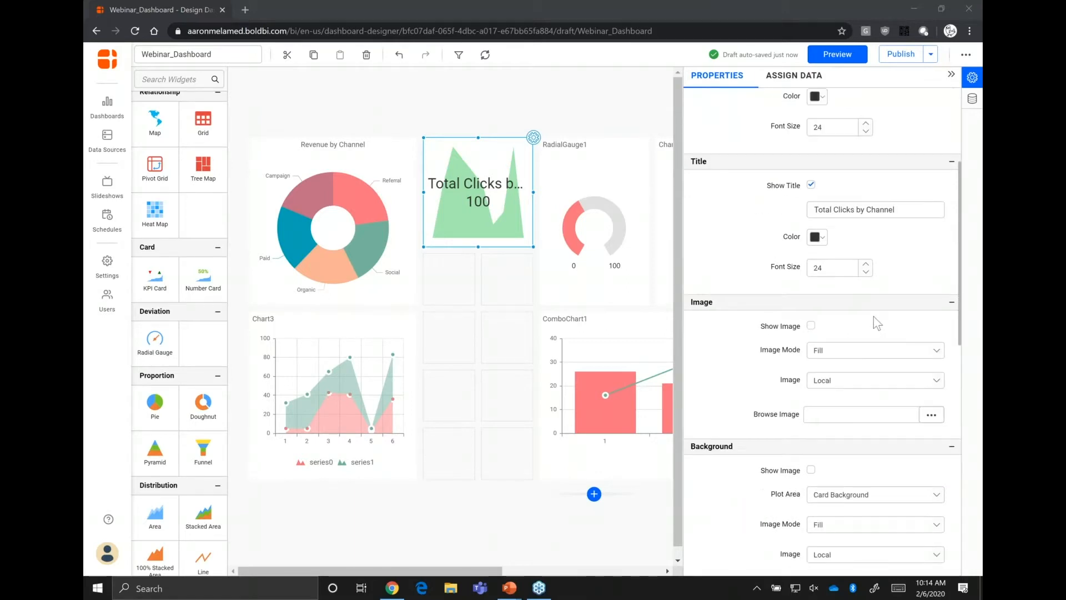
{"action": "scroll", "coordinate": [833, 277], "scroll_direction": "down", "scroll_amount": 2}
{"action": "scroll", "coordinate": [811, 258], "scroll_direction": "up", "scroll_amount": 5}
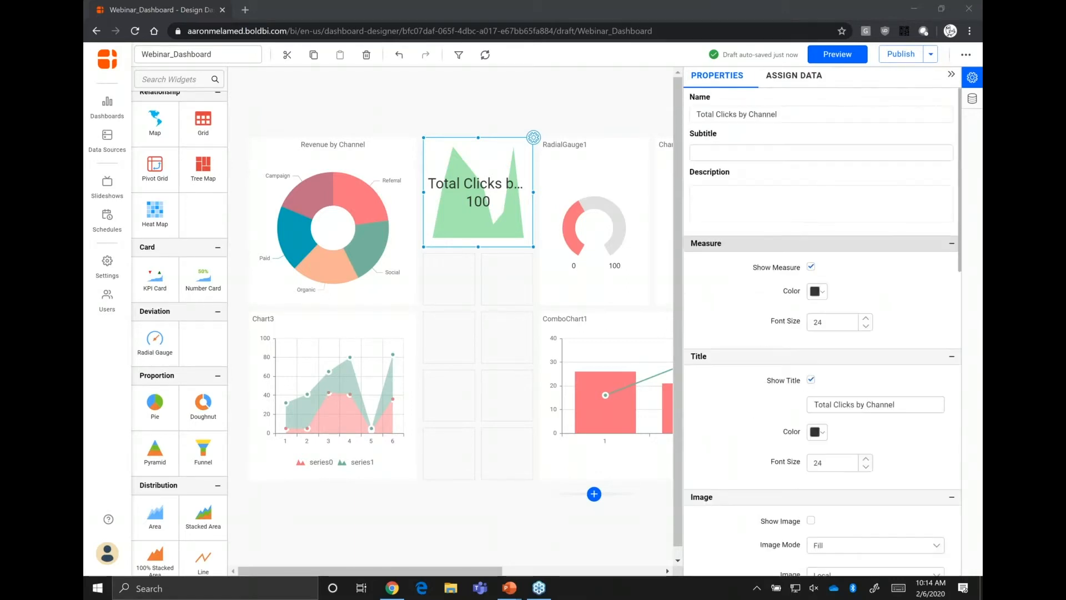
Assign Clicks as the measure and Channel_Name as the series of the Total Clicks by Channel card.
{"action": "left_click", "coordinate": [794, 76]}
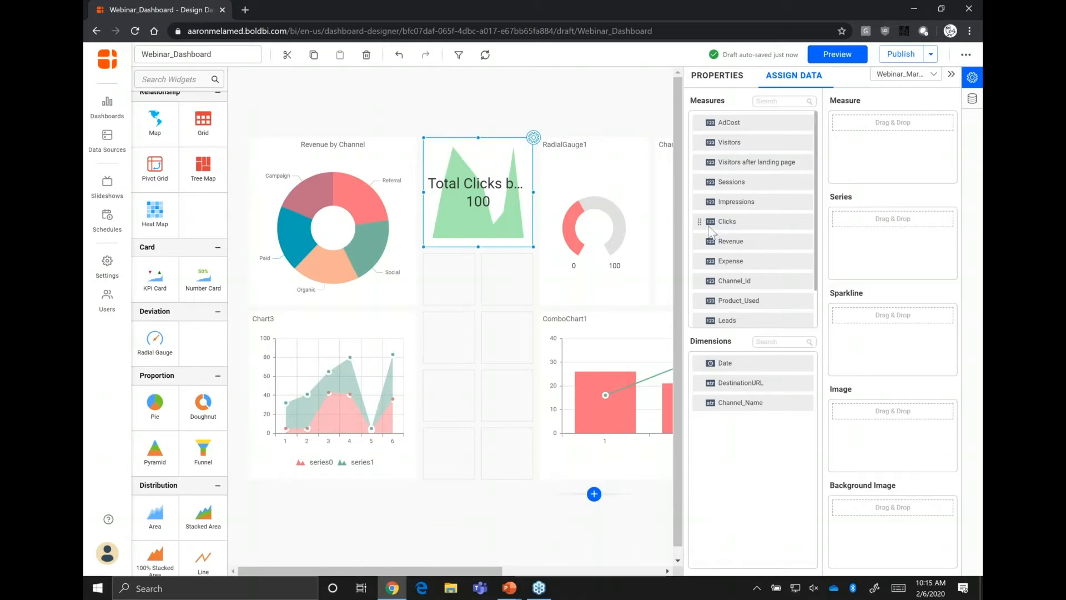
{"action": "left_click_drag", "start_coordinate": [725, 221], "coordinate": [847, 130]}
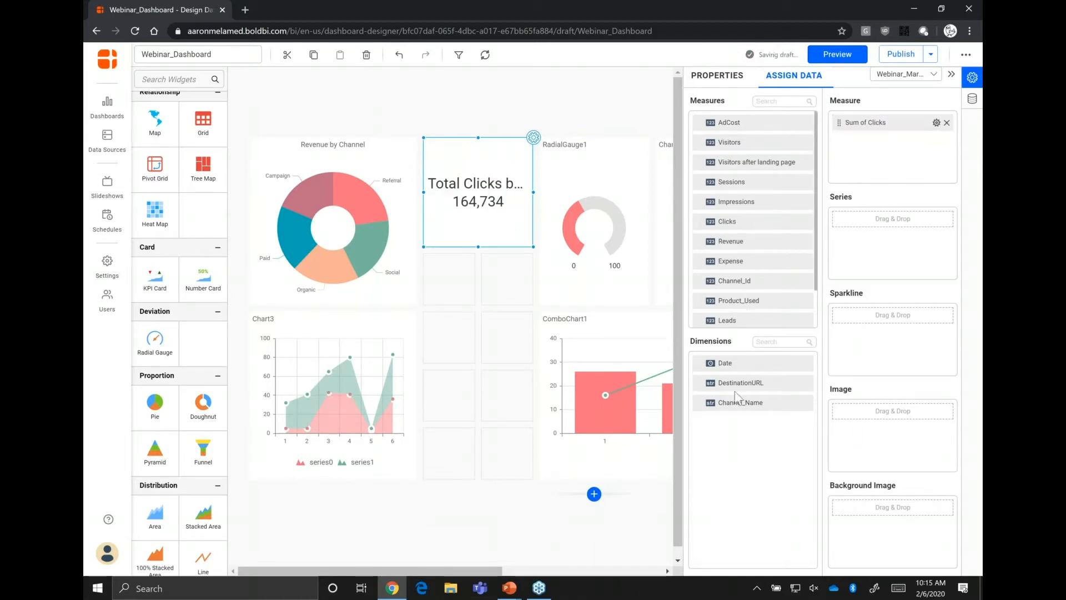
{"action": "left_click_drag", "start_coordinate": [722, 404], "coordinate": [846, 226]}
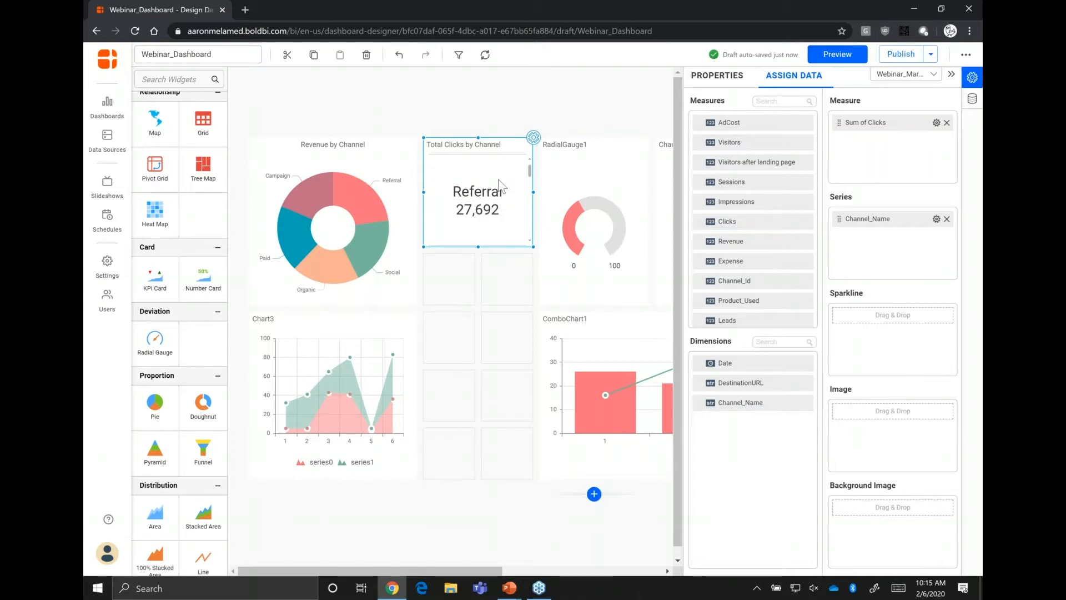
Examine the click totals for each channel in the Total Clicks by Channel card.
{"action": "scroll", "coordinate": [501, 203], "scroll_direction": "down", "scroll_amount": 2}
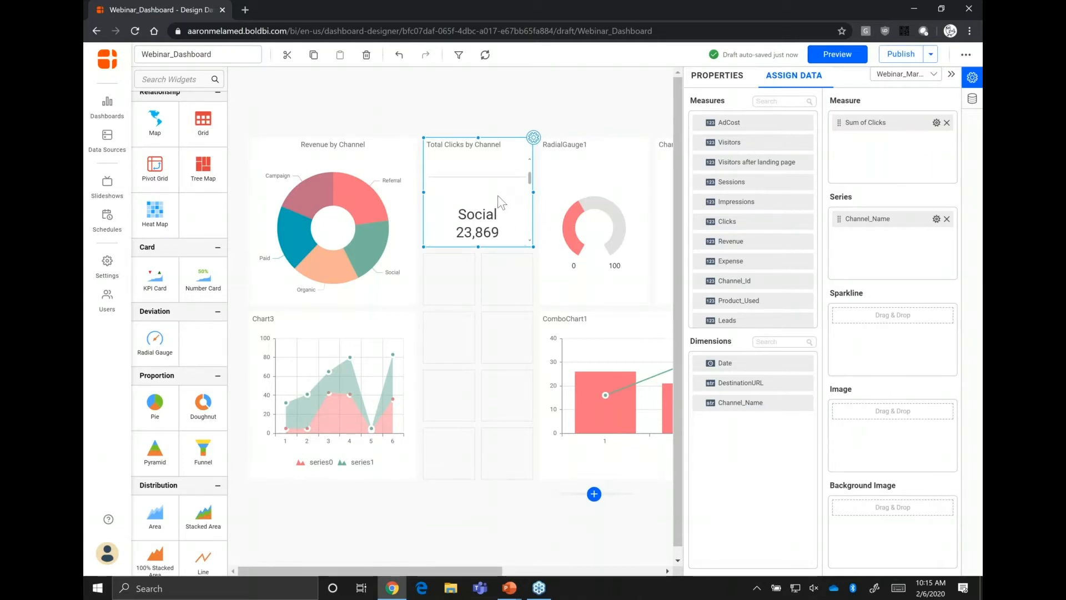
{"action": "scroll", "coordinate": [498, 195], "scroll_direction": "down", "scroll_amount": 1}
{"action": "scroll", "coordinate": [498, 196], "scroll_direction": "up", "scroll_amount": 3}
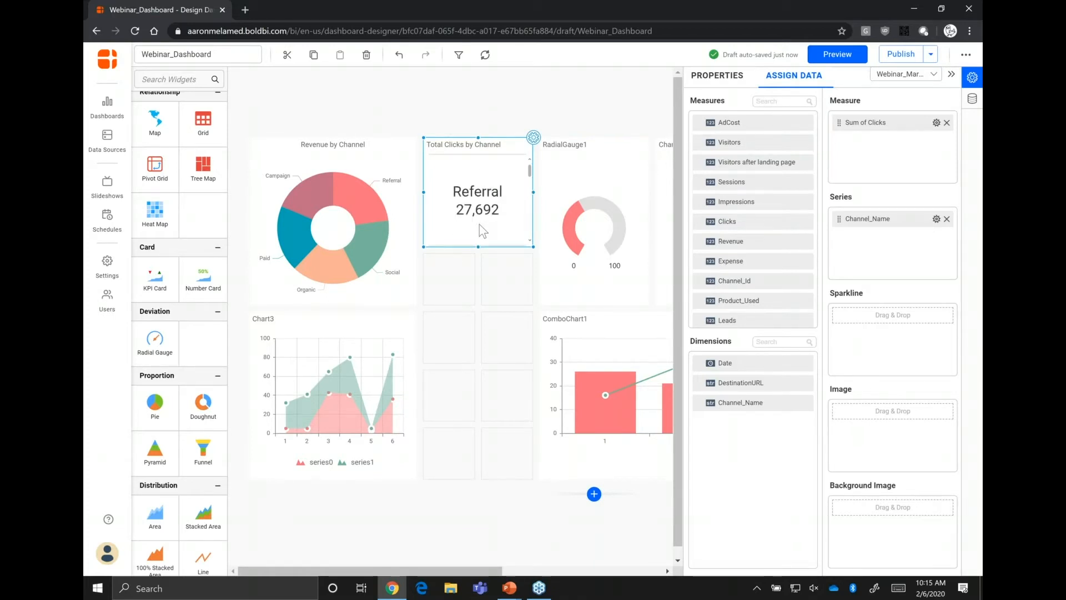
{"action": "mouse_move", "coordinate": [481, 214]}
{"action": "scroll", "coordinate": [480, 201], "scroll_direction": "down", "scroll_amount": 1}
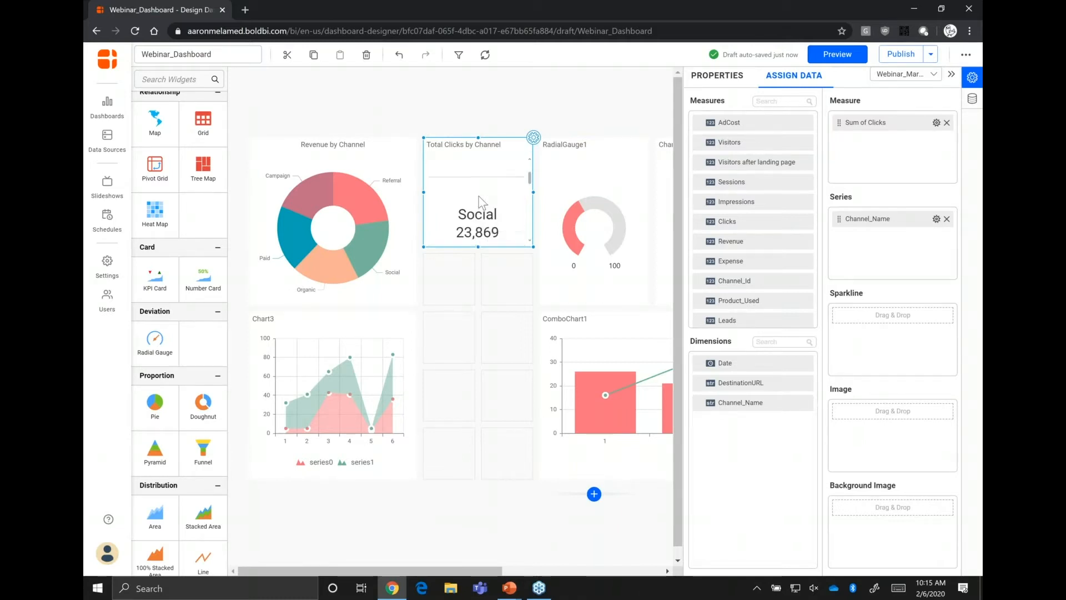
{"action": "scroll", "coordinate": [480, 203], "scroll_direction": "down", "scroll_amount": 1}
{"action": "scroll", "coordinate": [481, 201], "scroll_direction": "down", "scroll_amount": 3}
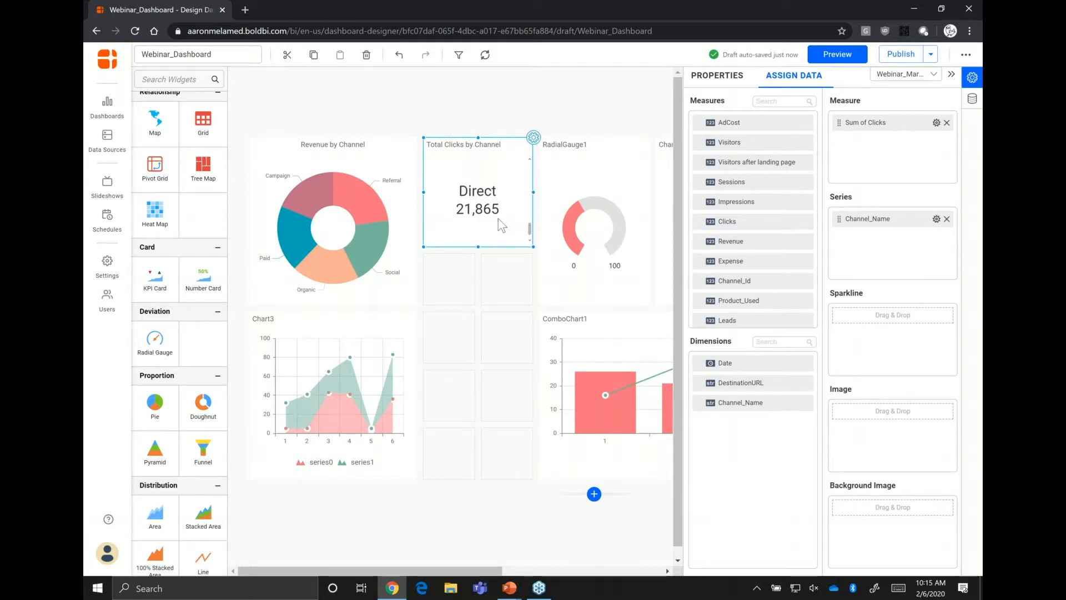
{"action": "scroll", "coordinate": [488, 216], "scroll_direction": "up", "scroll_amount": 5}
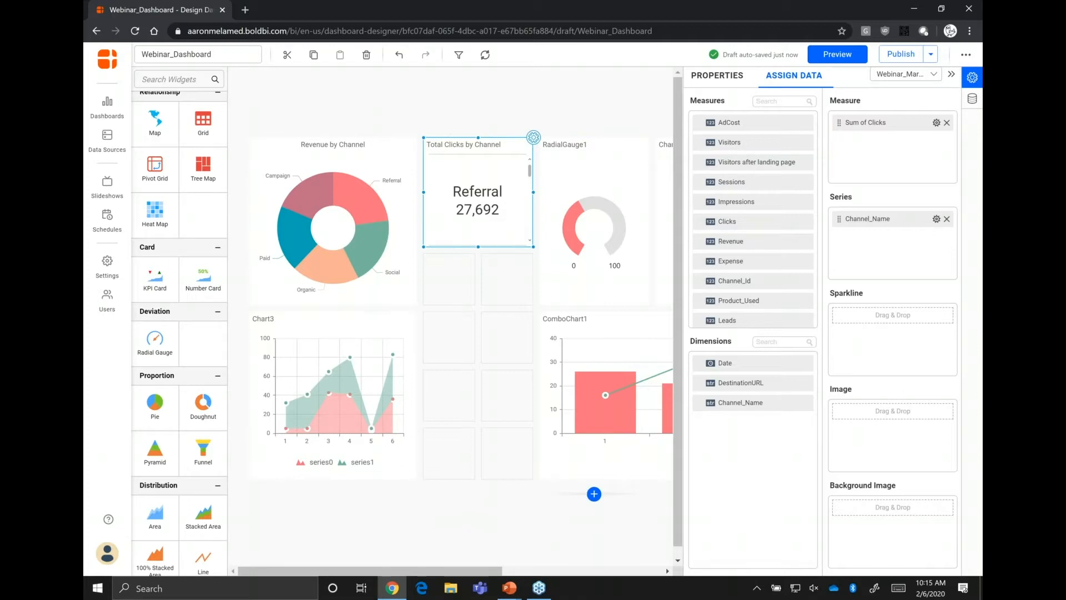
Extend the Total Clicks by Channel card downward to six rows high and check its channel entries.
{"action": "left_click_drag", "start_coordinate": [479, 246], "coordinate": [478, 479]}
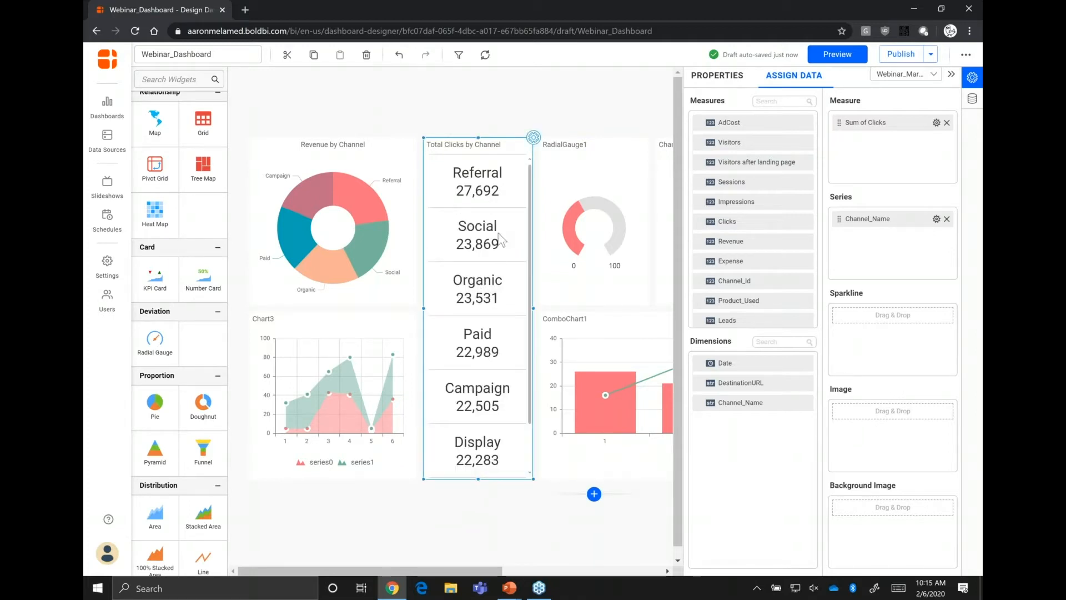
{"action": "scroll", "coordinate": [493, 332], "scroll_direction": "down", "scroll_amount": 1}
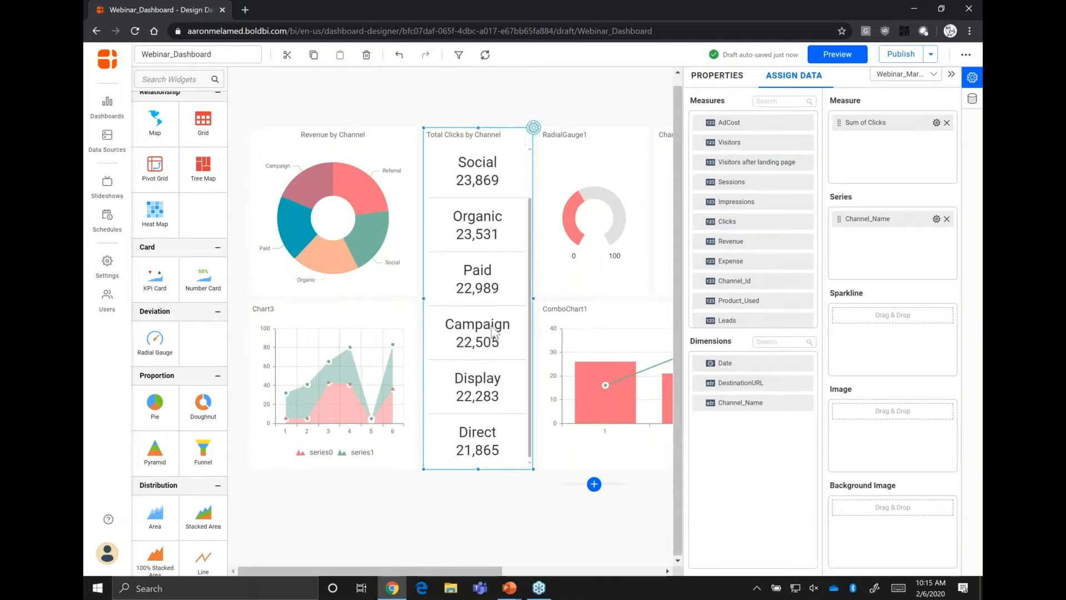
{"action": "scroll", "coordinate": [494, 332], "scroll_direction": "up", "scroll_amount": 1}
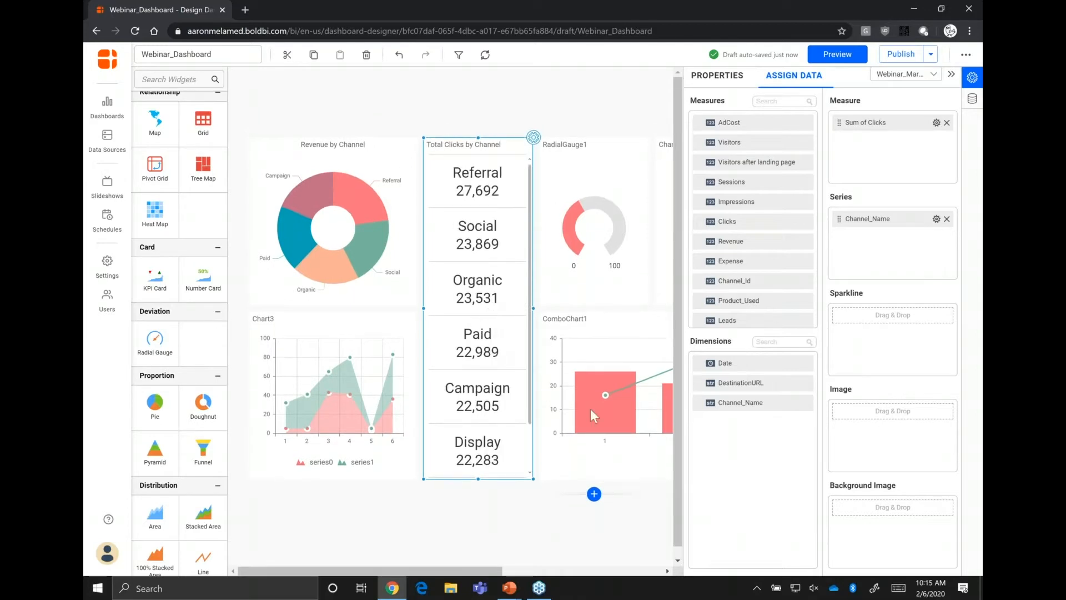
Add two rows to the dashboard grid and extend the Total Clicks by Channel card to eight rows high.
{"action": "left_click", "coordinate": [595, 494]}
{"action": "left_click", "coordinate": [616, 438]}
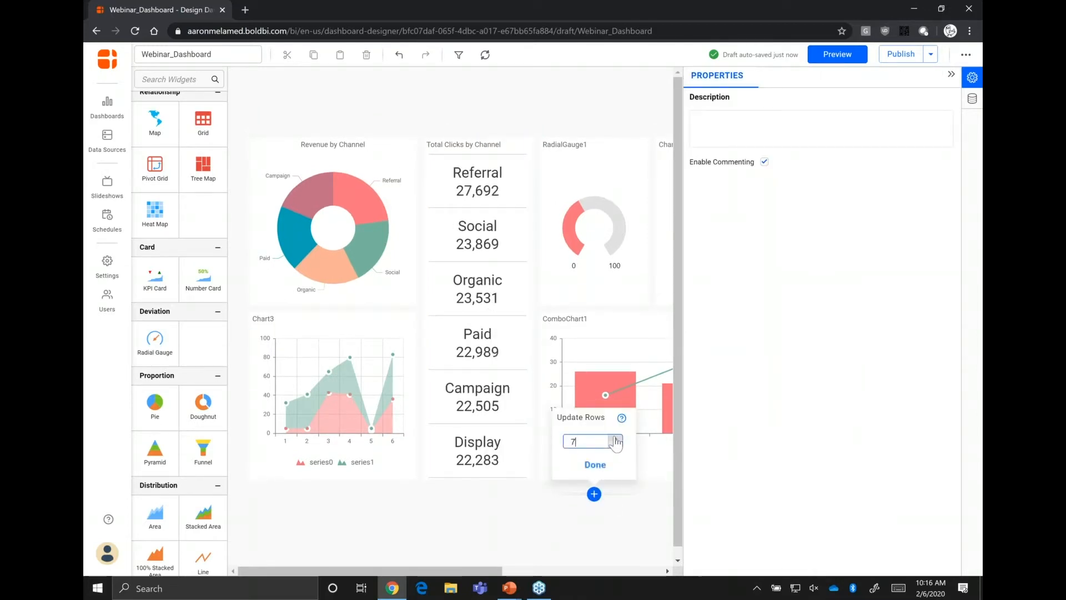
{"action": "left_click", "coordinate": [594, 465]}
{"action": "scroll", "coordinate": [531, 507], "scroll_direction": "down", "scroll_amount": 3}
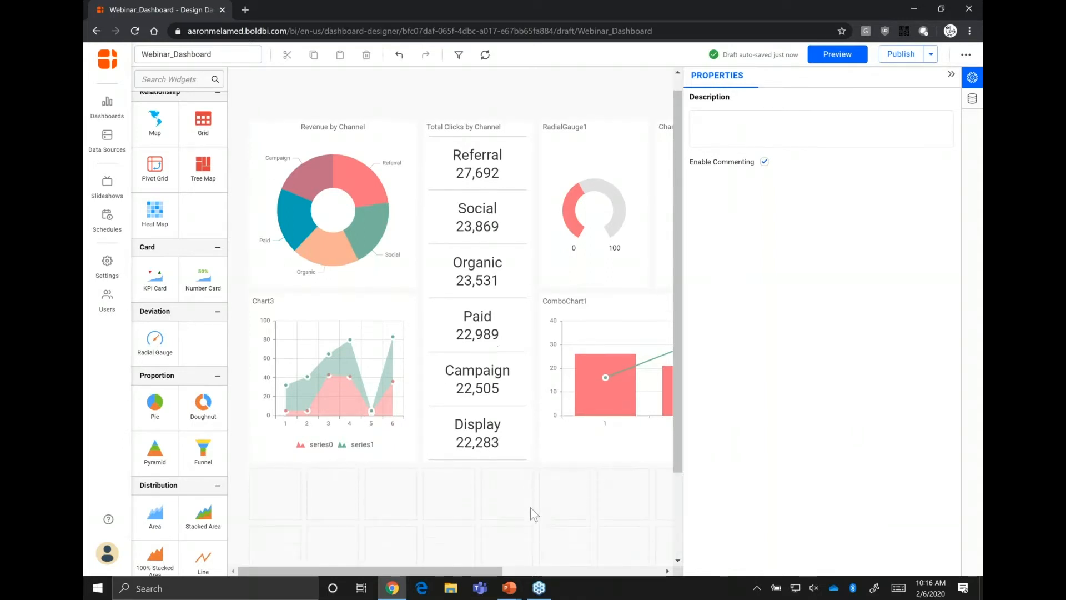
{"action": "left_click", "coordinate": [481, 351]}
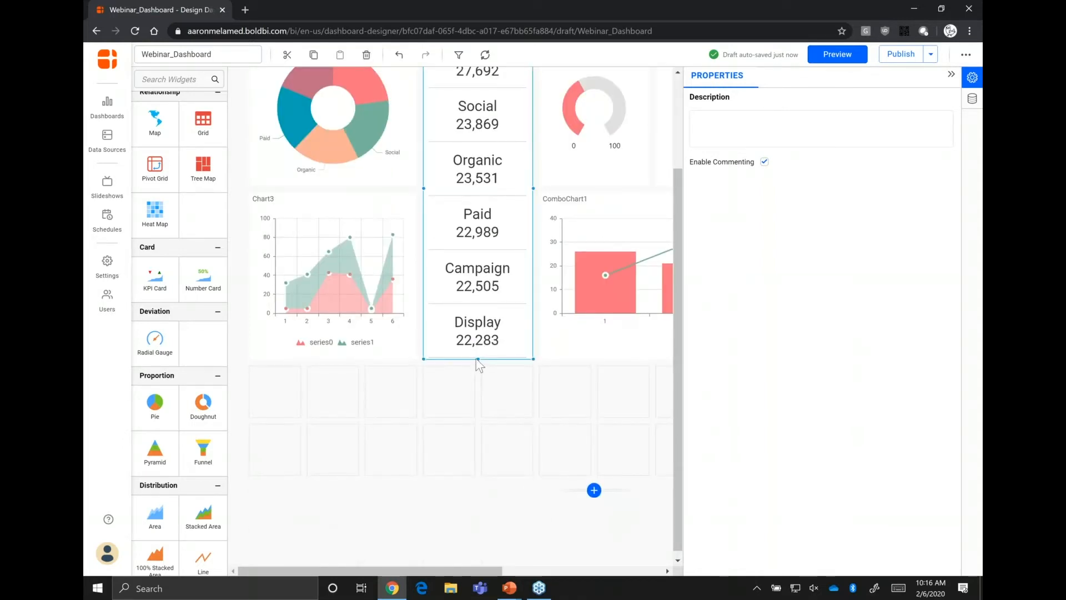
{"action": "left_click_drag", "start_coordinate": [479, 359], "coordinate": [484, 456]}
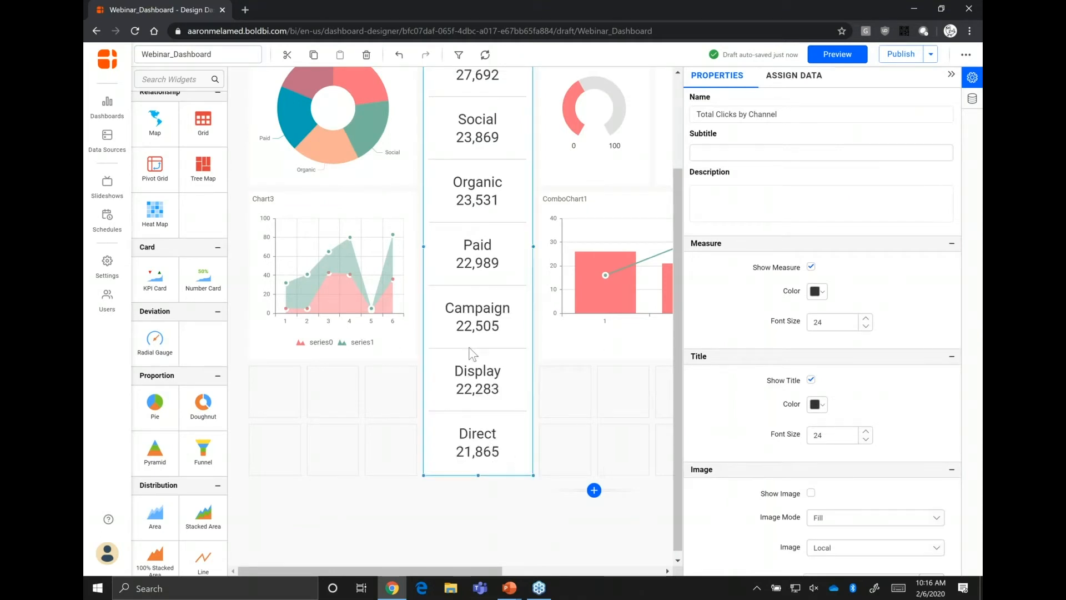
Extend the Chart3 area chart downward to five rows high, filling the new rows below it.
{"action": "scroll", "coordinate": [474, 353], "scroll_direction": "up", "scroll_amount": 2}
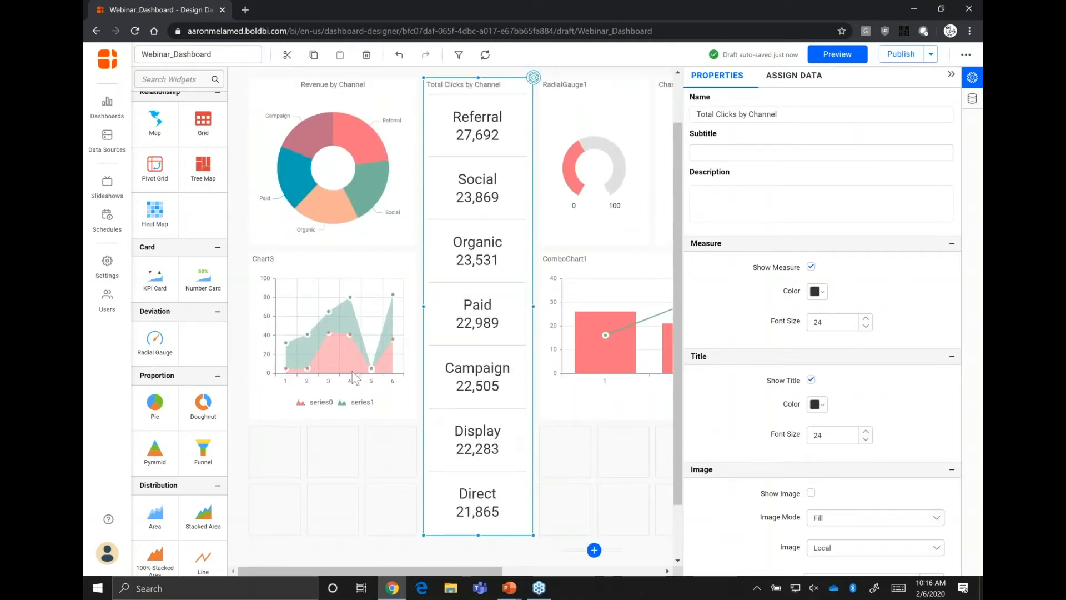
{"action": "left_click", "coordinate": [354, 377]}
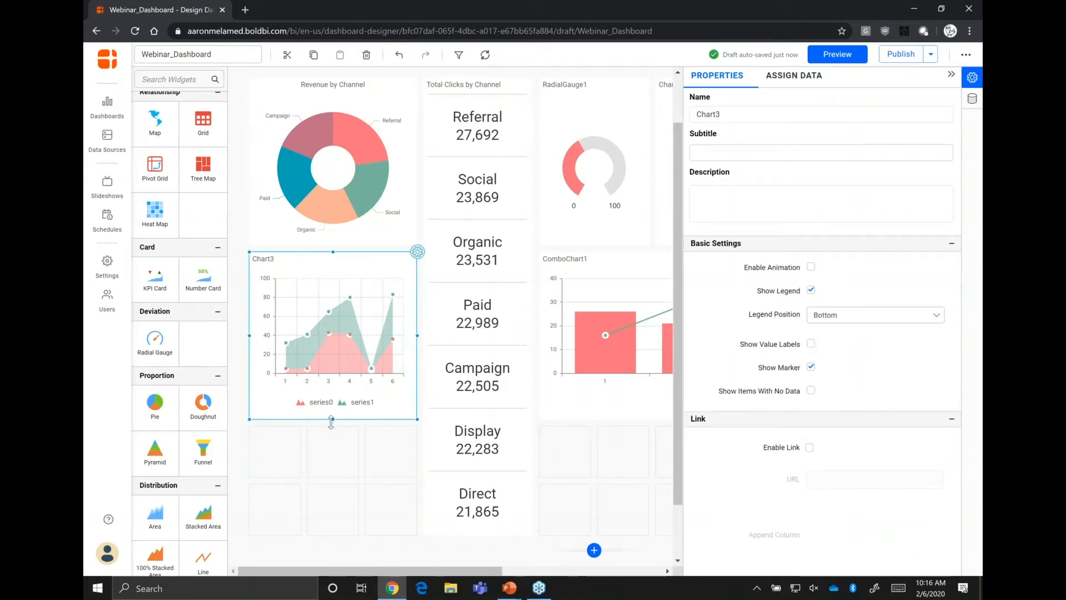
{"action": "left_click_drag", "start_coordinate": [333, 419], "coordinate": [410, 488]}
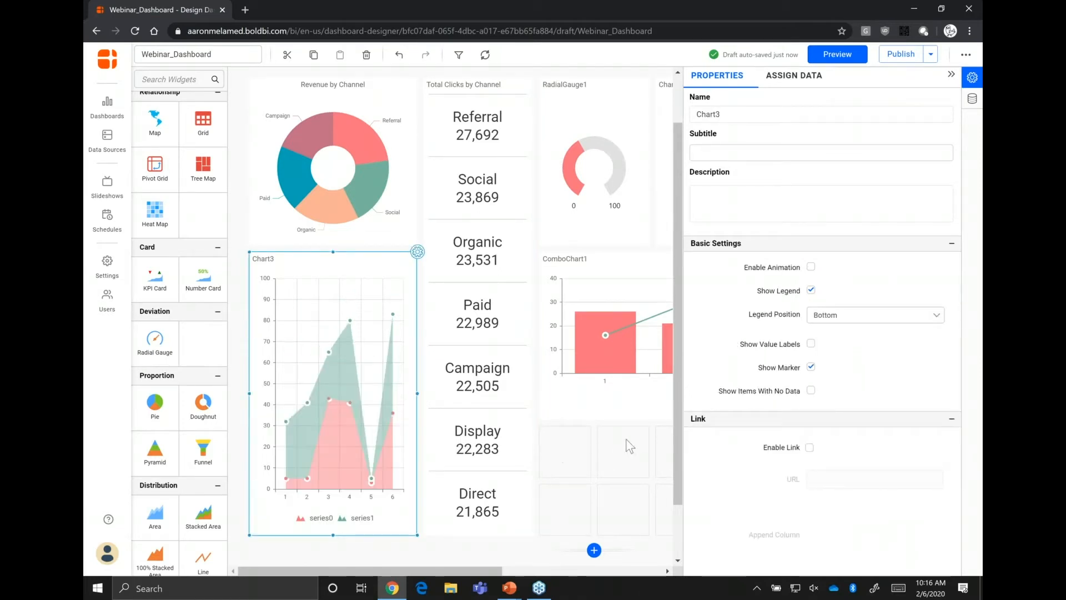
Extend the ComboChart1 widget downward to five rows high, filling the two empty grid rows below it.
{"action": "left_click", "coordinate": [609, 367]}
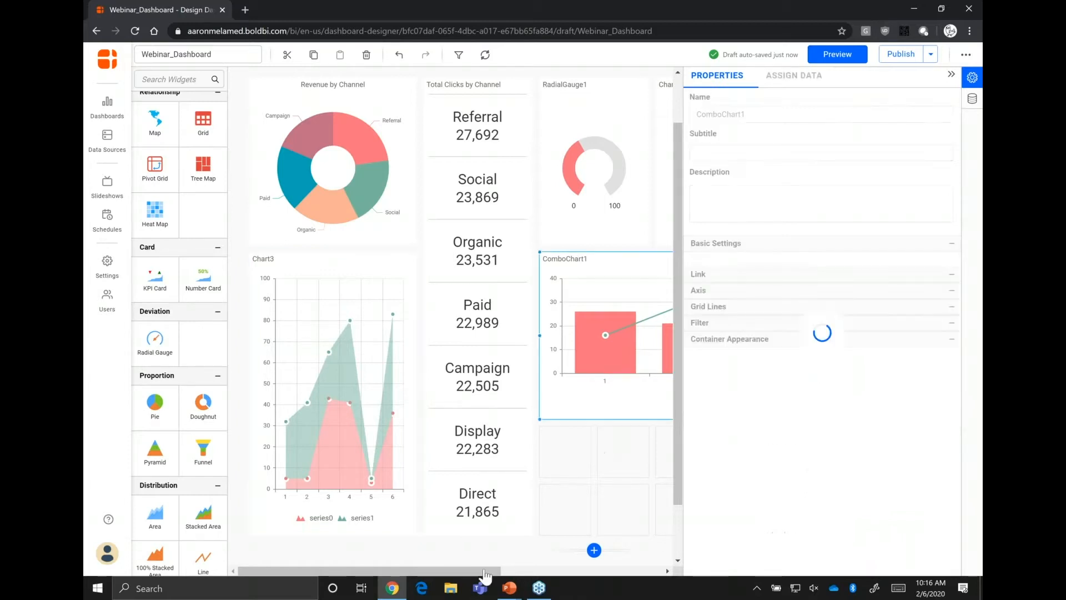
{"action": "left_click_drag", "start_coordinate": [488, 571], "coordinate": [671, 575]}
{"action": "left_click", "coordinate": [472, 416]}
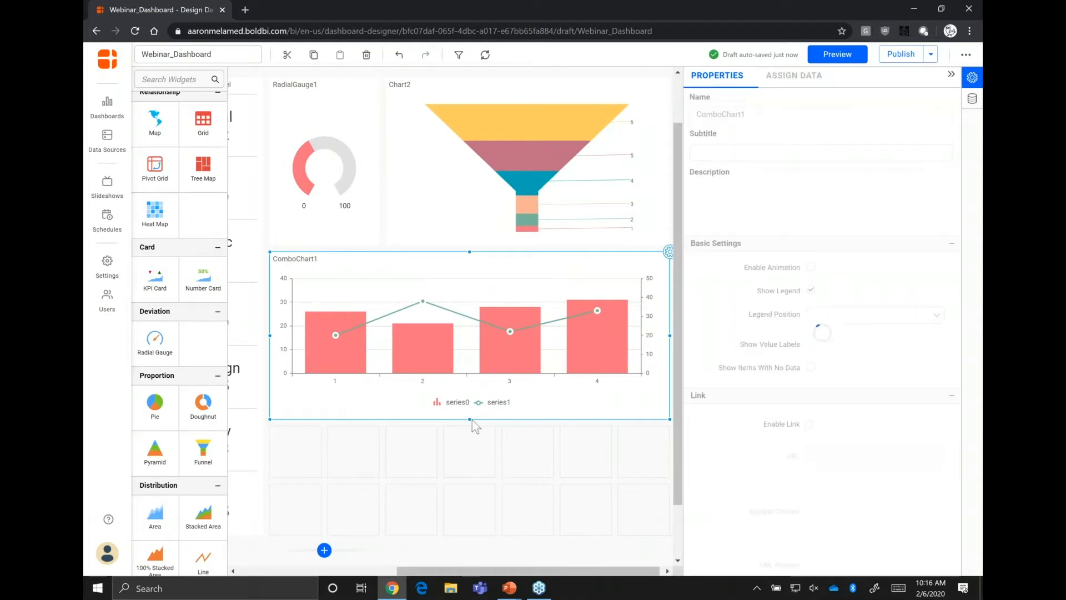
{"action": "left_click_drag", "start_coordinate": [470, 420], "coordinate": [470, 534]}
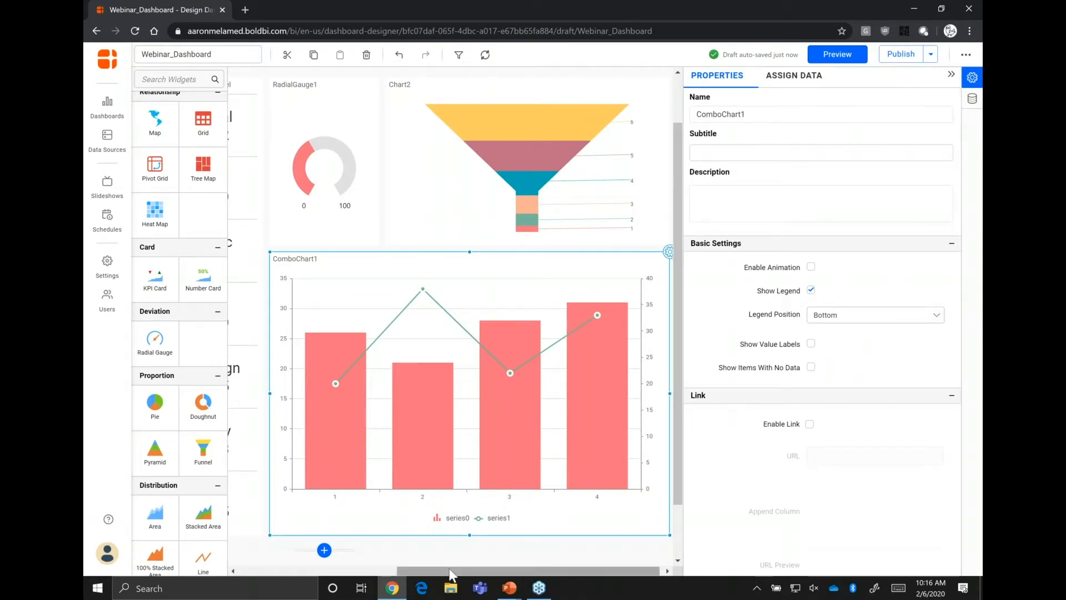
Rename the RadialGauge1 widget as Total Revenue vs Goal and centre its title.
{"action": "left_click_drag", "start_coordinate": [416, 572], "coordinate": [298, 572]}
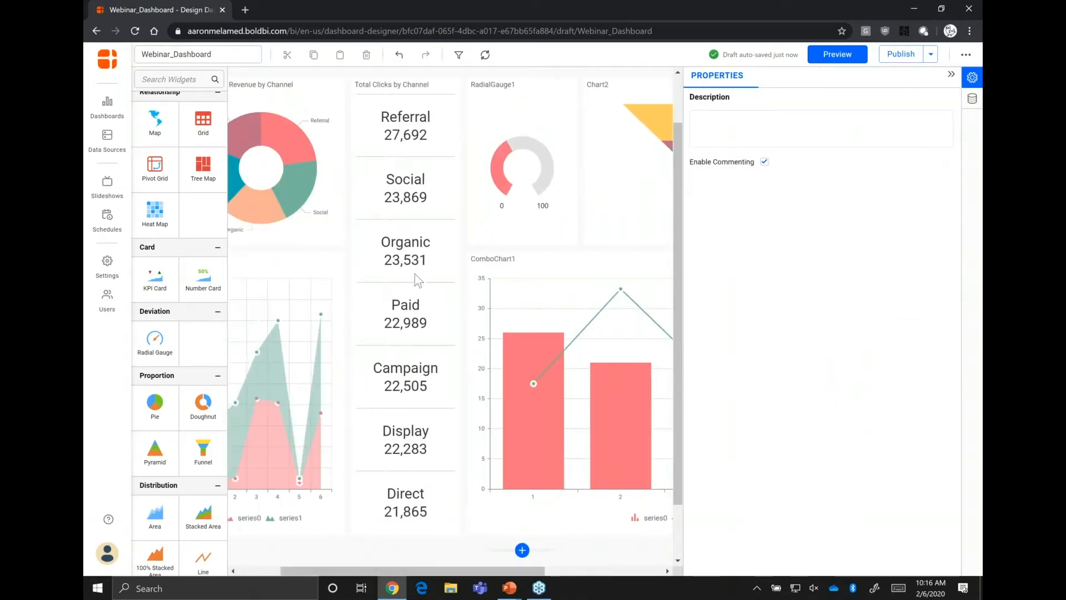
{"action": "left_click", "coordinate": [523, 121]}
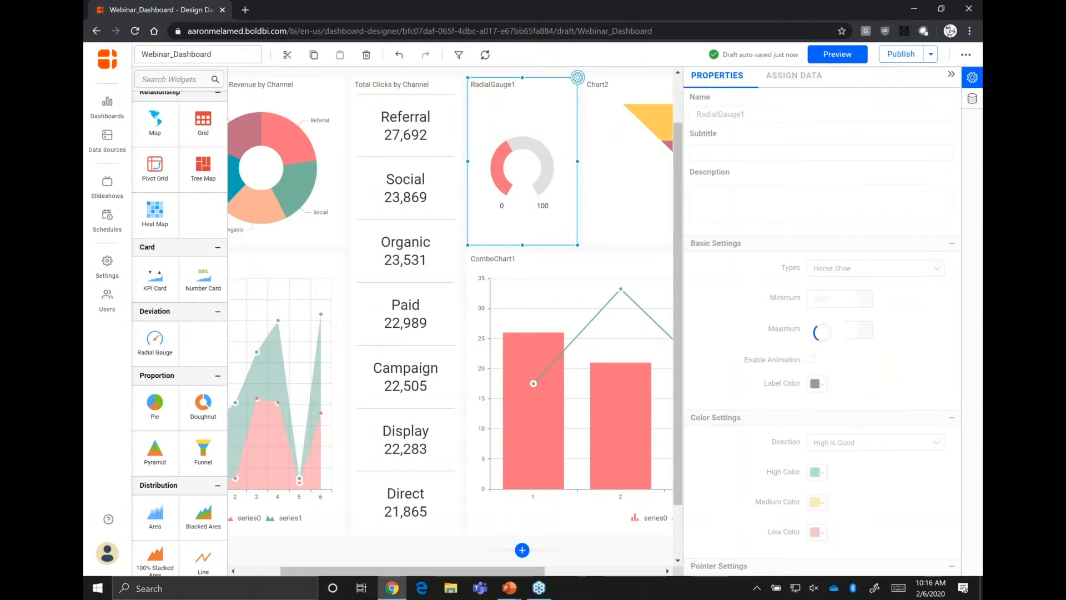
{"action": "double_click", "coordinate": [765, 113]}
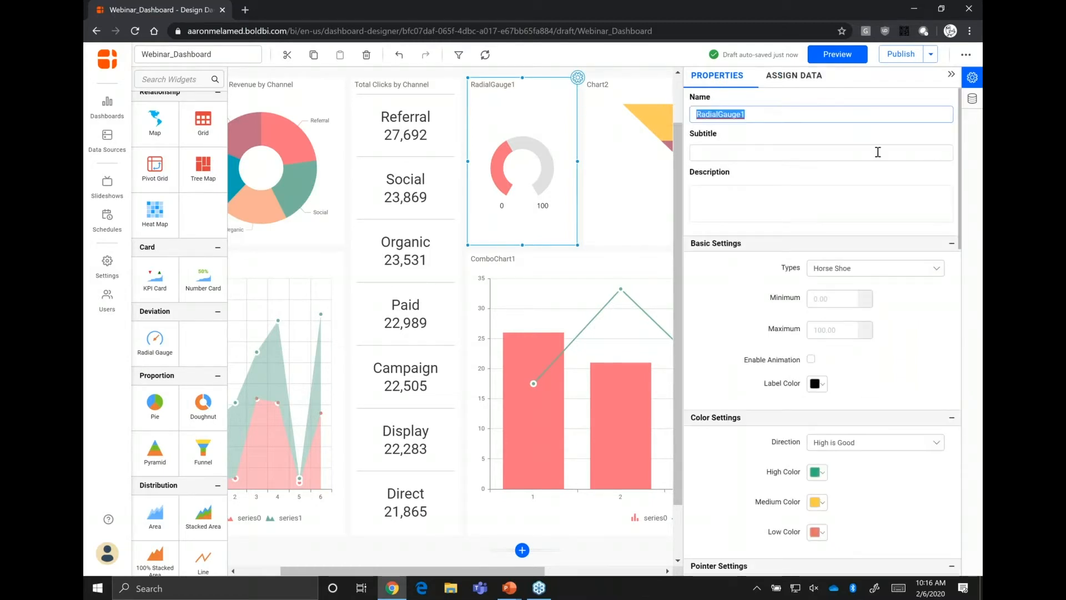
{"action": "type", "text": "Total"}
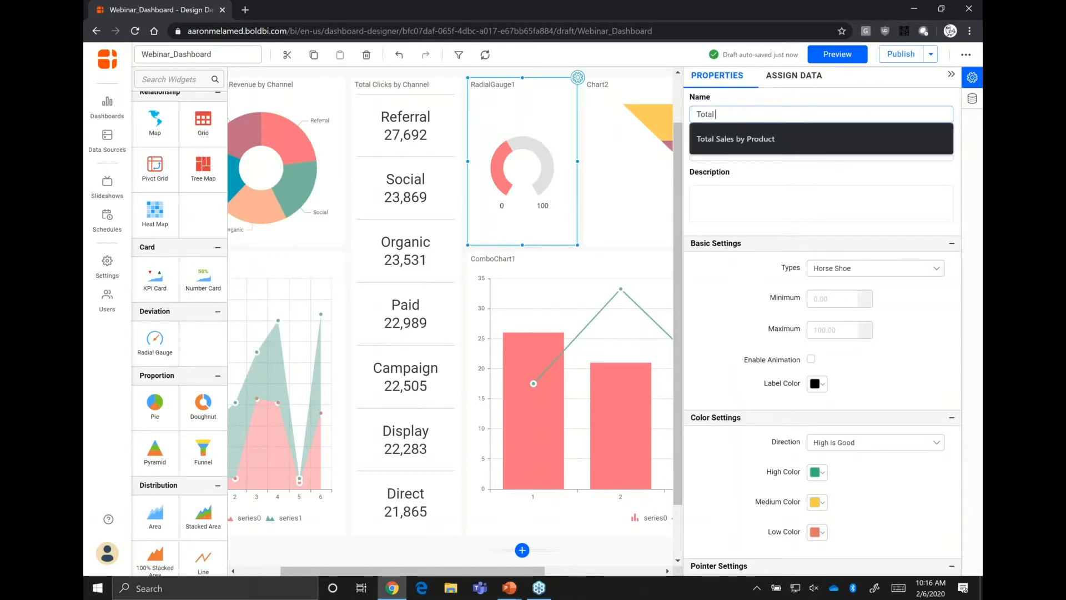
{"action": "type", "text": " Revenue vs Goal"}
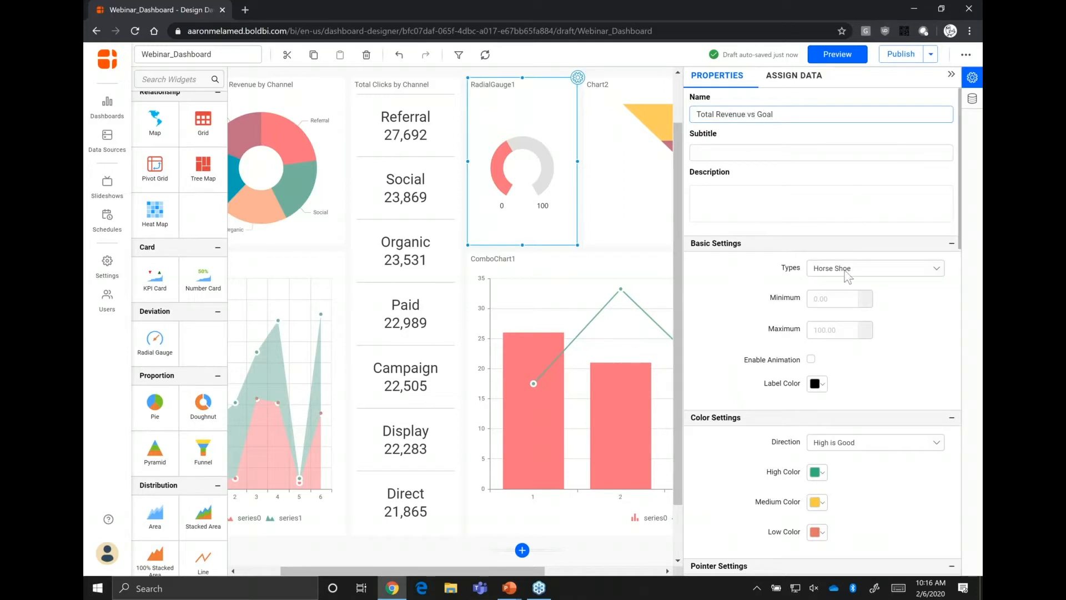
{"action": "scroll", "coordinate": [806, 306], "scroll_direction": "down", "scroll_amount": 10}
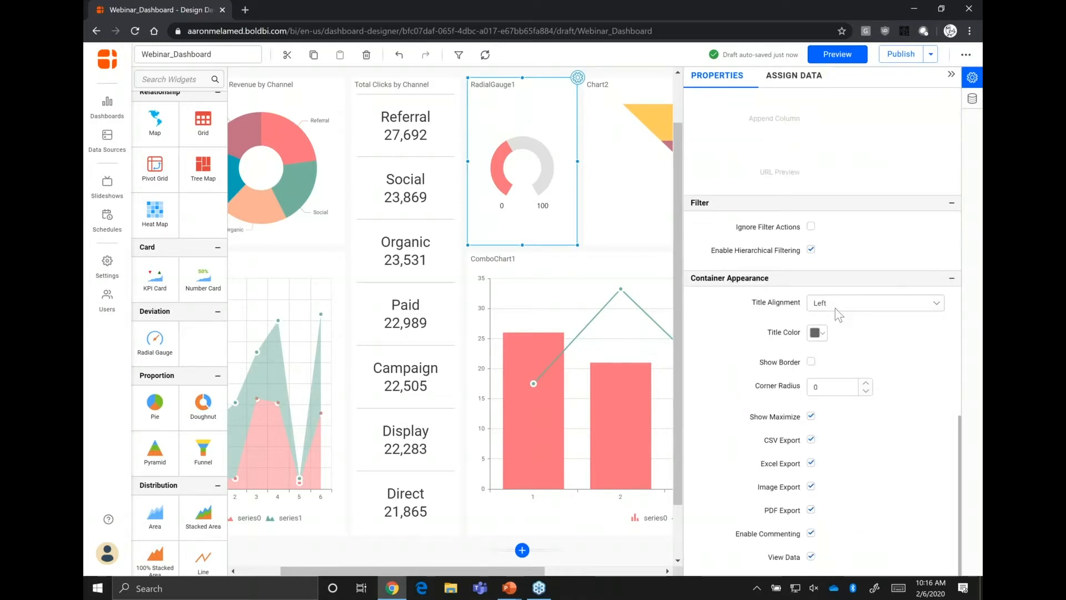
{"action": "left_click", "coordinate": [835, 308]}
{"action": "left_click", "coordinate": [831, 344]}
Enable animation on the Total Revenue vs Goal gauge and change its type to Half Circle.
{"action": "scroll", "coordinate": [822, 344], "scroll_direction": "up", "scroll_amount": 8}
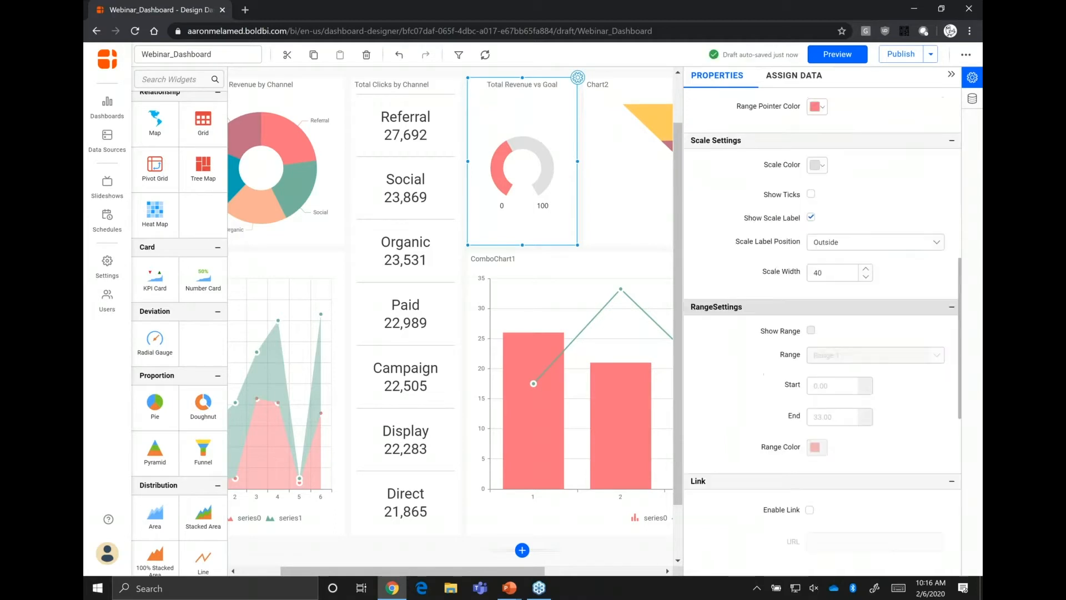
{"action": "scroll", "coordinate": [813, 364], "scroll_direction": "up", "scroll_amount": 10}
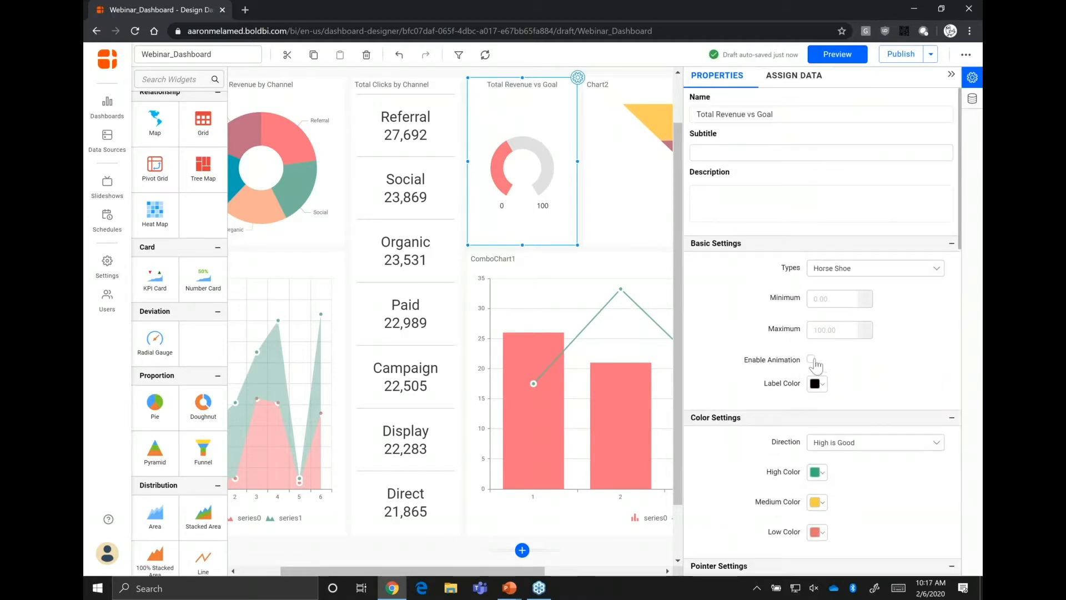
{"action": "left_click", "coordinate": [812, 360]}
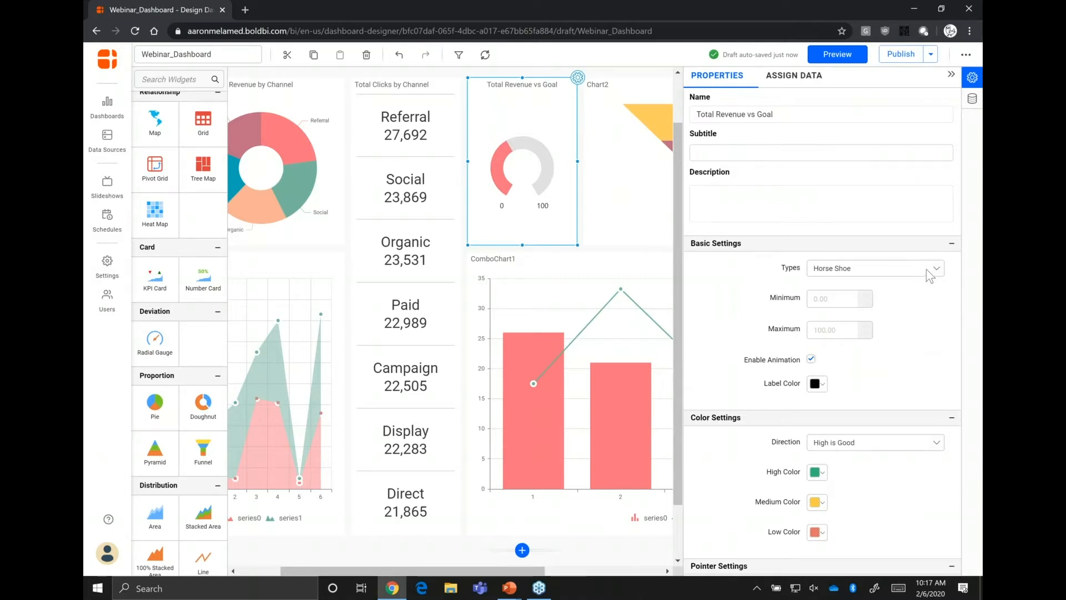
{"action": "left_click", "coordinate": [926, 270]}
{"action": "left_click", "coordinate": [871, 290]}
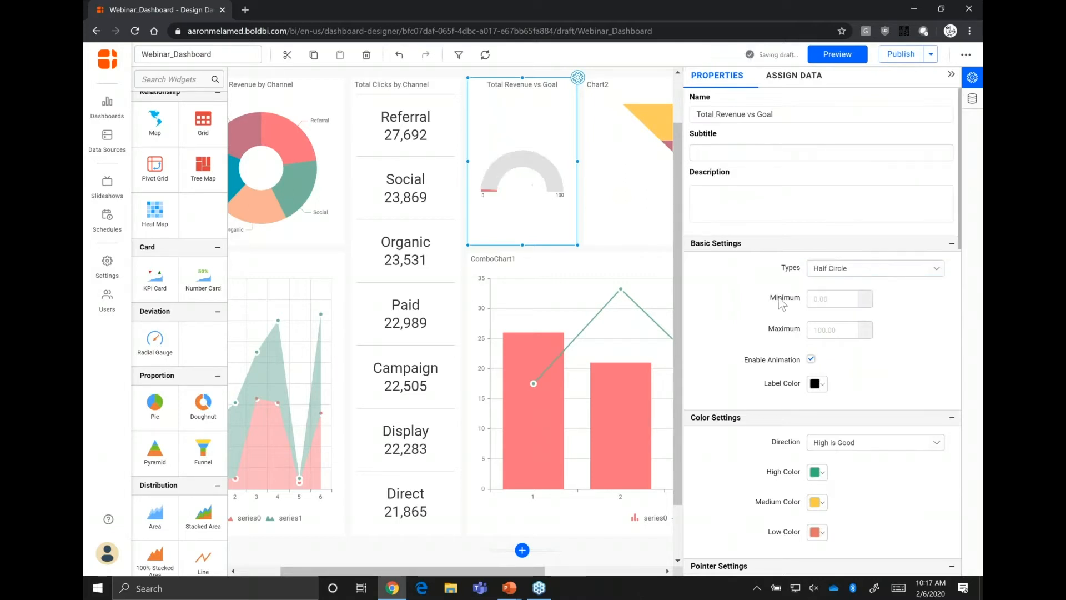
Assign Revenue as the Total Revenue vs Goal gauge's actual value and set the gauge maximum to 5,200,000.
{"action": "left_click", "coordinate": [794, 76]}
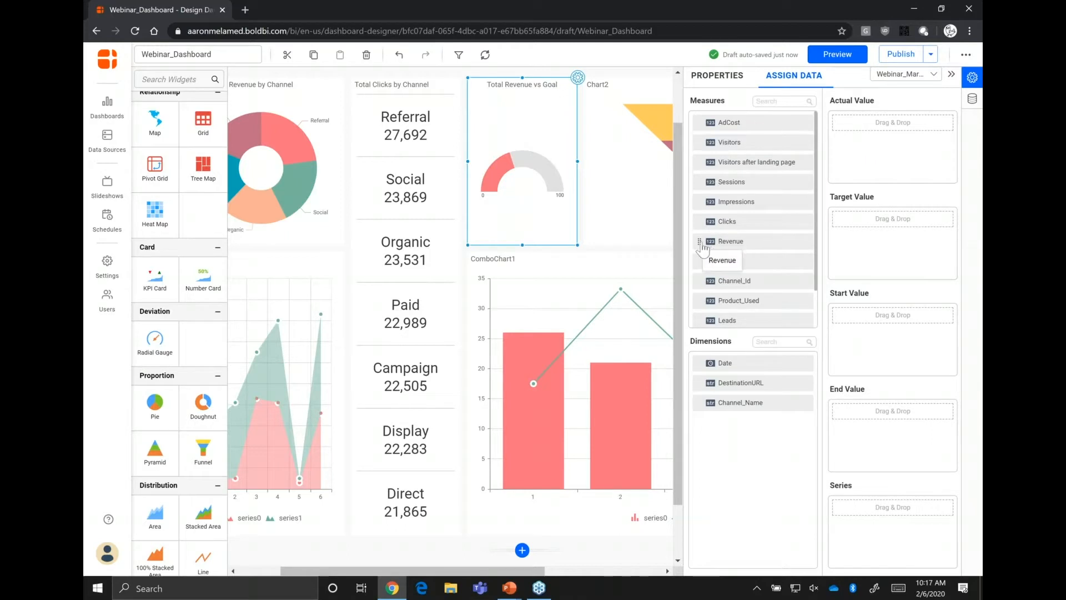
{"action": "left_click_drag", "start_coordinate": [702, 246], "coordinate": [846, 121]}
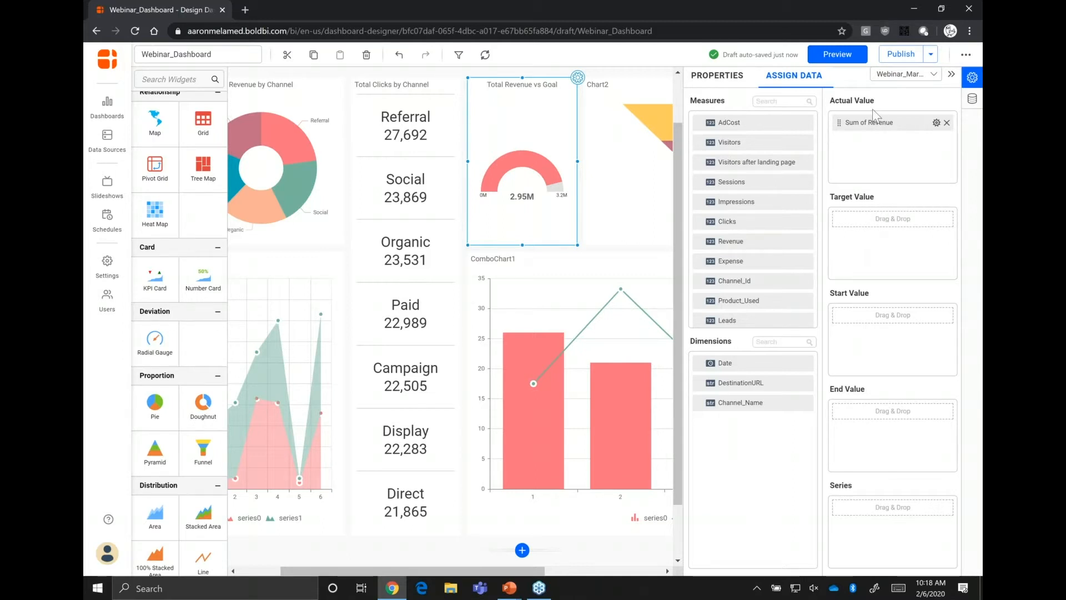
{"action": "left_click", "coordinate": [722, 76]}
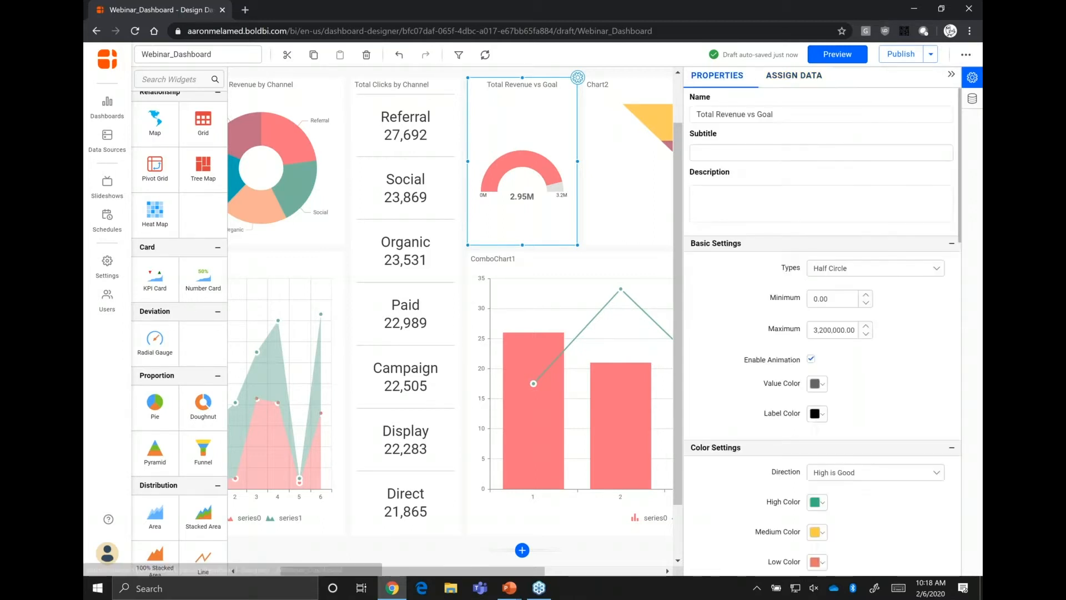
{"action": "double_click", "coordinate": [817, 329]}
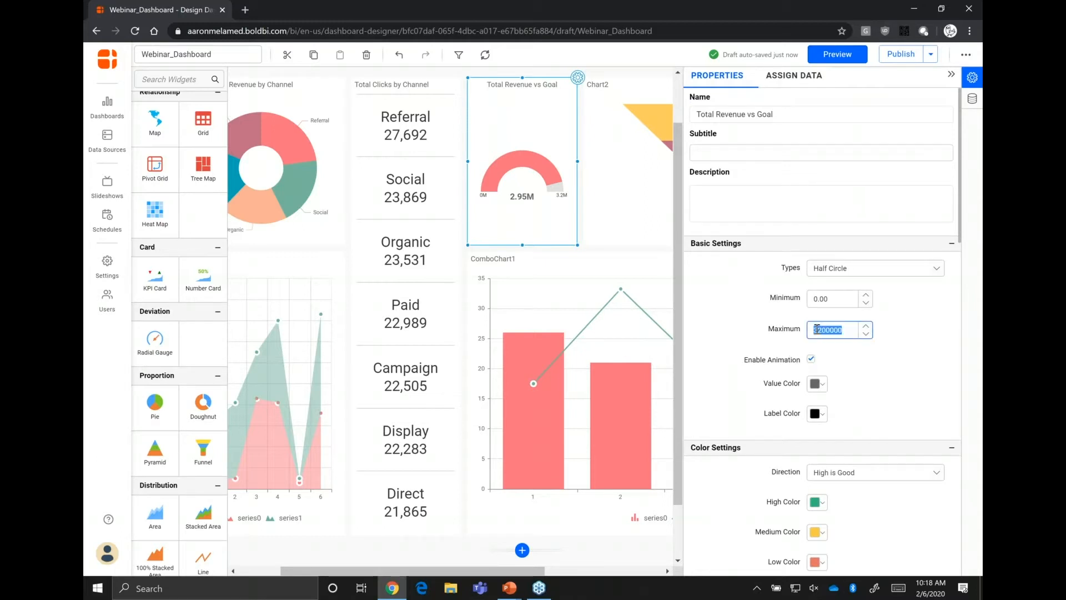
{"action": "left_click", "coordinate": [818, 331]}
{"action": "key", "text": "BackSpace"}
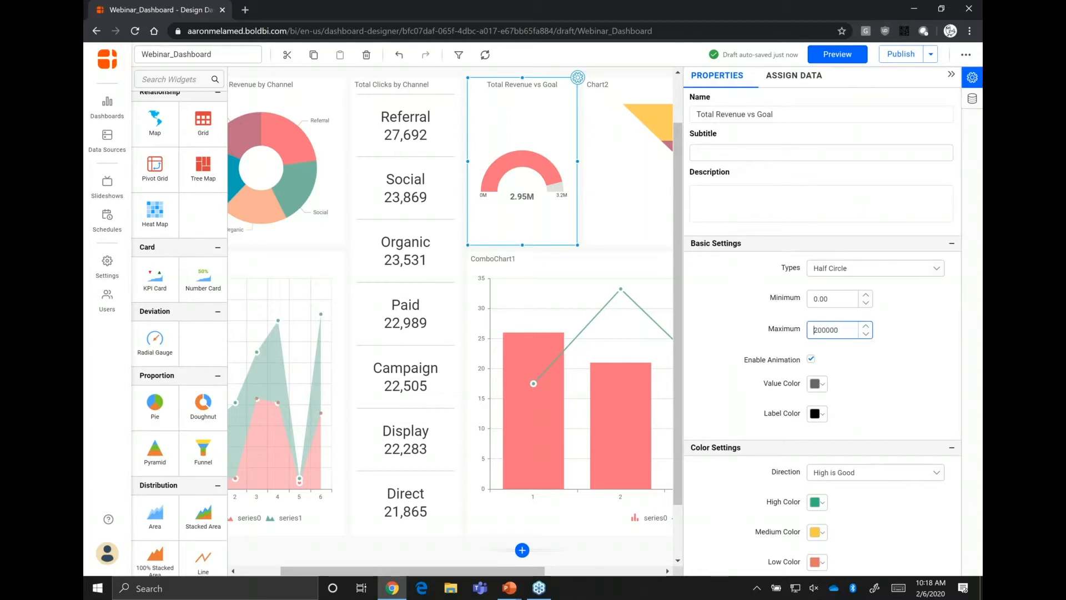
{"action": "left_click", "coordinate": [907, 319]}
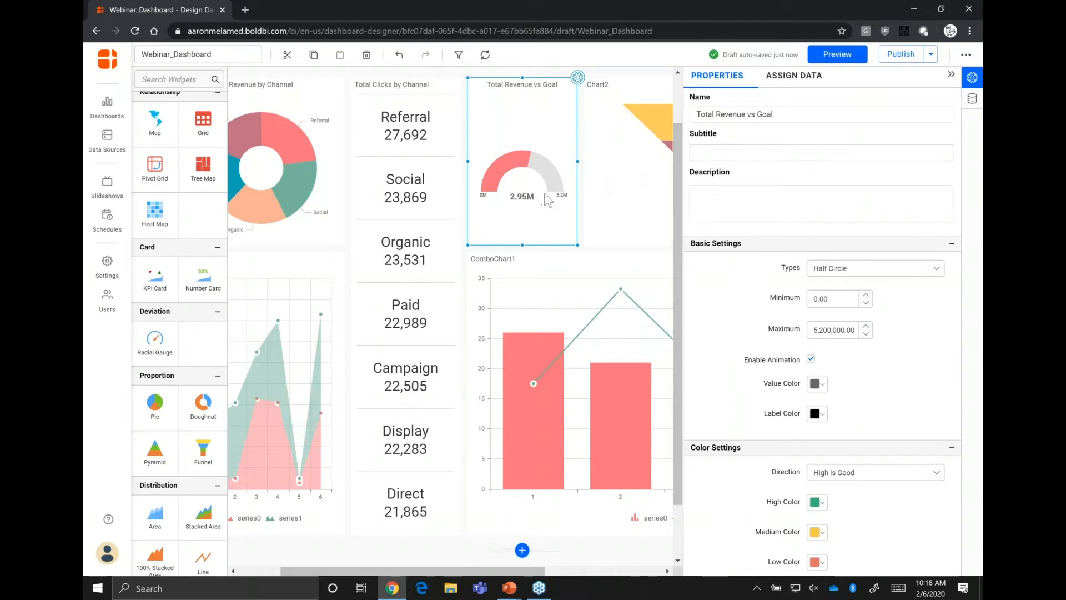
Rename the Chart2 funnel chart as Lead Funnel and centre its title.
{"action": "left_click", "coordinate": [618, 181]}
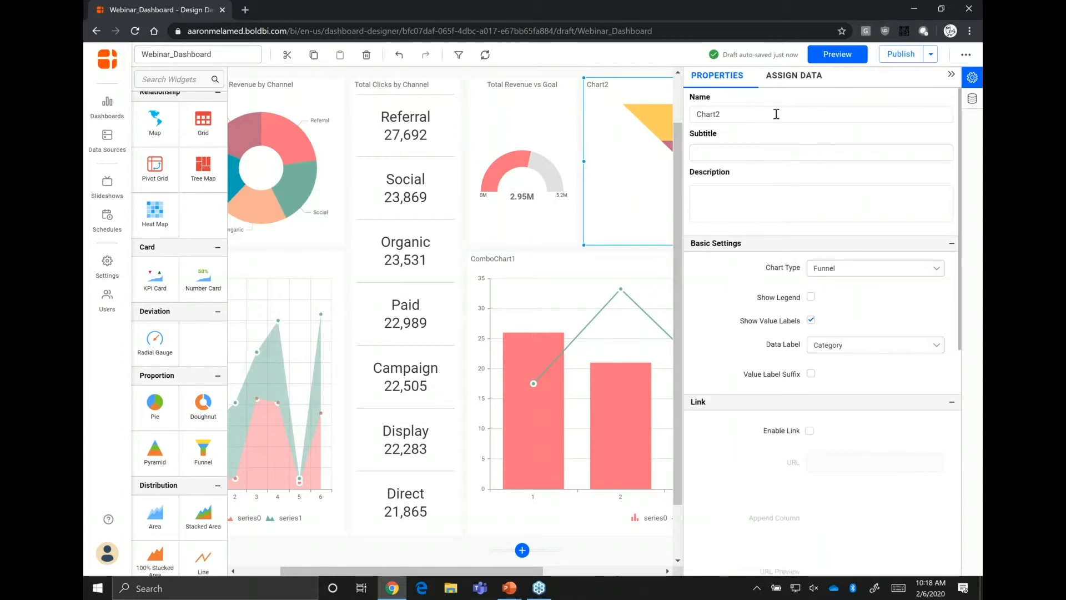
{"action": "left_click_drag", "start_coordinate": [740, 112], "coordinate": [678, 116]}
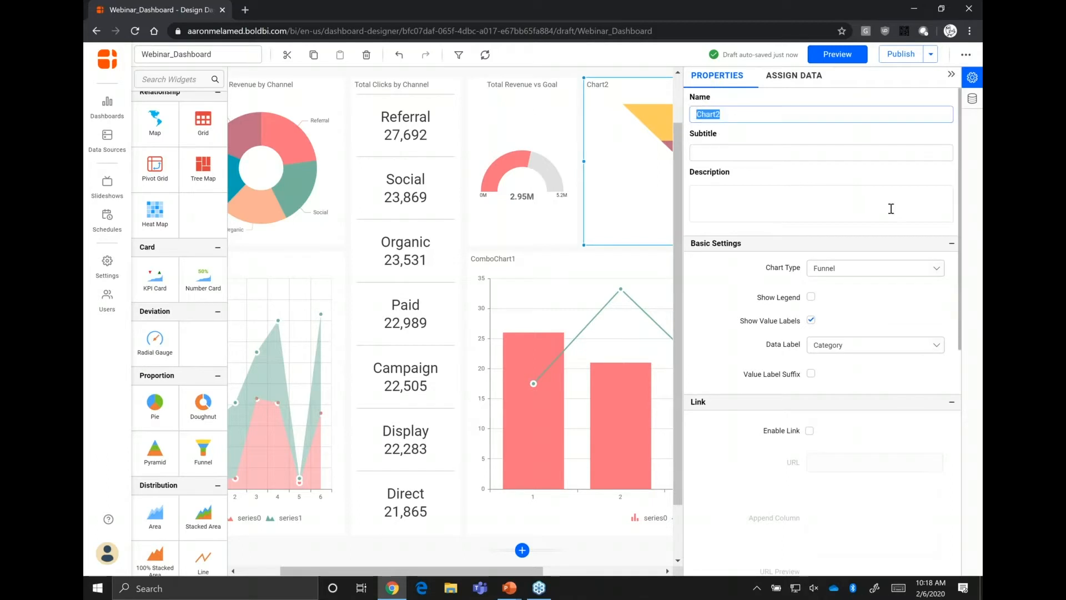
{"action": "type", "text": "Lead Funnel"}
{"action": "scroll", "coordinate": [744, 325], "scroll_direction": "down", "scroll_amount": 8}
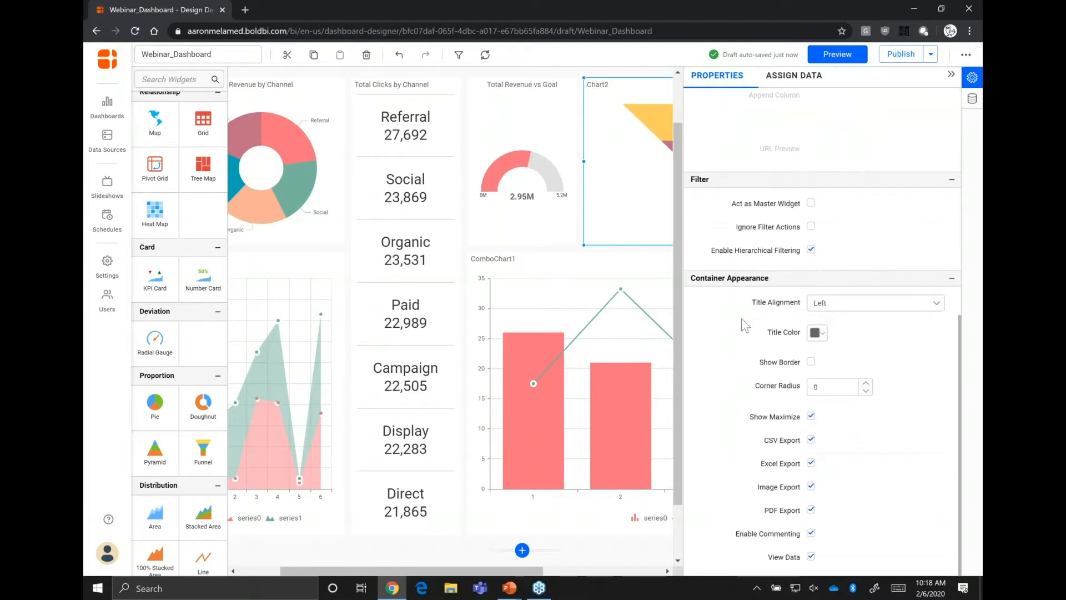
{"action": "left_click", "coordinate": [852, 301]}
{"action": "left_click", "coordinate": [842, 339]}
Show the legend on the Lead Funnel chart and hide its value labels.
{"action": "scroll", "coordinate": [719, 304], "scroll_direction": "up", "scroll_amount": 8}
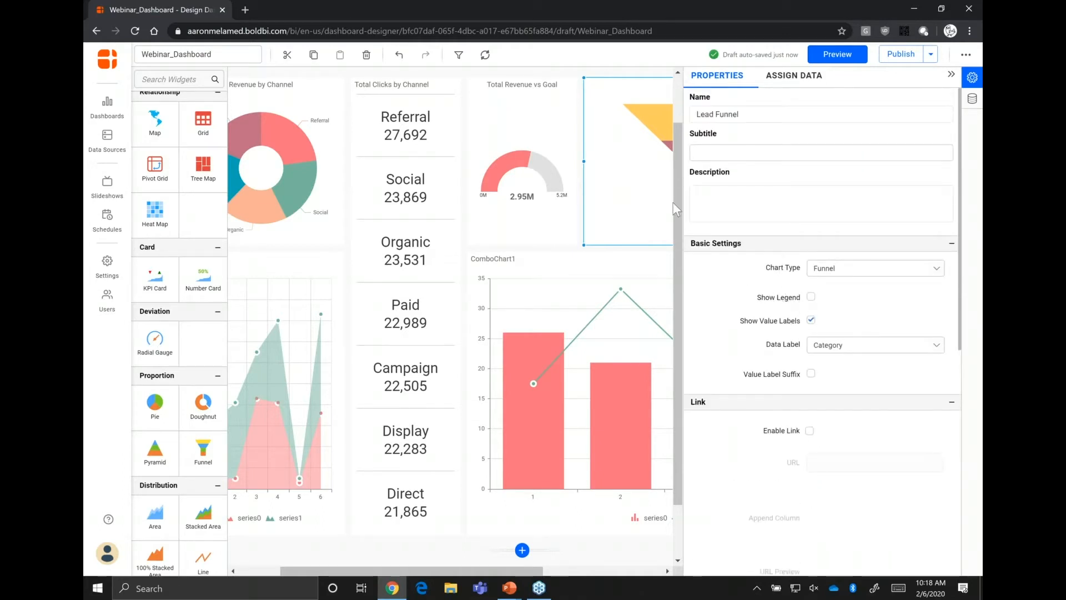
{"action": "left_click", "coordinate": [812, 297]}
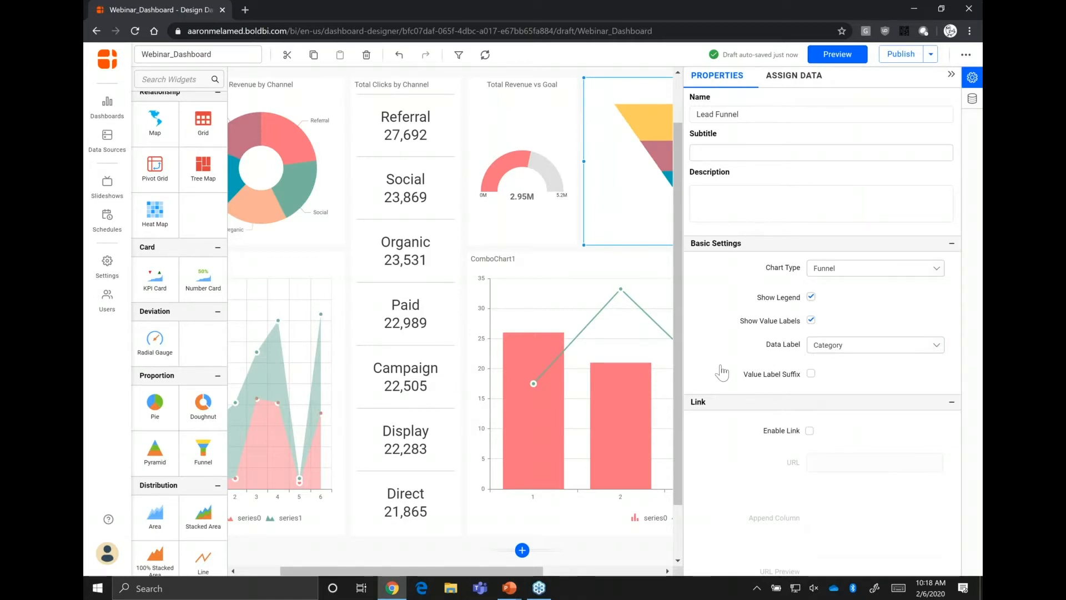
{"action": "left_click", "coordinate": [812, 319]}
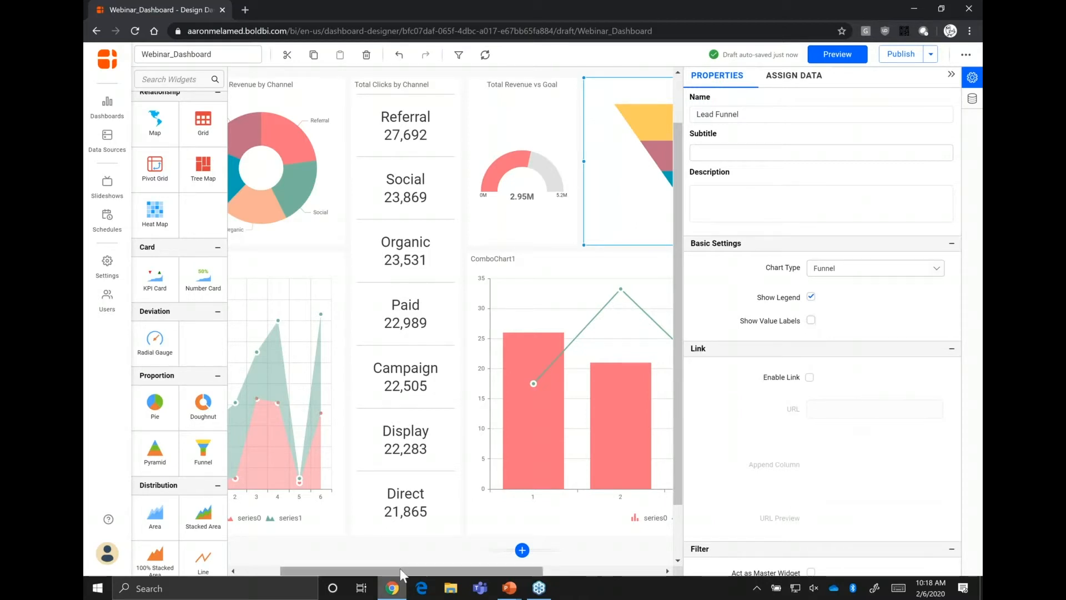
{"action": "left_click_drag", "start_coordinate": [400, 569], "coordinate": [519, 568]}
{"action": "left_click", "coordinate": [511, 145]}
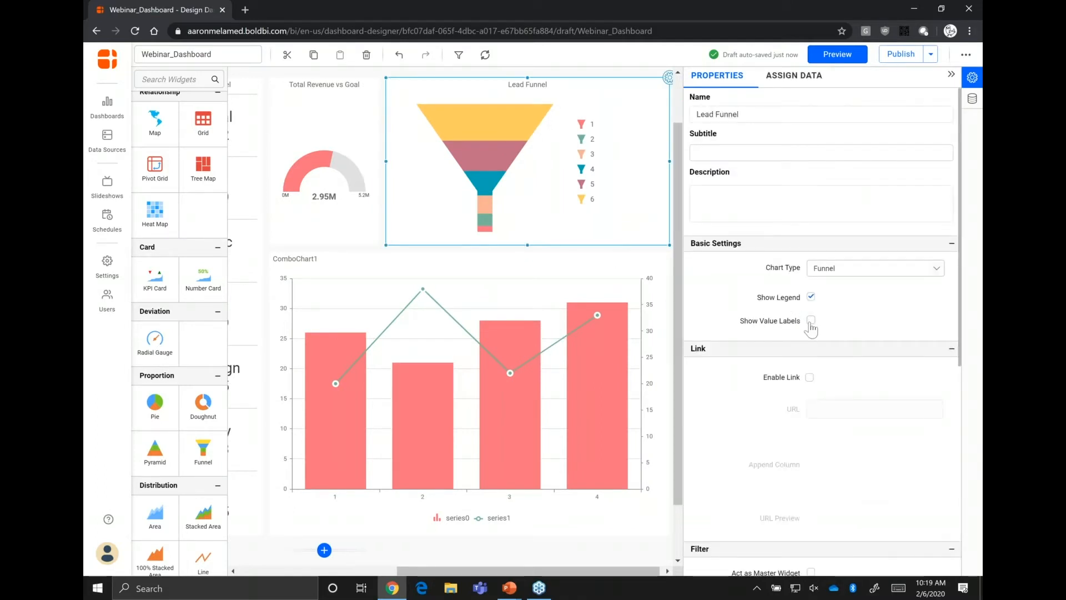
Show the Lead Funnel's value labels again to inspect them alongside the legend, and hide them once more.
{"action": "left_click", "coordinate": [811, 321]}
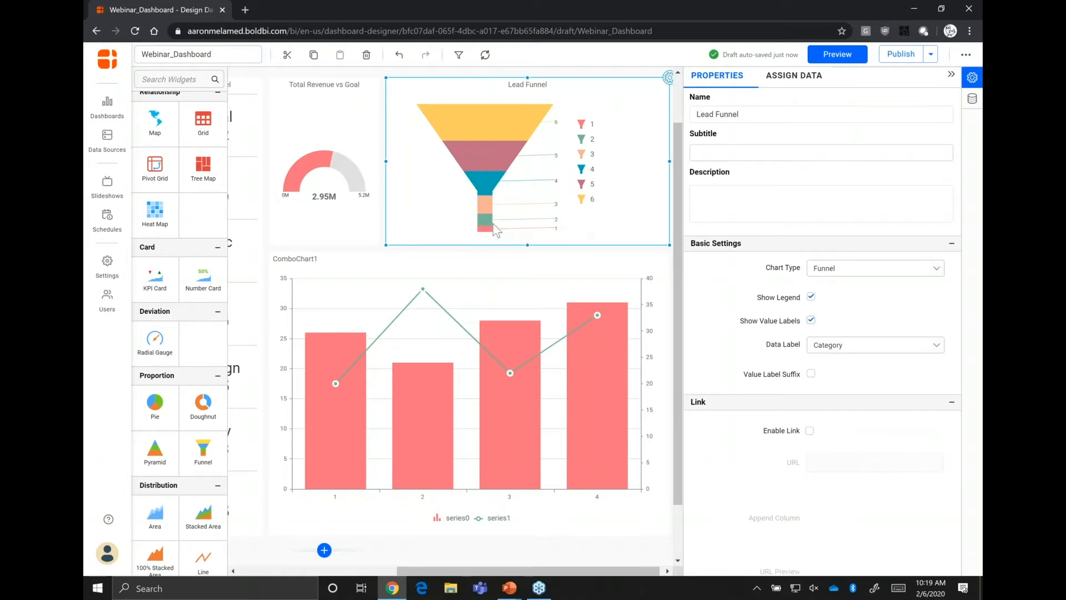
{"action": "mouse_move", "coordinate": [491, 235]}
{"action": "left_click", "coordinate": [811, 320]}
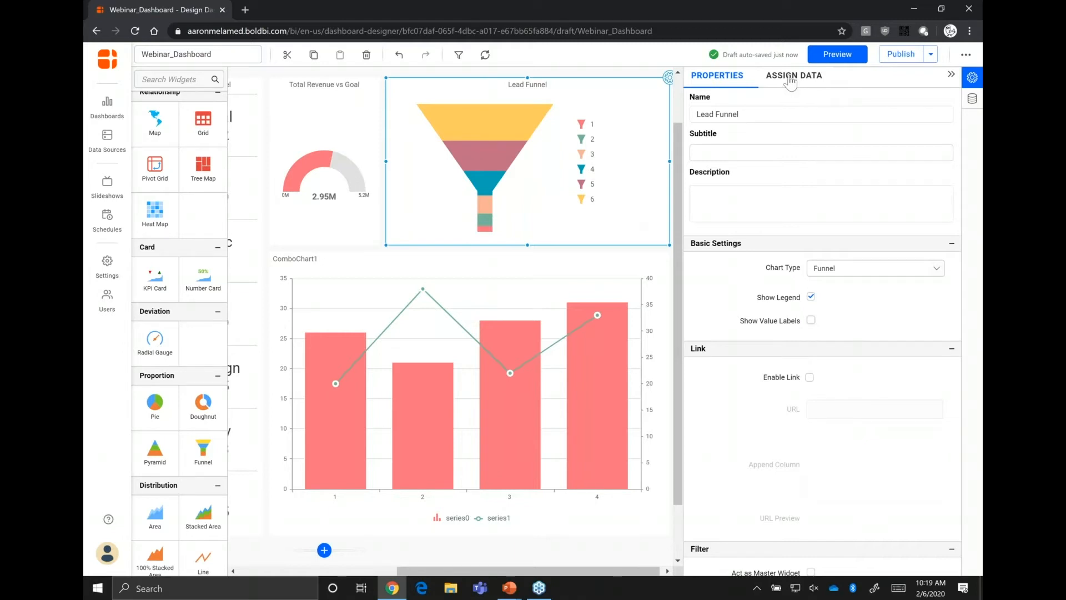
Using the Webinar_Leads data source, add Won, SalesQualifiedLeads, SalesAcceptedLeads and MarketingQualifiedLeads as the Lead Funnel's values, in that order.
{"action": "left_click", "coordinate": [789, 79]}
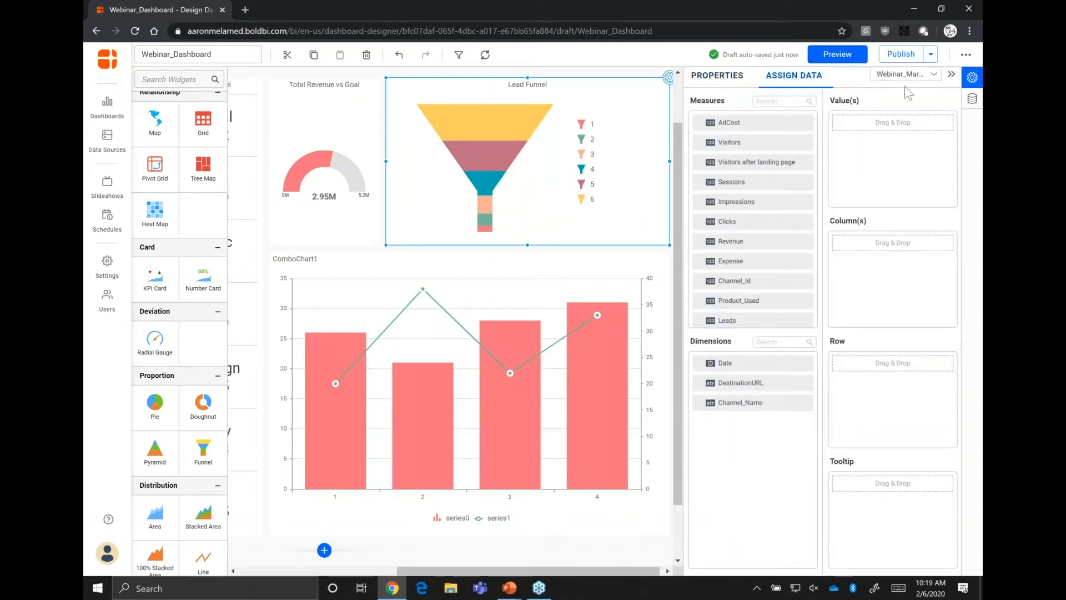
{"action": "left_click", "coordinate": [933, 74]}
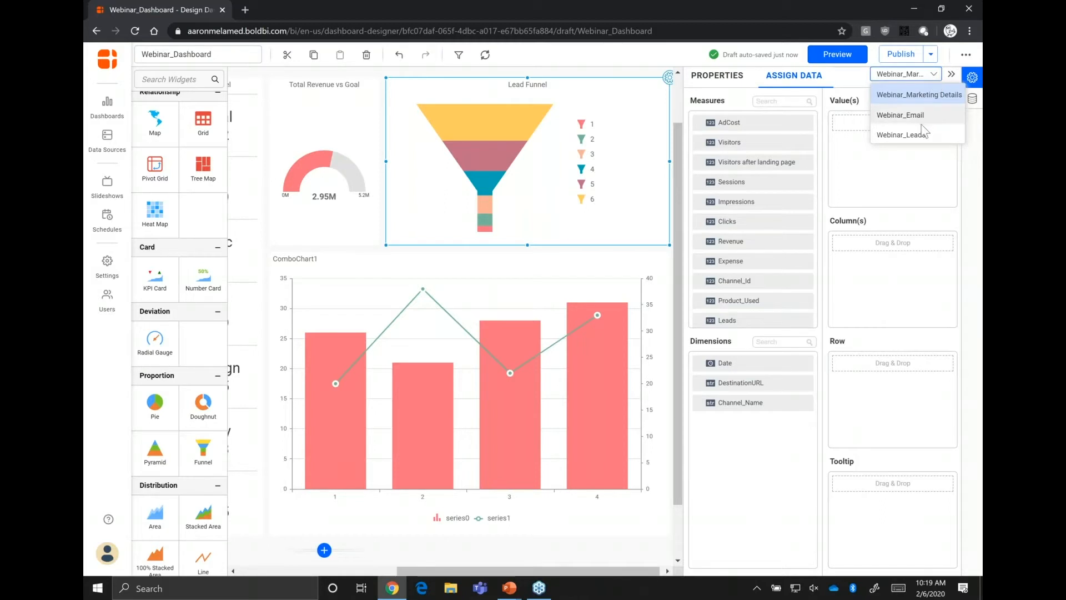
{"action": "left_click", "coordinate": [900, 135]}
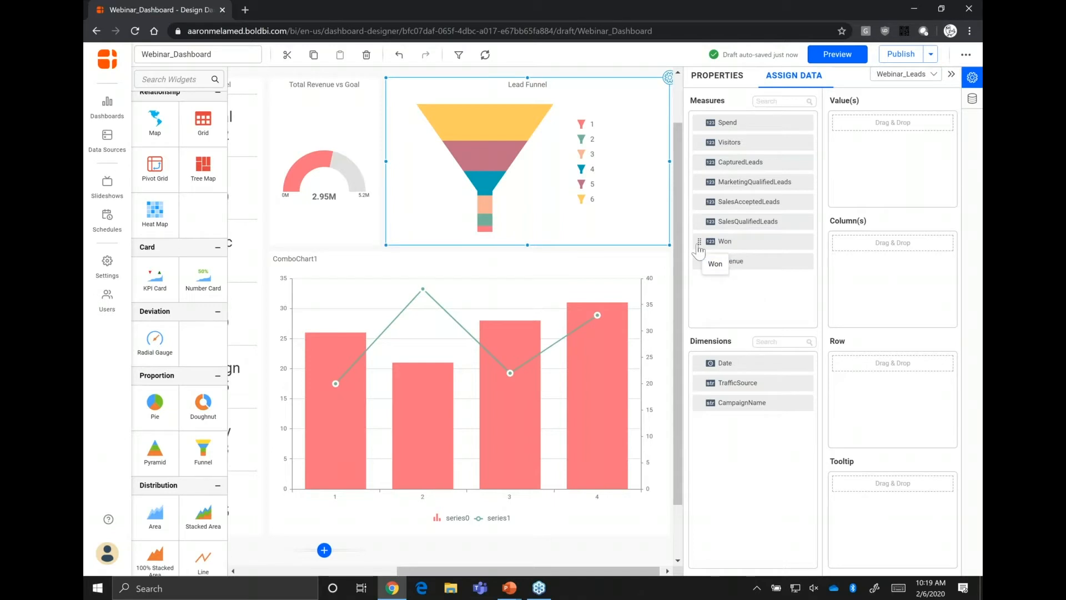
{"action": "left_click_drag", "start_coordinate": [699, 251], "coordinate": [846, 131]}
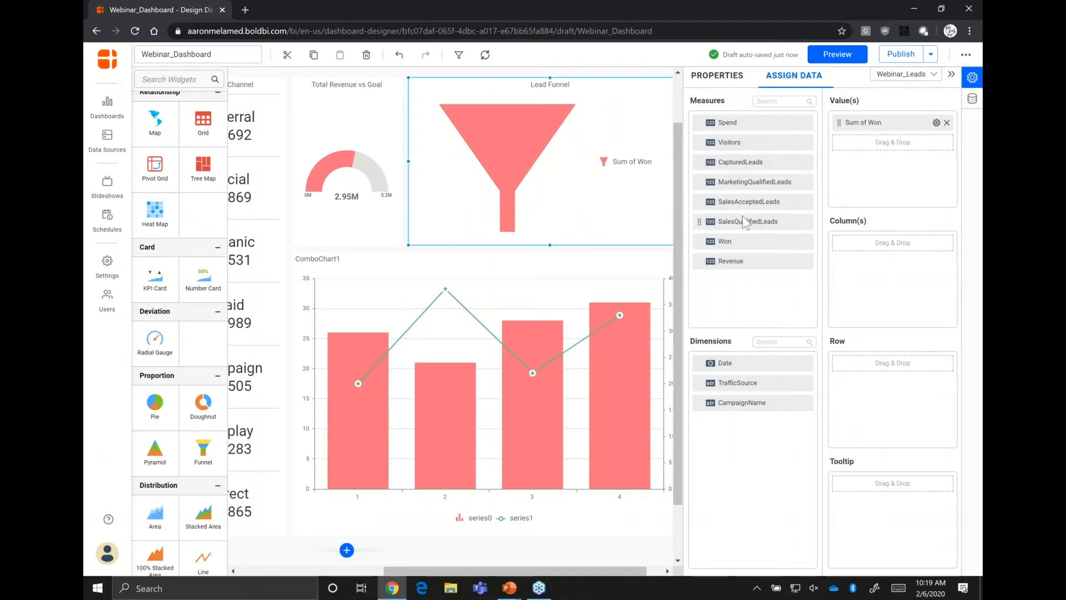
{"action": "left_click_drag", "start_coordinate": [700, 224], "coordinate": [870, 143]}
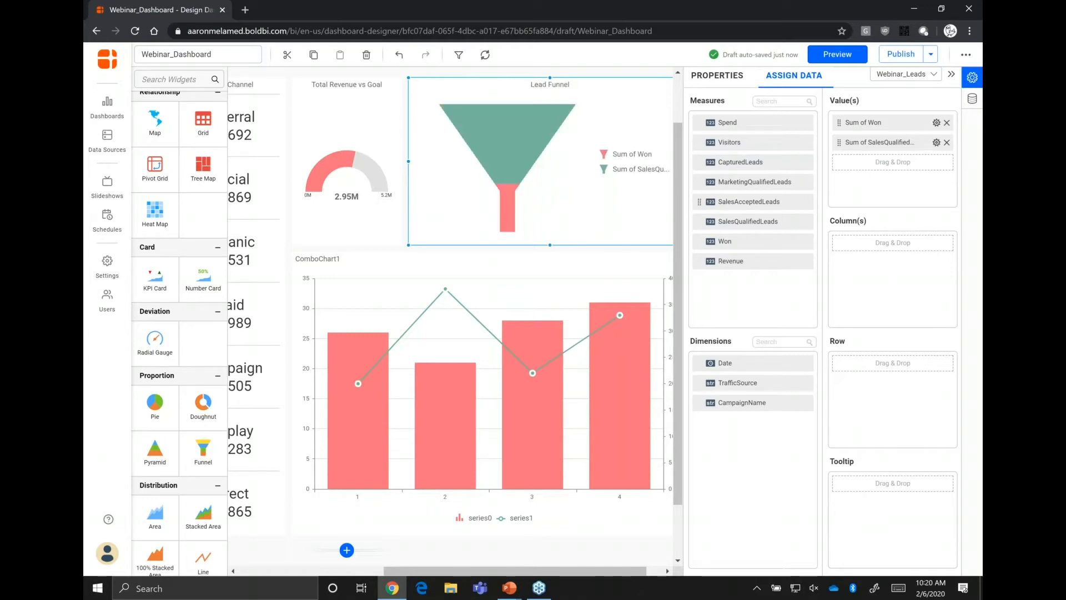
{"action": "left_click_drag", "start_coordinate": [739, 202], "coordinate": [893, 169]}
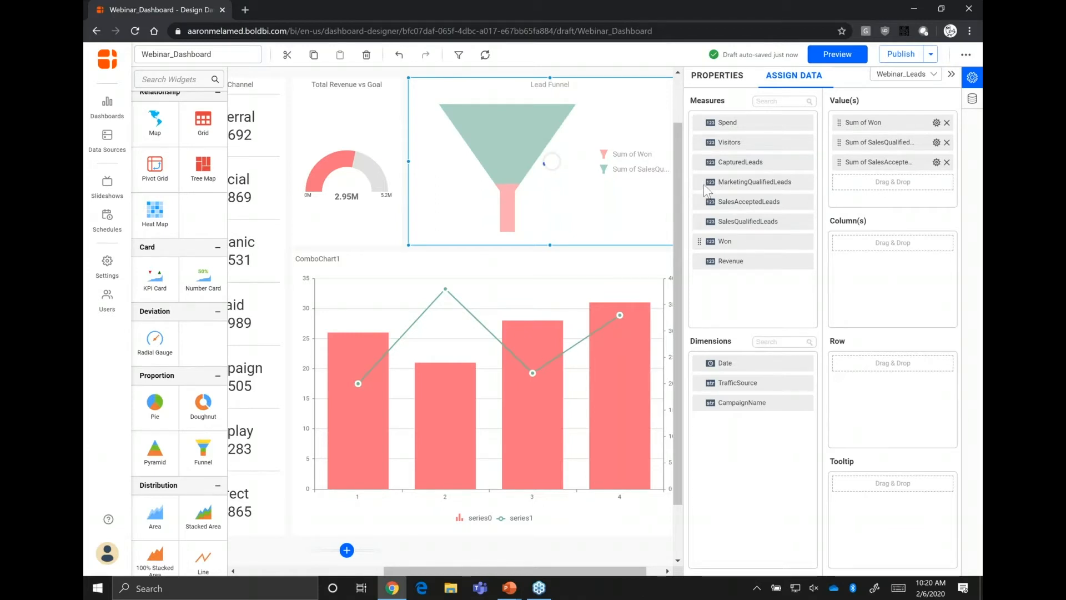
{"action": "left_click_drag", "start_coordinate": [706, 190], "coordinate": [869, 191]}
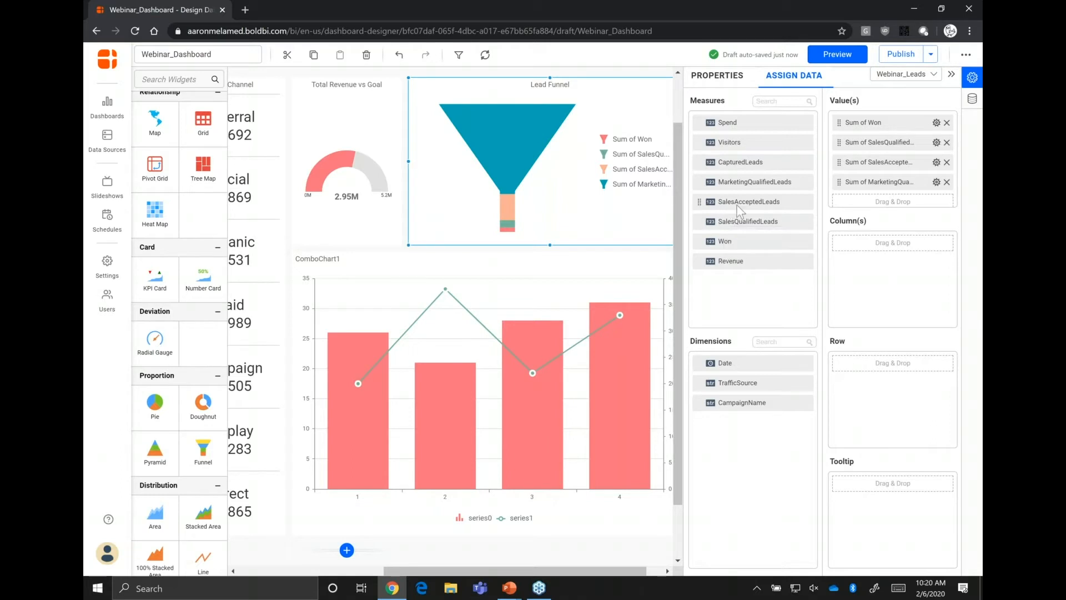
Add CapturedLeads to the end of the Lead Funnel's values and insert Visitors just before it.
{"action": "left_click_drag", "start_coordinate": [738, 204], "coordinate": [782, 210]}
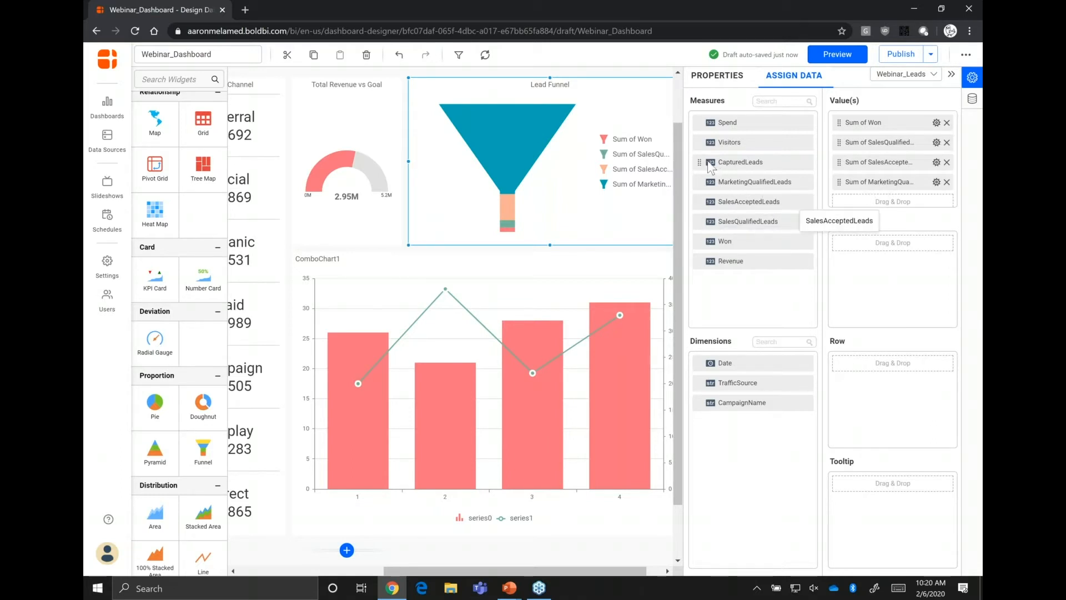
{"action": "left_click_drag", "start_coordinate": [704, 163], "coordinate": [859, 212]}
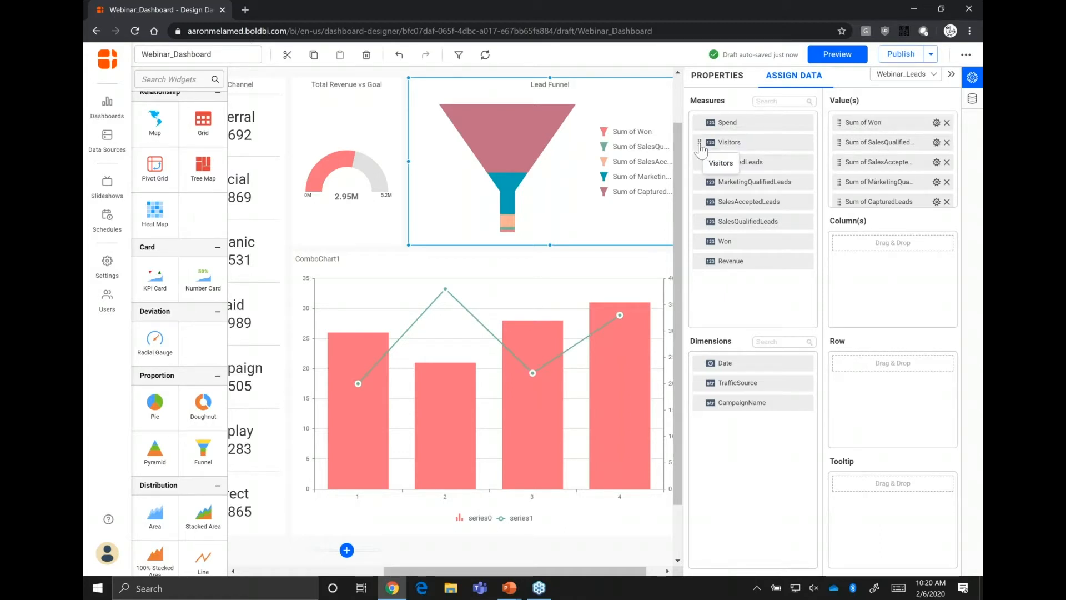
{"action": "left_click_drag", "start_coordinate": [701, 149], "coordinate": [854, 206]}
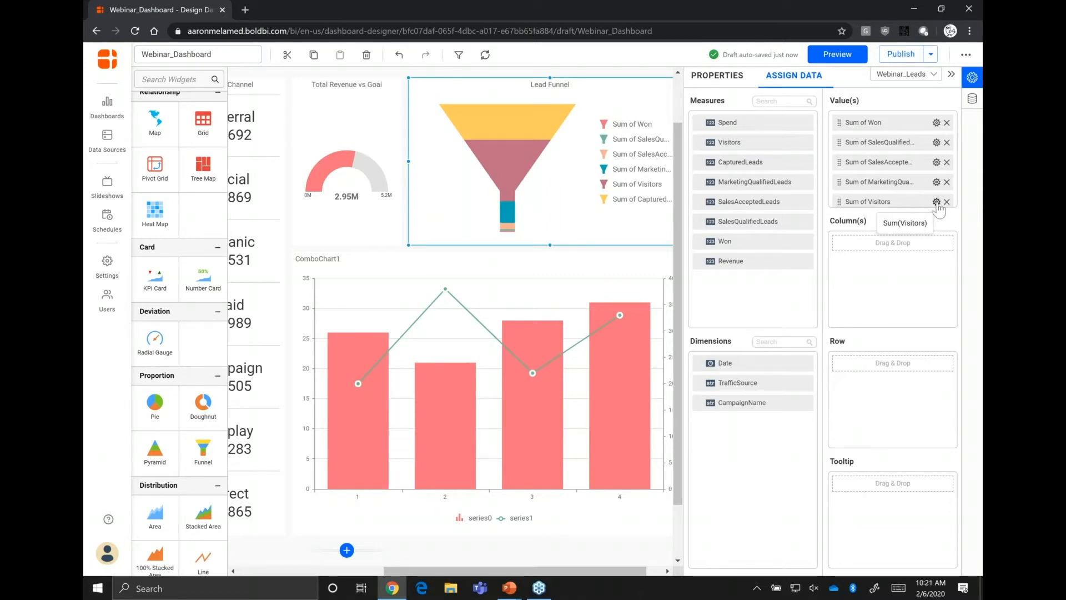
{"action": "left_click", "coordinate": [936, 202]}
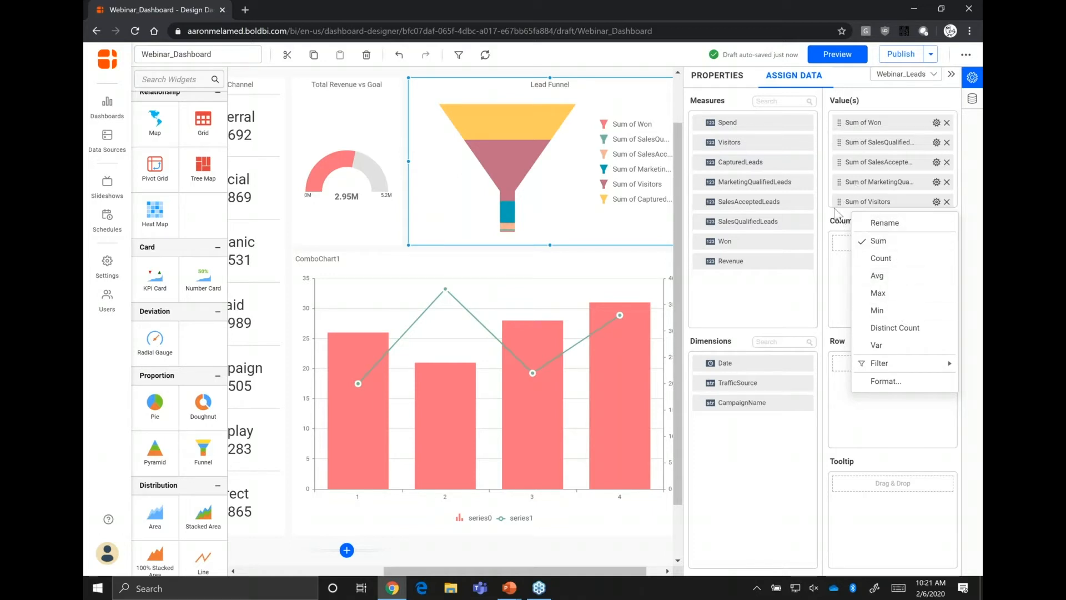
{"action": "left_click", "coordinate": [838, 218]}
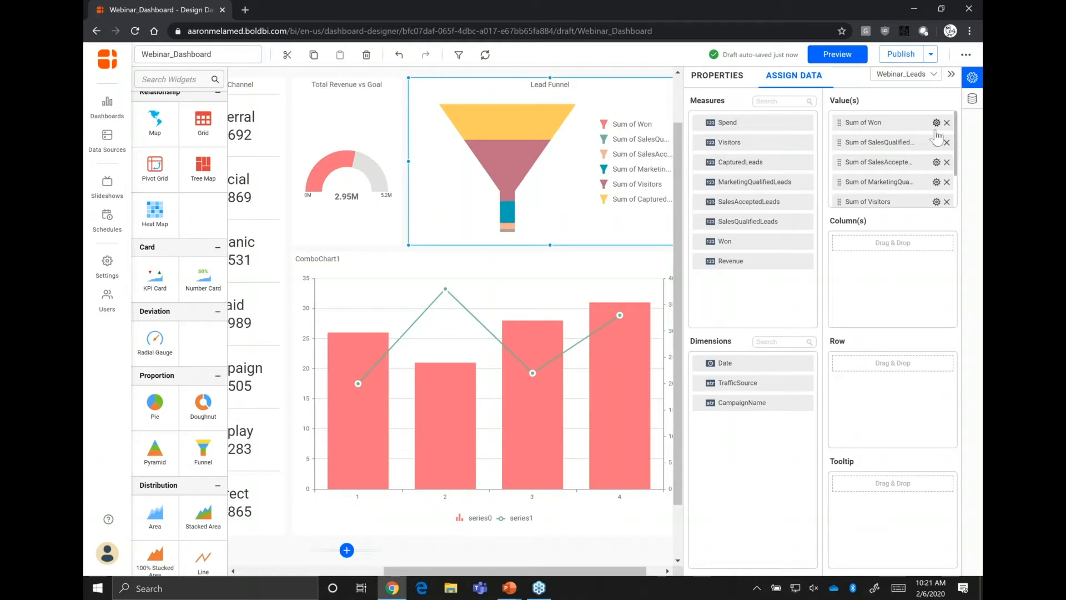
Rename the Lead Funnel's Sum of Won value as Conversions.
{"action": "left_click", "coordinate": [936, 123]}
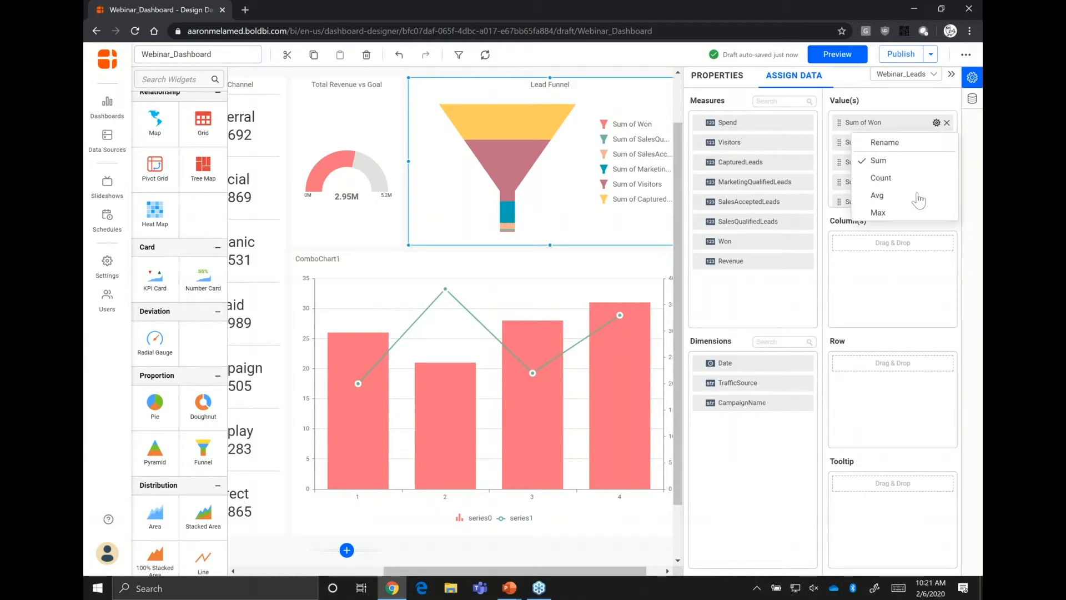
{"action": "left_click", "coordinate": [885, 144]}
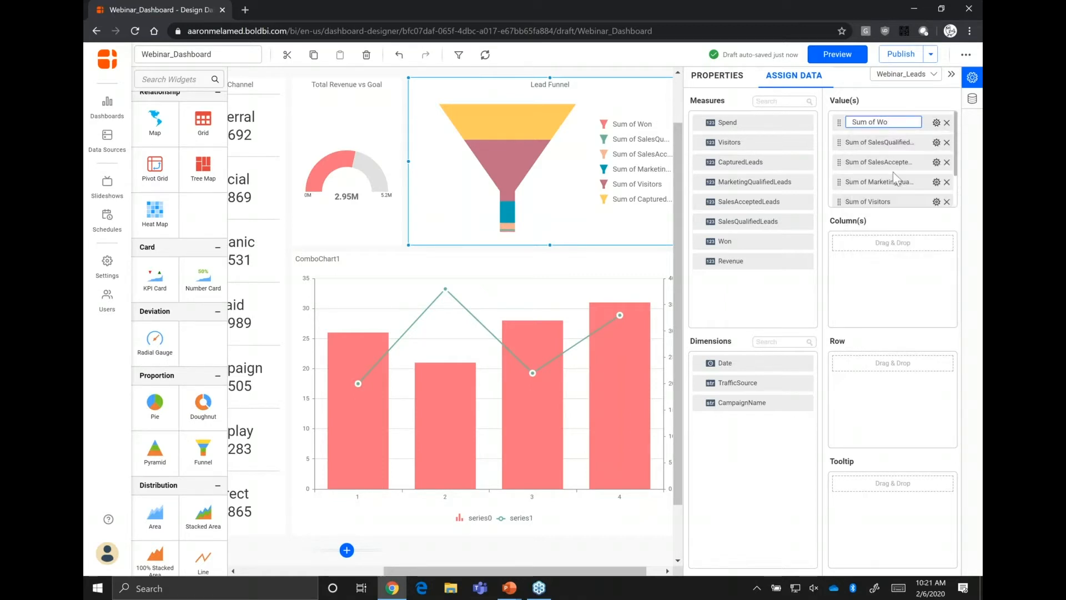
{"action": "key", "text": "ctrl+a"}
{"action": "key", "text": "BackSpace"}
{"action": "type", "text": "Conversio"}
{"action": "type", "text": "ne"}
{"action": "type", "text": "s"}
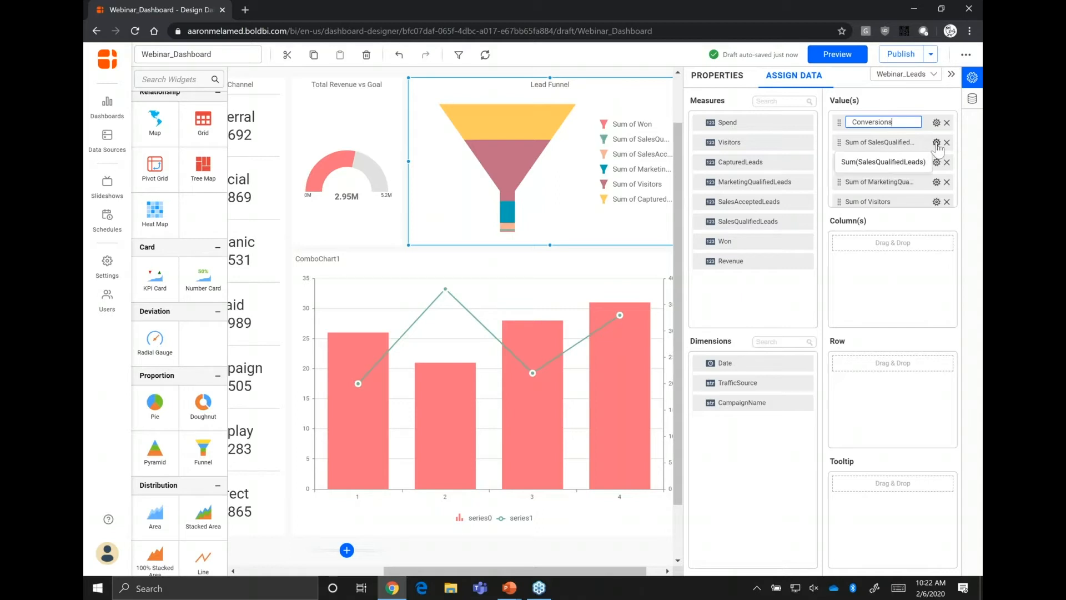
{"action": "left_click", "coordinate": [936, 143]}
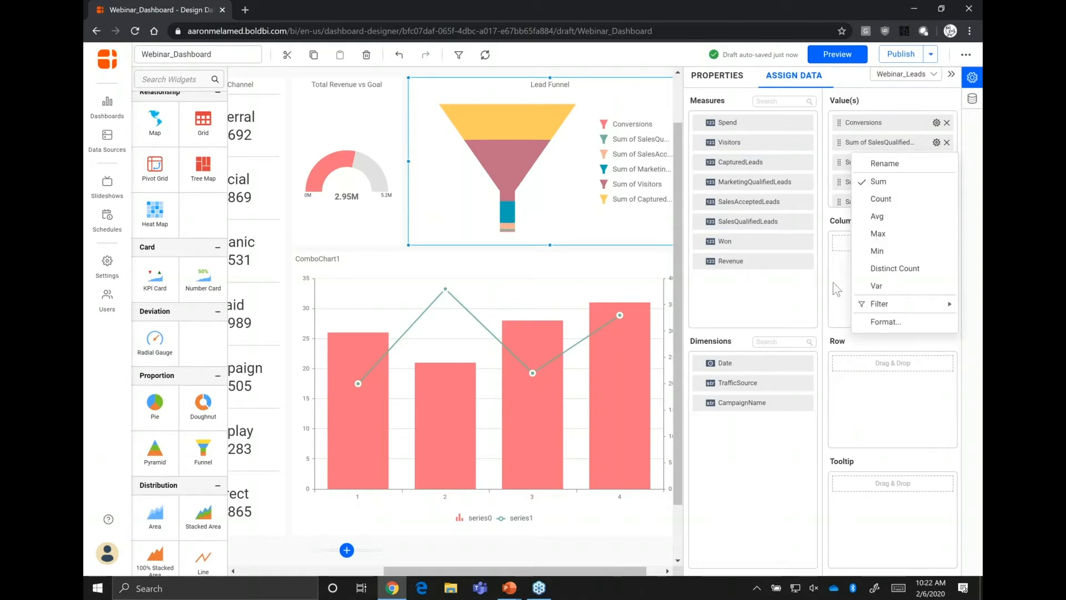
{"action": "left_click", "coordinate": [833, 282]}
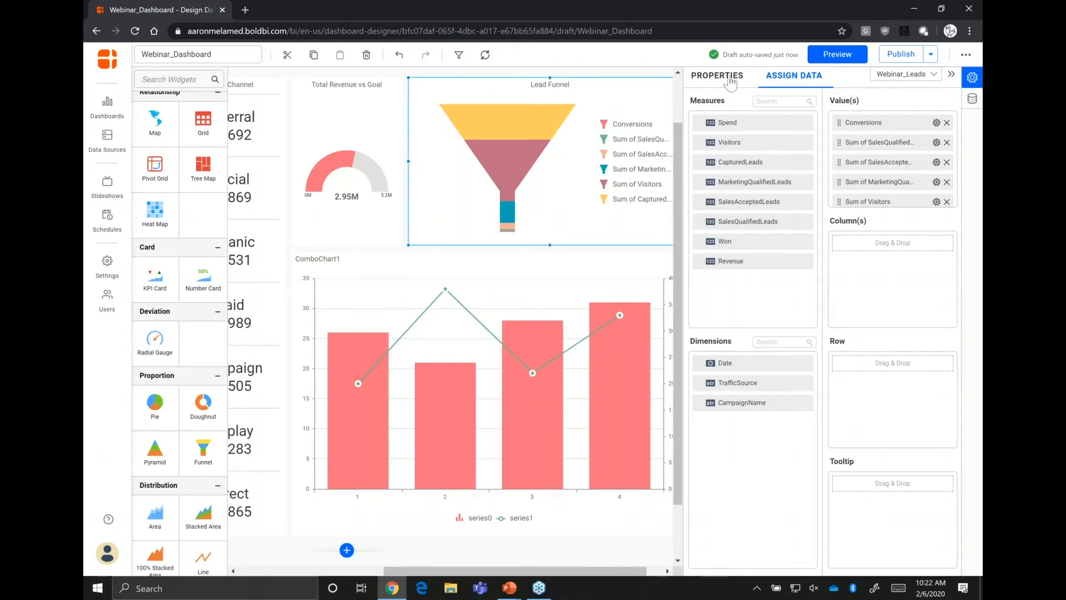
Customize the Lead Funnel legend, labelling SalesQualifiedLeads as Sales Qualified and SalesAcceptedLeads as Sales Accepted.
{"action": "left_click", "coordinate": [729, 82]}
{"action": "left_click", "coordinate": [876, 185]}
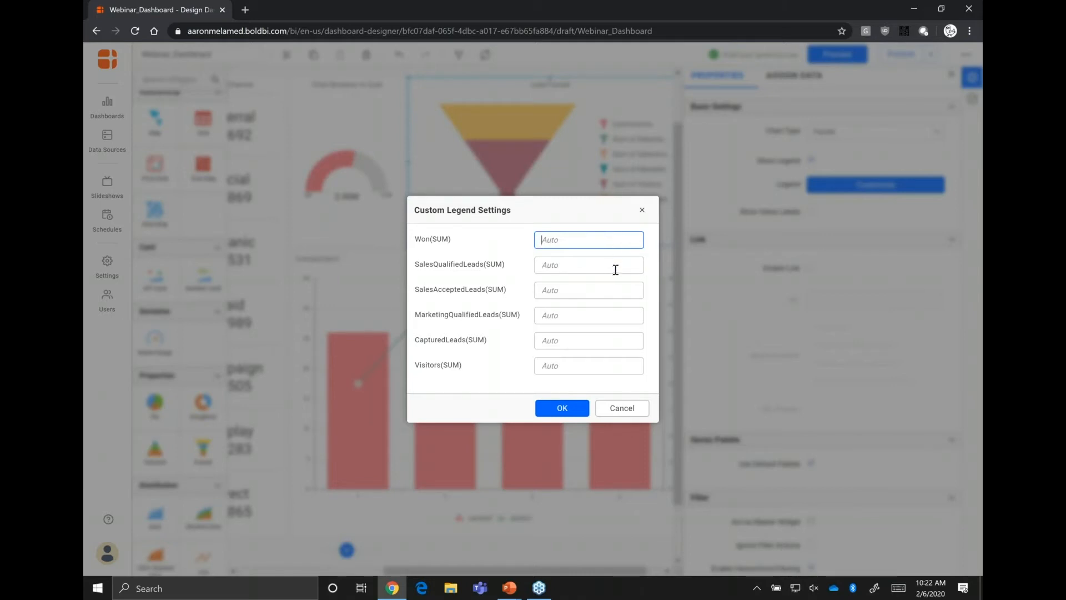
{"action": "left_click", "coordinate": [615, 267]}
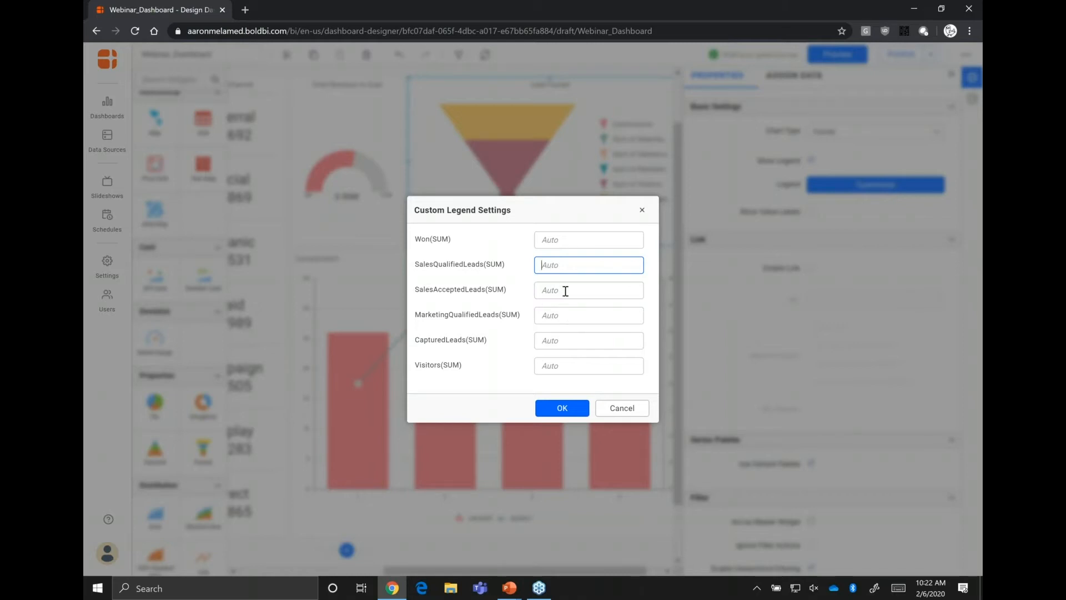
{"action": "type", "text": "Sales Qualified"}
{"action": "left_click", "coordinate": [565, 291]}
{"action": "type", "text": "Sal"}
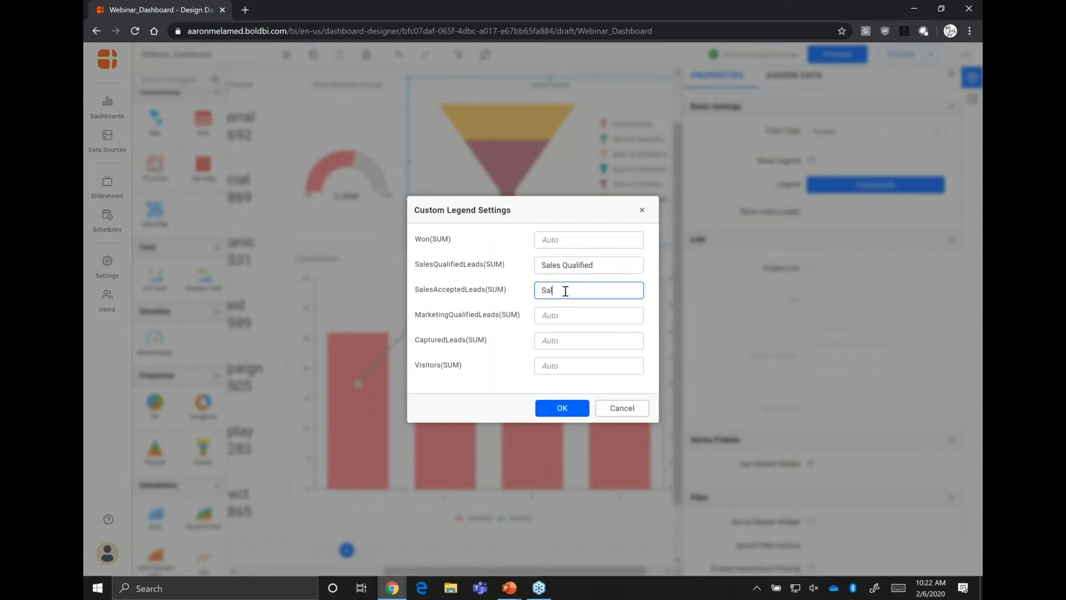
{"action": "type", "text": "es Accepted"}
Set the remaining custom legend labels to Marketing Qualified, Captured Leads and Visitors, and apply the legend settings.
{"action": "key", "text": "Tab"}
{"action": "type", "text": "Mark"}
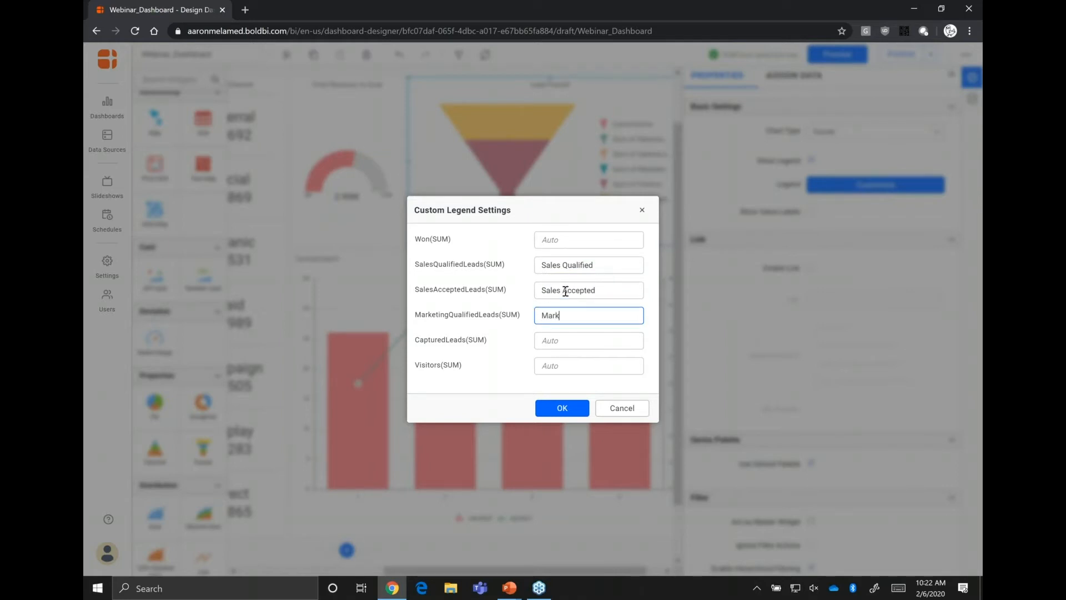
{"action": "type", "text": "eting Qualified"}
{"action": "key", "text": "Tab"}
{"action": "type", "text": "Capt"}
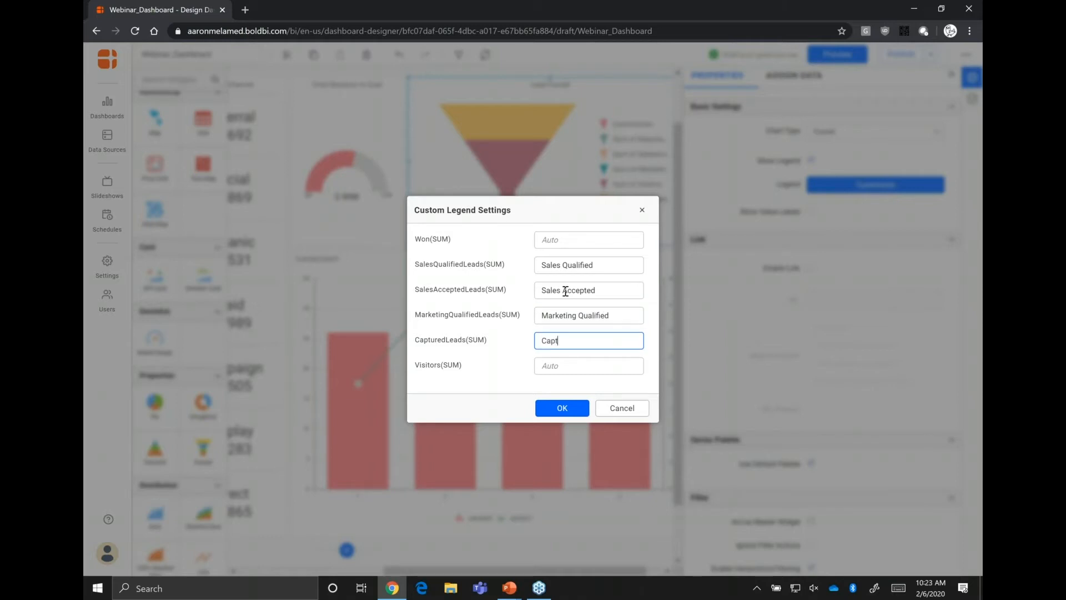
{"action": "type", "text": "ured Leads"}
{"action": "key", "text": "Tab"}
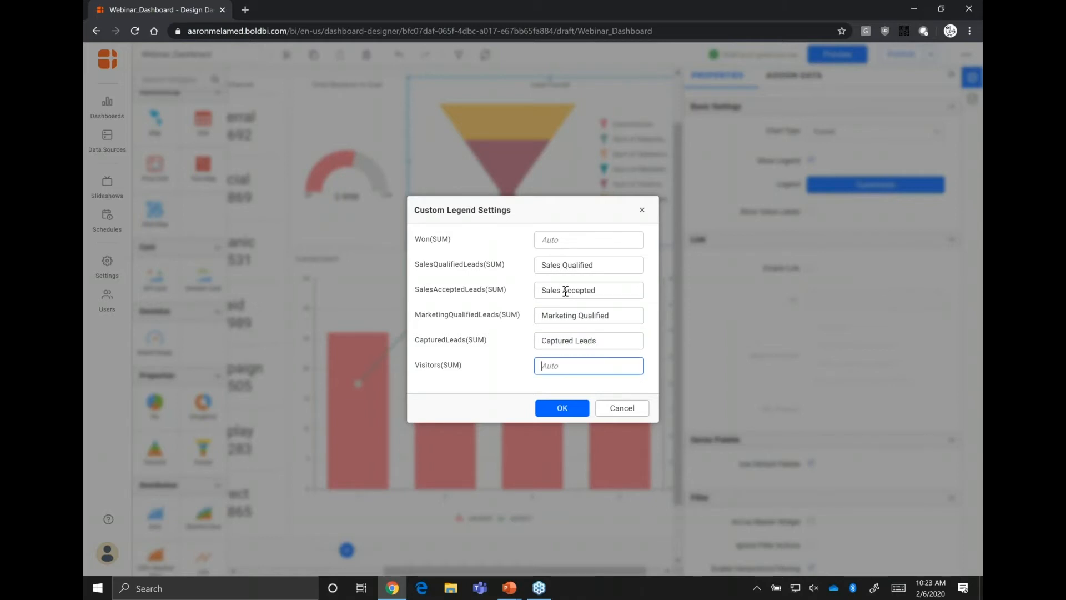
{"action": "type", "text": "Visitors"}
{"action": "left_click", "coordinate": [564, 408]}
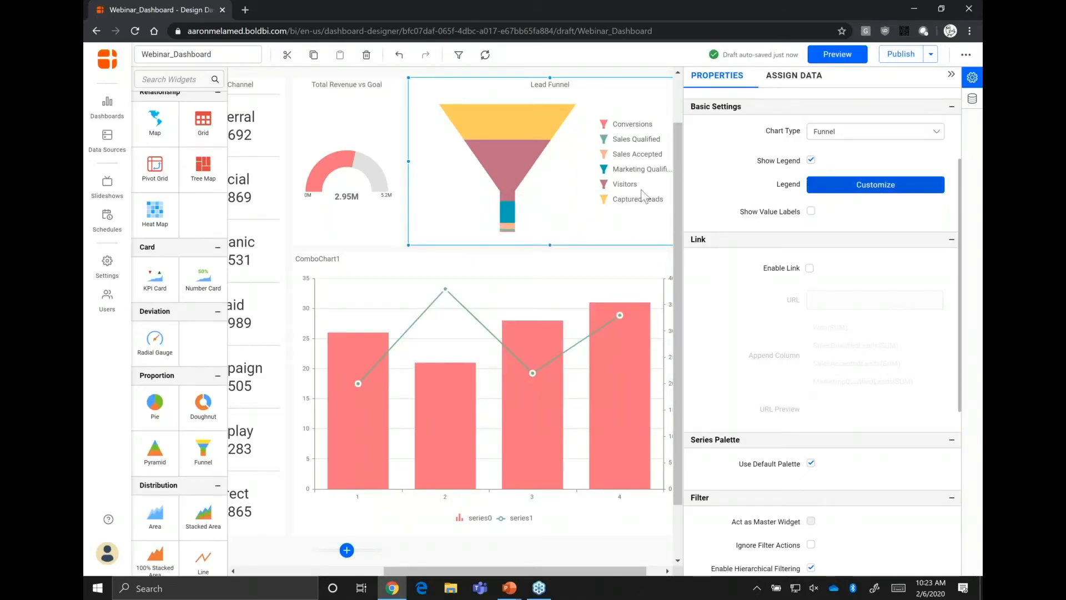
{"action": "left_click", "coordinate": [876, 184]}
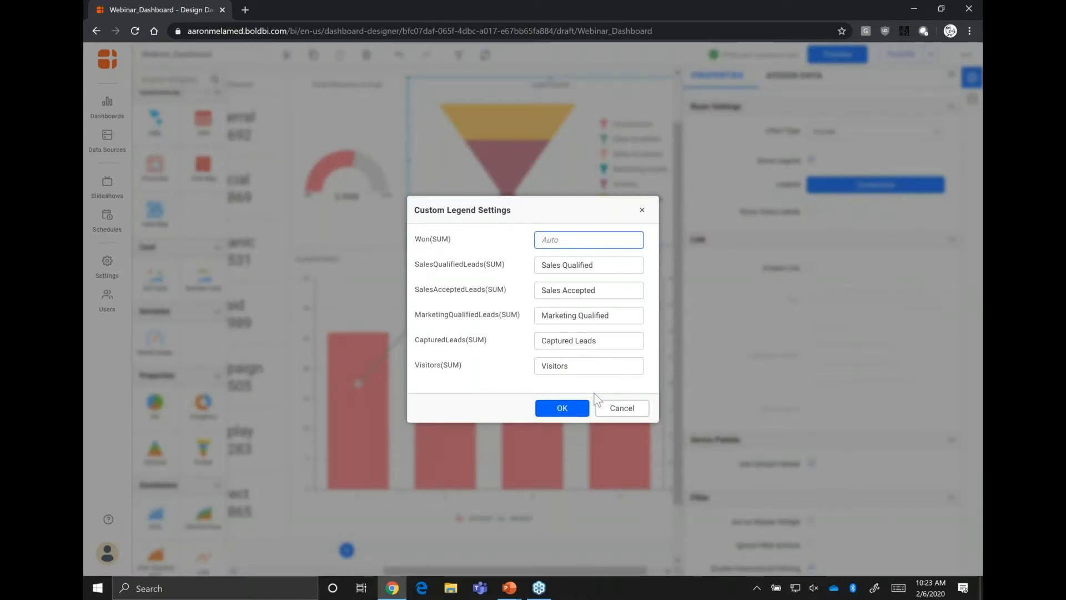
{"action": "left_click", "coordinate": [572, 405]}
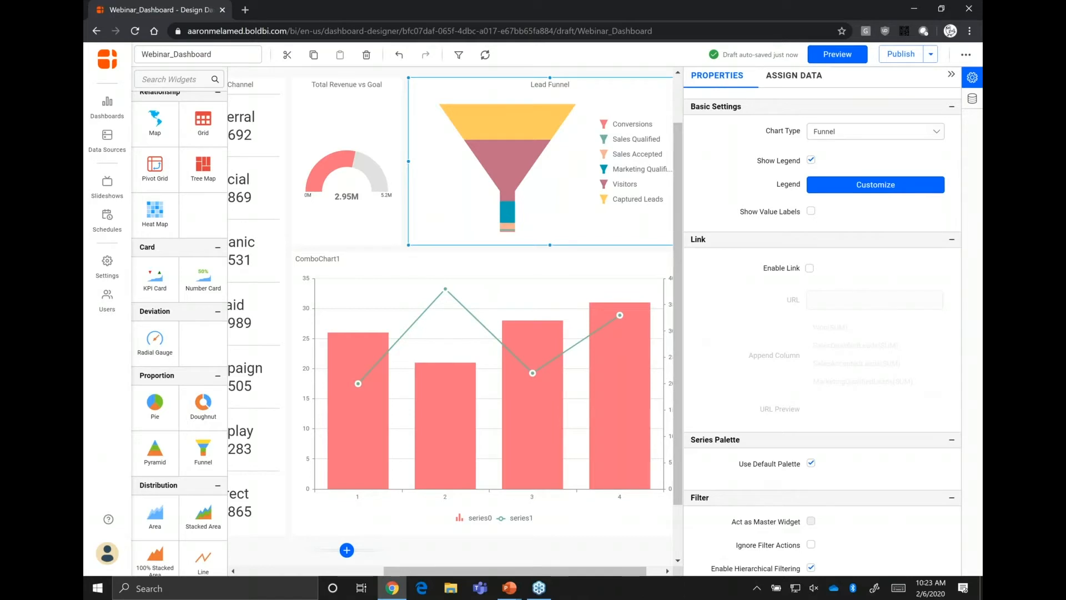
Rename the Chart3 area chart as Email Performance.
{"action": "left_click_drag", "start_coordinate": [578, 570], "coordinate": [338, 419]}
{"action": "left_click", "coordinate": [338, 419]}
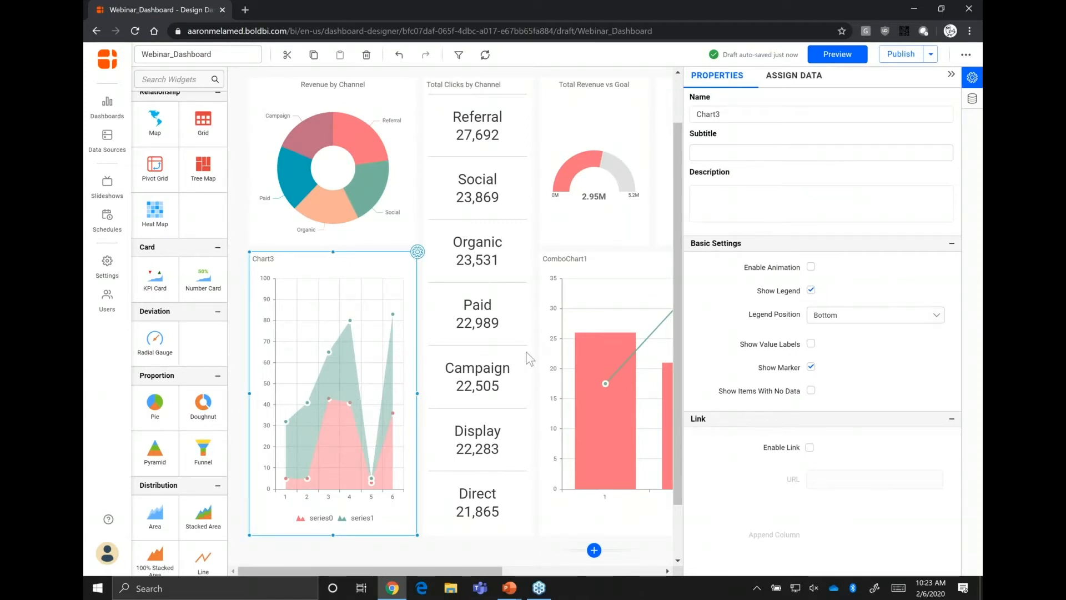
{"action": "left_click", "coordinate": [739, 114]}
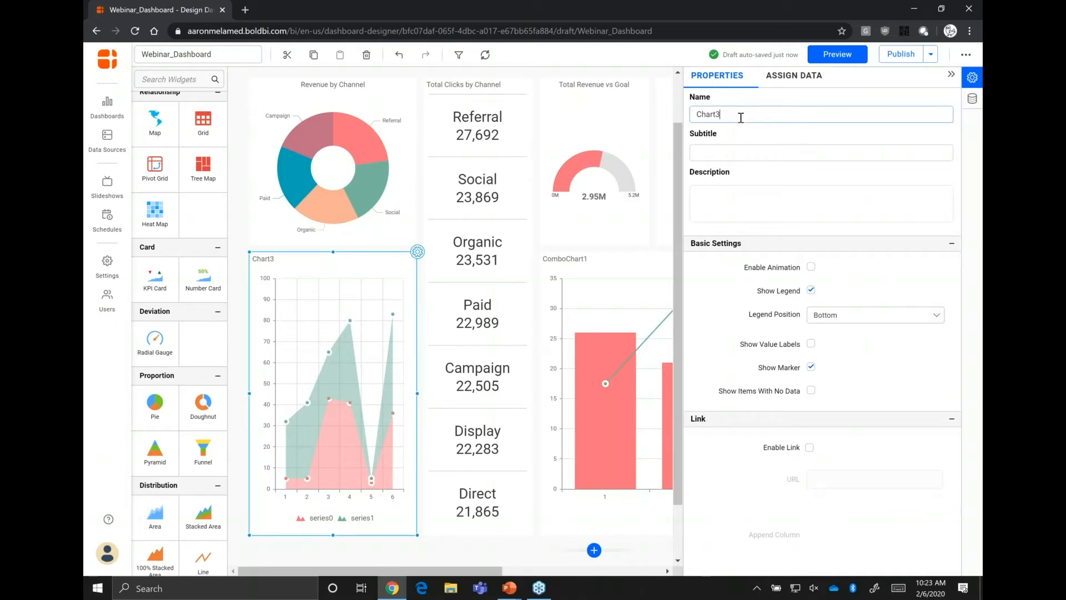
{"action": "double_click", "coordinate": [738, 114]}
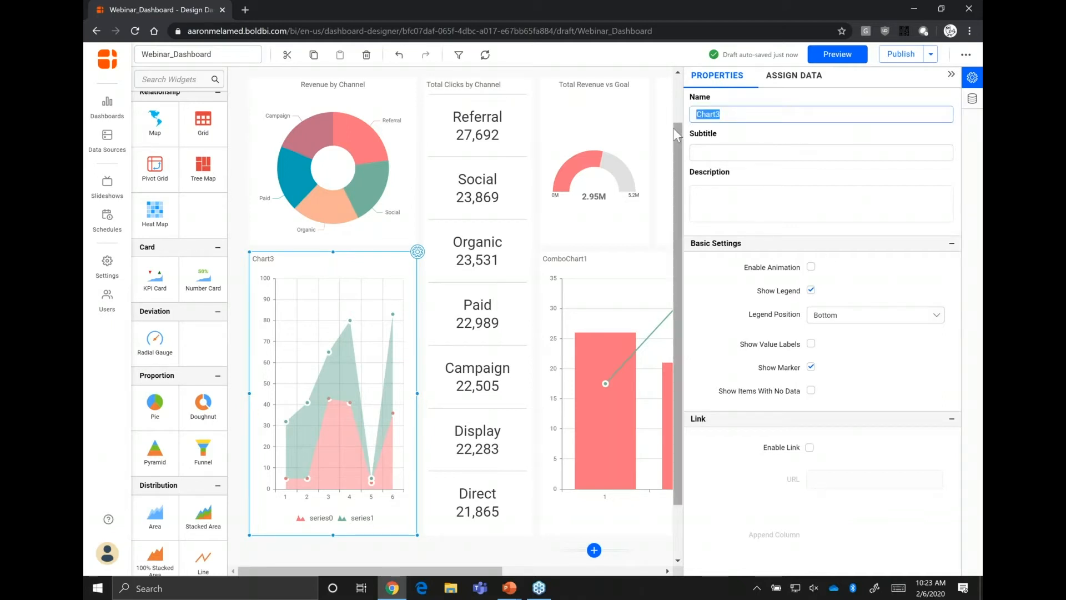
{"action": "type", "text": "Eamil P"}
{"action": "key", "text": "BackSpace"}
{"action": "key", "text": "BackSpace"}
{"action": "key", "text": "BackSpace"}
{"action": "key", "text": "BackSpace"}
{"action": "key", "text": "BackSpace"}
{"action": "type", "text": "mail Performance"}
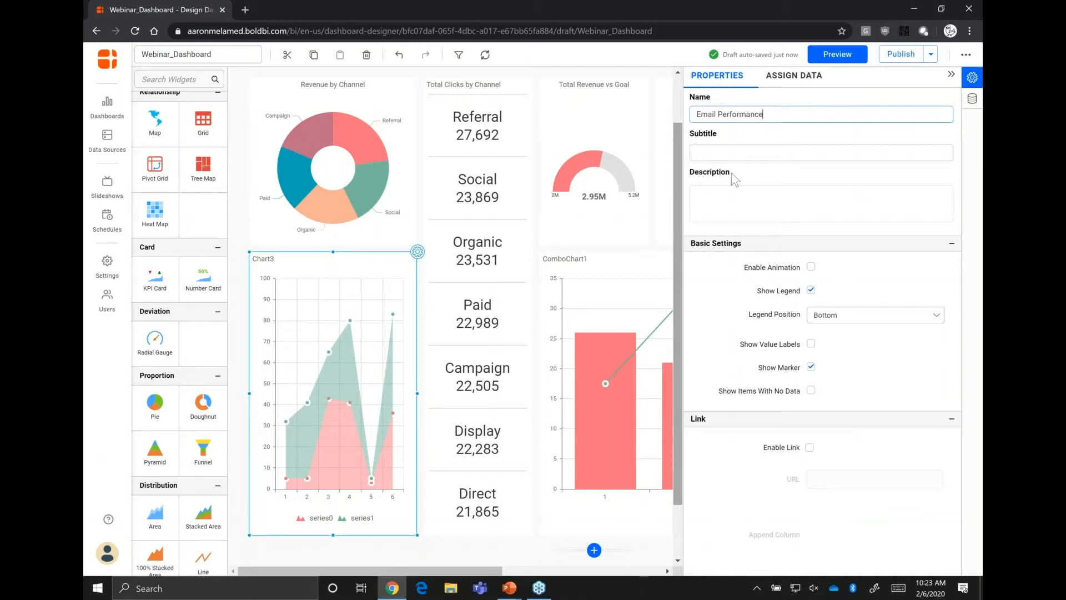
Enable animation on the Email Performance chart and centre its title.
{"action": "left_click", "coordinate": [811, 267]}
{"action": "scroll", "coordinate": [804, 244], "scroll_direction": "down", "scroll_amount": 1}
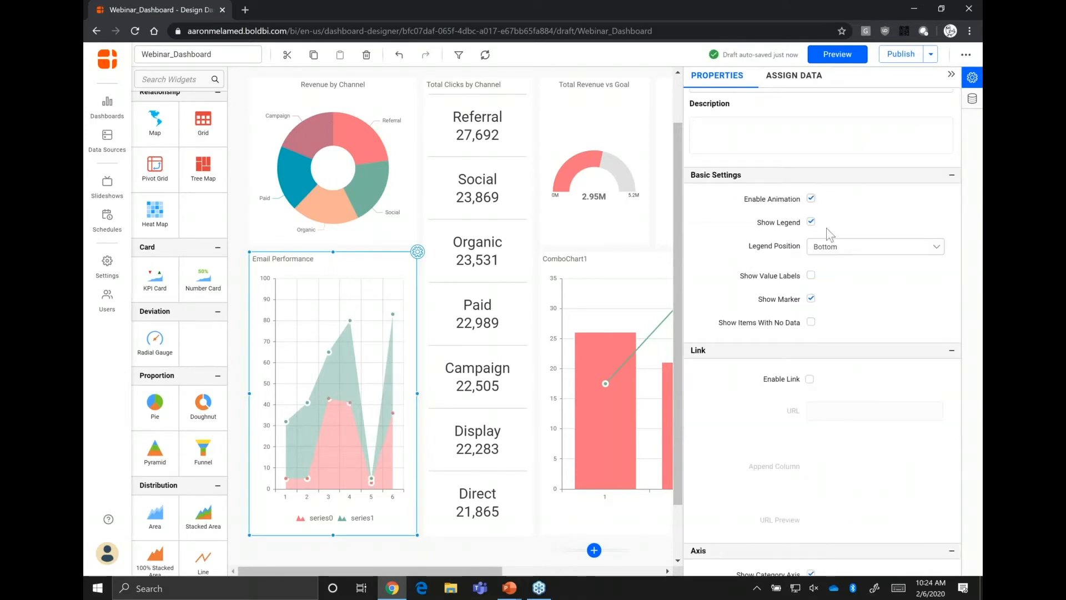
{"action": "scroll", "coordinate": [757, 384], "scroll_direction": "down", "scroll_amount": 12}
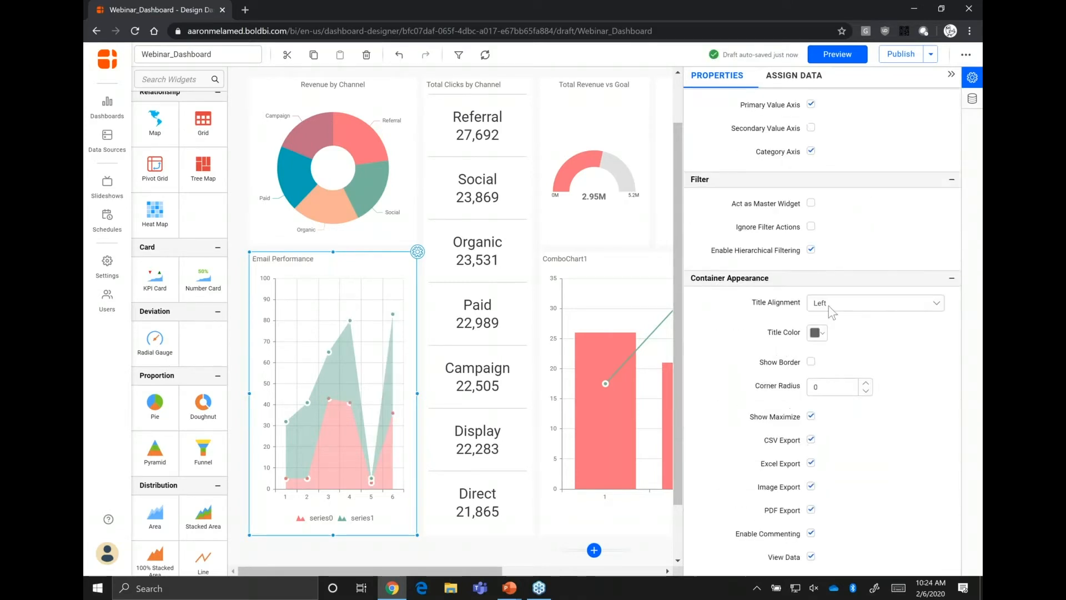
{"action": "left_click", "coordinate": [828, 305]}
{"action": "left_click", "coordinate": [832, 346]}
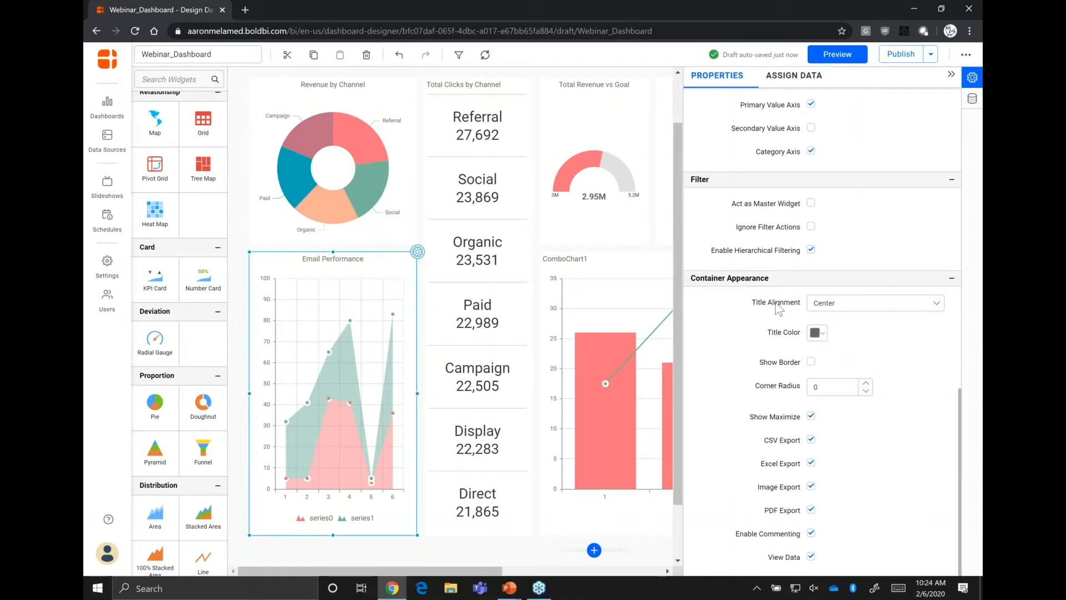
Using the Webinar_Email data source, assign Date as the Email Performance chart's column and Opens and Clicks as its values.
{"action": "scroll", "coordinate": [822, 333], "scroll_direction": "up", "scroll_amount": 15}
{"action": "left_click", "coordinate": [790, 78]}
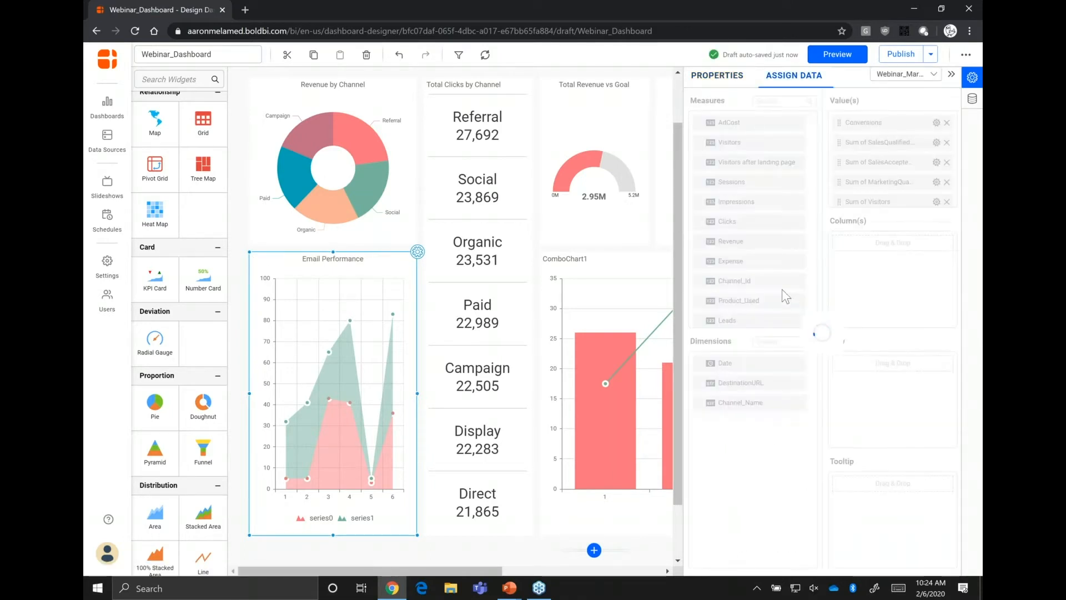
{"action": "left_click", "coordinate": [914, 75]}
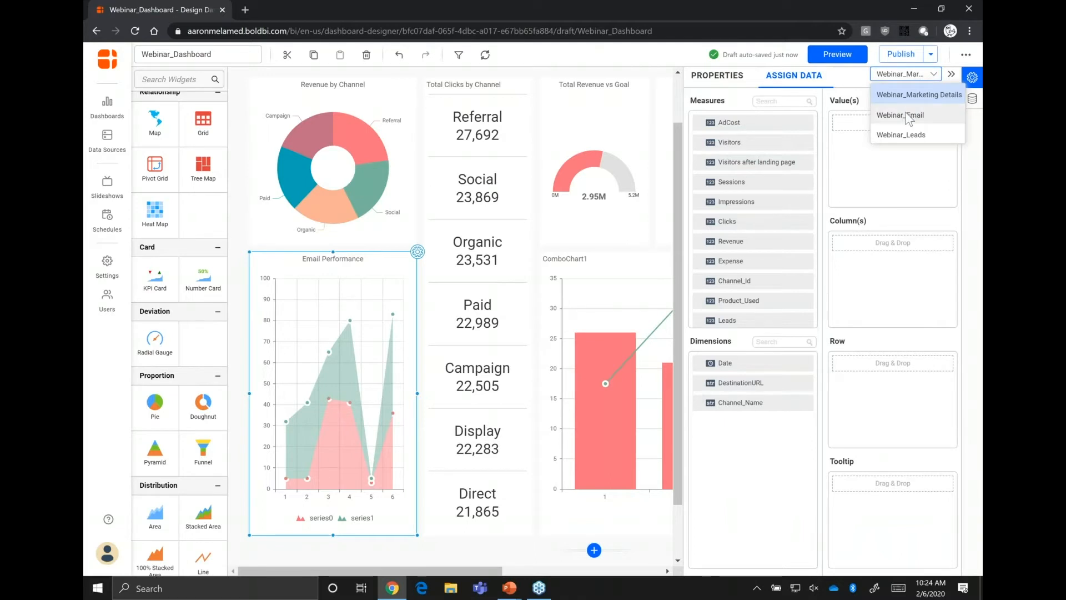
{"action": "left_click", "coordinate": [907, 116]}
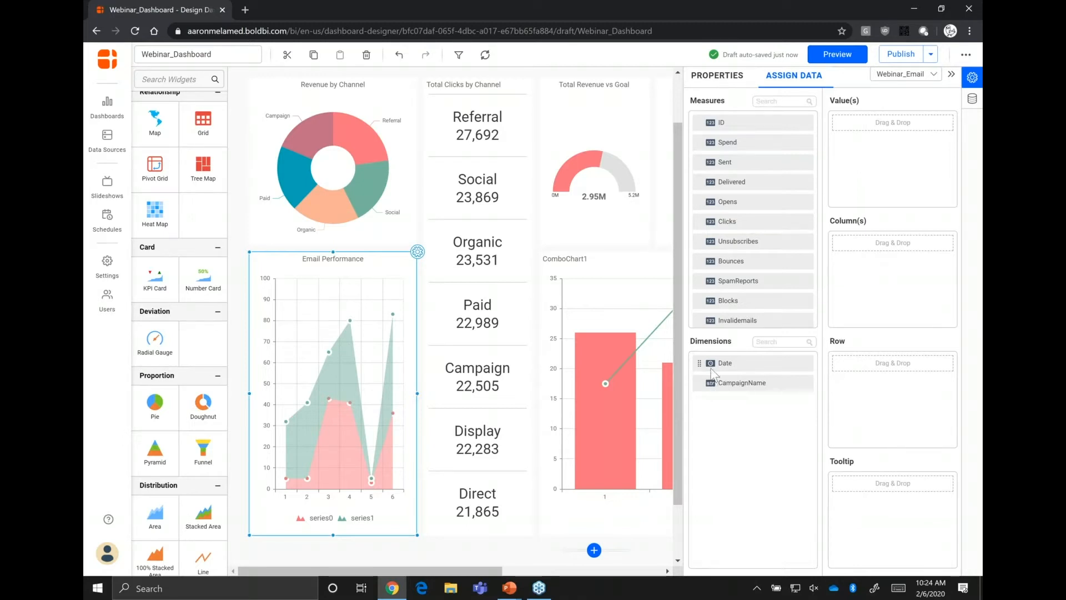
{"action": "left_click_drag", "start_coordinate": [712, 375], "coordinate": [880, 242]}
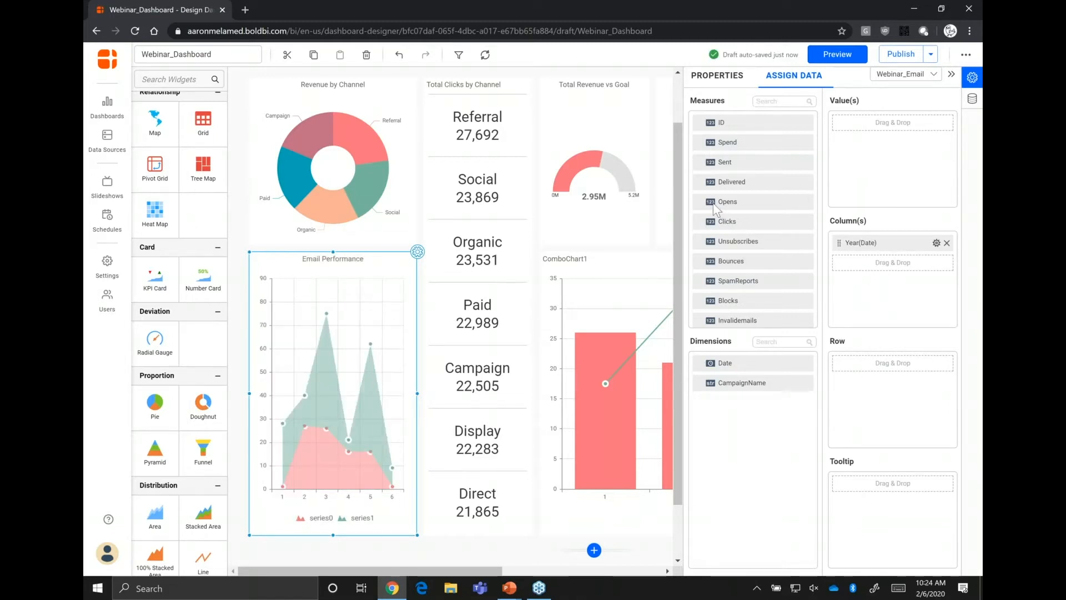
{"action": "left_click_drag", "start_coordinate": [719, 203], "coordinate": [882, 127]}
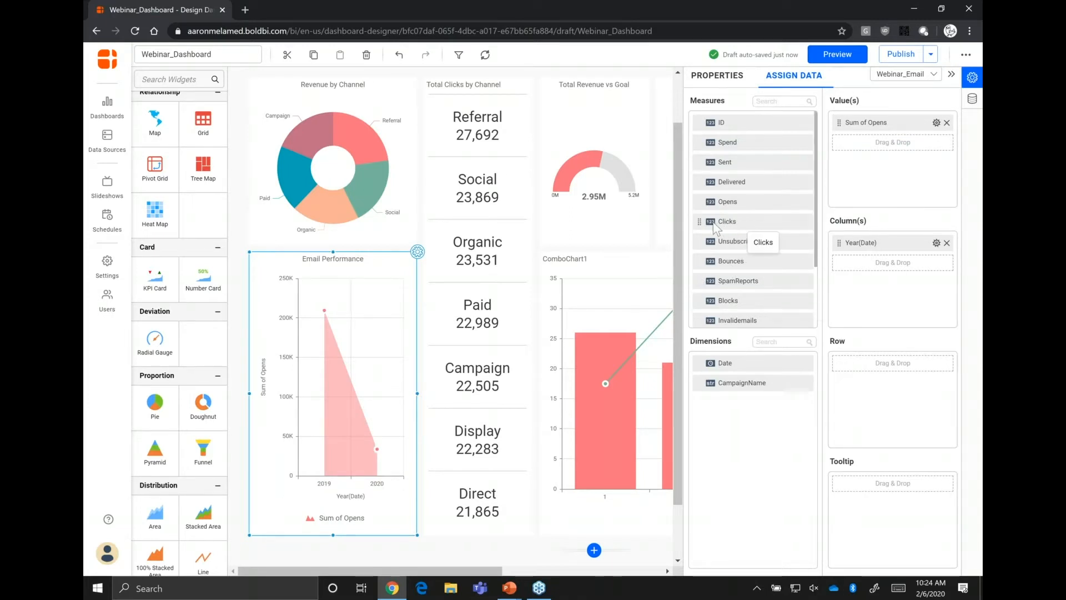
{"action": "left_click_drag", "start_coordinate": [703, 228], "coordinate": [850, 146]}
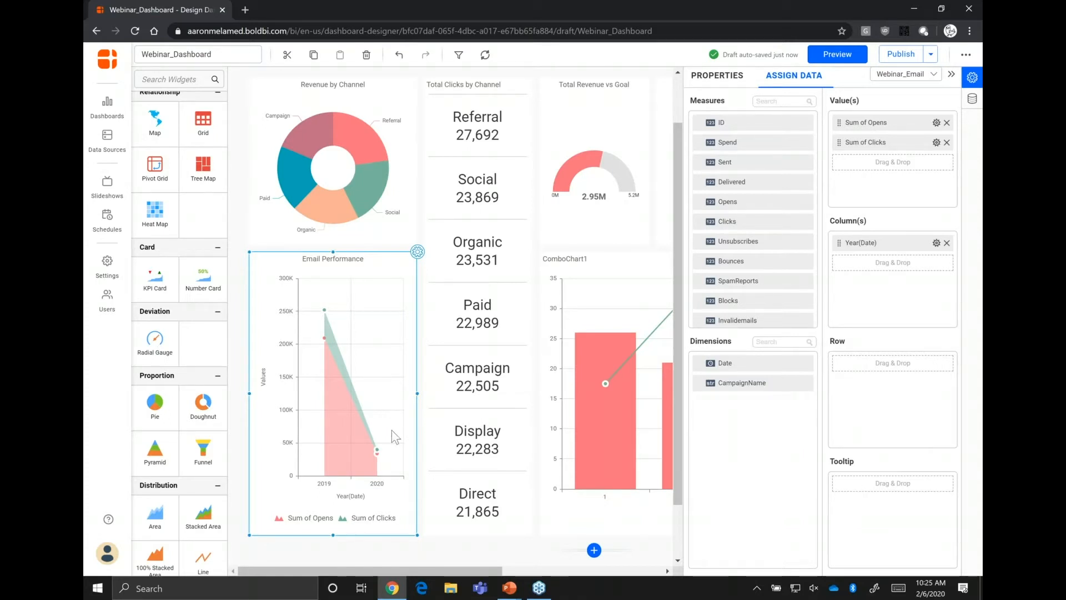
Group the Email Performance chart's Date column by month.
{"action": "left_click", "coordinate": [936, 244]}
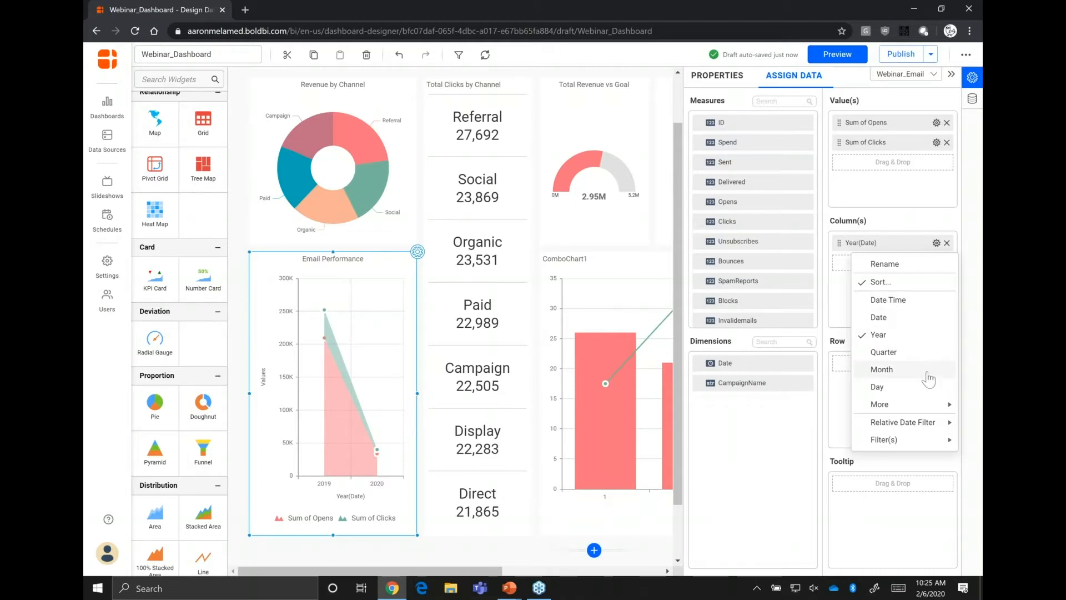
{"action": "mouse_move", "coordinate": [936, 406]}
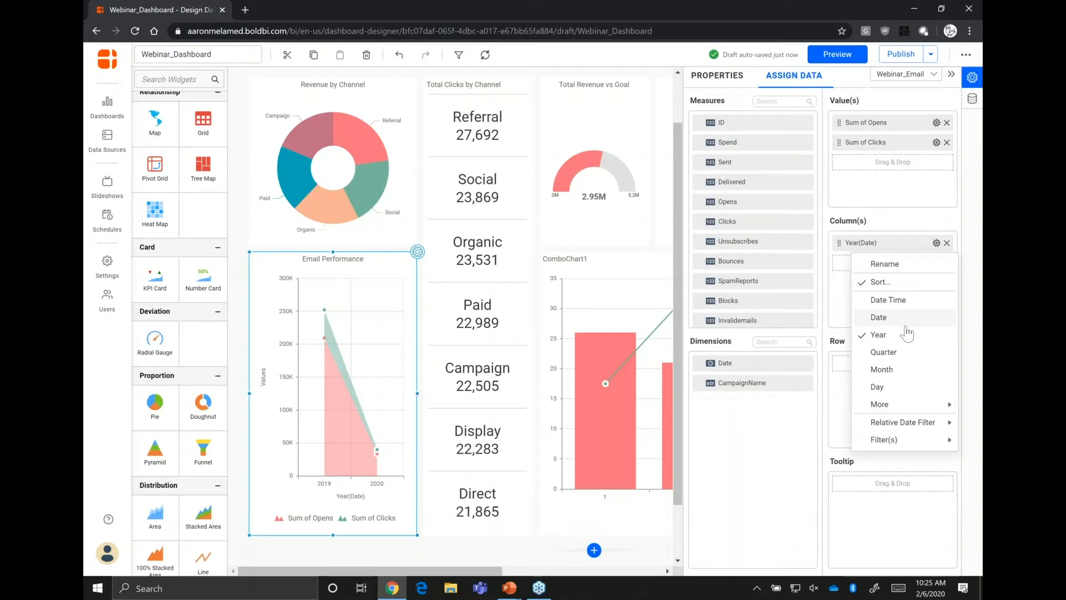
{"action": "left_click", "coordinate": [888, 370]}
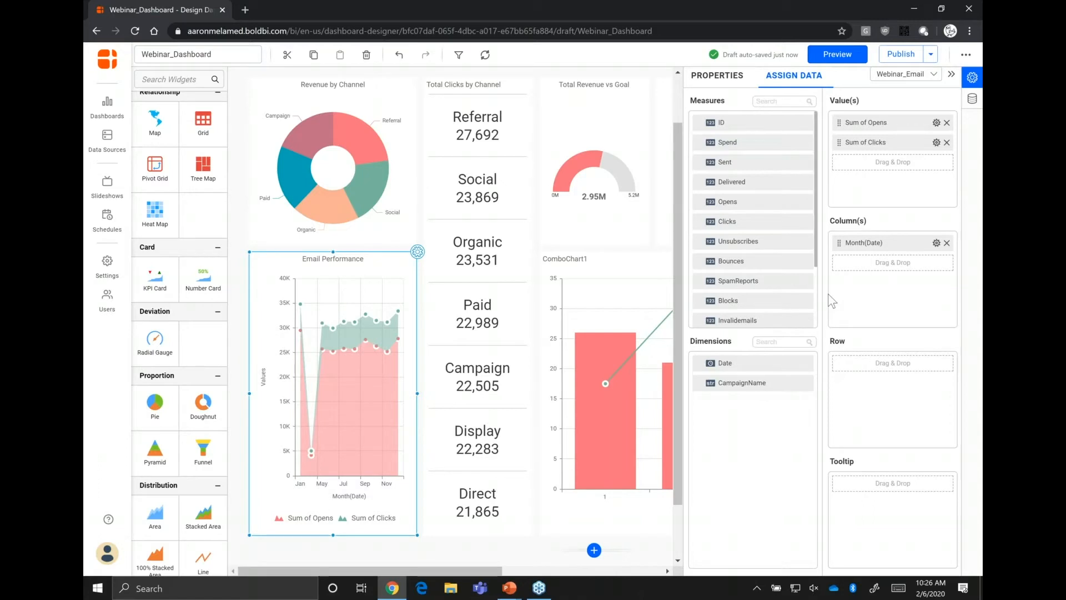
Group the Email Performance chart's Date column by quarter.
{"action": "left_click", "coordinate": [936, 243]}
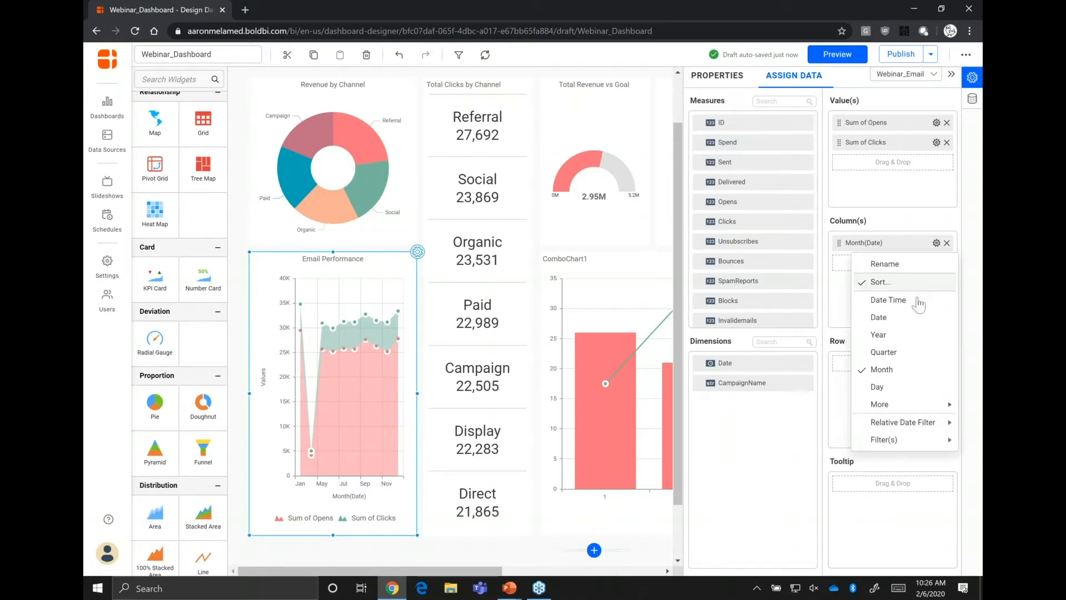
{"action": "left_click", "coordinate": [915, 352]}
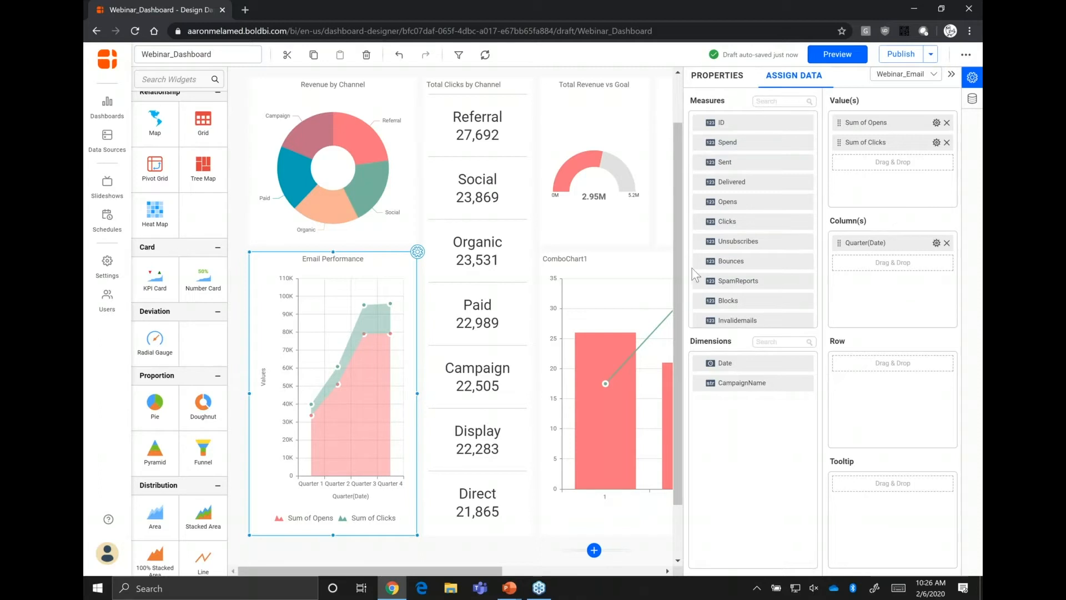
{"action": "left_click", "coordinate": [719, 78]}
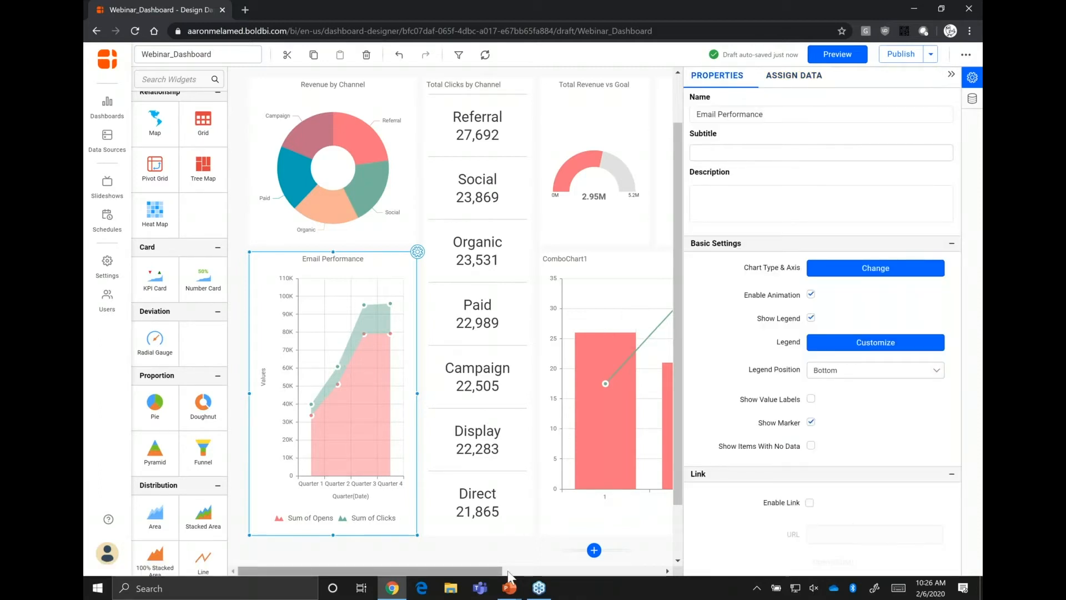
Rename the ComboChart1 combo chart as Conversions vs Ad Cost.
{"action": "left_click_drag", "start_coordinate": [480, 571], "coordinate": [647, 575]}
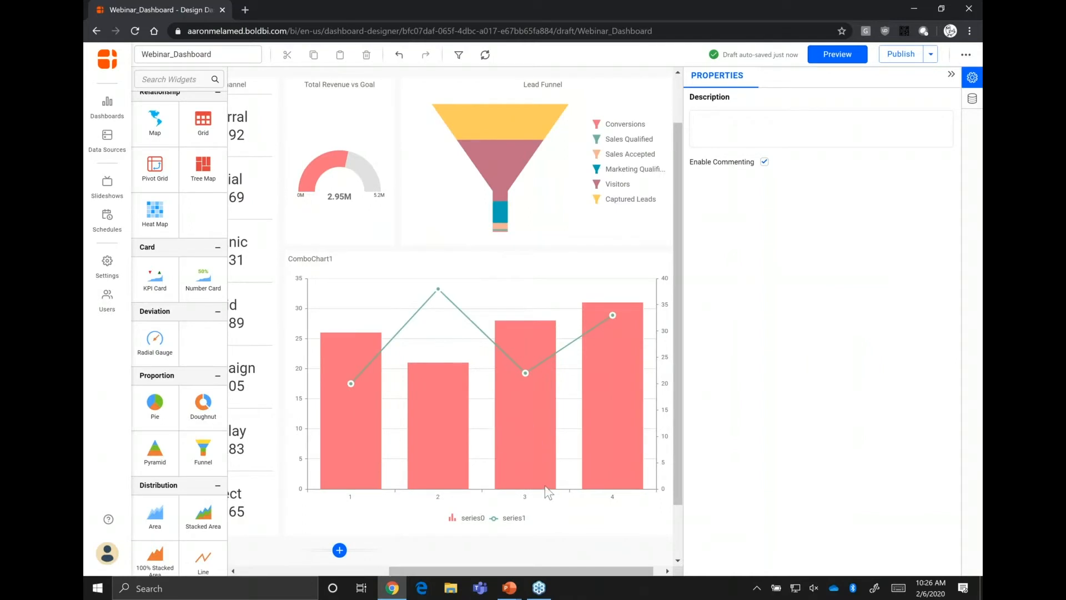
{"action": "left_click", "coordinate": [544, 466]}
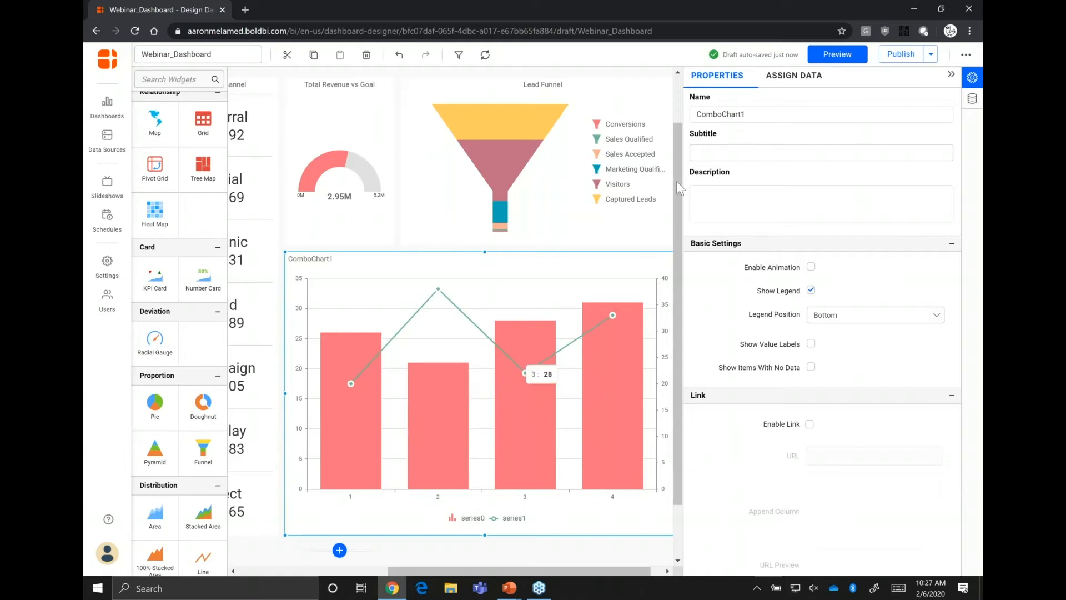
{"action": "double_click", "coordinate": [772, 114]}
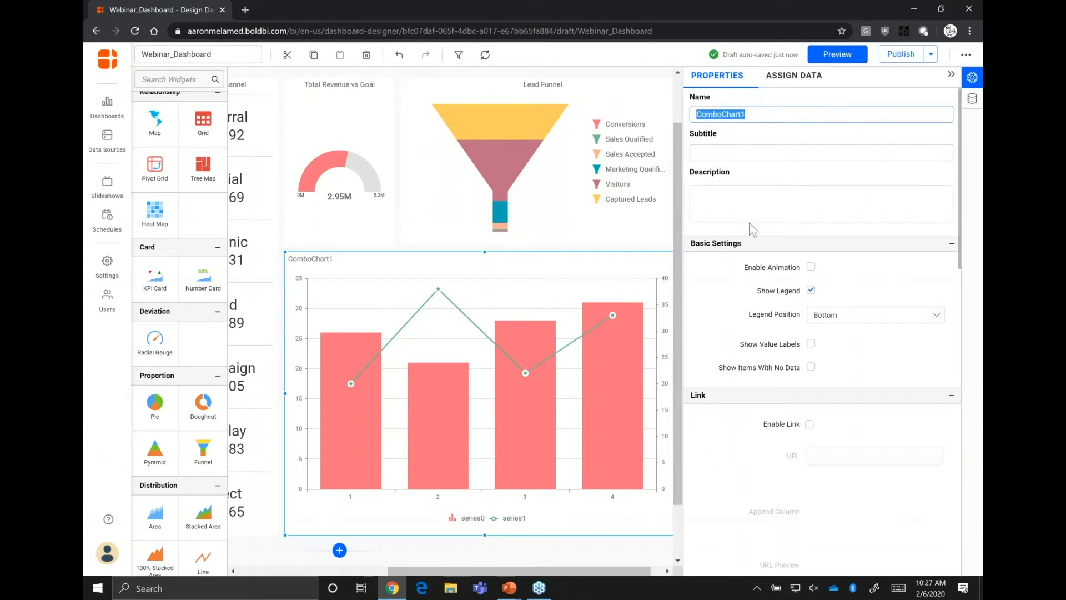
{"action": "type", "text": "Rev"}
{"action": "key", "text": "BackSpace"}
{"action": "key", "text": "BackSpace"}
{"action": "key", "text": "BackSpace"}
{"action": "type", "text": "Conversions vs A"}
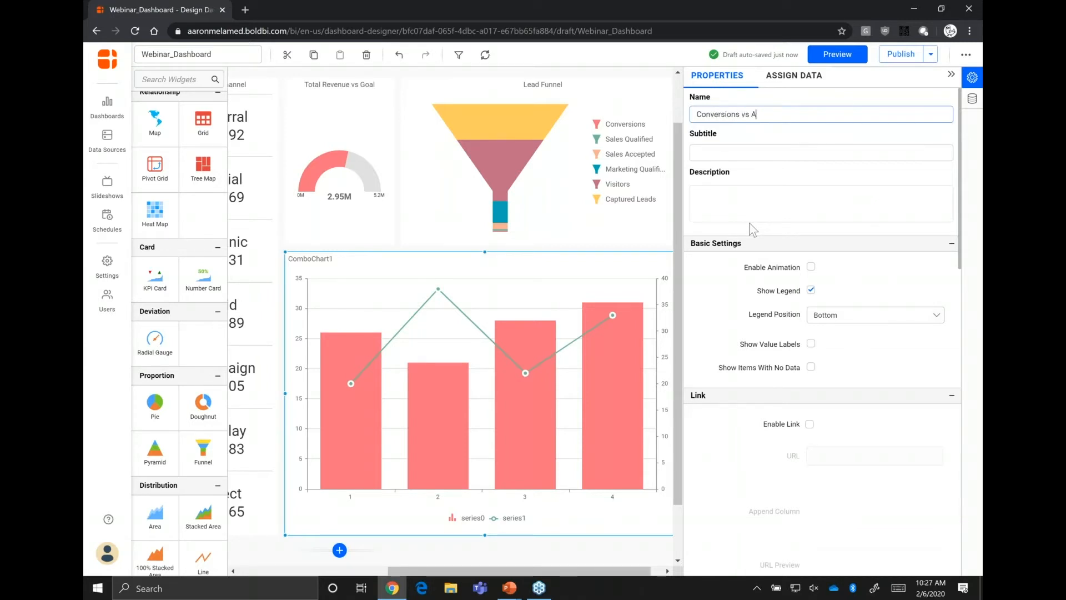
{"action": "type", "text": "d Cost"}
Enable animation on the Conversions vs Ad Cost chart and centre its title.
{"action": "left_click", "coordinate": [811, 267]}
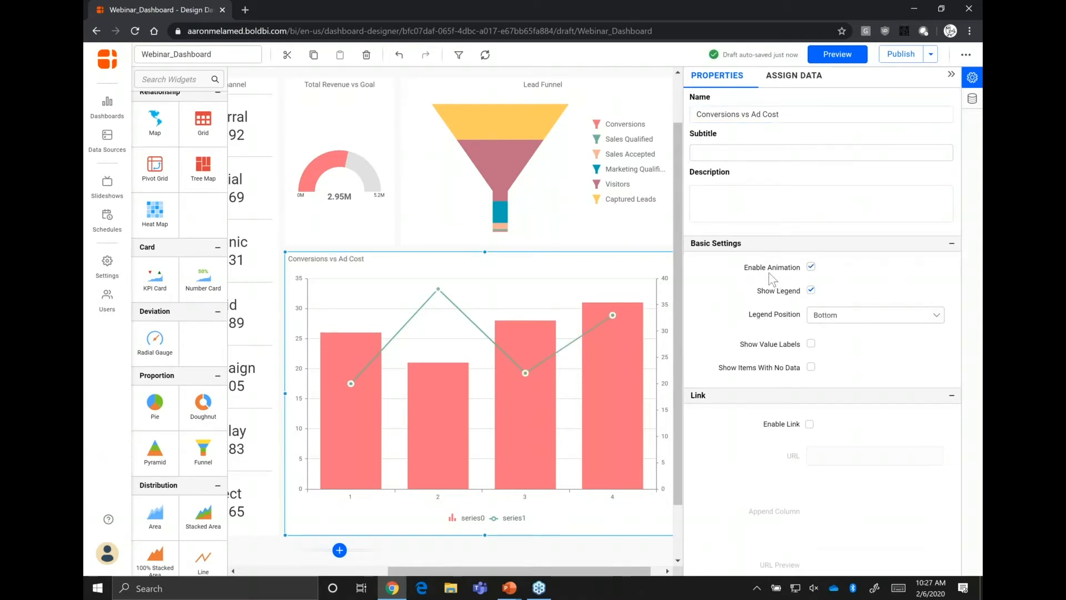
{"action": "scroll", "coordinate": [743, 311], "scroll_direction": "down", "scroll_amount": 10}
{"action": "scroll", "coordinate": [743, 313], "scroll_direction": "down", "scroll_amount": 4}
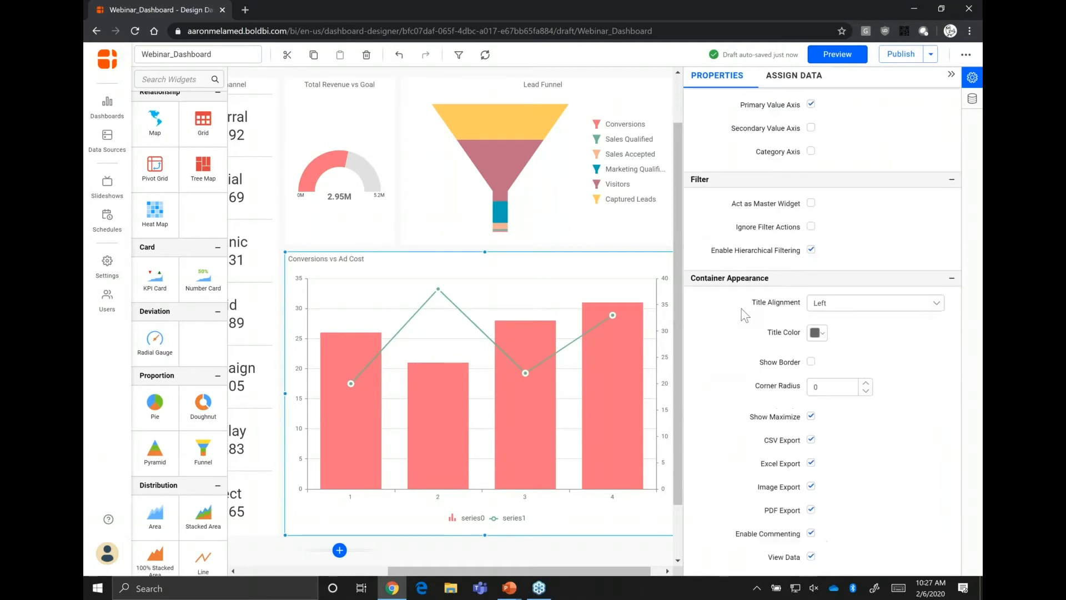
{"action": "left_click", "coordinate": [855, 303]}
{"action": "left_click", "coordinate": [822, 340]}
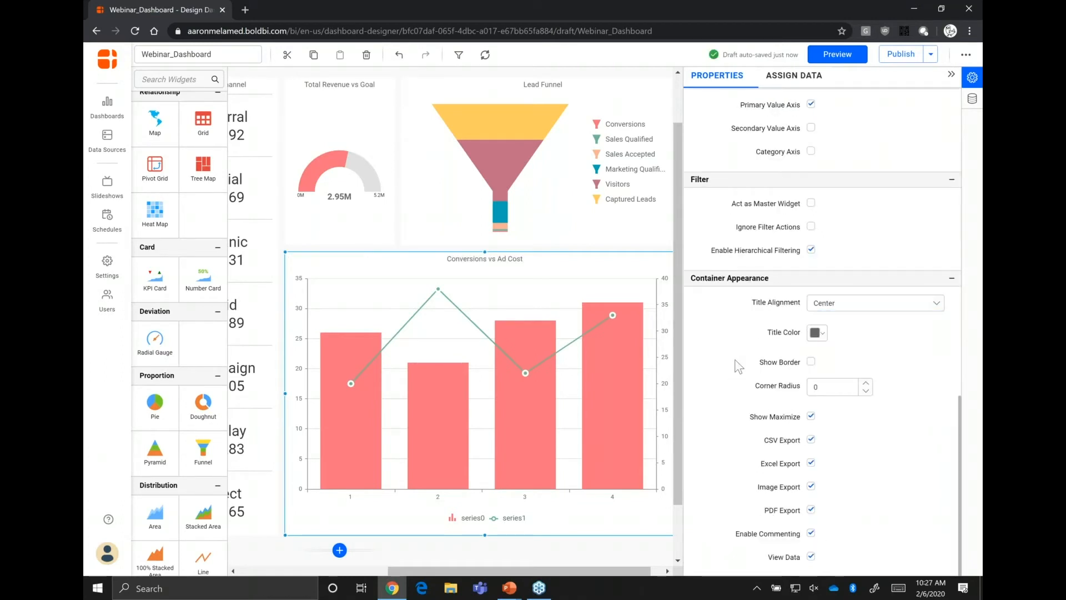
{"action": "scroll", "coordinate": [736, 363], "scroll_direction": "up", "scroll_amount": 14}
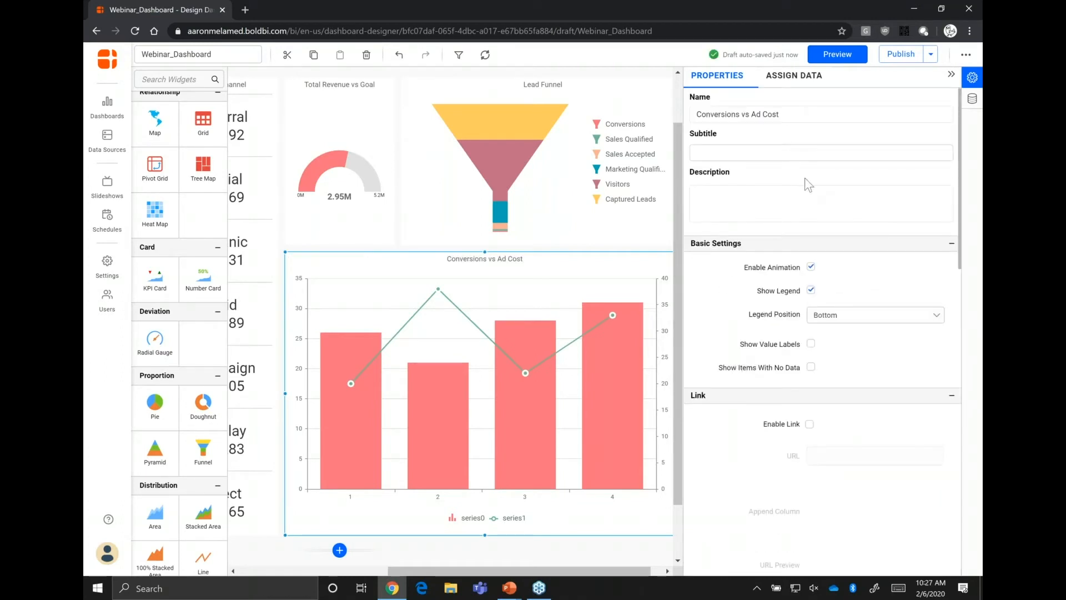
{"action": "left_click", "coordinate": [795, 76]}
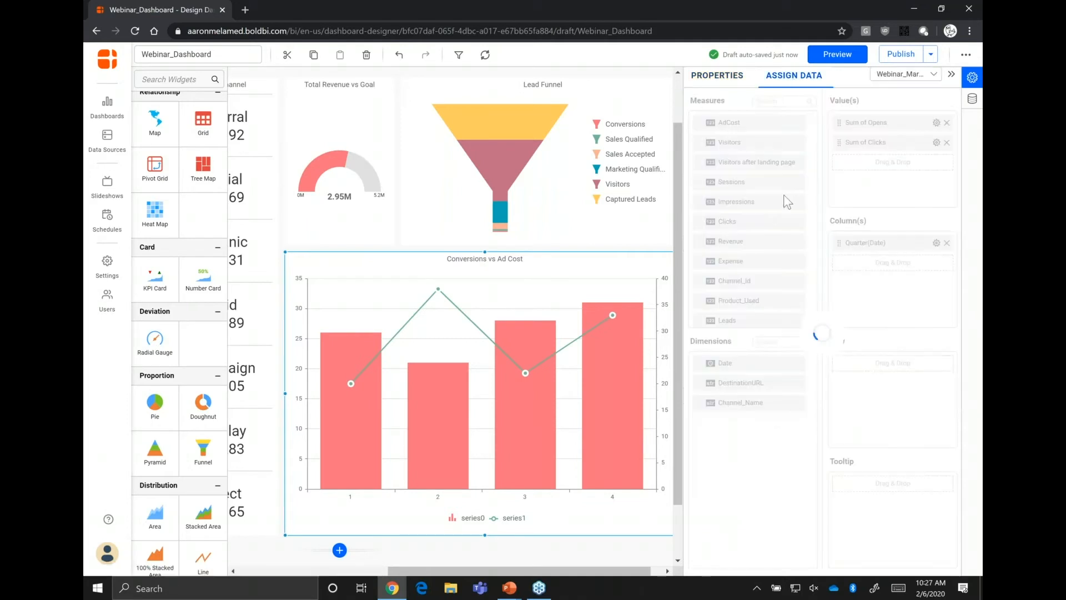
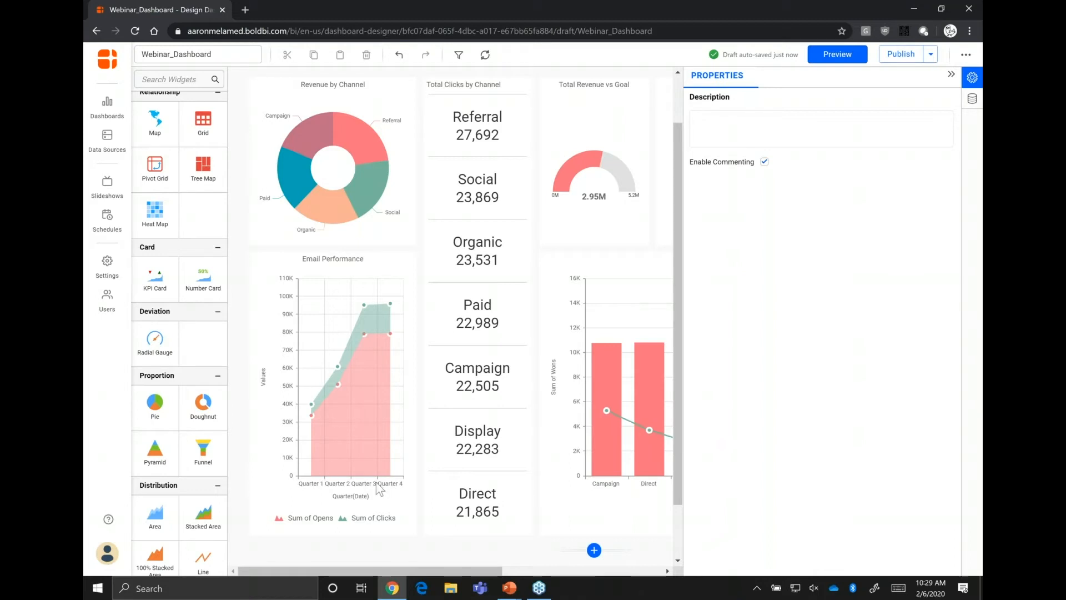
Edit the Revenue by Channel chart's Channel_Name rank filter to keep the top 10 channels.
{"action": "left_click", "coordinate": [403, 317]}
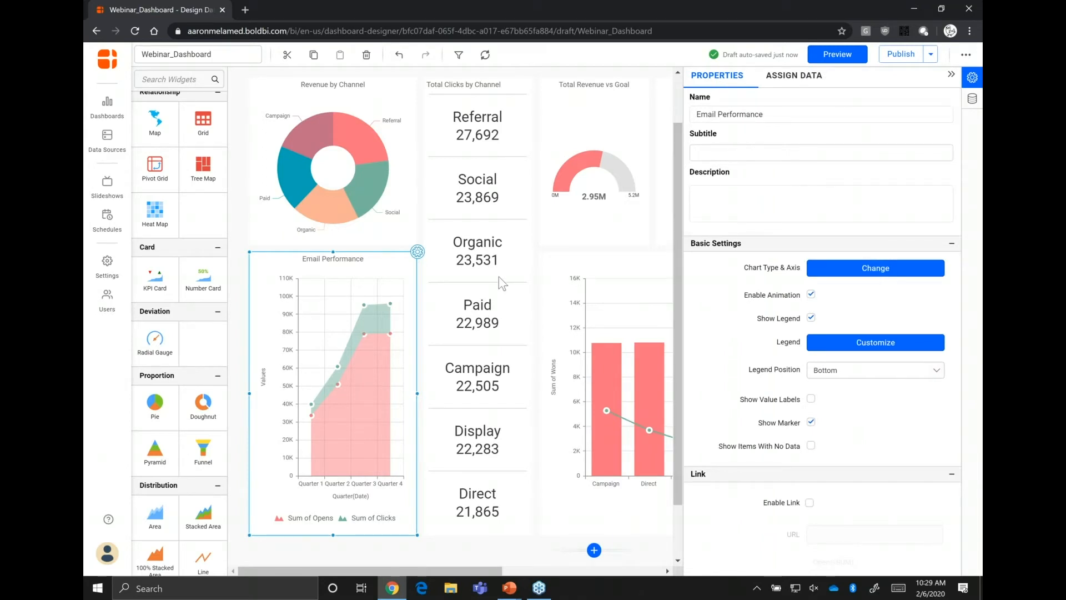
{"action": "left_click", "coordinate": [386, 185]}
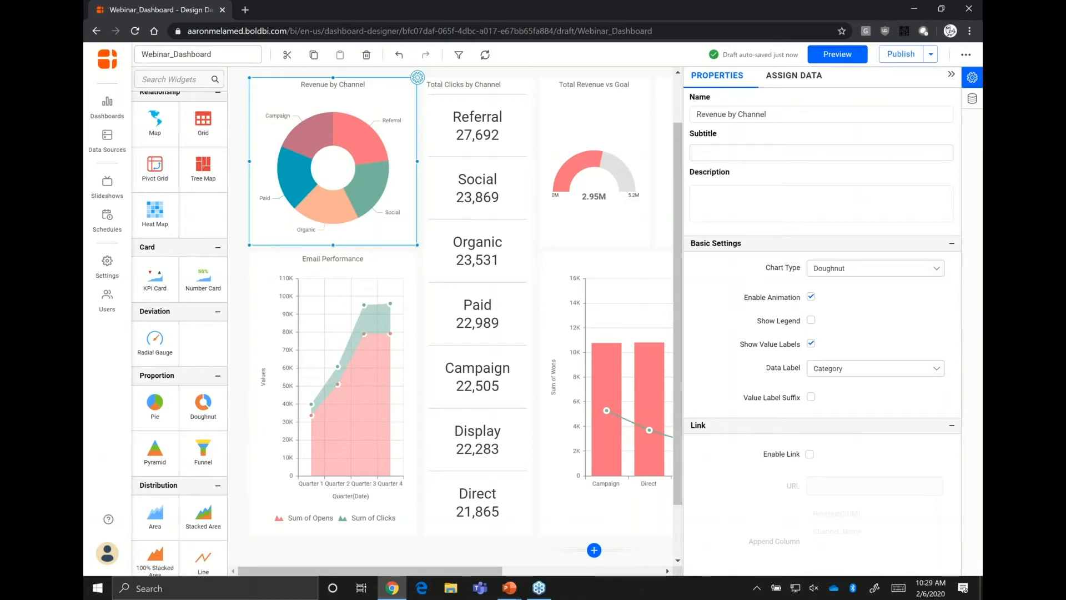
{"action": "left_click", "coordinate": [794, 75]}
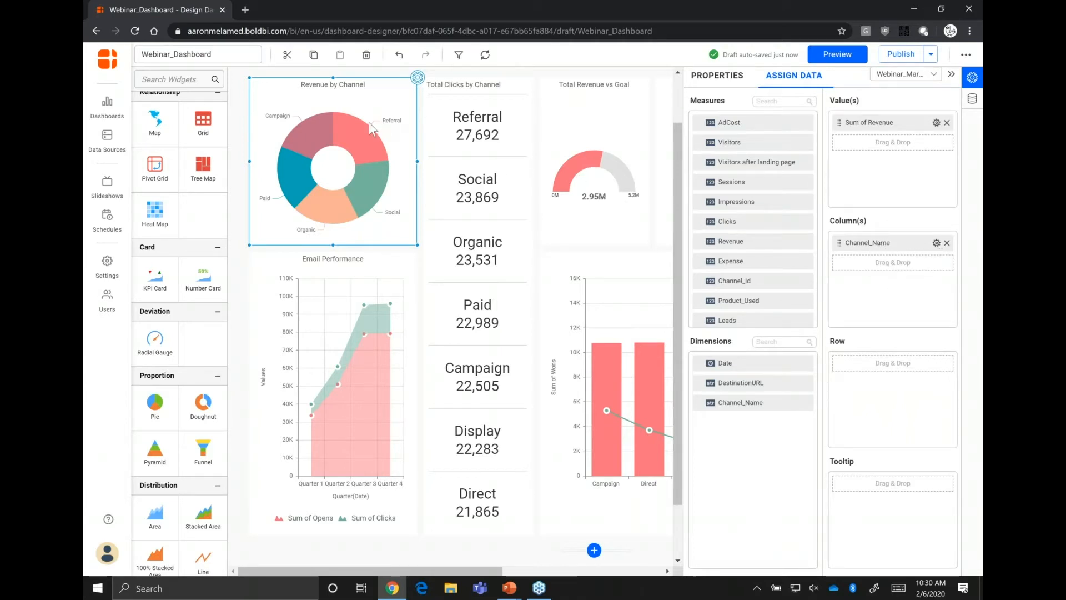
{"action": "left_click", "coordinate": [937, 244]}
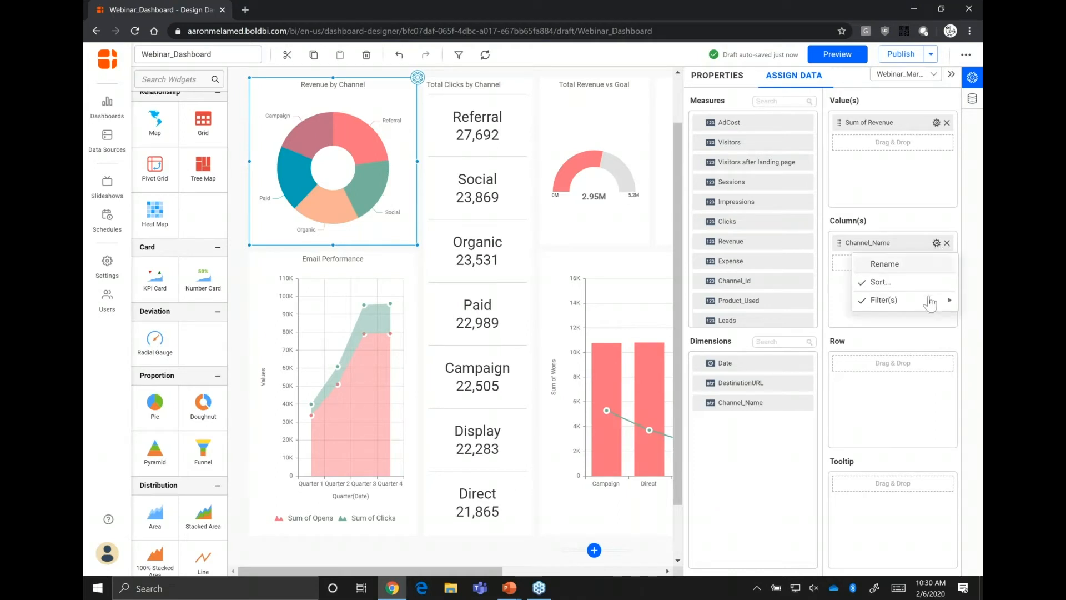
{"action": "mouse_move", "coordinate": [929, 303]}
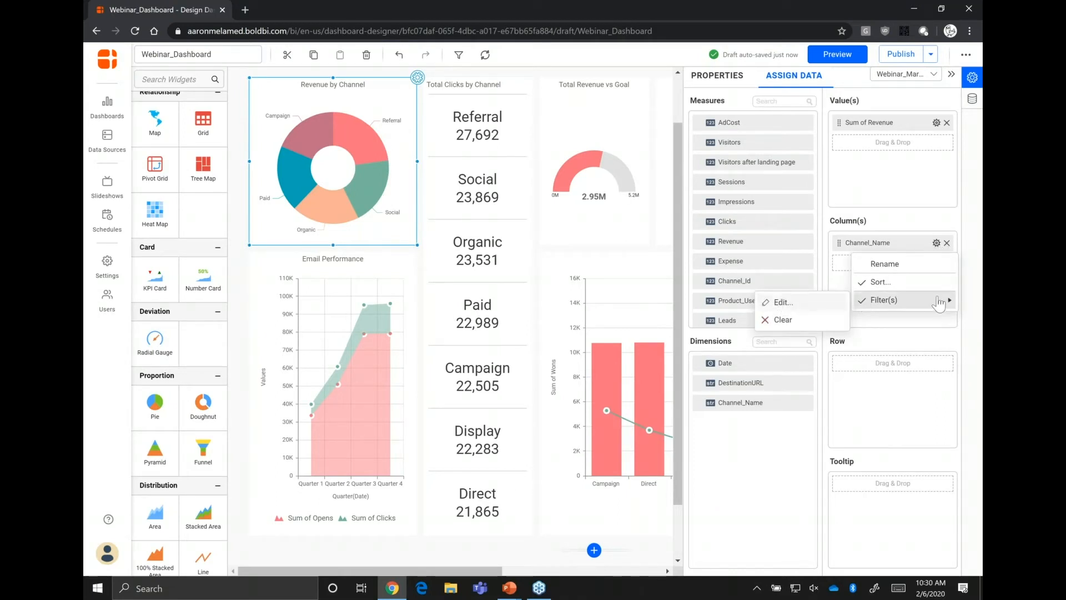
{"action": "left_click", "coordinate": [782, 302]}
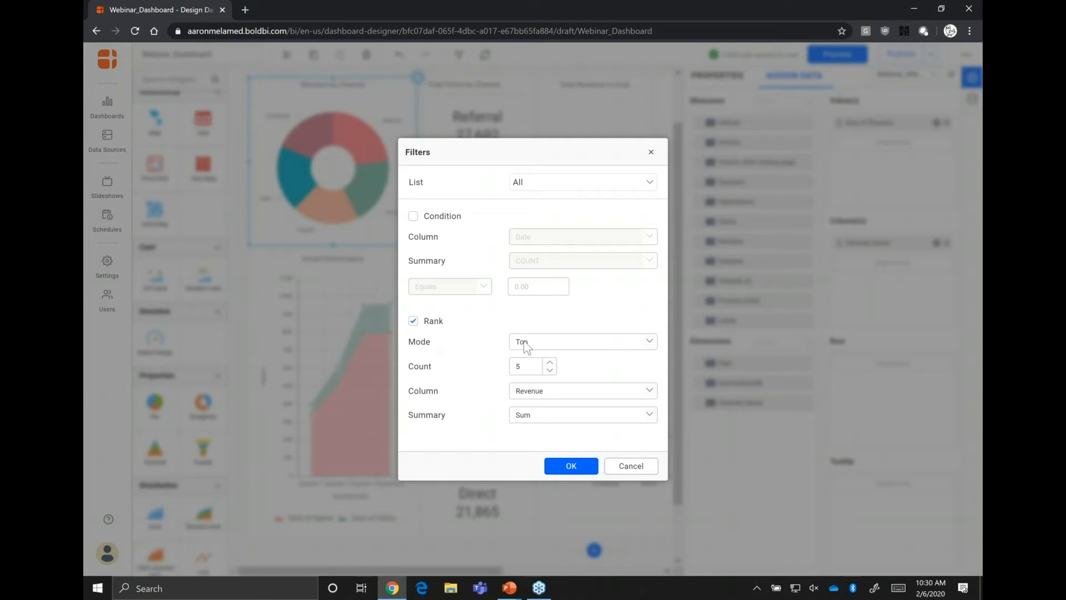
{"action": "left_click", "coordinate": [554, 349]}
{"action": "left_click", "coordinate": [492, 378]}
{"action": "left_click", "coordinate": [551, 364]}
{"action": "left_click", "coordinate": [551, 364]}
{"action": "left_click", "coordinate": [551, 364]}
{"action": "left_click", "coordinate": [551, 364]}
{"action": "left_click", "coordinate": [551, 364]}
{"action": "left_click", "coordinate": [573, 470]}
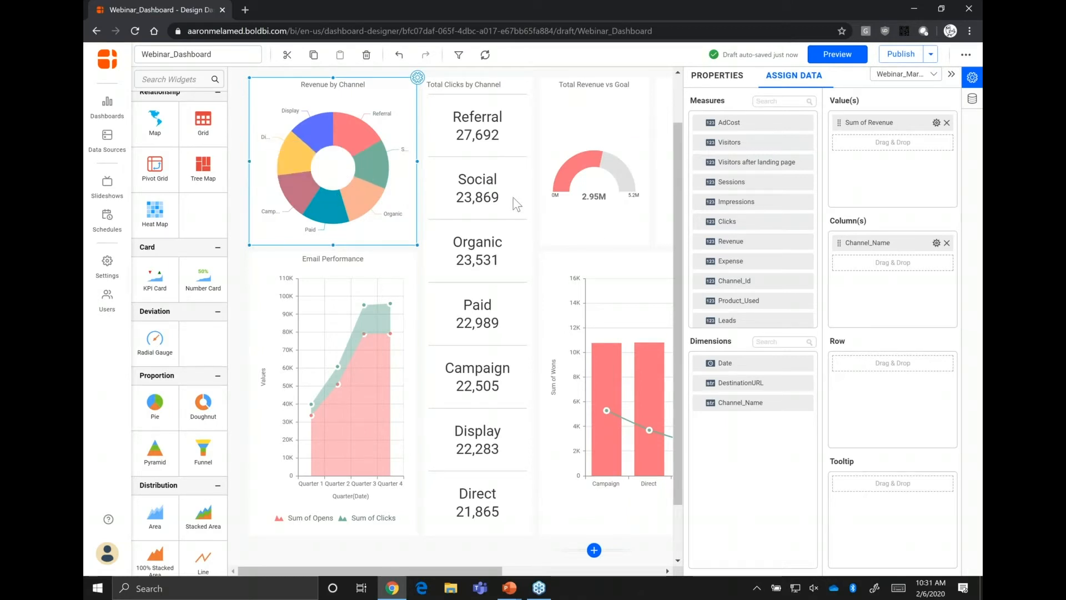
Enable a condition in the Revenue by Channel chart's Channel_Name filter, based on the sum of Leads.
{"action": "left_click", "coordinate": [936, 245]}
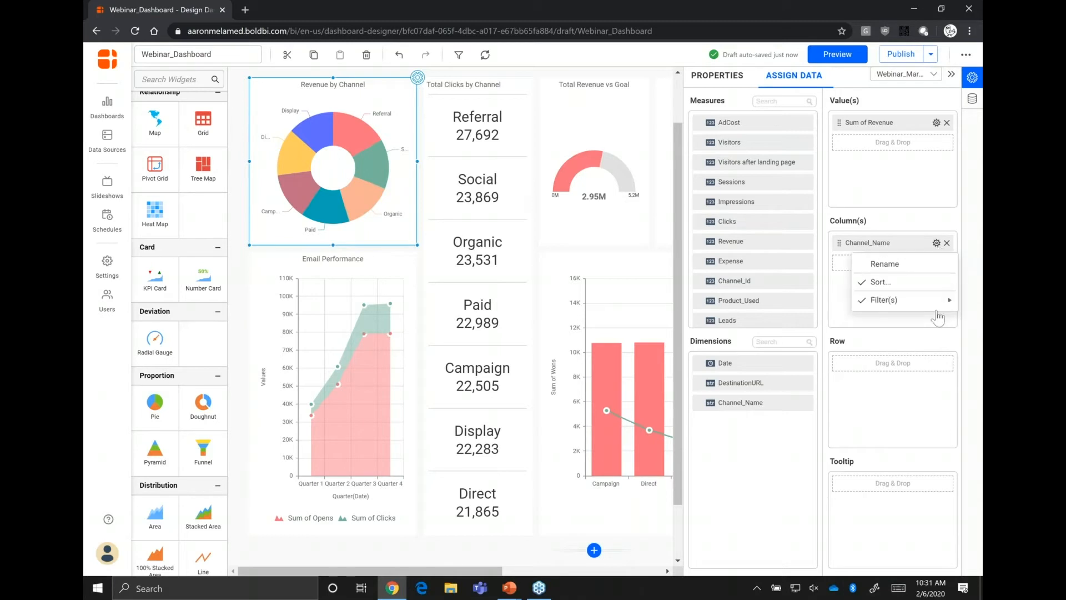
{"action": "mouse_move", "coordinate": [888, 300]}
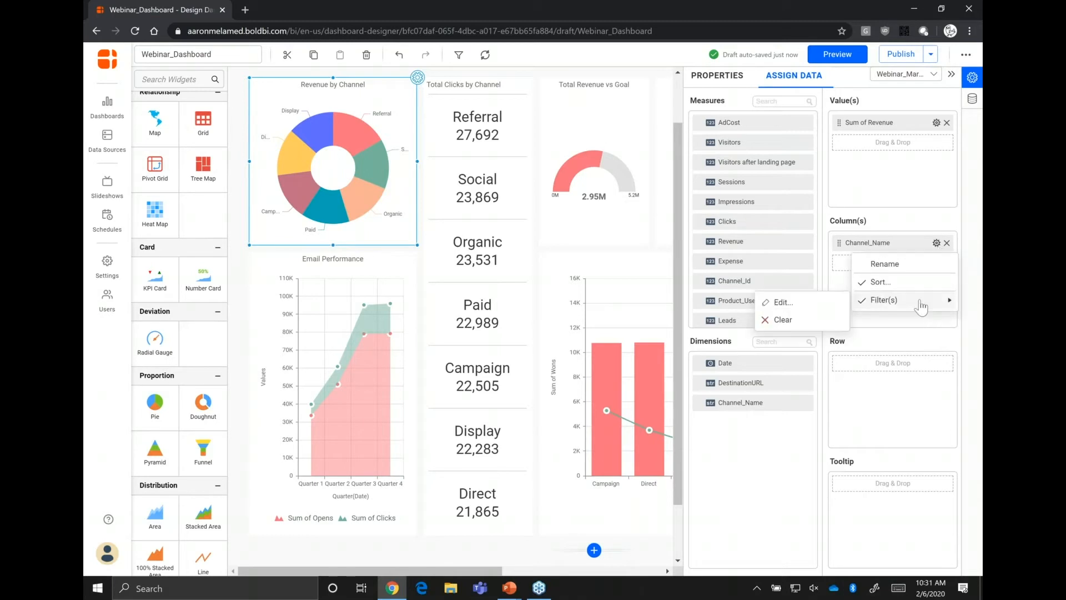
{"action": "left_click", "coordinate": [808, 304]}
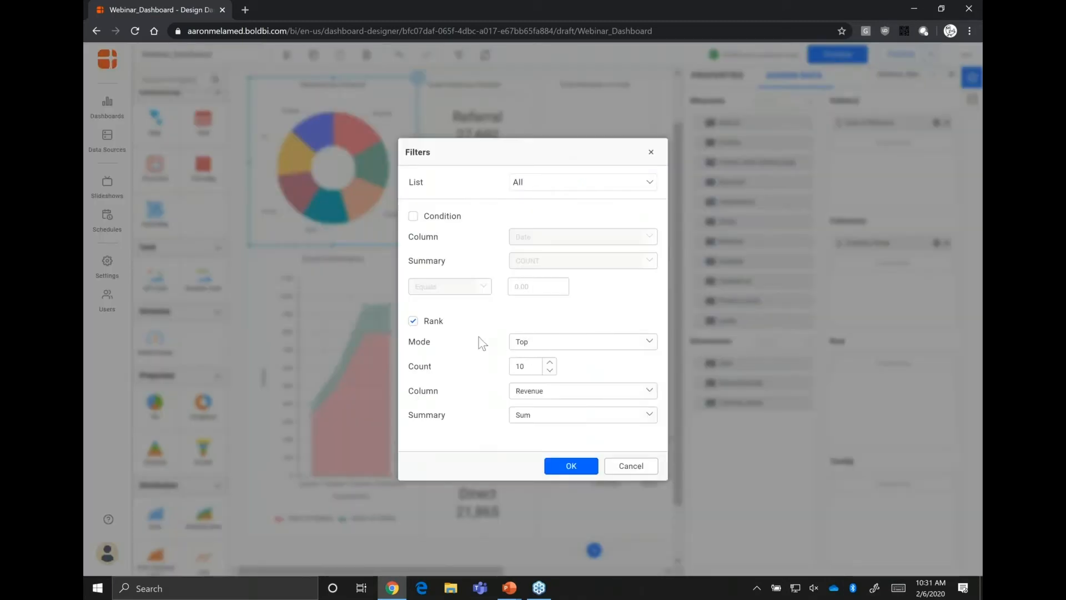
{"action": "left_click", "coordinate": [413, 217]}
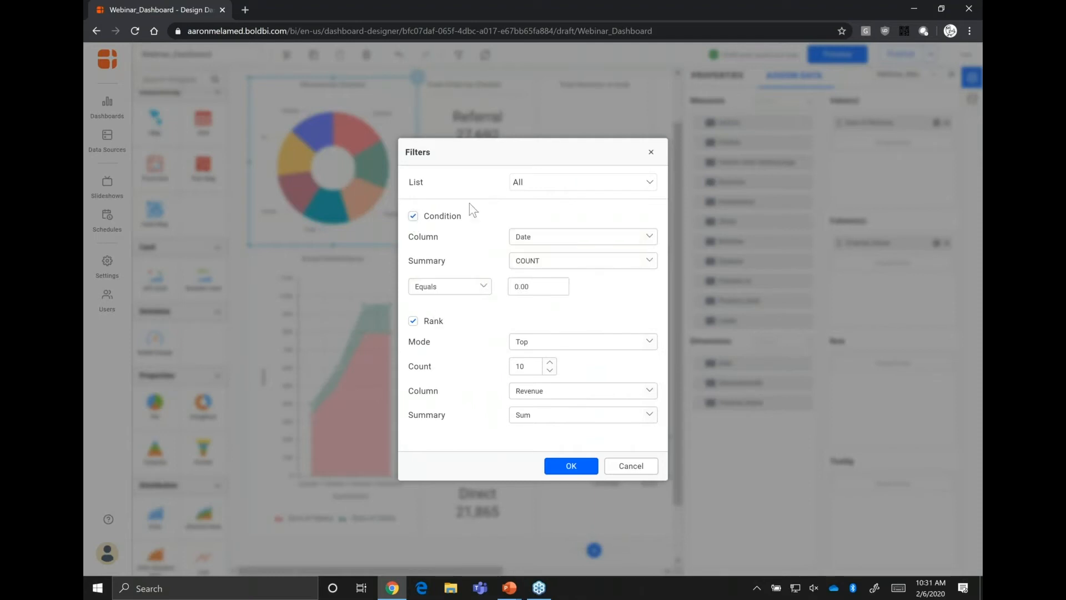
{"action": "left_click", "coordinate": [541, 236]}
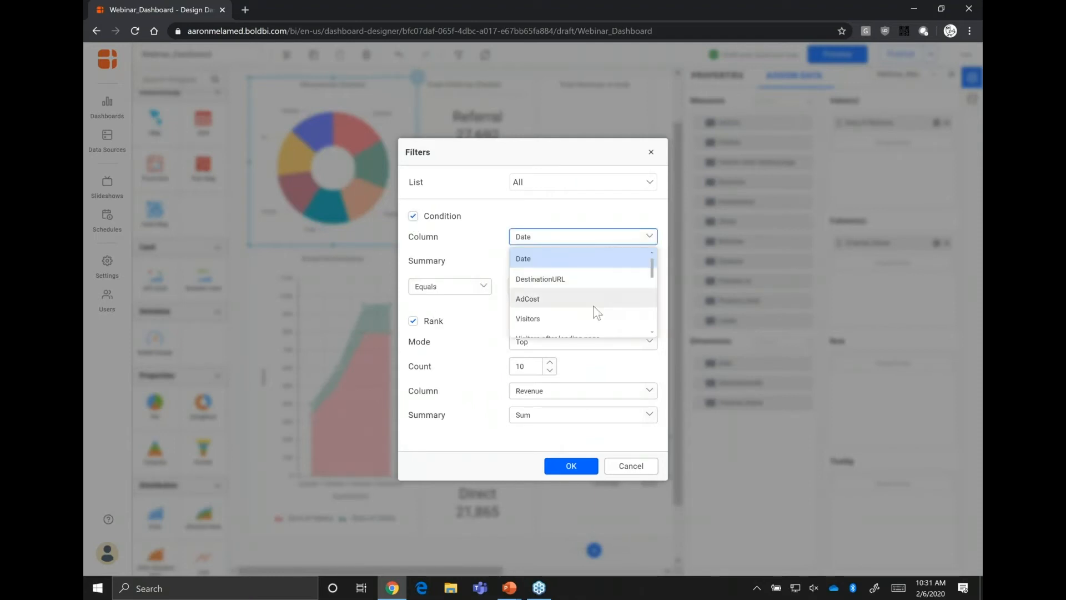
{"action": "scroll", "coordinate": [597, 307], "scroll_direction": "down", "scroll_amount": 3}
{"action": "scroll", "coordinate": [597, 307], "scroll_direction": "up", "scroll_amount": 2}
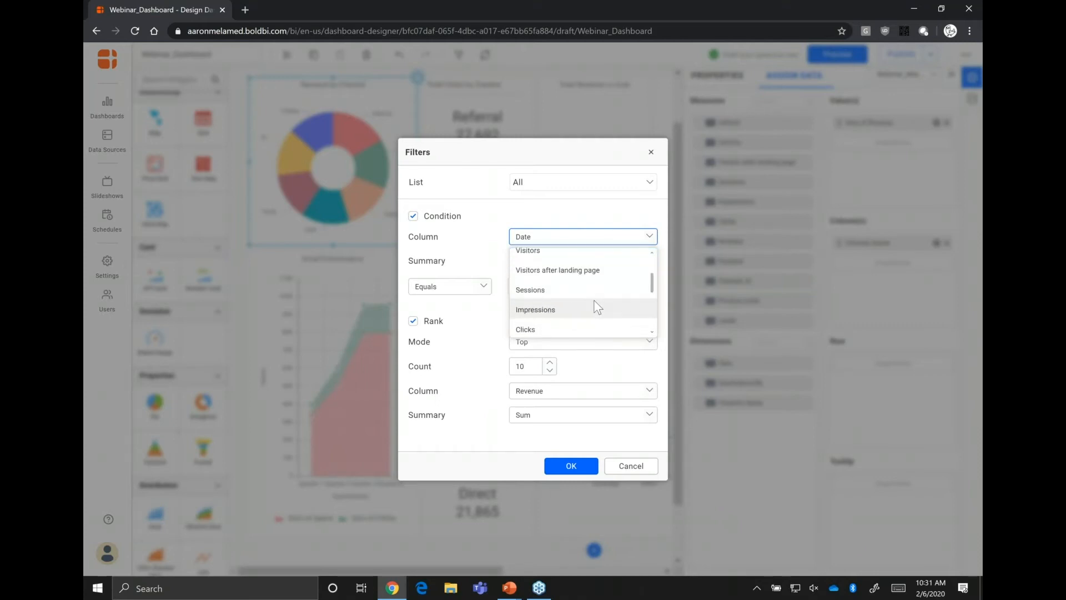
{"action": "scroll", "coordinate": [598, 308], "scroll_direction": "down", "scroll_amount": 4}
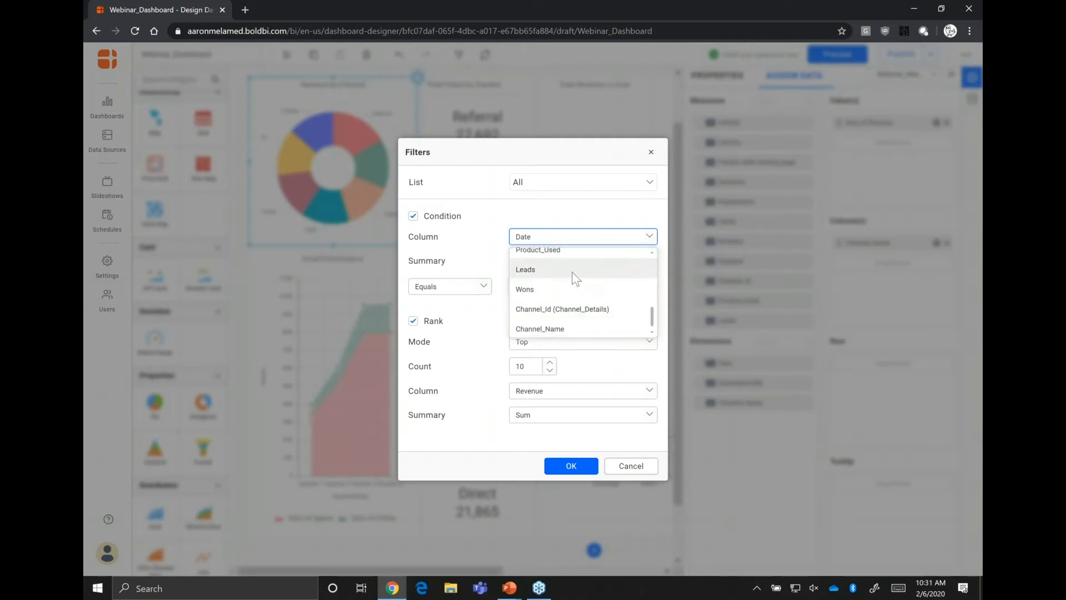
{"action": "left_click", "coordinate": [572, 271]}
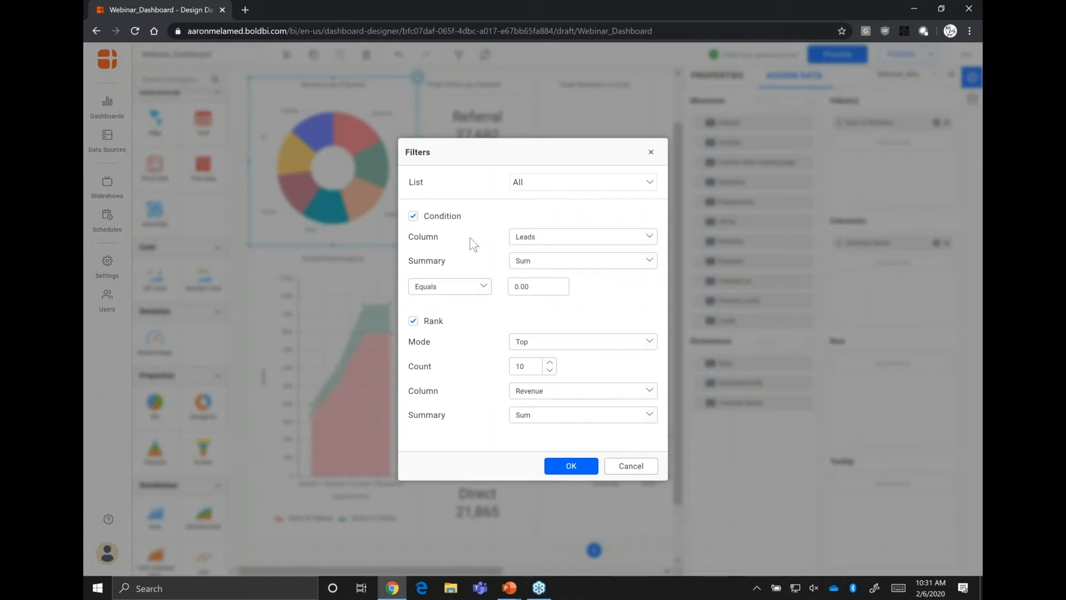
Set the Leads condition to Greater Than Or Equal To 1000, then turn off the rank filter and apply.
{"action": "left_click", "coordinate": [484, 286]}
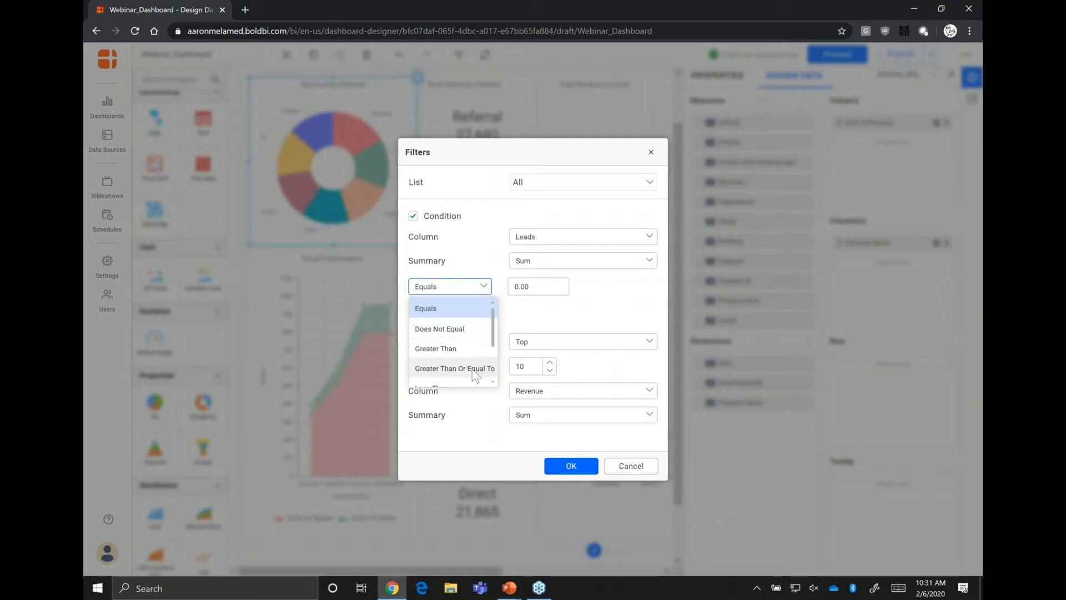
{"action": "left_click", "coordinate": [454, 368]}
{"action": "left_click", "coordinate": [543, 288]}
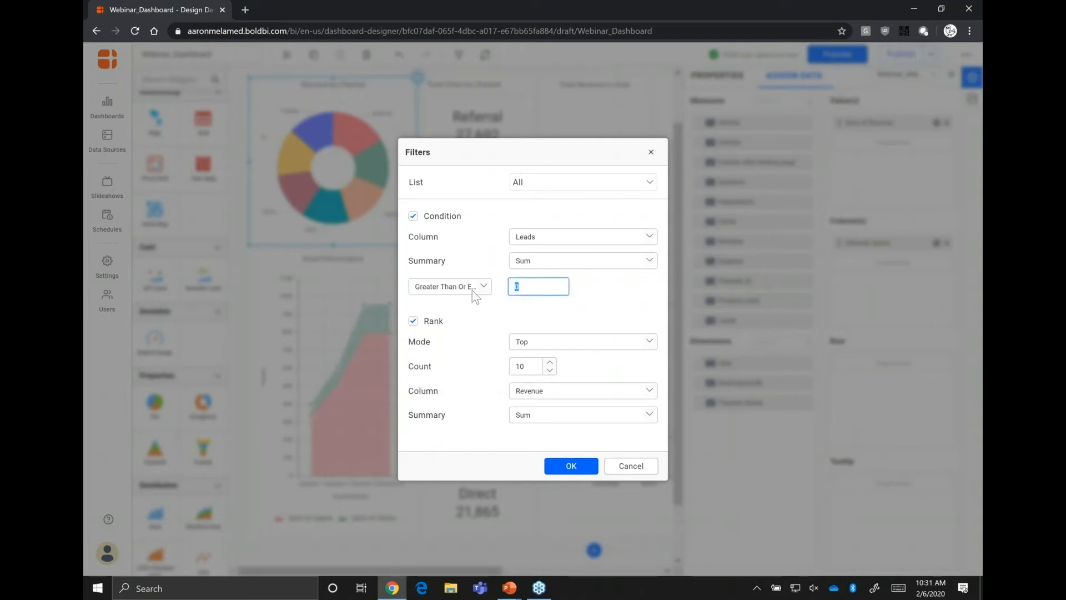
{"action": "type", "text": "1000"}
{"action": "left_click", "coordinate": [414, 321]}
{"action": "left_click", "coordinate": [413, 216]}
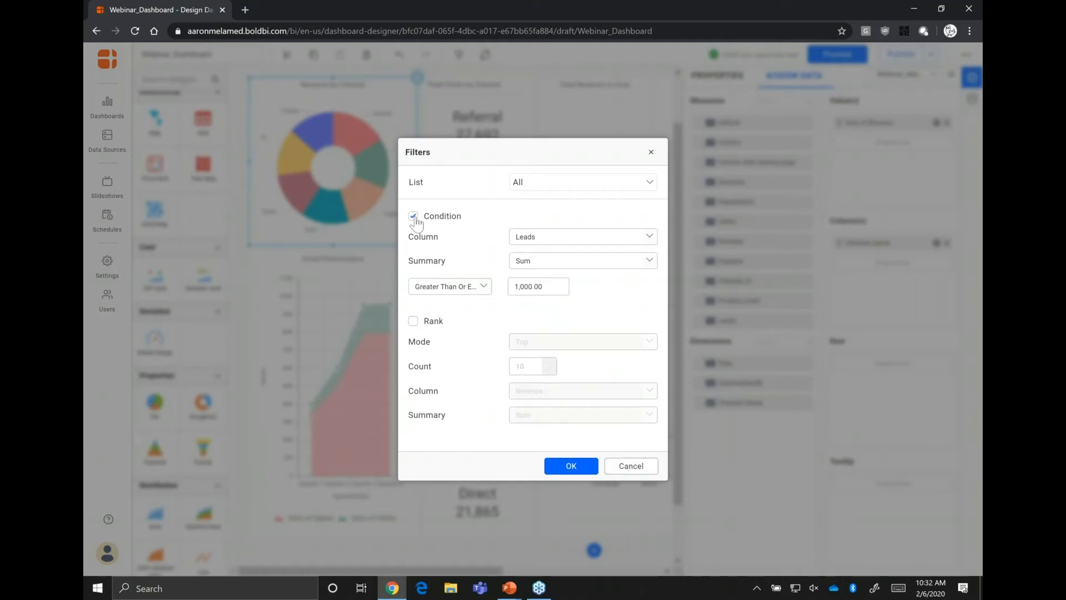
{"action": "left_click", "coordinate": [571, 465]}
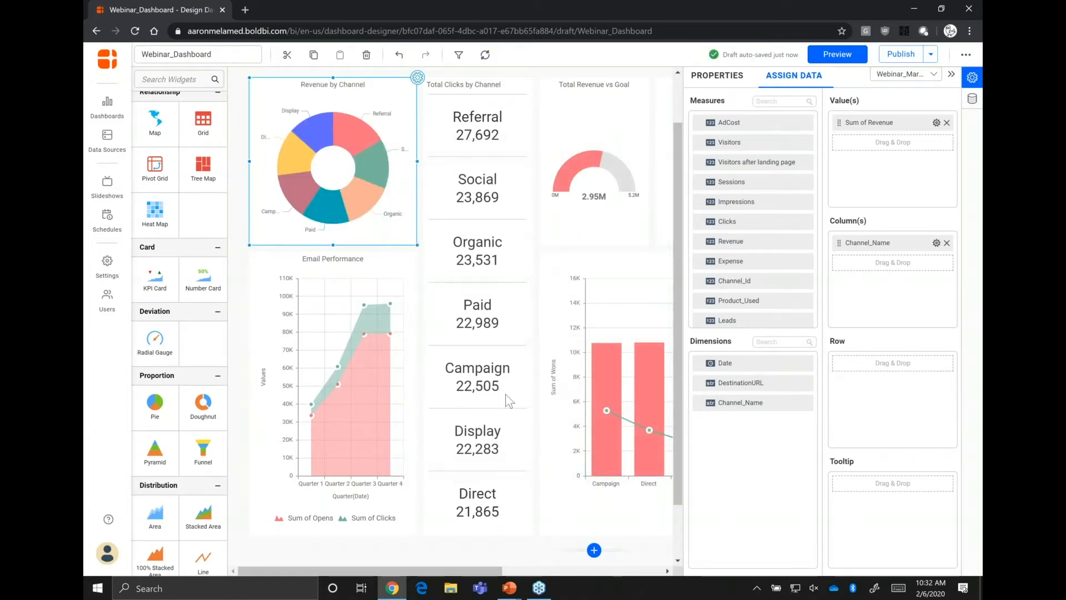
Shorten the Total Clicks by Channel card to end below the Campaign entry and place a Combo Box filter beneath it.
{"action": "left_click", "coordinate": [488, 532]}
{"action": "left_click_drag", "start_coordinate": [479, 540], "coordinate": [480, 333]}
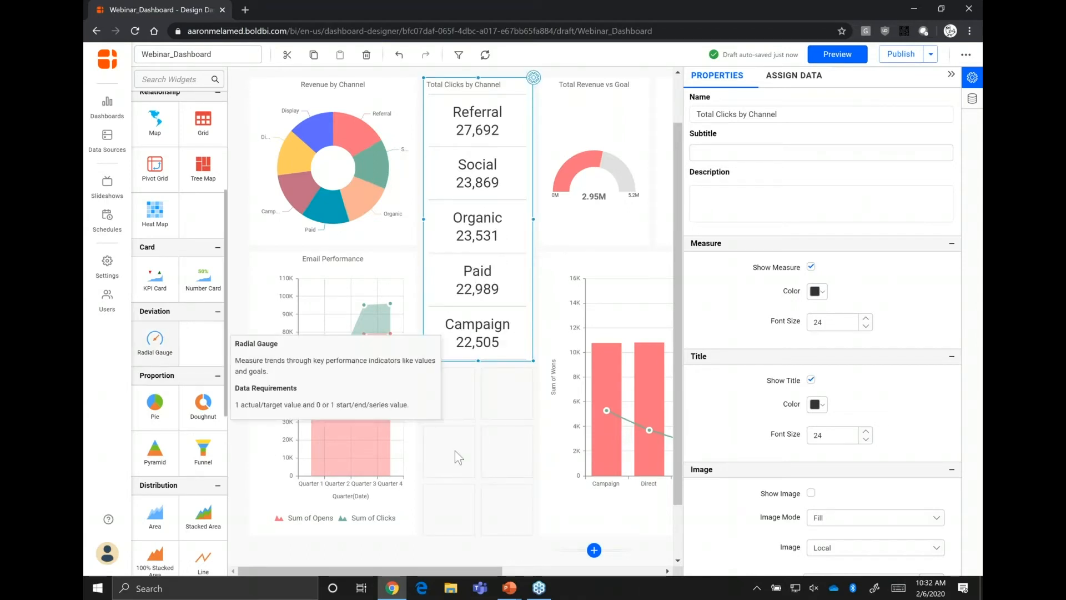
{"action": "scroll", "coordinate": [189, 456], "scroll_direction": "down", "scroll_amount": 6}
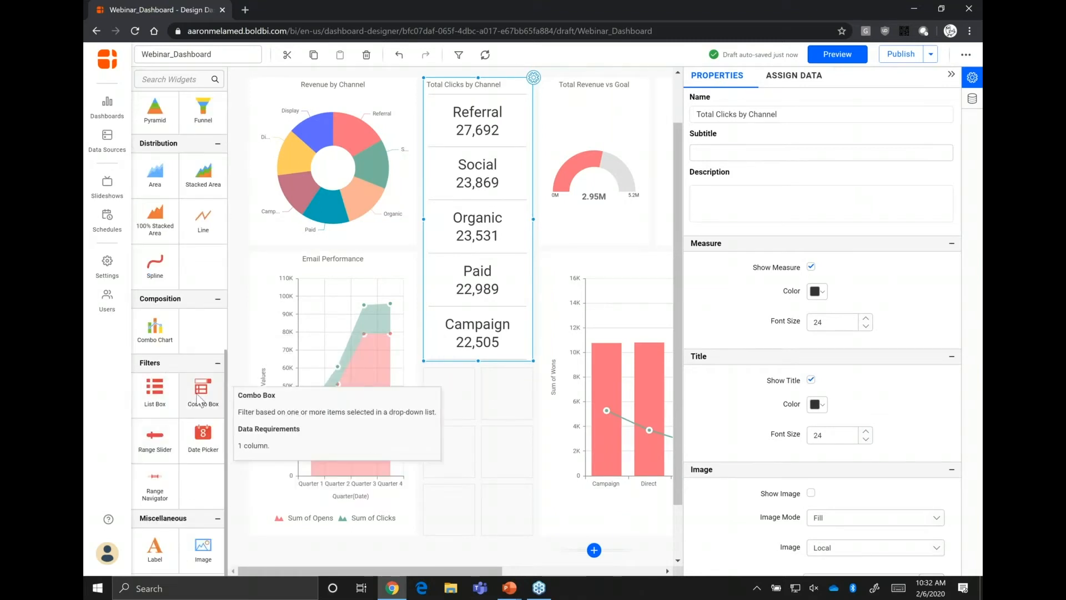
{"action": "left_click_drag", "start_coordinate": [202, 389], "coordinate": [476, 418]}
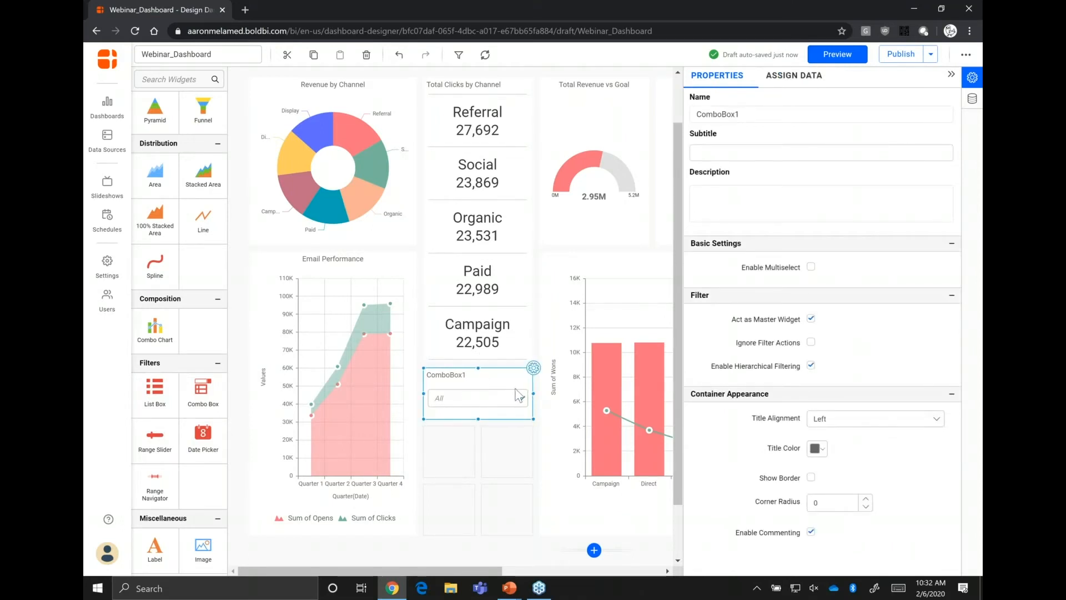
Move the Total Clicks by Channel card down and replace the Combo Box beneath it with one above the card.
{"action": "key", "text": "Delete"}
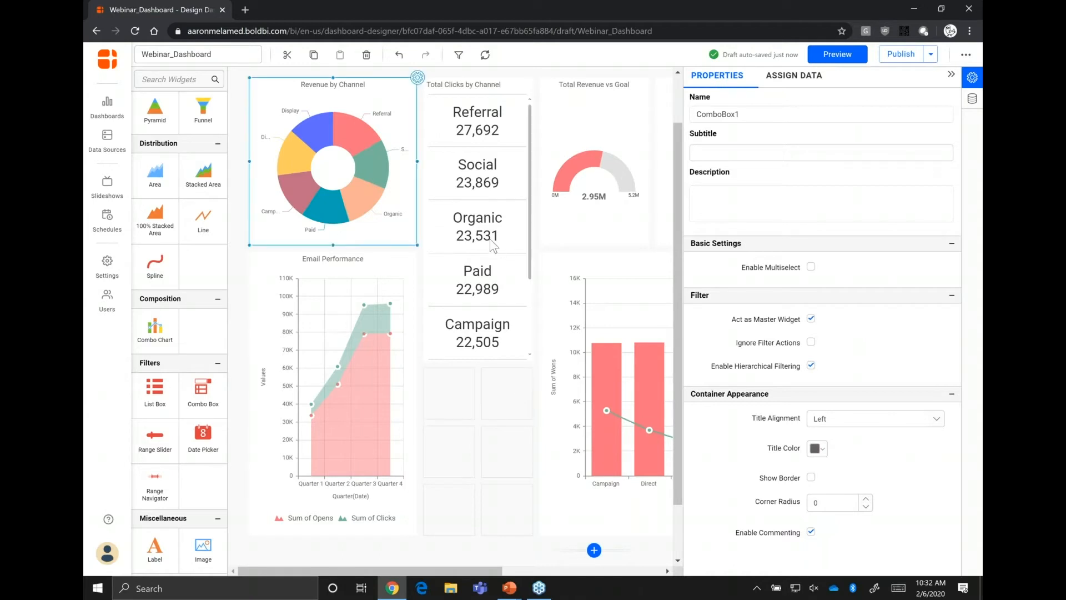
{"action": "left_click", "coordinate": [478, 91]}
{"action": "left_click_drag", "start_coordinate": [481, 87], "coordinate": [469, 247]}
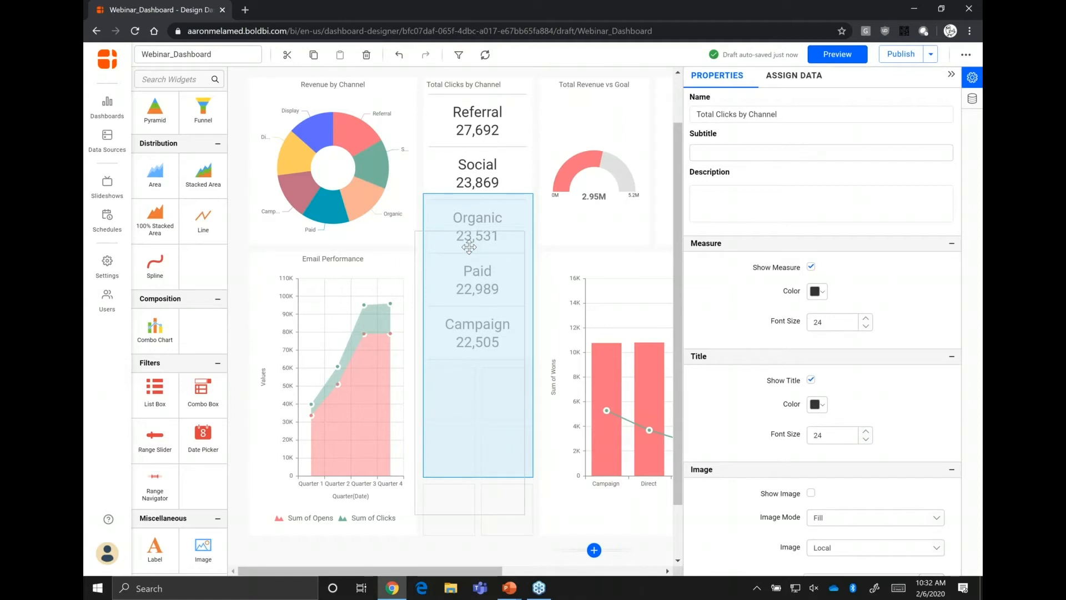
{"action": "left_click_drag", "start_coordinate": [469, 247], "coordinate": [417, 231]}
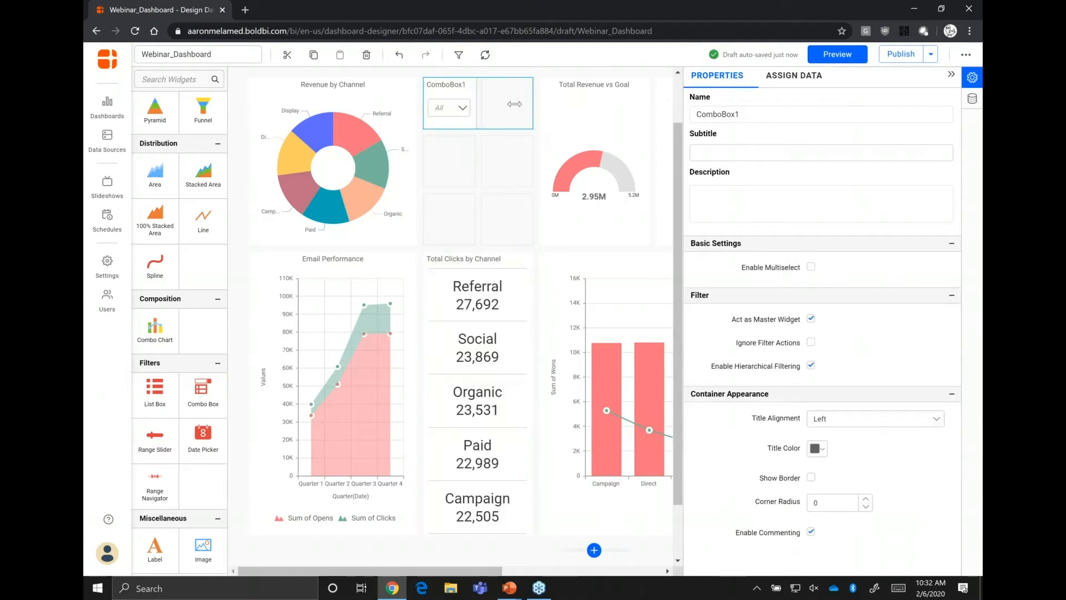
Widen the Combo Box to the column's full width and stretch the Total Clicks by Channel card up to meet it.
{"action": "left_click", "coordinate": [483, 256]}
{"action": "left_click_drag", "start_coordinate": [478, 245], "coordinate": [477, 133]}
{"action": "left_click", "coordinate": [517, 99]}
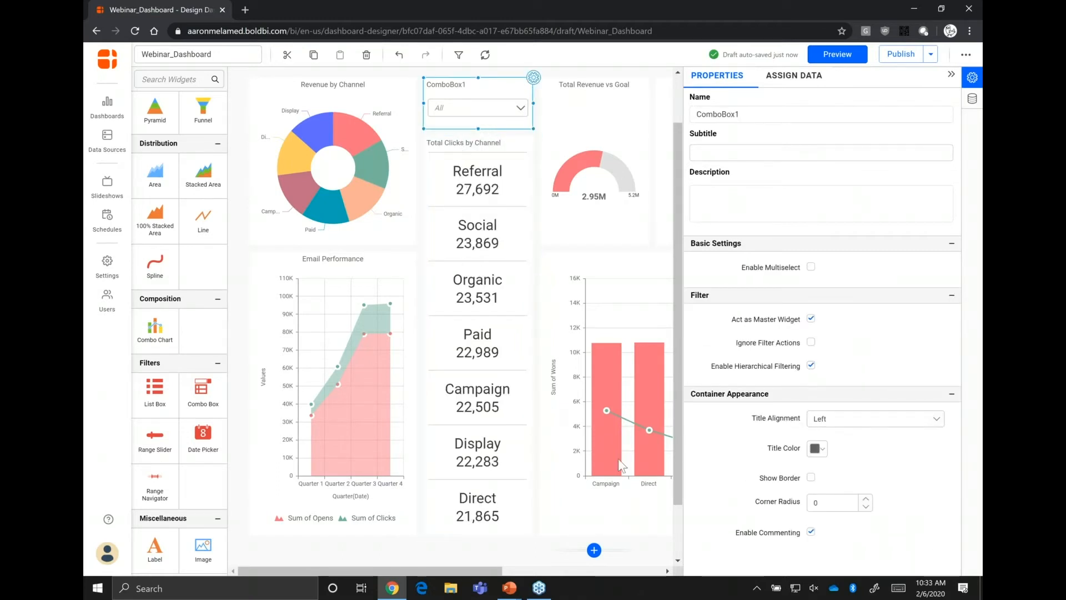
{"action": "left_click", "coordinate": [594, 551]}
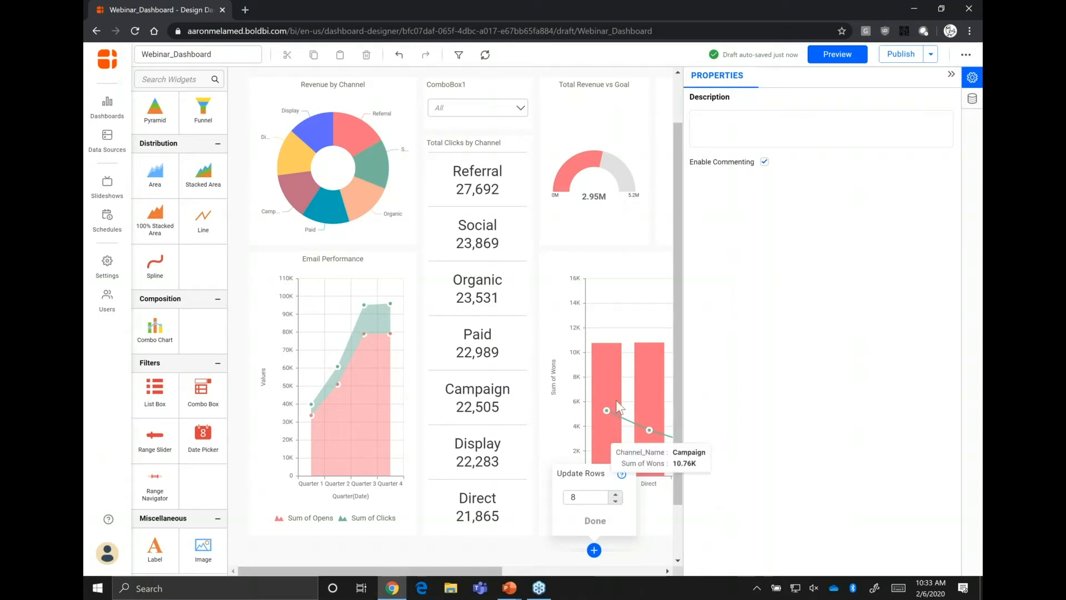
{"action": "mouse_move", "coordinate": [619, 411]}
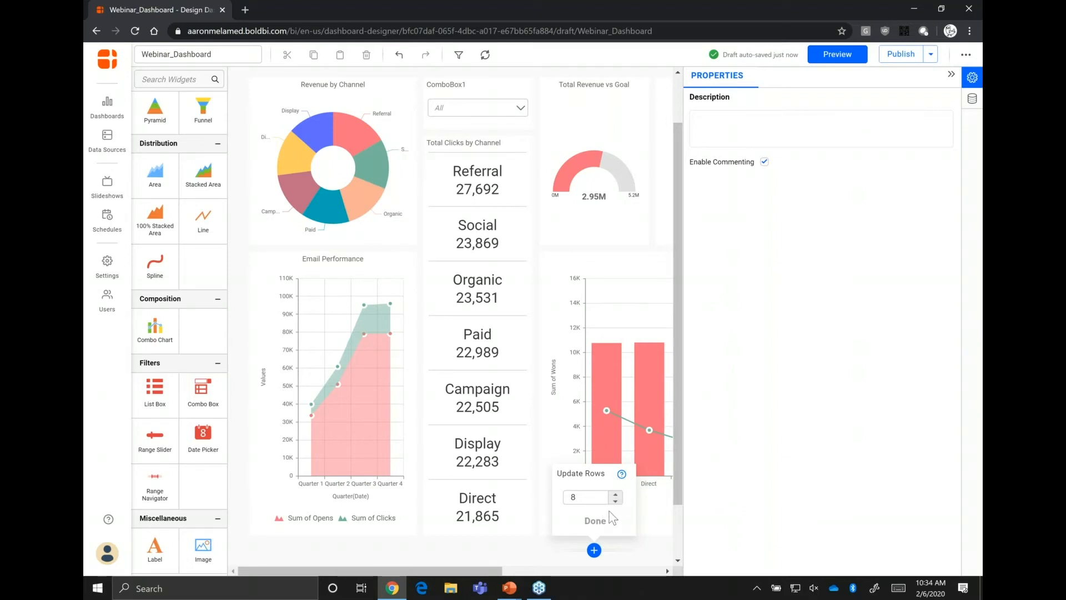
{"action": "mouse_move", "coordinate": [601, 458]}
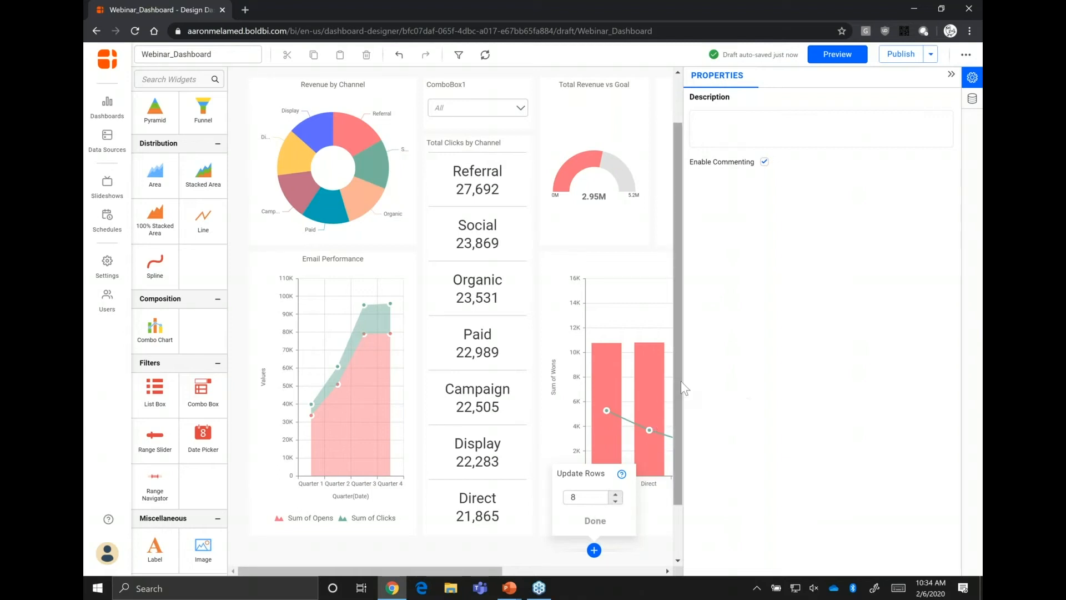
{"action": "mouse_move", "coordinate": [681, 382]}
{"action": "left_mouse_down"}
{"action": "mouse_move", "coordinate": [683, 400]}
{"action": "mouse_move", "coordinate": [693, 366]}
{"action": "left_mouse_up"}
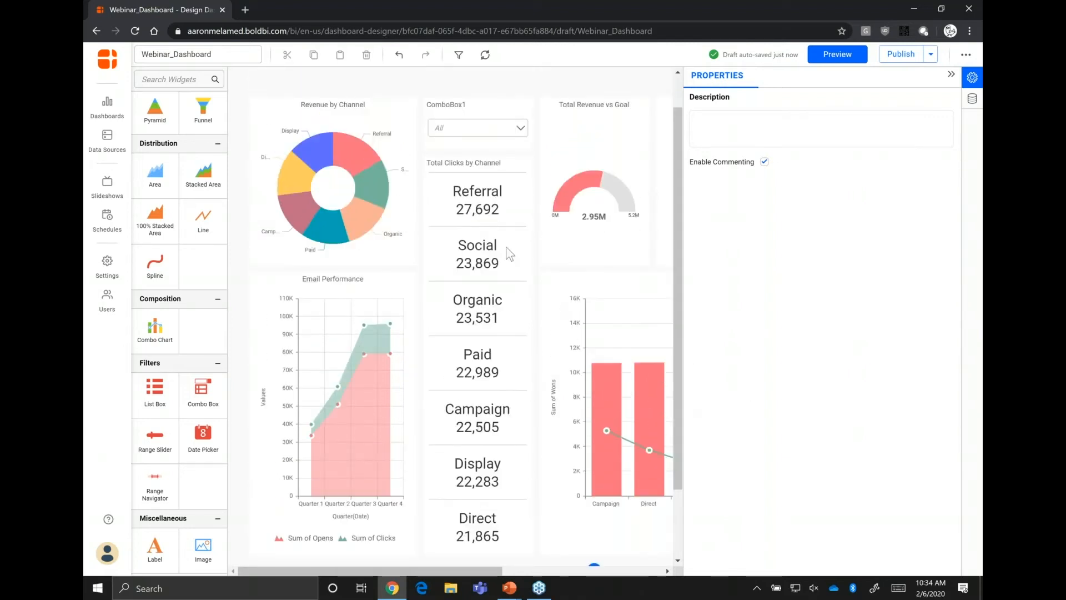
Rename the Combo Box filter to Channel and enable multiselect for it.
{"action": "left_click", "coordinate": [495, 100]}
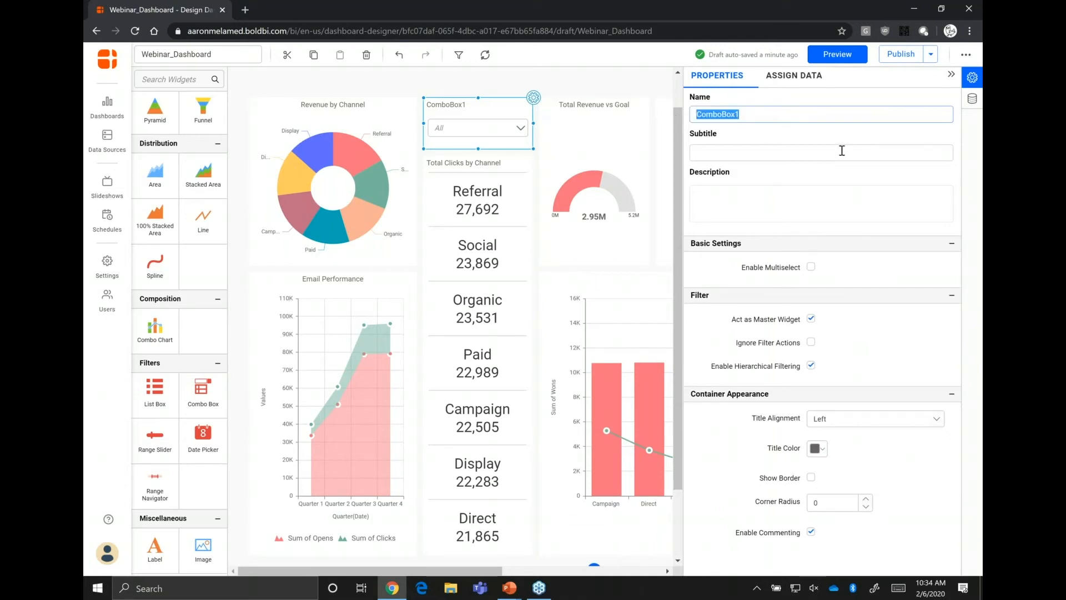
{"action": "type", "text": "Channel"}
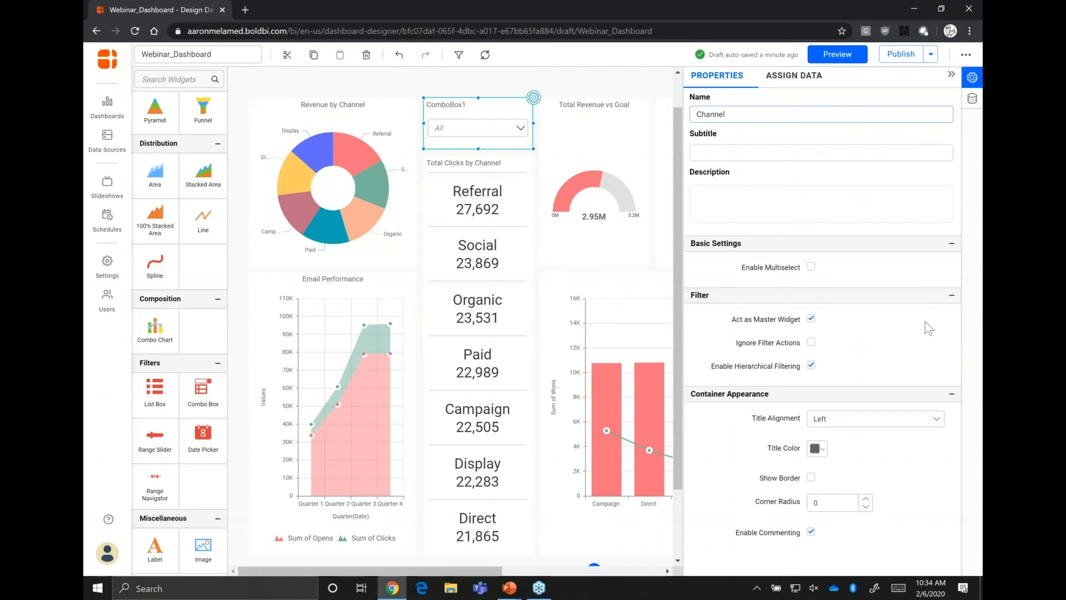
{"action": "left_click", "coordinate": [811, 267]}
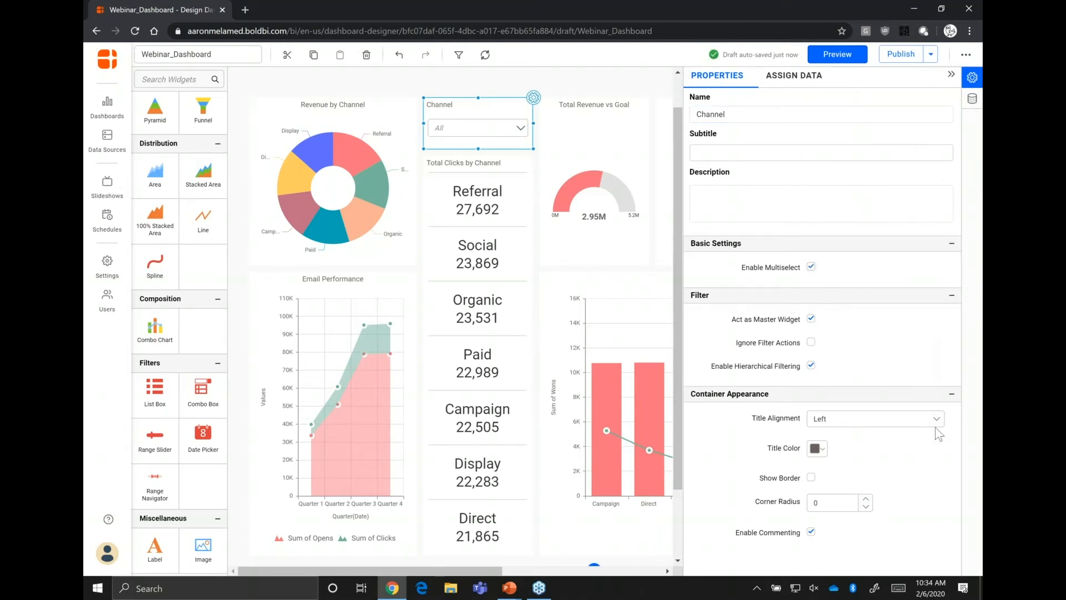
Center the title of the Channel combo box and assign Channel_Name as its column.
{"action": "left_click", "coordinate": [900, 422]}
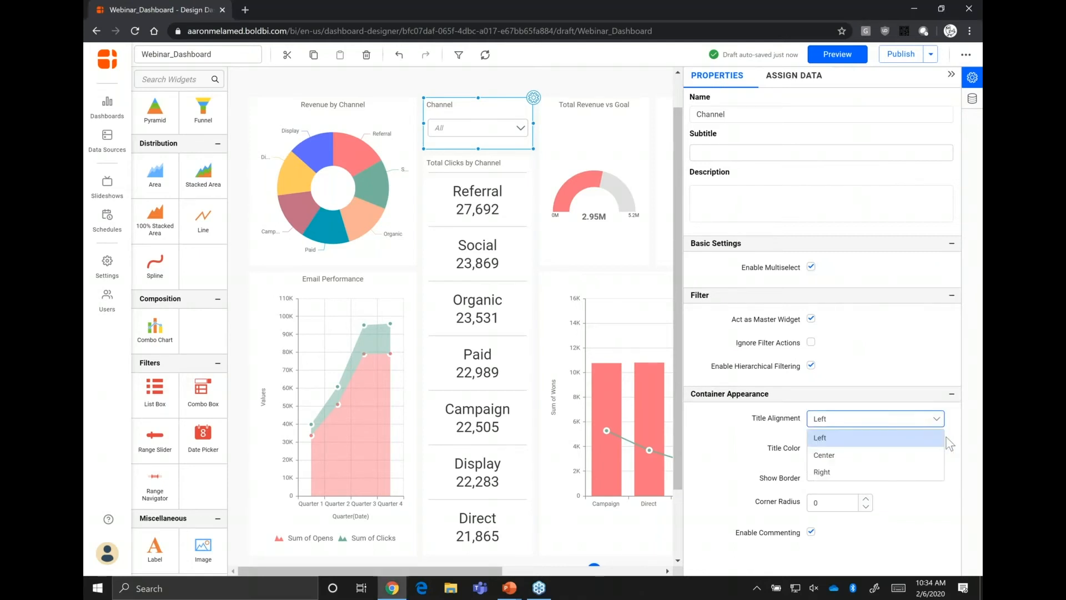
{"action": "left_click", "coordinate": [833, 456]}
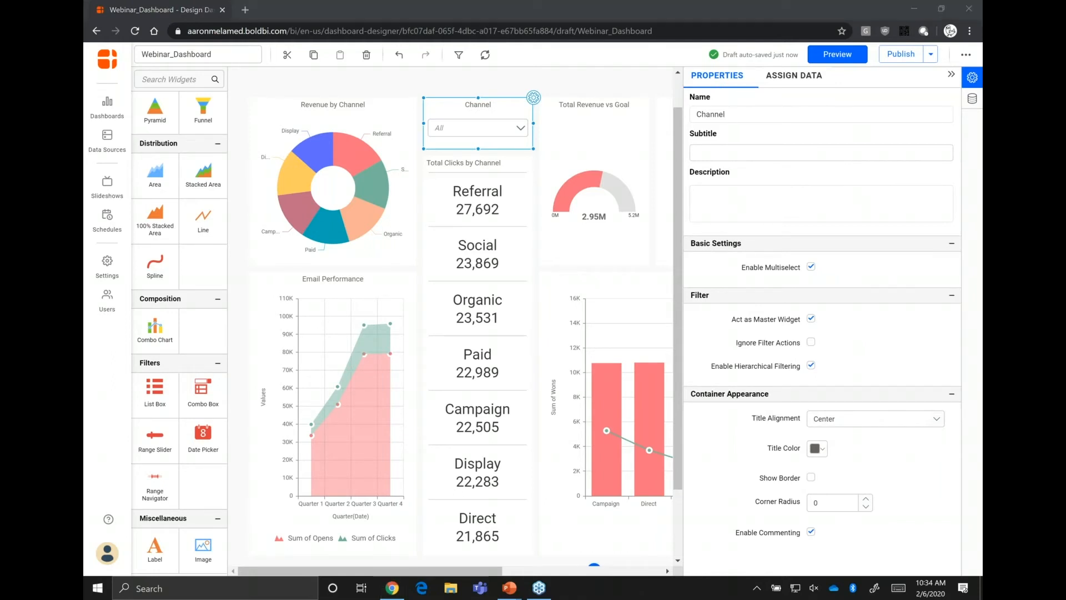
{"action": "left_click", "coordinate": [794, 75]}
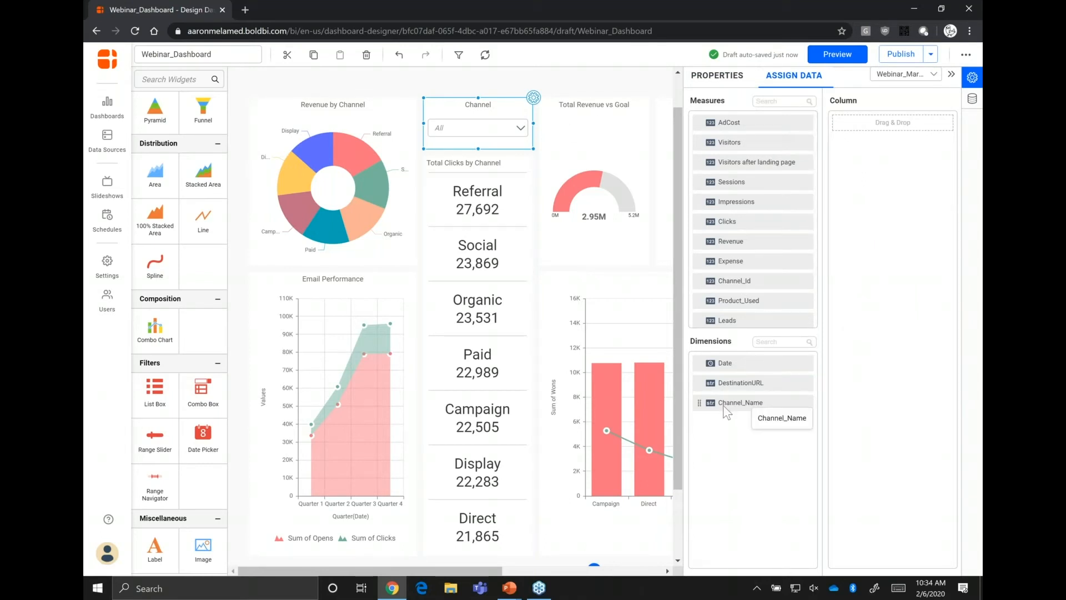
{"action": "left_click_drag", "start_coordinate": [724, 405], "coordinate": [890, 124]}
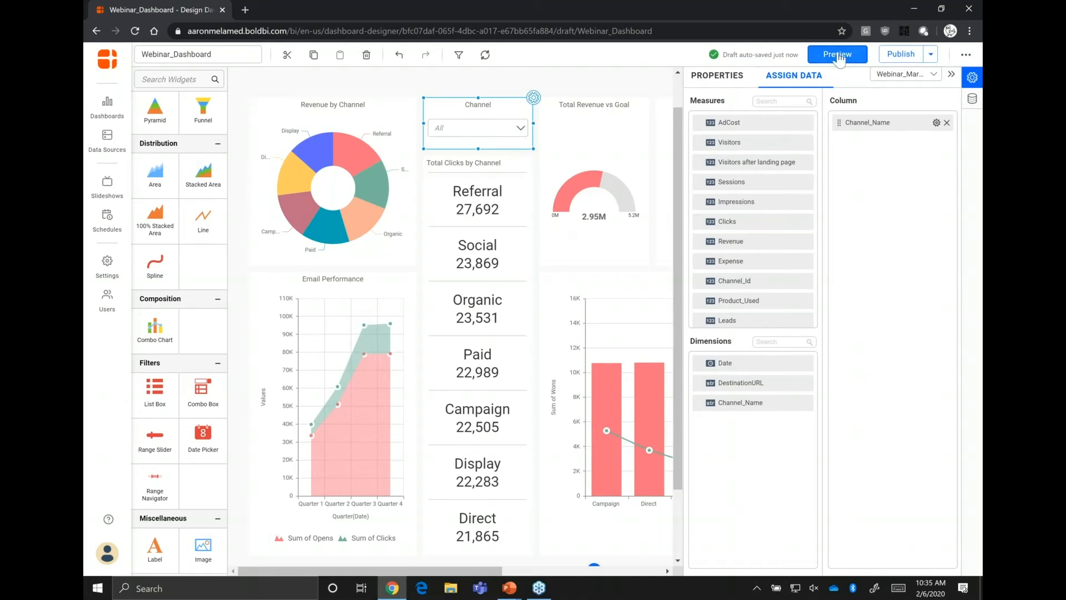
Preview the dashboard and filter it to the Organic and Paid channels with the Channel combo box.
{"action": "left_click", "coordinate": [839, 56]}
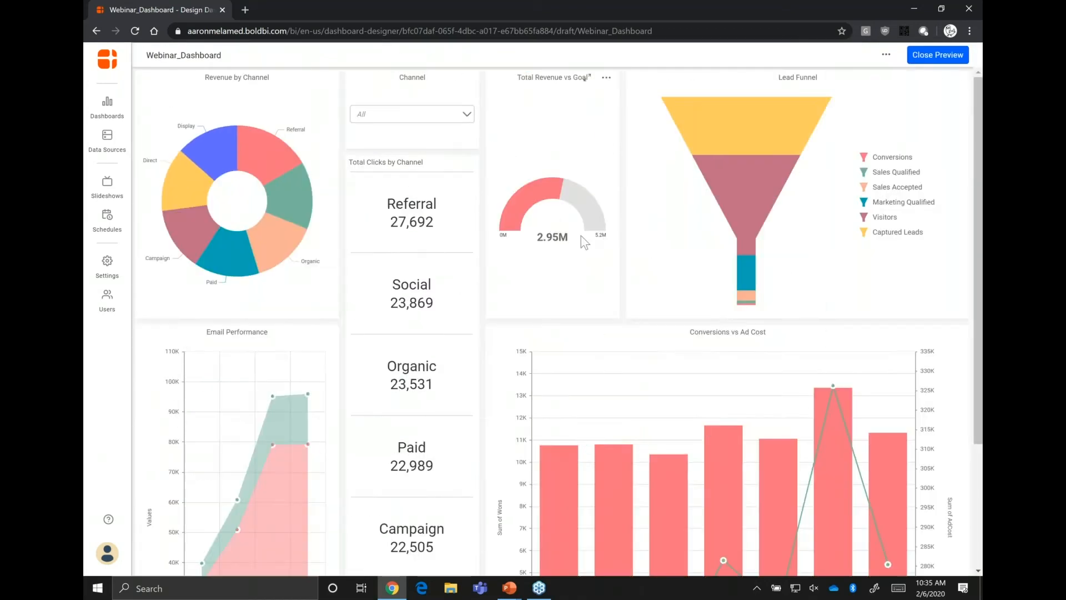
{"action": "scroll", "coordinate": [580, 236], "scroll_direction": "down", "scroll_amount": 3}
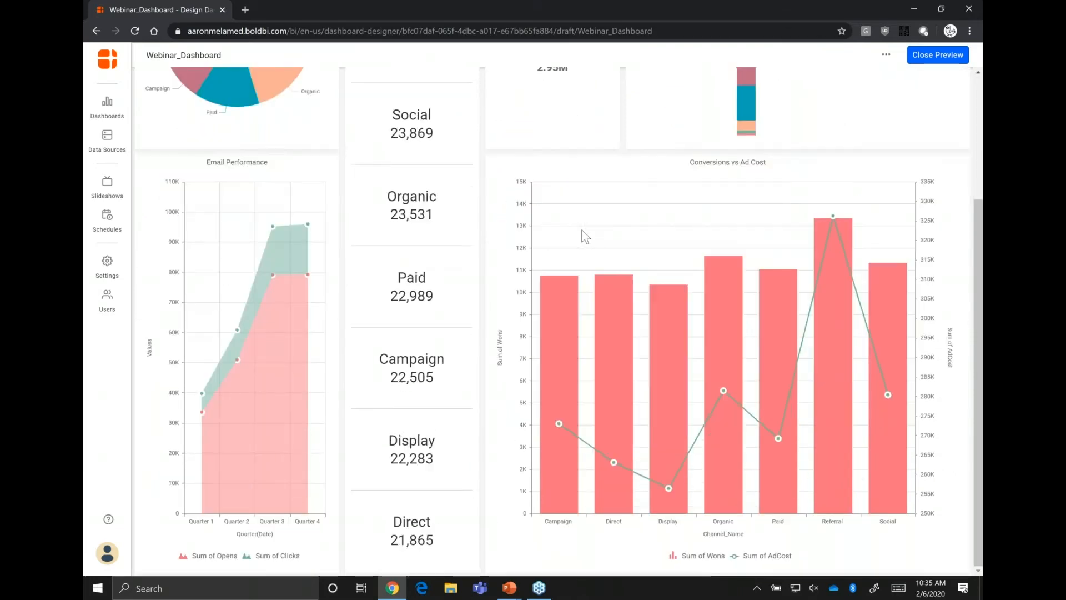
{"action": "scroll", "coordinate": [583, 236], "scroll_direction": "up", "scroll_amount": 3}
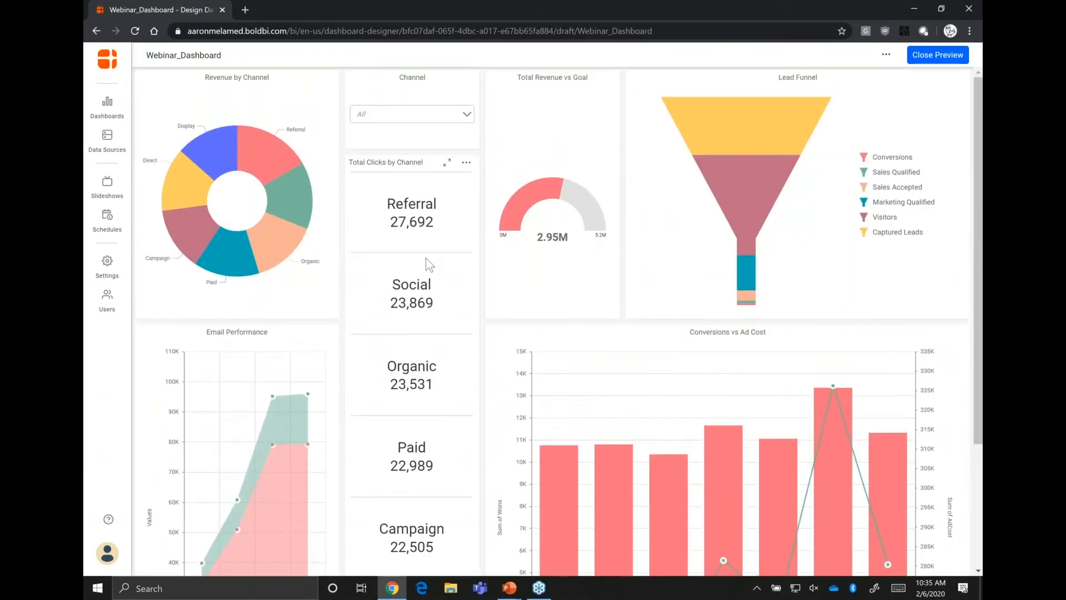
{"action": "left_click", "coordinate": [465, 124]}
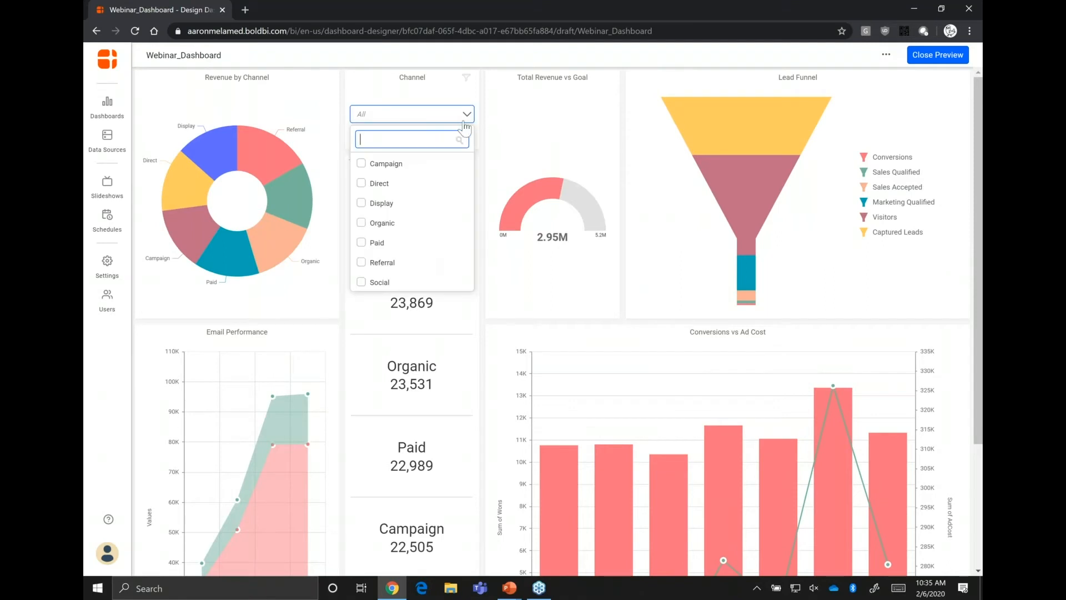
{"action": "left_click", "coordinate": [362, 223]}
{"action": "left_click", "coordinate": [361, 243]}
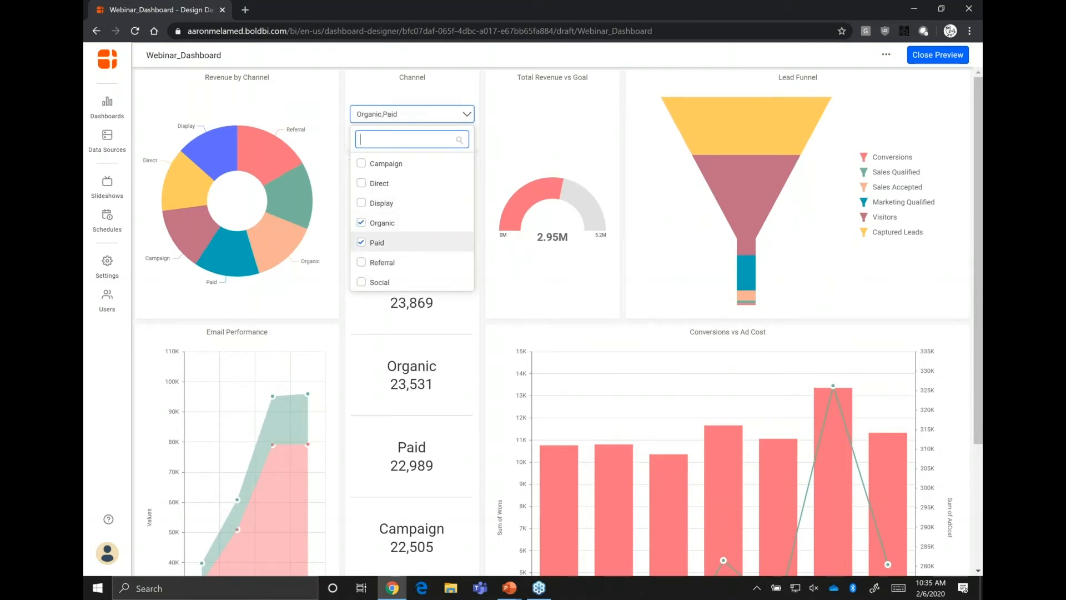
{"action": "left_click", "coordinate": [447, 97]}
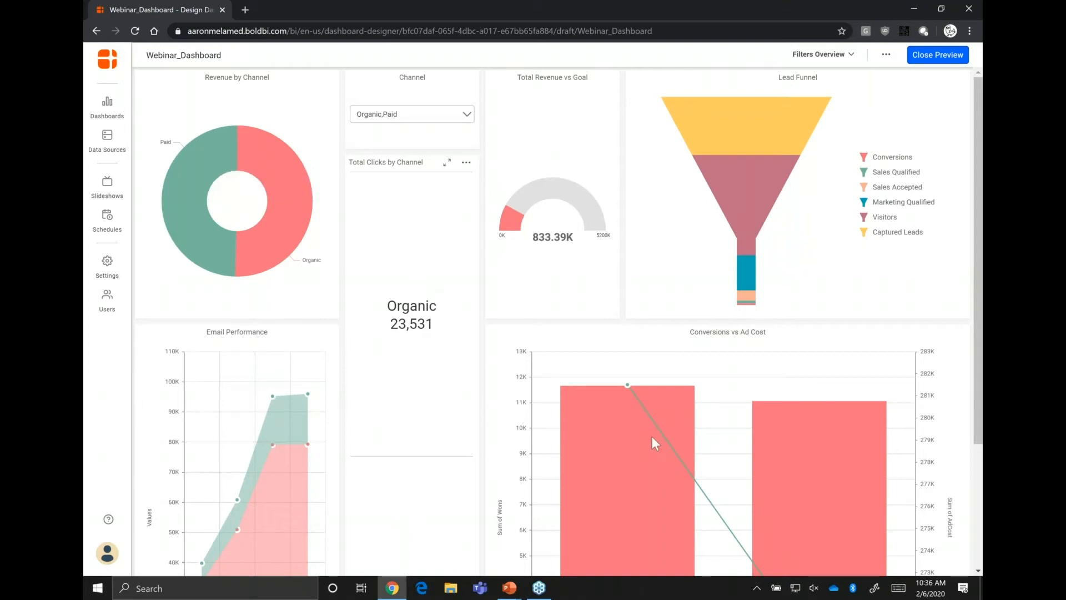
Examine the filtered widgets down to the Conversions vs Ad Cost chart, then close the preview.
{"action": "scroll", "coordinate": [567, 406], "scroll_direction": "down", "scroll_amount": 3}
{"action": "mouse_move", "coordinate": [690, 442]}
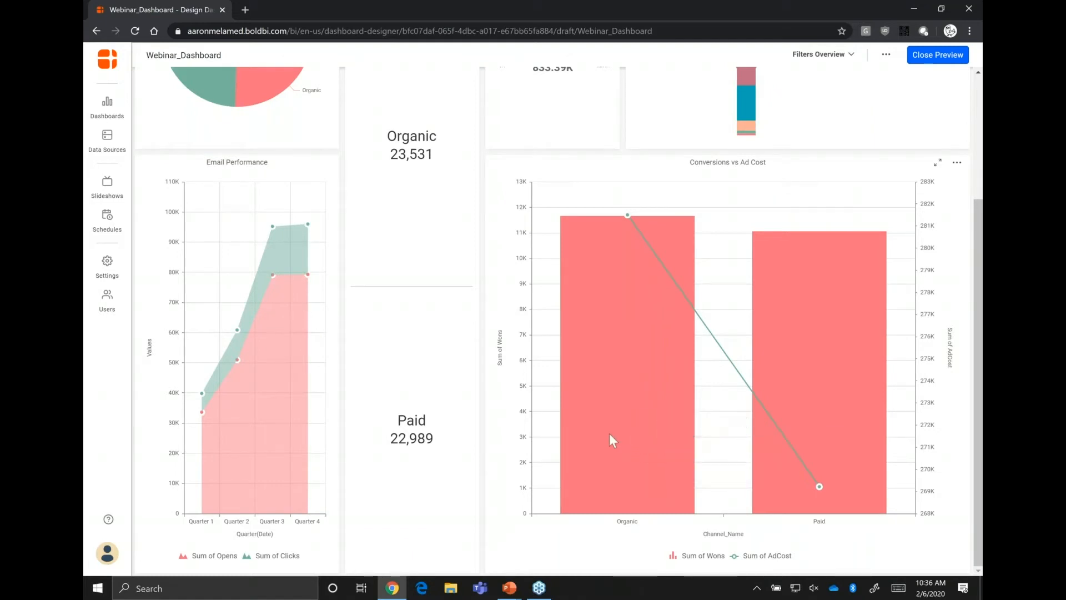
{"action": "scroll", "coordinate": [628, 441], "scroll_direction": "up", "scroll_amount": 3}
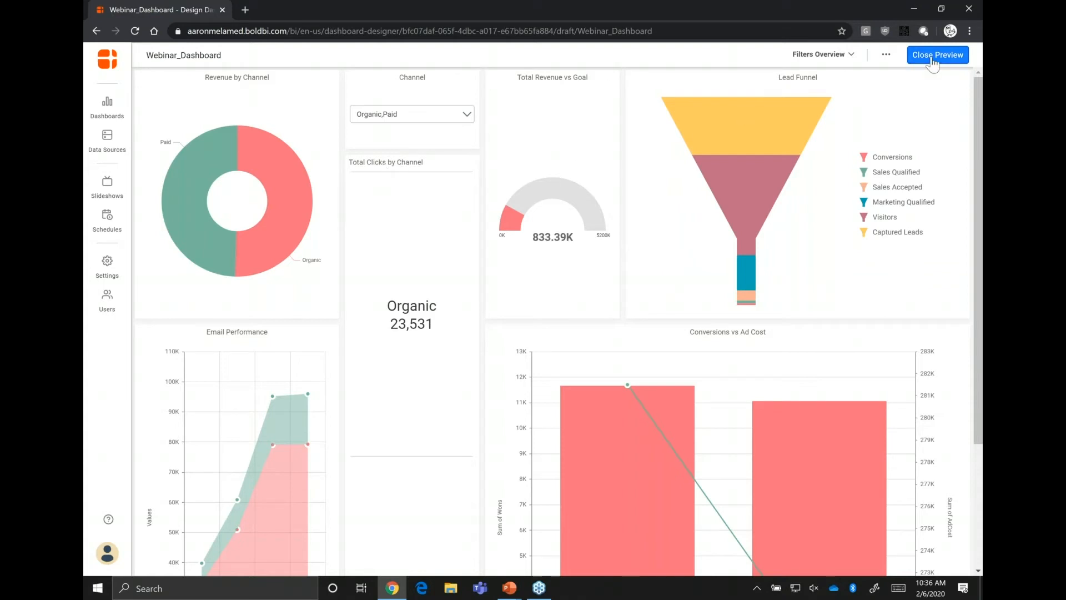
{"action": "left_click", "coordinate": [945, 54]}
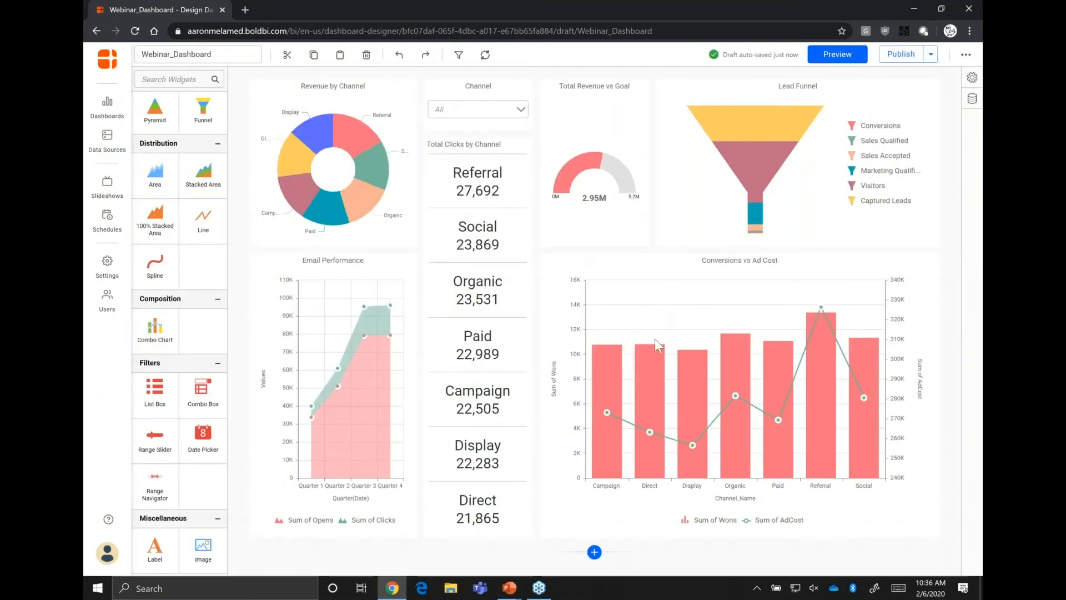
Make the Email Performance chart act as a master widget, then collapse its settings.
{"action": "mouse_move", "coordinate": [650, 350]}
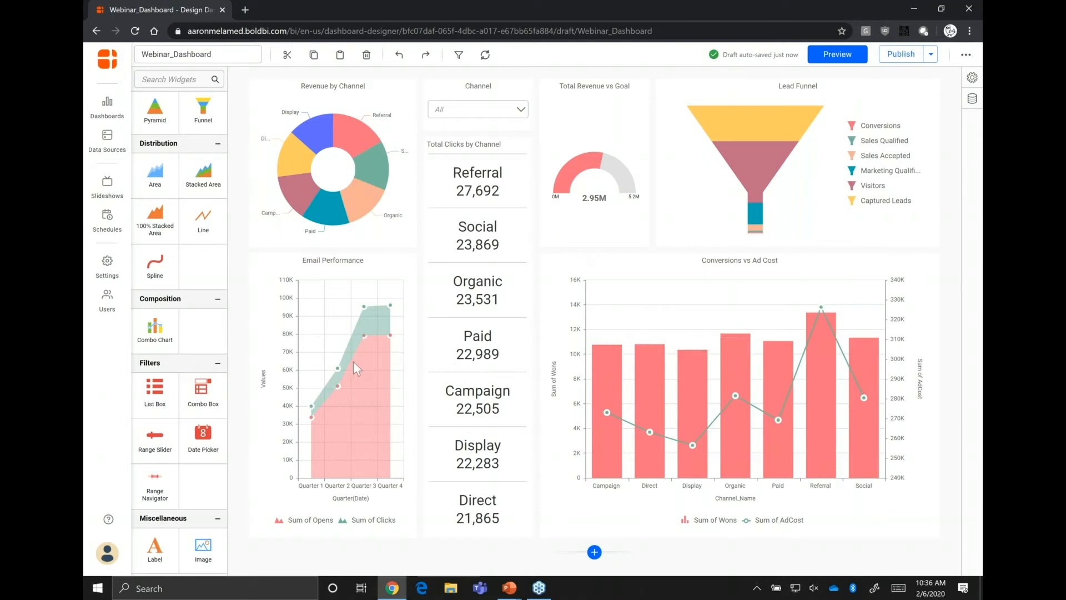
{"action": "left_click", "coordinate": [382, 464]}
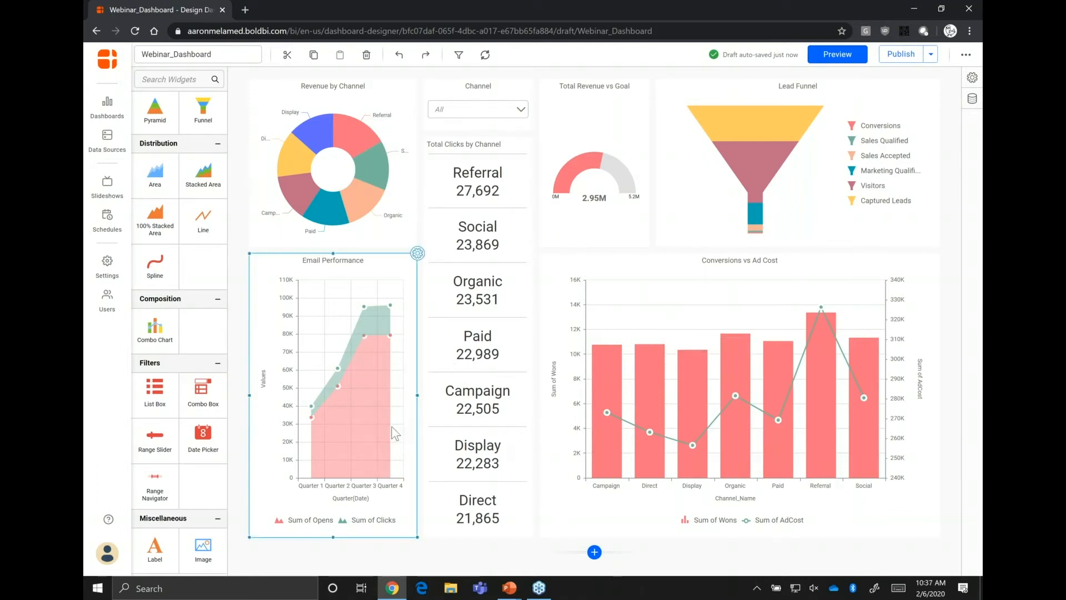
{"action": "left_click", "coordinate": [417, 253]}
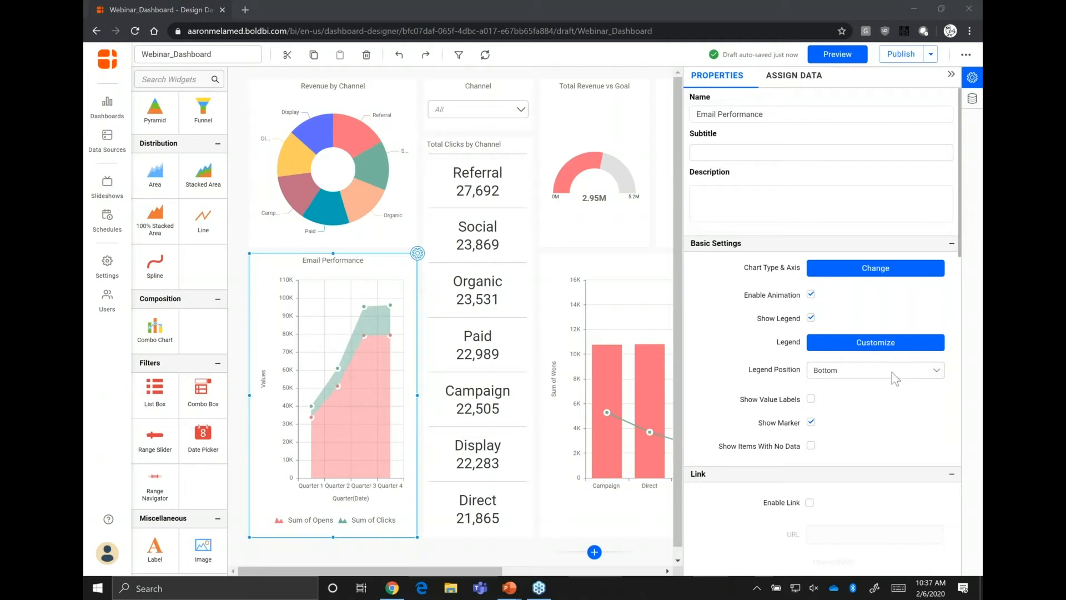
{"action": "scroll", "coordinate": [747, 365], "scroll_direction": "down", "scroll_amount": 8}
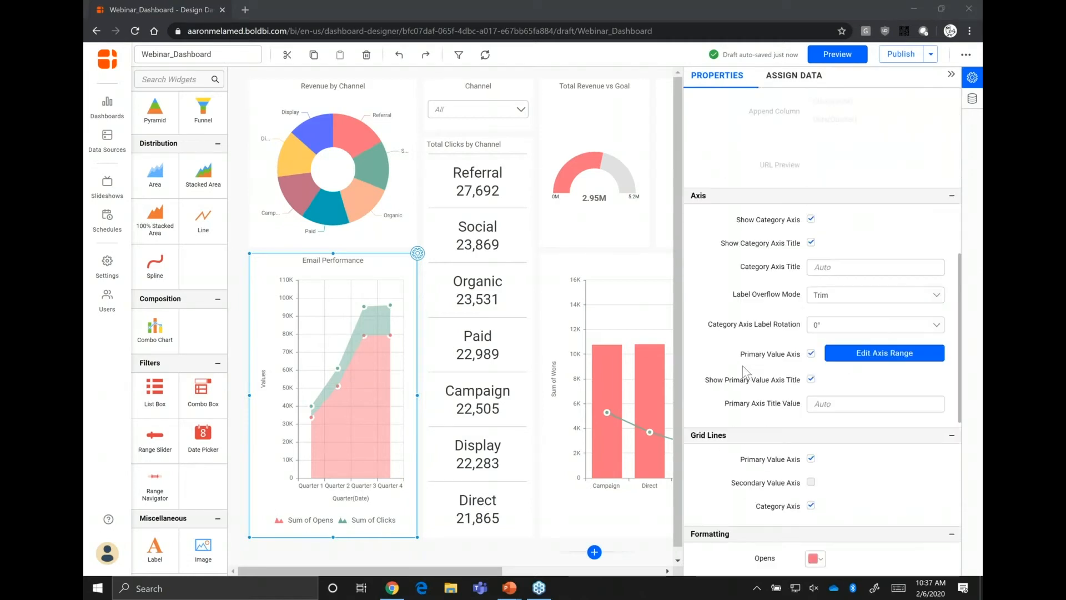
{"action": "scroll", "coordinate": [742, 365], "scroll_direction": "down", "scroll_amount": 4}
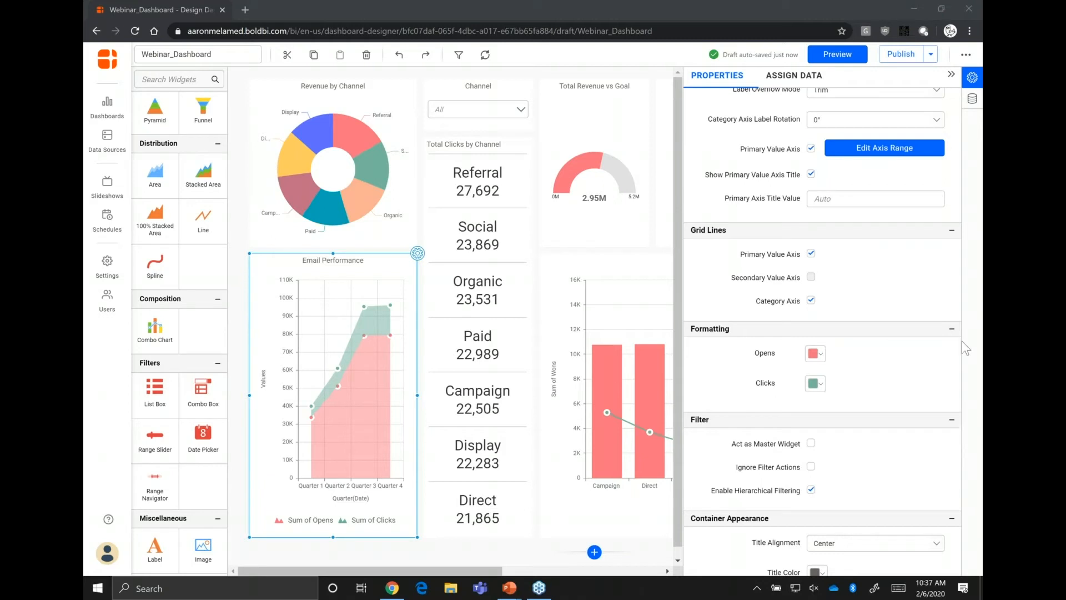
{"action": "left_click", "coordinate": [811, 443]}
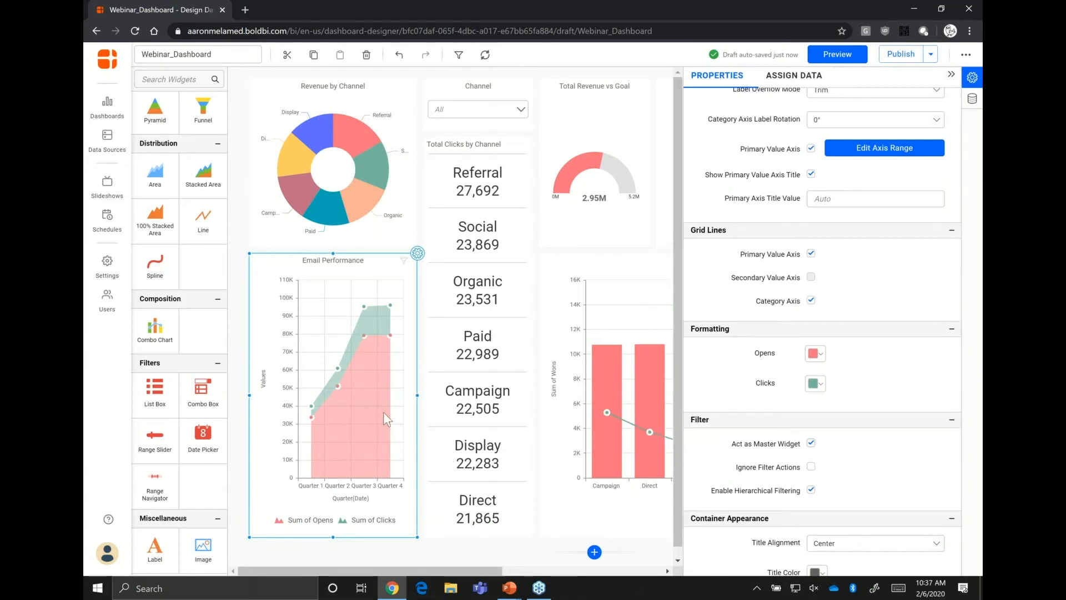
{"action": "left_click", "coordinate": [952, 74]}
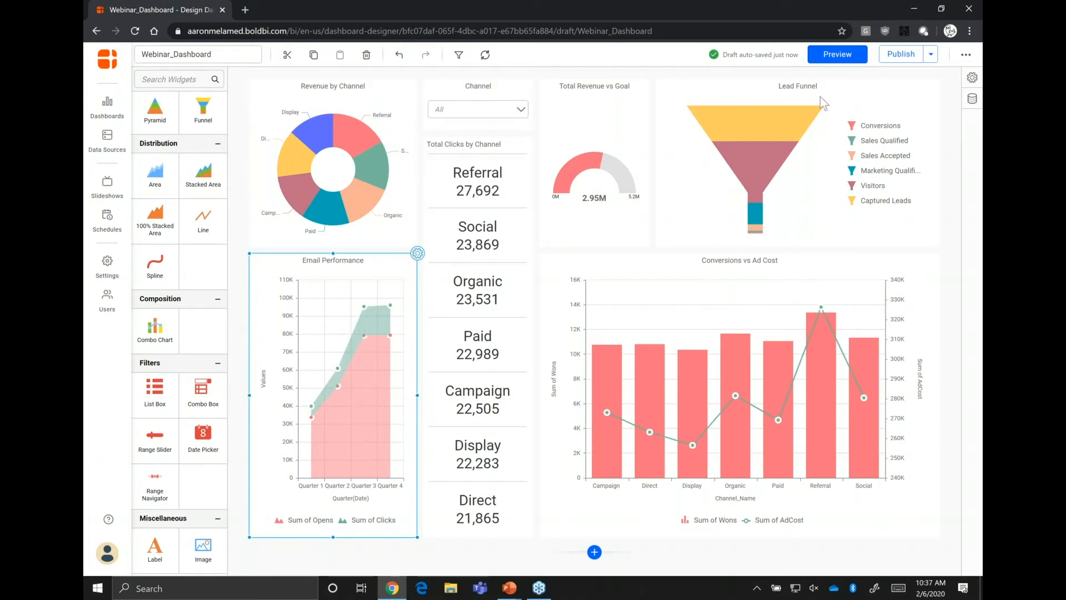
Preview the dashboard and filter it by the Quarter 2 point of the Email Performance chart.
{"action": "left_click", "coordinate": [824, 58]}
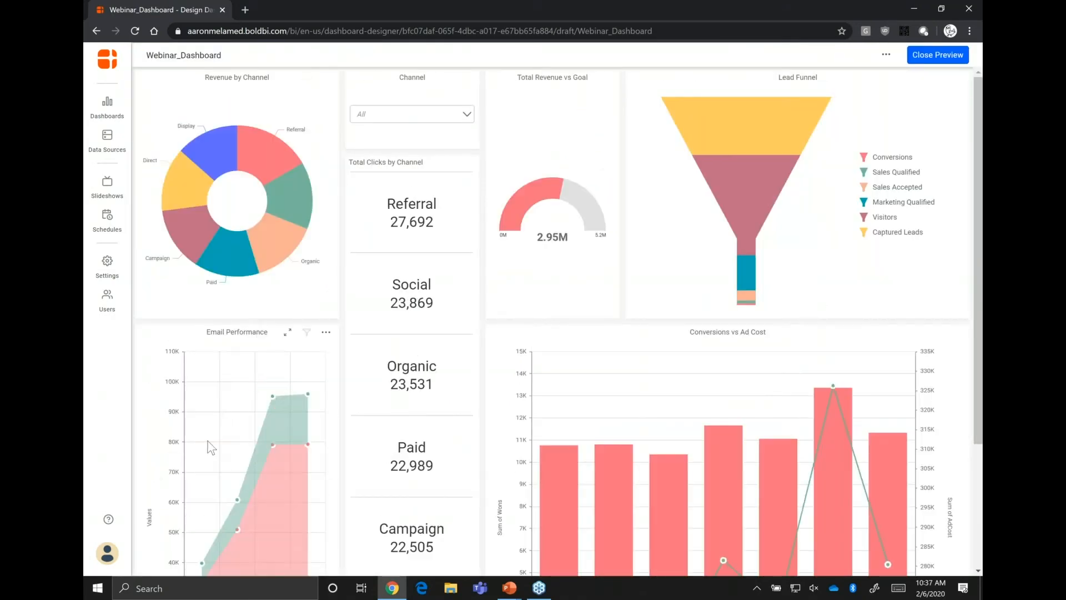
{"action": "scroll", "coordinate": [211, 447], "scroll_direction": "down", "scroll_amount": 3}
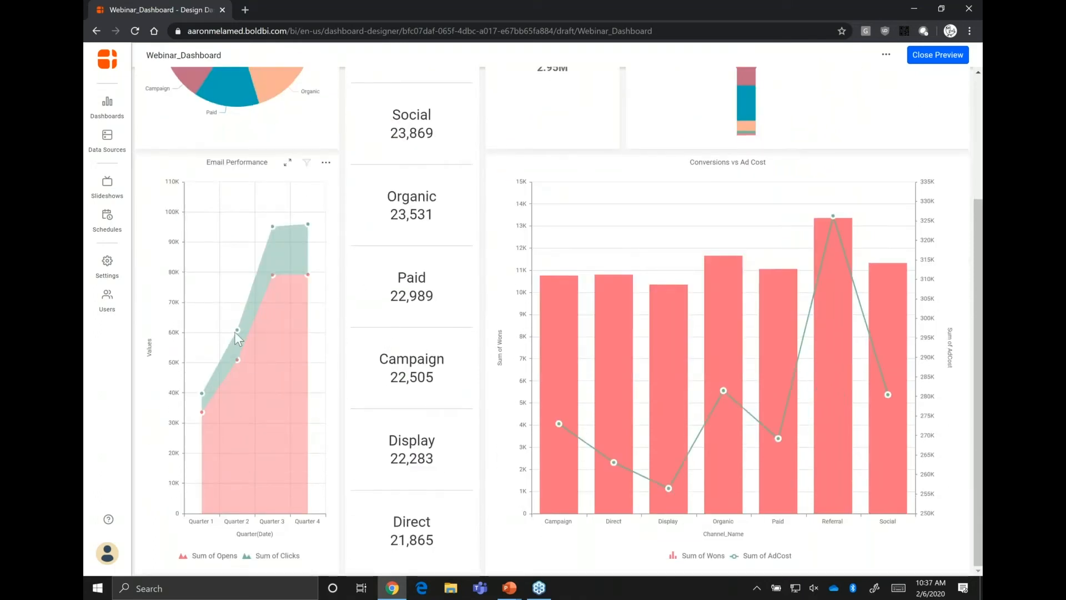
{"action": "mouse_move", "coordinate": [236, 331]}
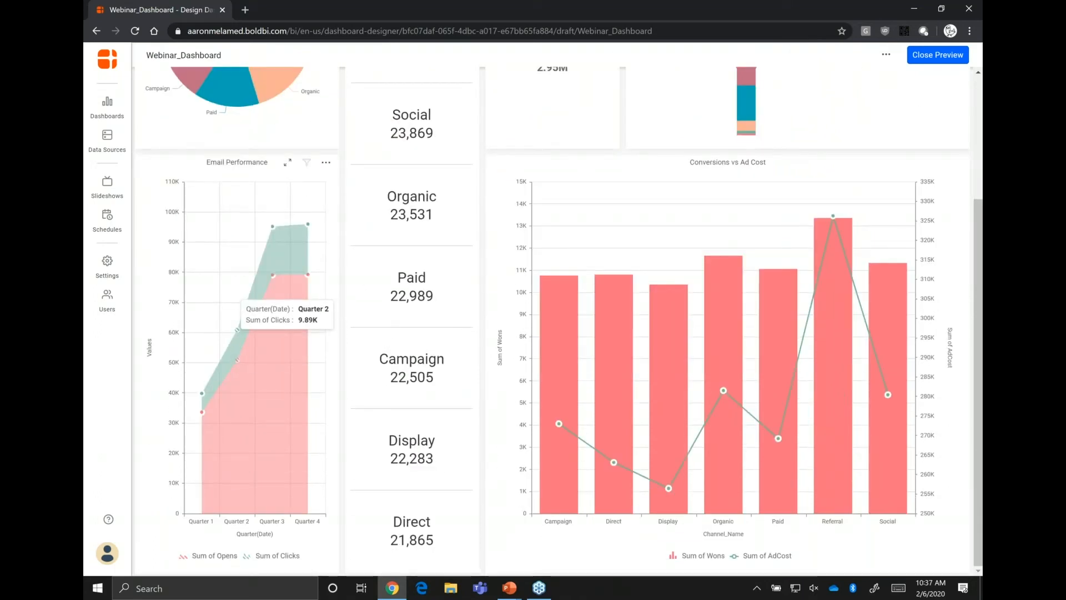
{"action": "left_click", "coordinate": [729, 364]}
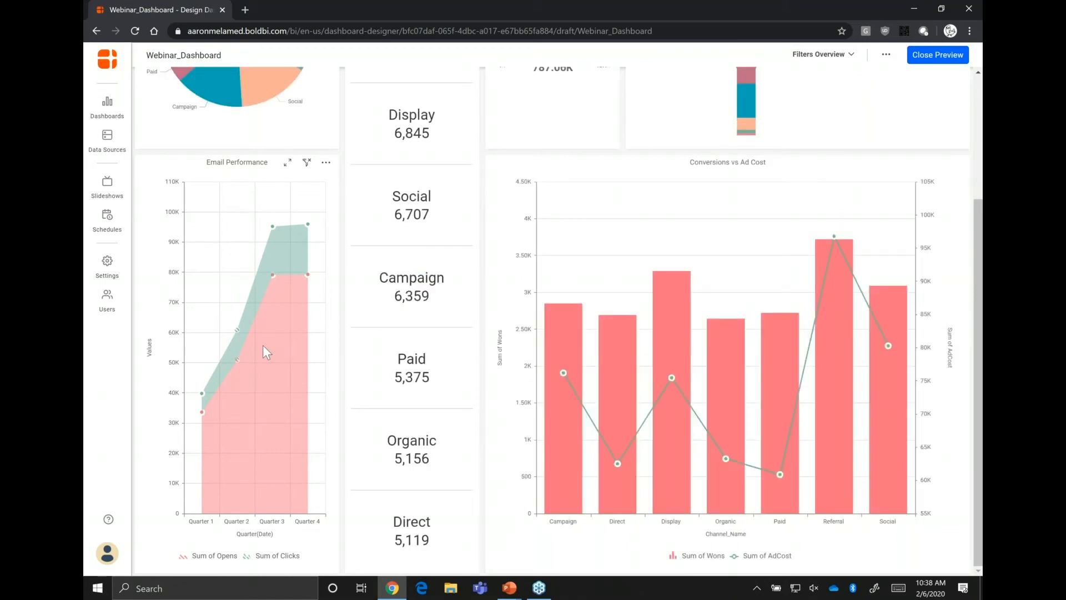
Examine all the widgets filtered by the Quarter 2 selection, comparing them with the Email Performance chart, then close the preview.
{"action": "scroll", "coordinate": [266, 351], "scroll_direction": "up", "scroll_amount": 3}
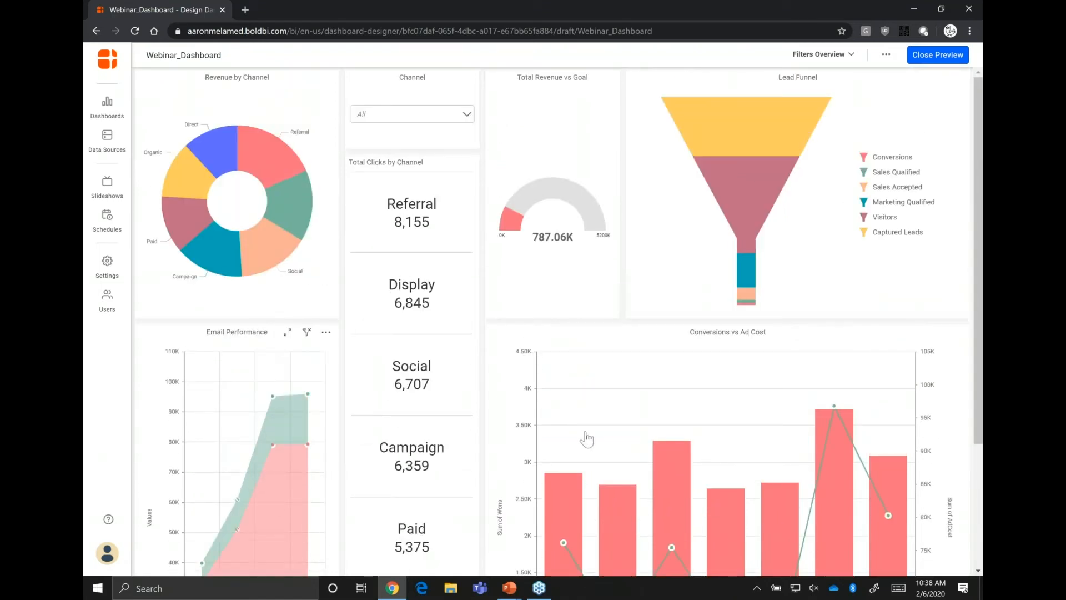
{"action": "scroll", "coordinate": [586, 439], "scroll_direction": "down", "scroll_amount": 2}
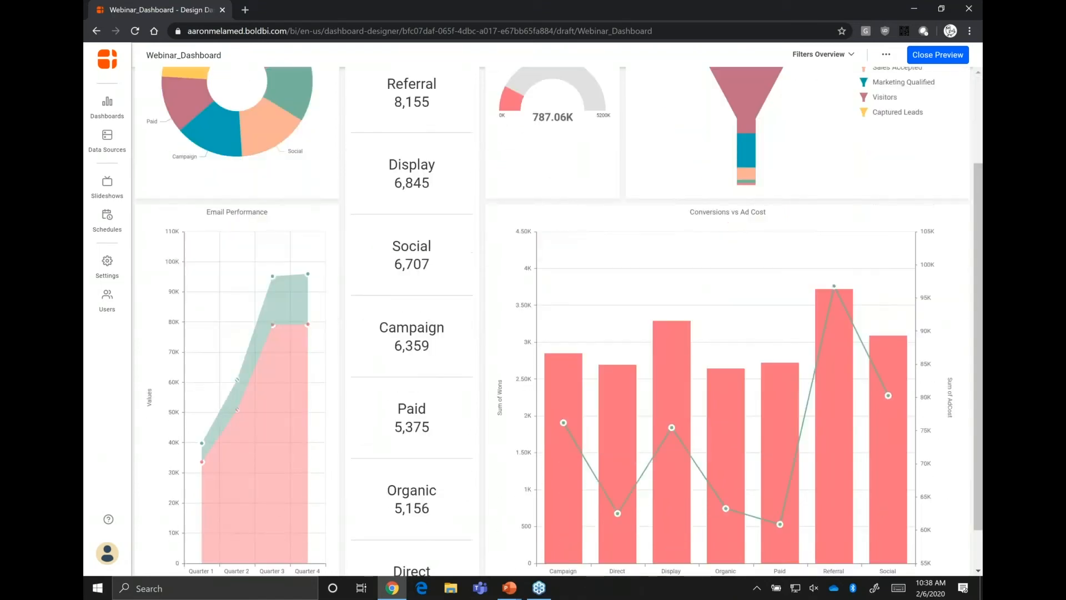
{"action": "scroll", "coordinate": [571, 385], "scroll_direction": "down", "scroll_amount": 1}
{"action": "scroll", "coordinate": [571, 385], "scroll_direction": "up", "scroll_amount": 3}
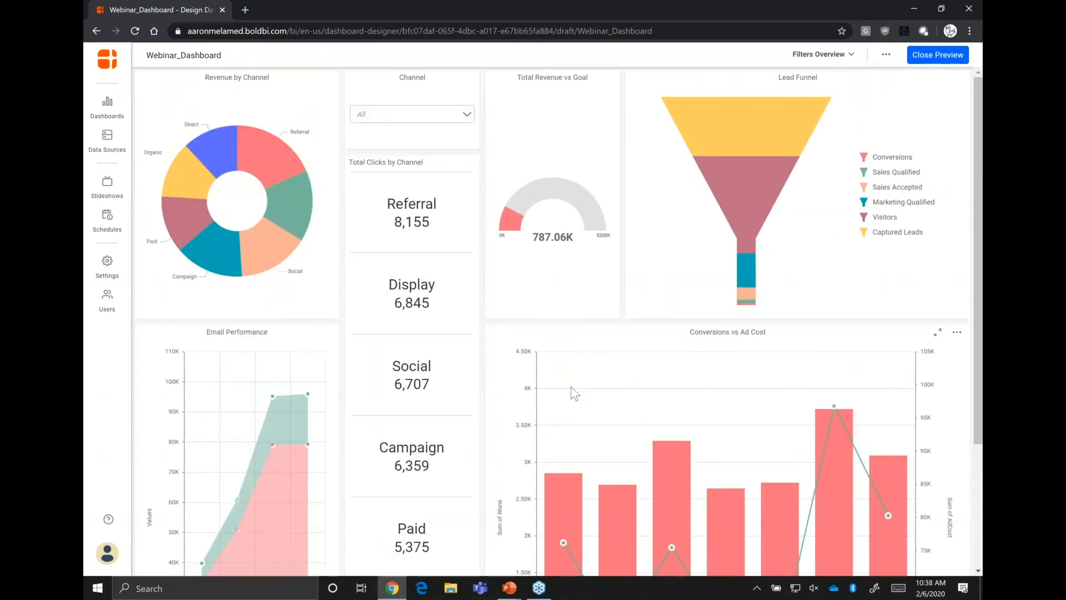
{"action": "scroll", "coordinate": [571, 387], "scroll_direction": "down", "scroll_amount": 2}
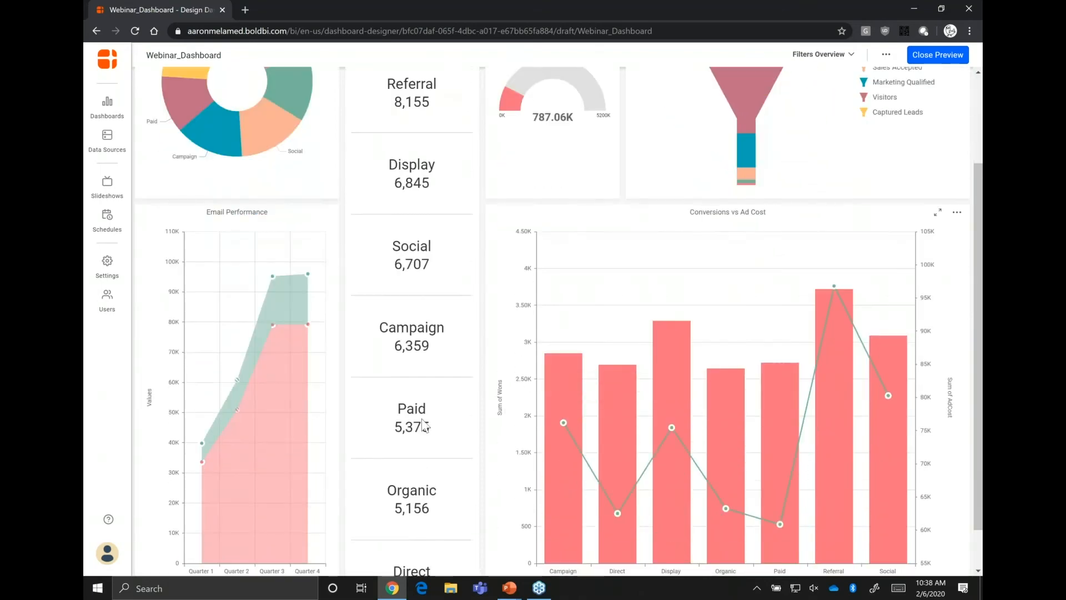
{"action": "scroll", "coordinate": [361, 481], "scroll_direction": "down", "scroll_amount": 1}
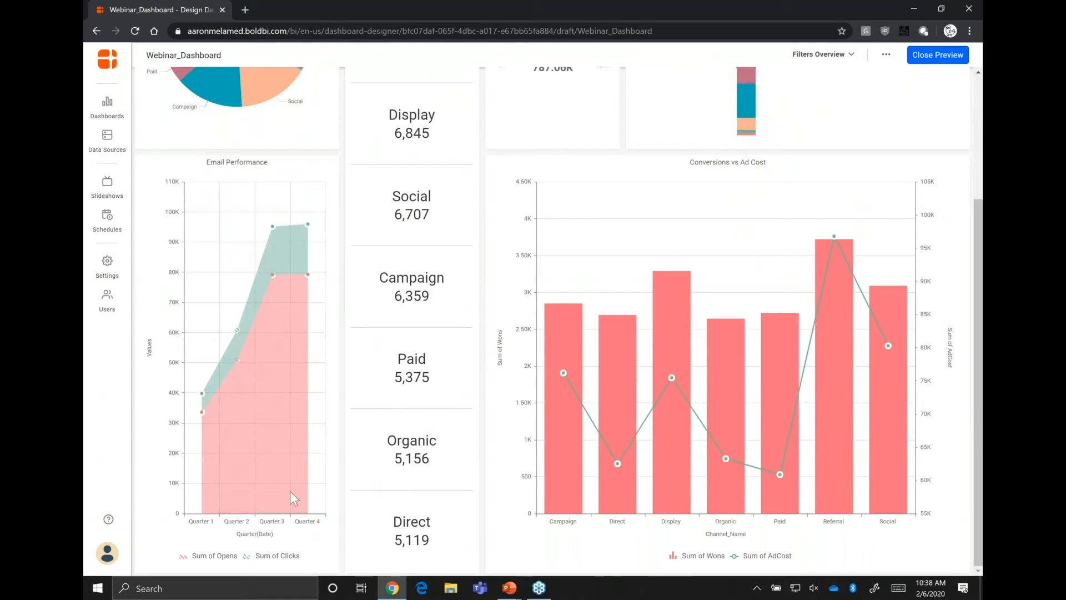
{"action": "scroll", "coordinate": [304, 234], "scroll_direction": "up", "scroll_amount": 3}
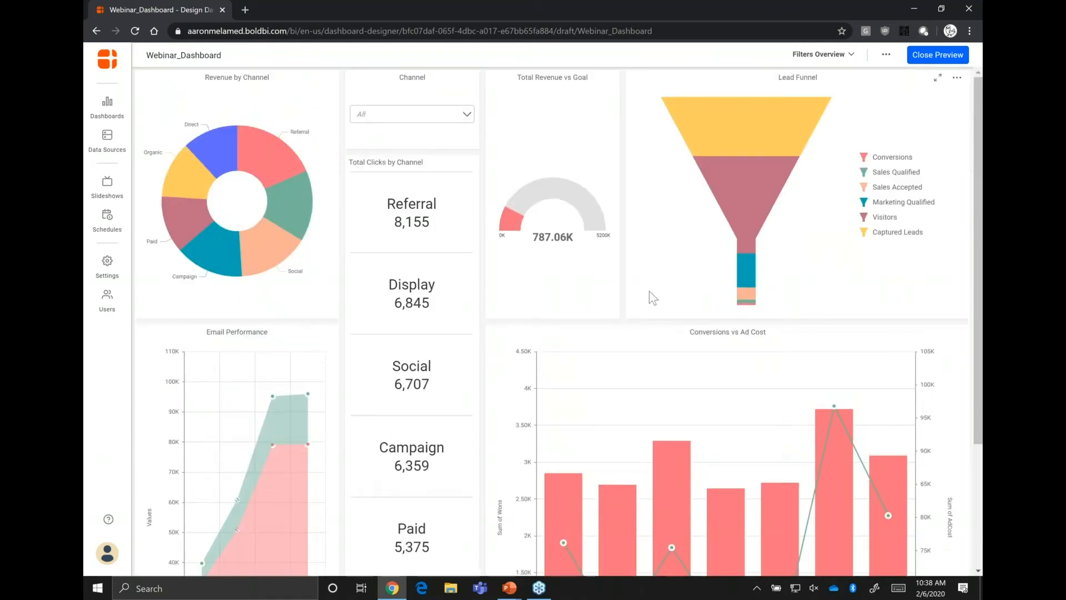
{"action": "scroll", "coordinate": [355, 397], "scroll_direction": "down", "scroll_amount": 2}
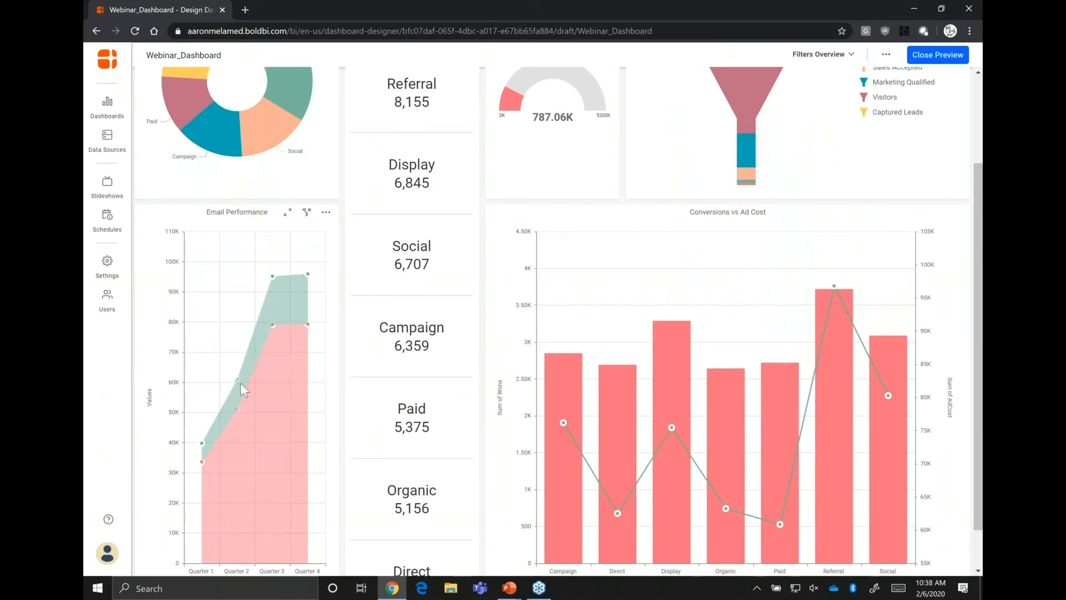
{"action": "mouse_move", "coordinate": [241, 383]}
{"action": "scroll", "coordinate": [562, 261], "scroll_direction": "up", "scroll_amount": 3}
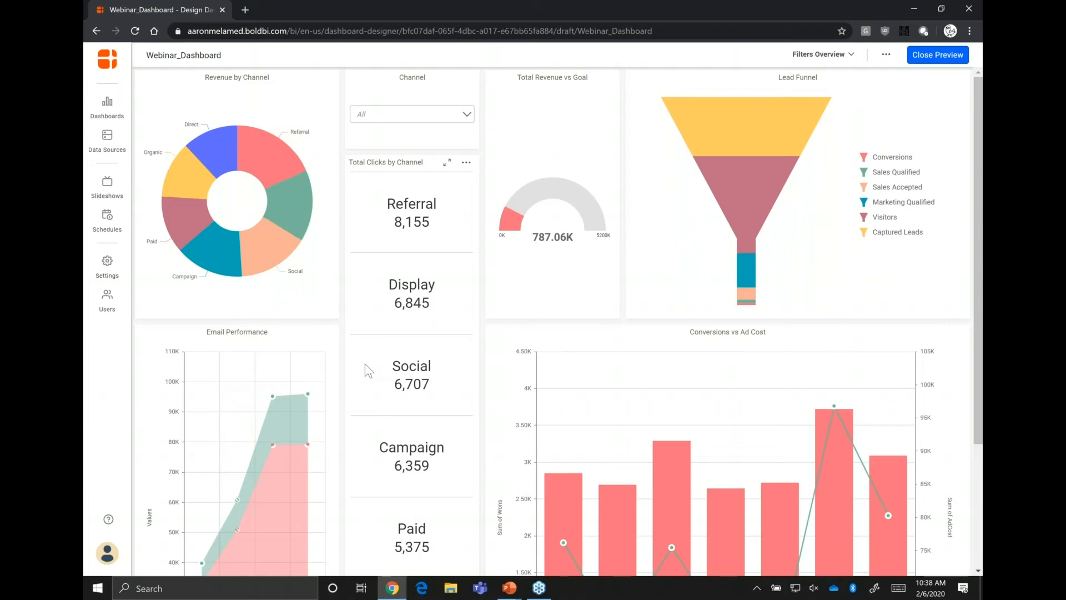
{"action": "scroll", "coordinate": [372, 362], "scroll_direction": "down", "scroll_amount": 3}
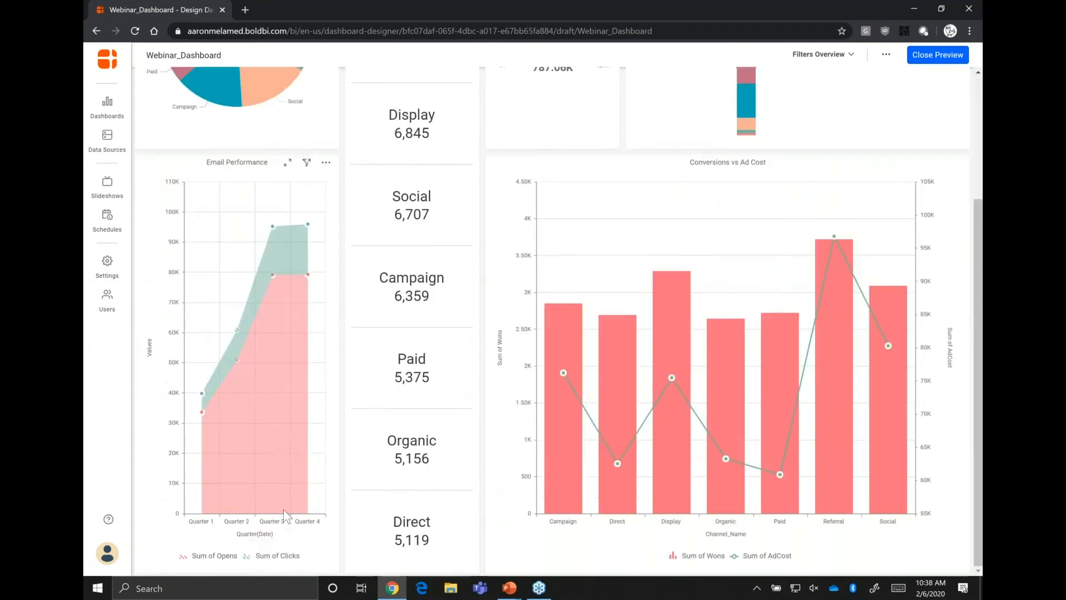
{"action": "scroll", "coordinate": [308, 459], "scroll_direction": "up", "scroll_amount": 3}
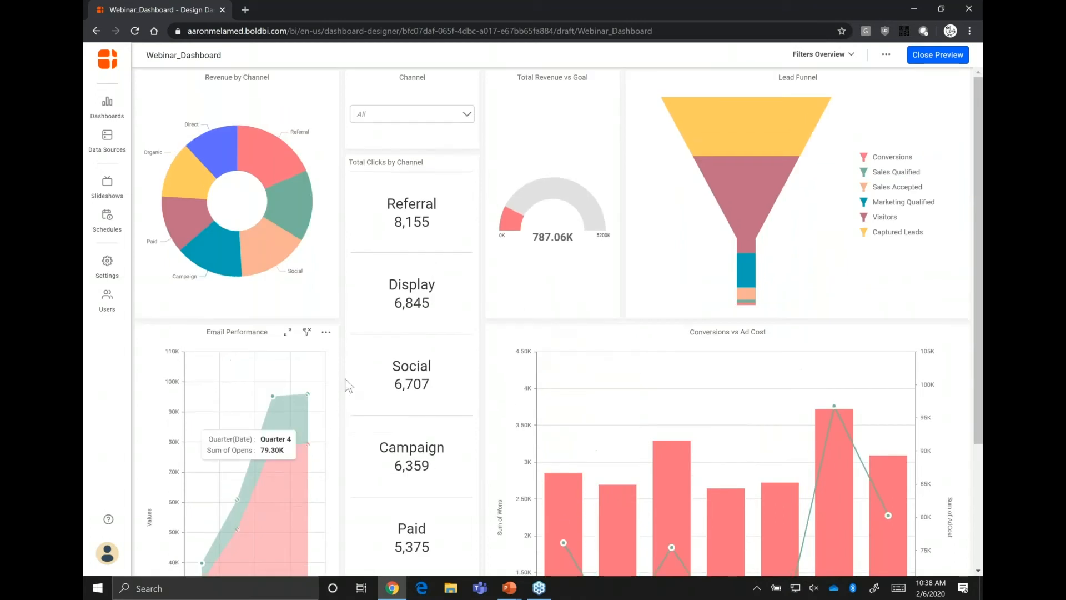
{"action": "left_click", "coordinate": [939, 55]}
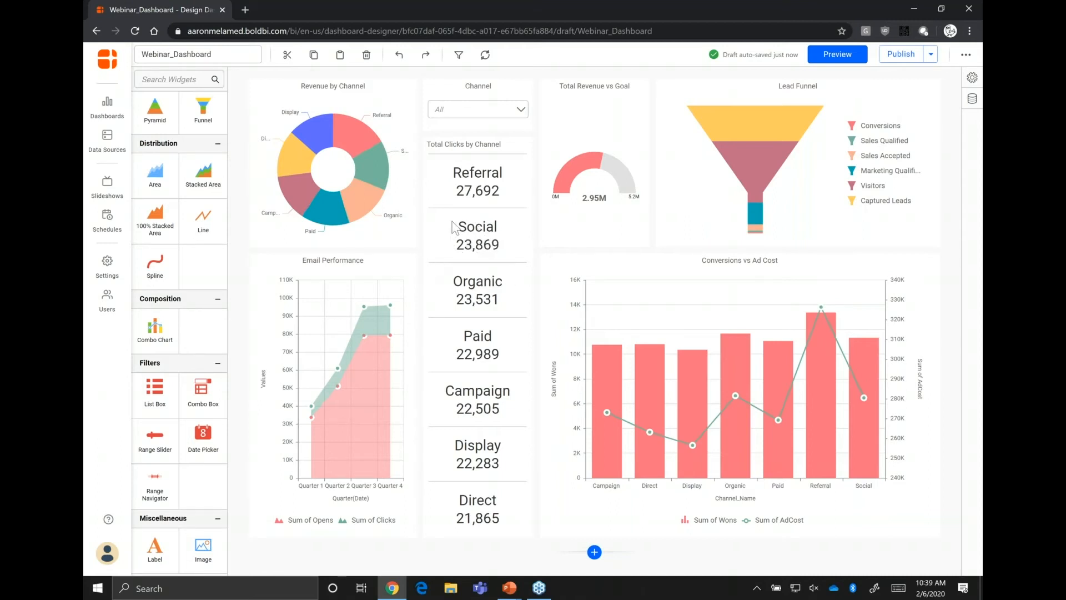
Review the filter configuration of the Channel and Email Performance master widgets, including Email Performance's custom column mappings, then cancel it.
{"action": "left_click", "coordinate": [459, 54]}
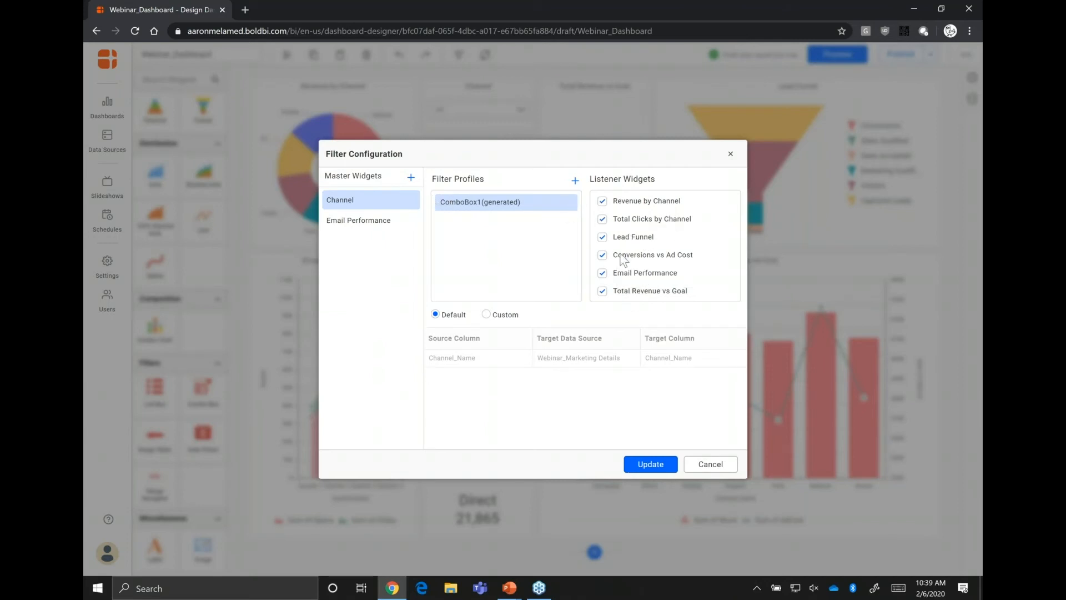
{"action": "left_click", "coordinate": [351, 222]}
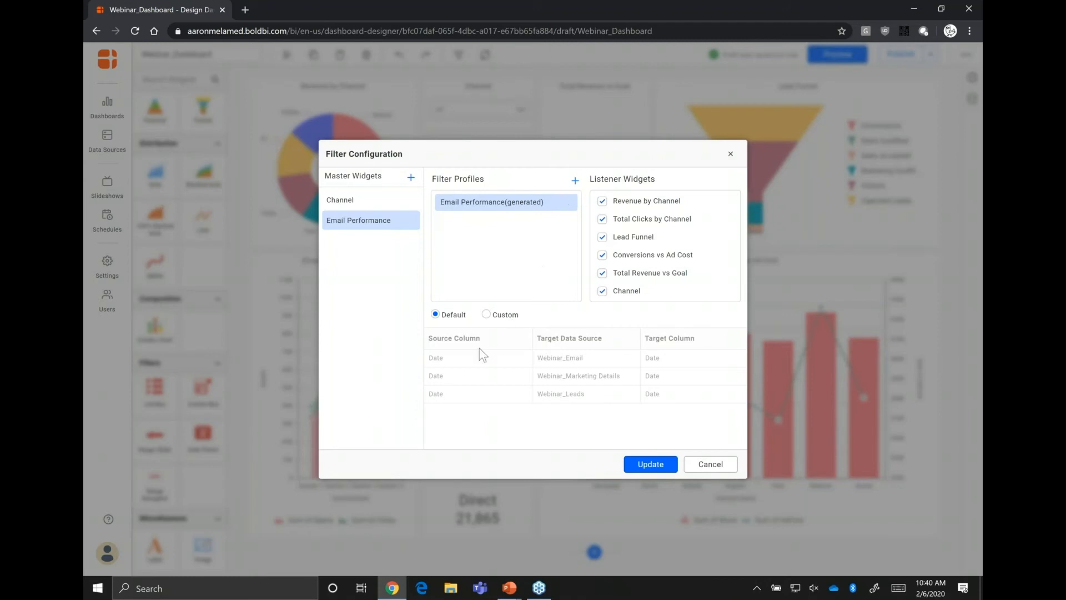
{"action": "left_click", "coordinate": [486, 315]}
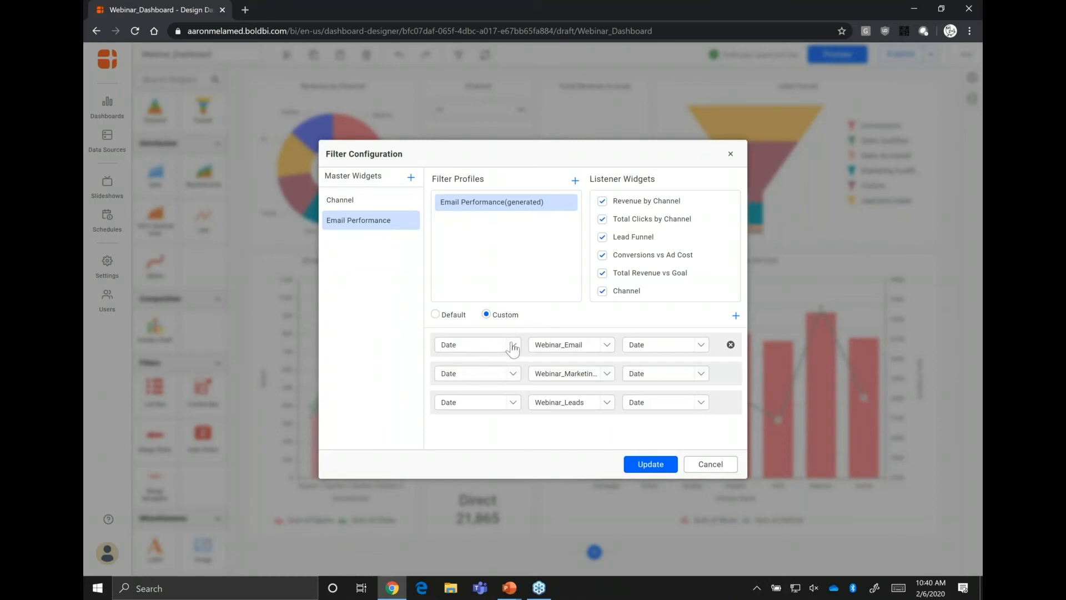
{"action": "left_click", "coordinate": [512, 345]}
{"action": "left_click", "coordinate": [512, 345]}
{"action": "left_click", "coordinate": [701, 345]}
{"action": "left_click", "coordinate": [701, 345]}
{"action": "left_click", "coordinate": [505, 345]}
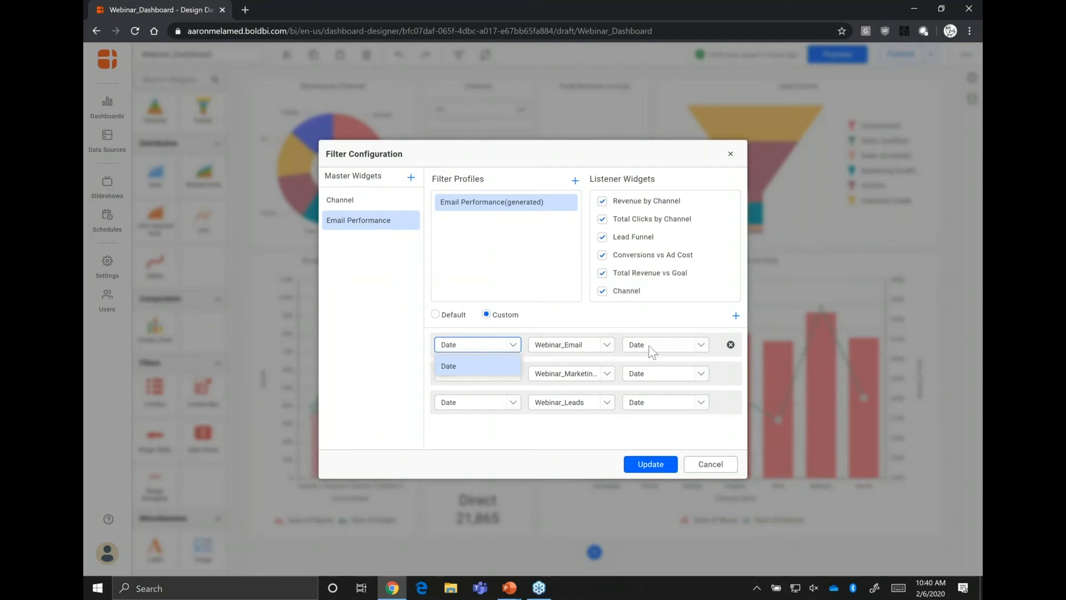
{"action": "left_click", "coordinate": [673, 347]}
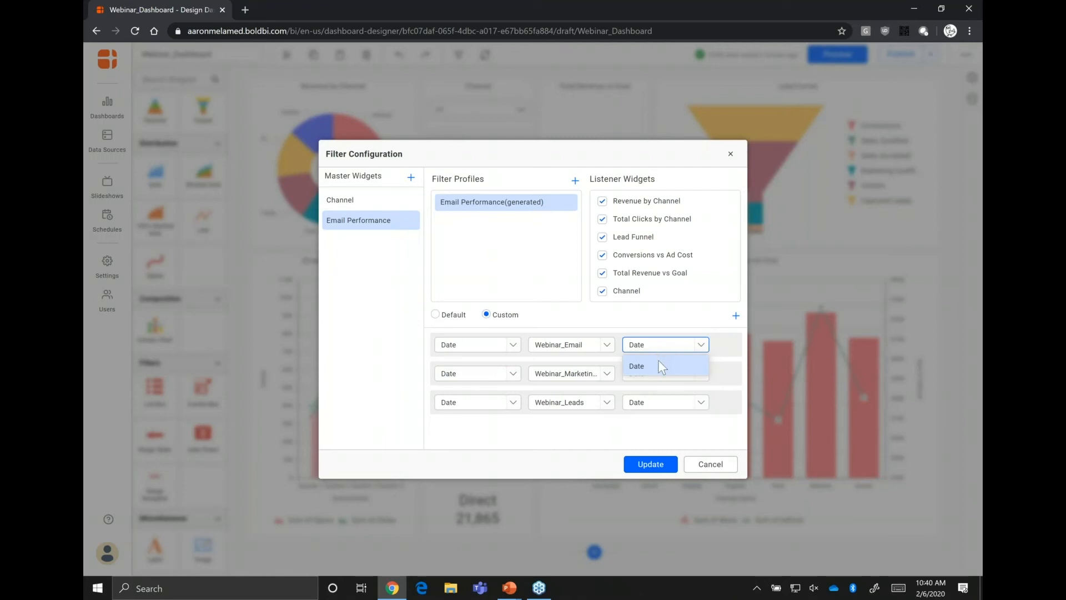
{"action": "left_click", "coordinate": [602, 449]}
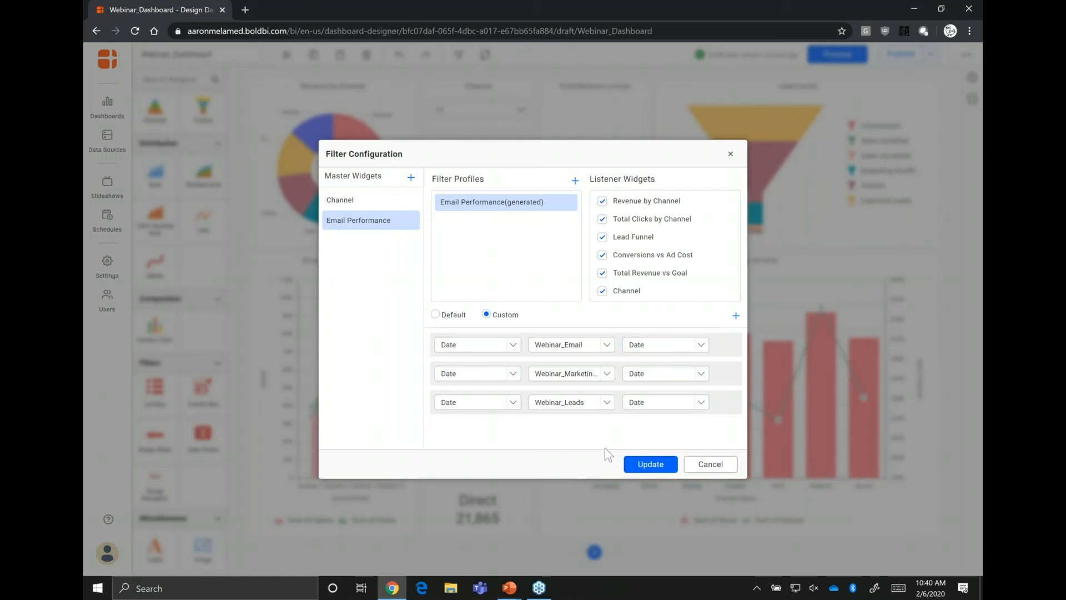
{"action": "left_click", "coordinate": [711, 464]}
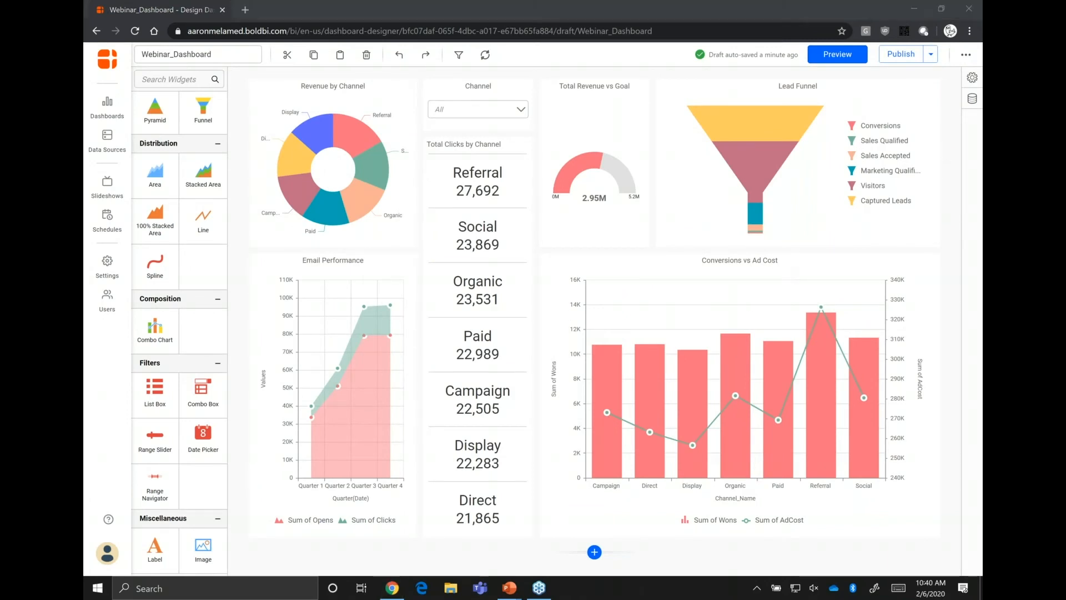
Enable the advanced series palette setting for the Revenue by Channel chart and open its color customization.
{"action": "mouse_move", "coordinate": [562, 195]}
{"action": "left_click", "coordinate": [332, 182]}
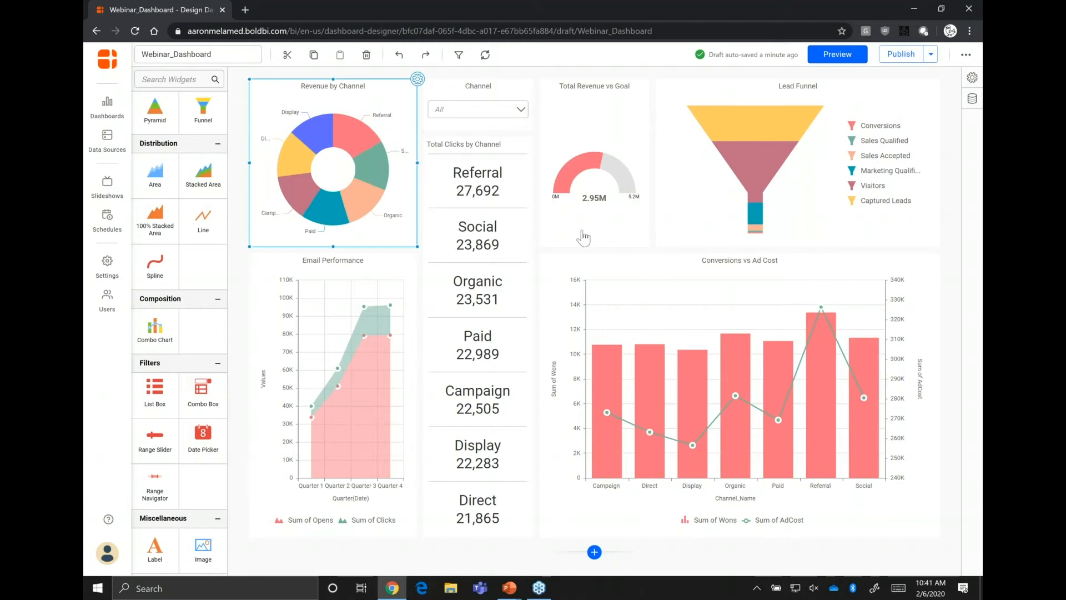
{"action": "left_click", "coordinate": [418, 79]}
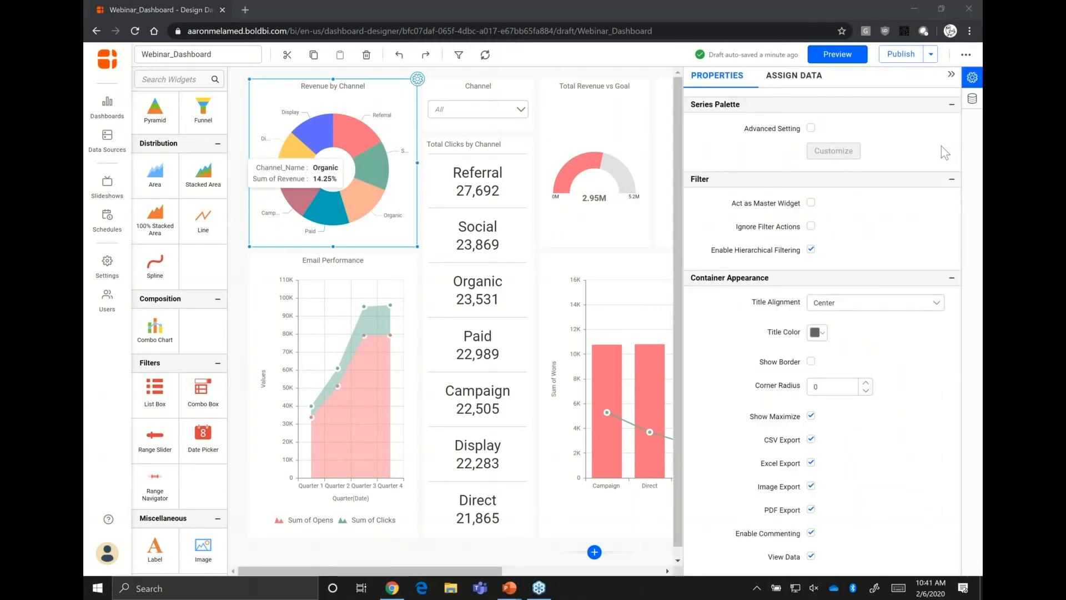
{"action": "scroll", "coordinate": [790, 167], "scroll_direction": "up", "scroll_amount": 1}
{"action": "scroll", "coordinate": [789, 167], "scroll_direction": "up", "scroll_amount": 1}
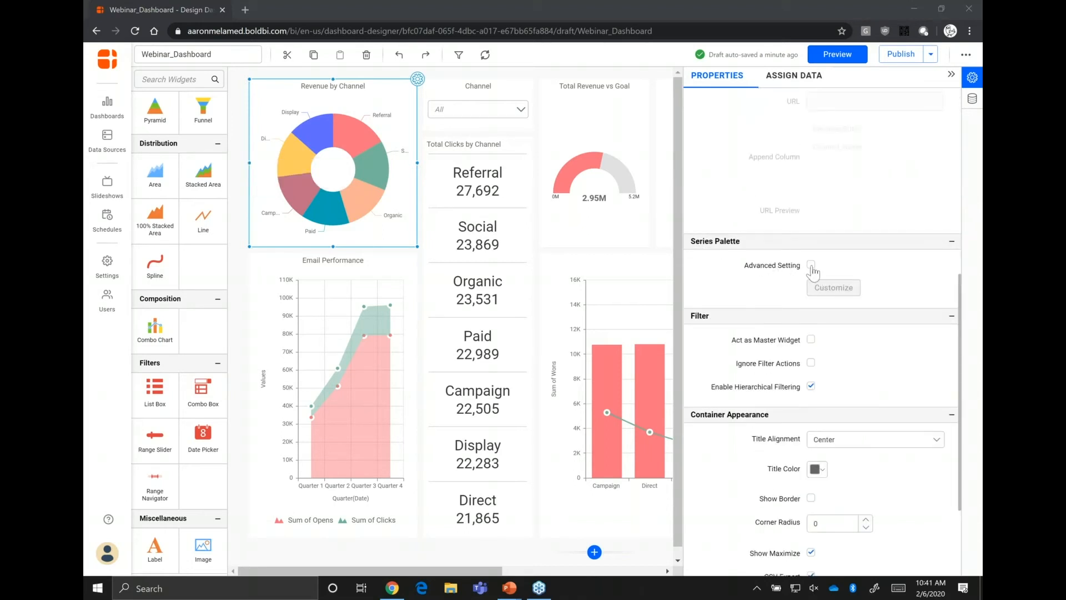
{"action": "left_click", "coordinate": [811, 265]}
{"action": "left_click", "coordinate": [833, 287]}
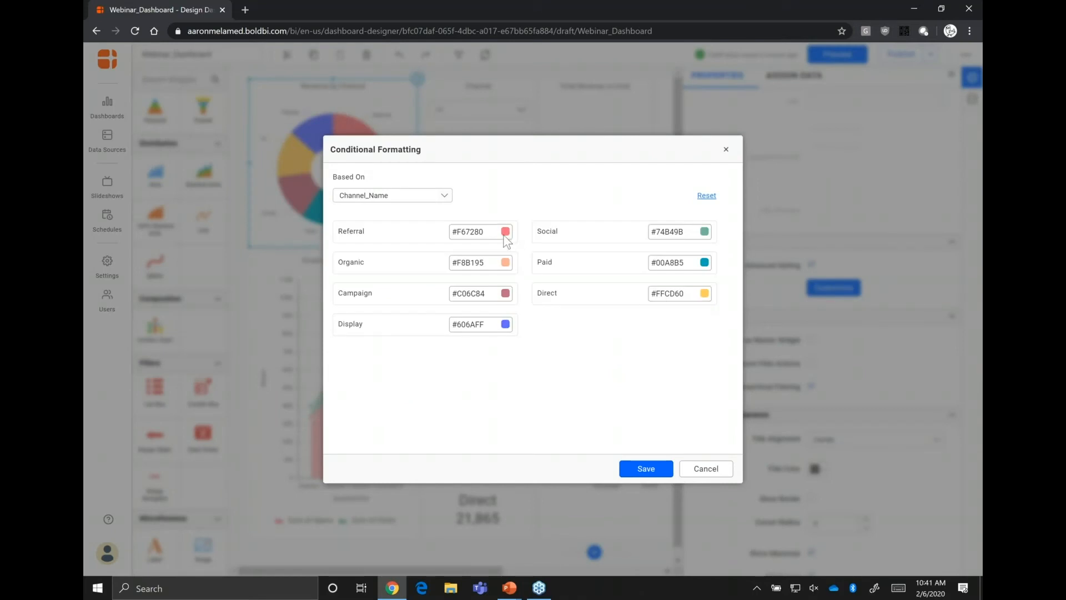
Set the Referral slice color to purple #9E00FA and save the conditional formatting.
{"action": "left_click", "coordinate": [505, 232]}
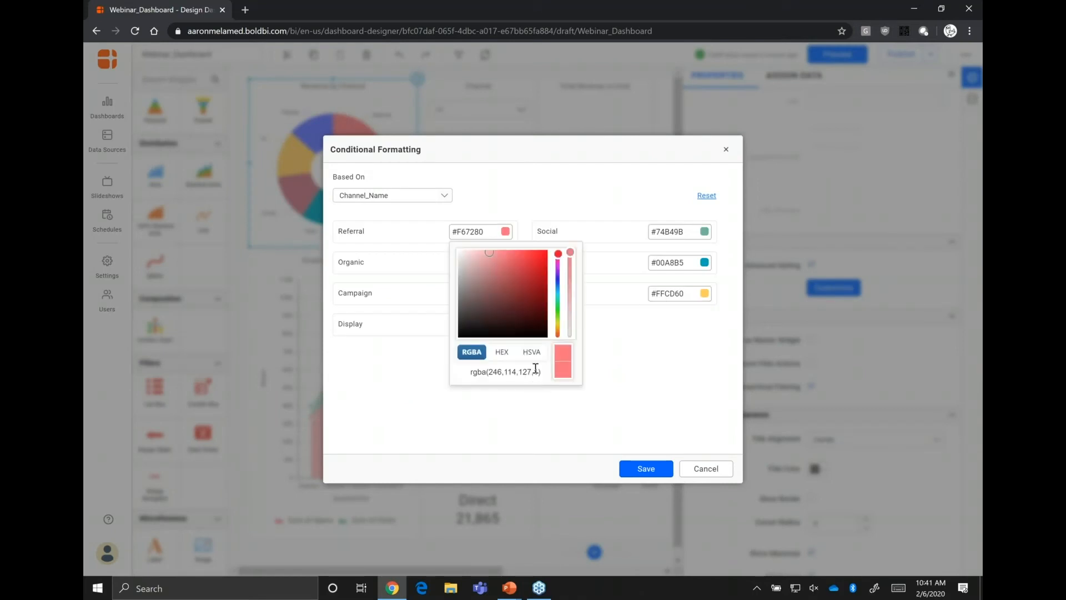
{"action": "mouse_move", "coordinate": [558, 272]}
{"action": "left_mouse_down"}
{"action": "mouse_move", "coordinate": [558, 281]}
{"action": "mouse_move", "coordinate": [536, 254]}
{"action": "mouse_move", "coordinate": [549, 252]}
{"action": "left_mouse_up"}
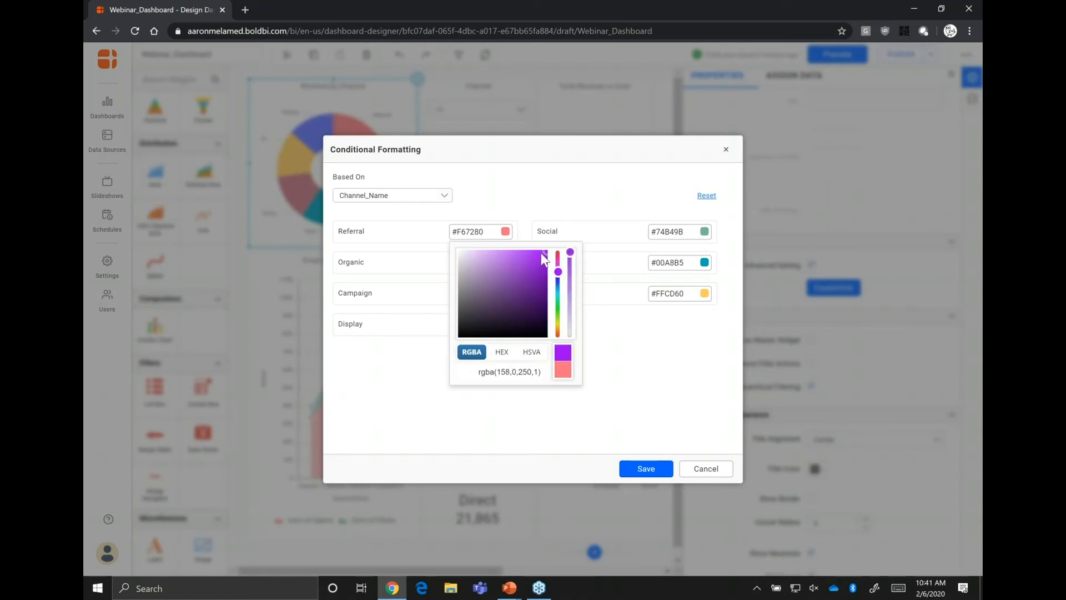
{"action": "left_click", "coordinate": [526, 356]}
{"action": "left_click", "coordinate": [502, 356]}
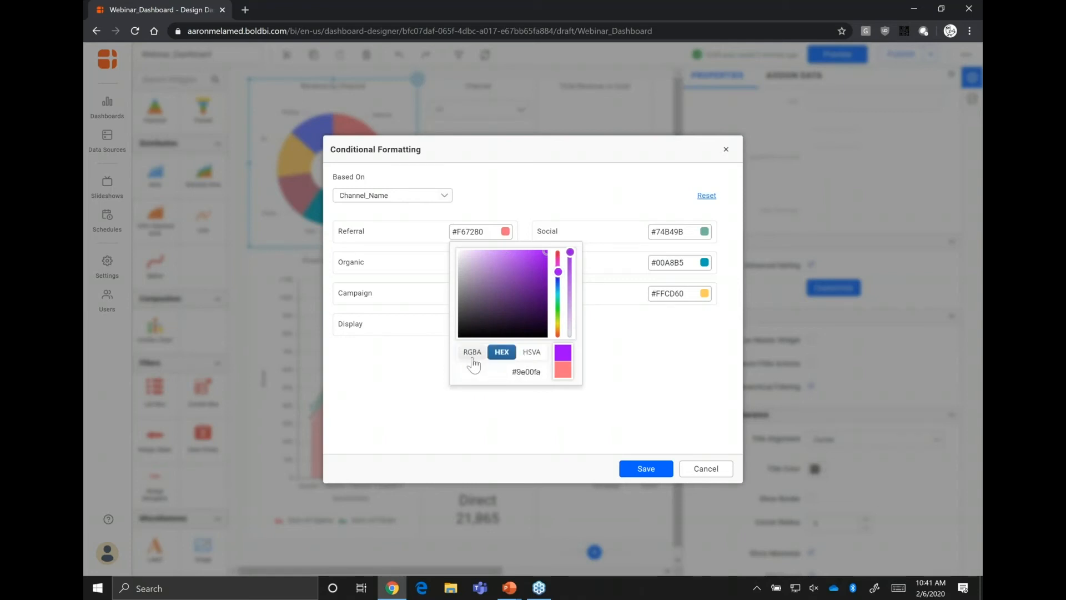
{"action": "left_click", "coordinate": [470, 356]}
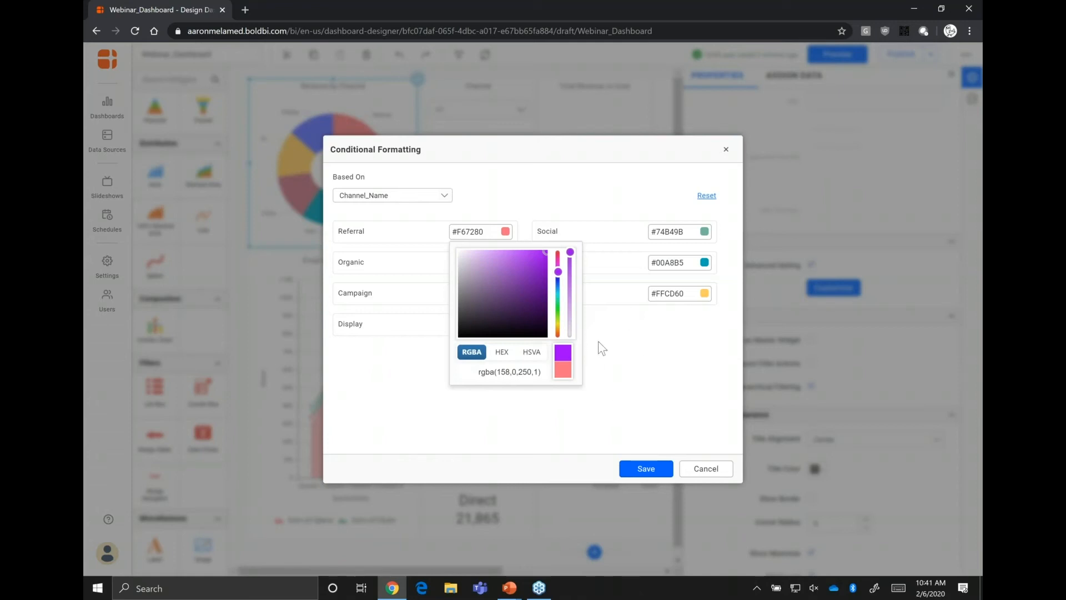
{"action": "left_click", "coordinate": [625, 348]}
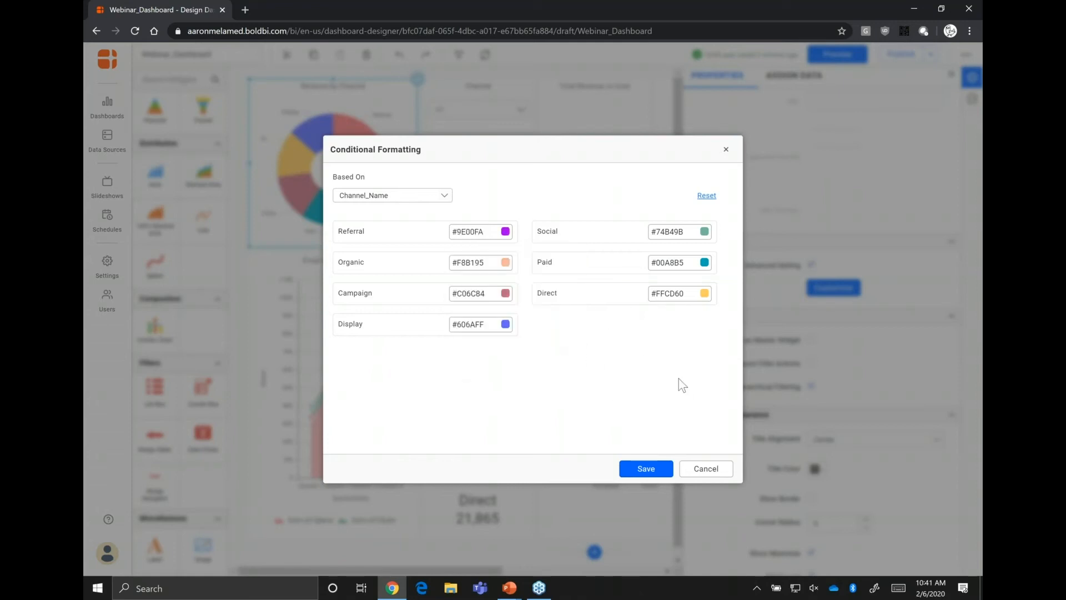
{"action": "left_click", "coordinate": [662, 467]}
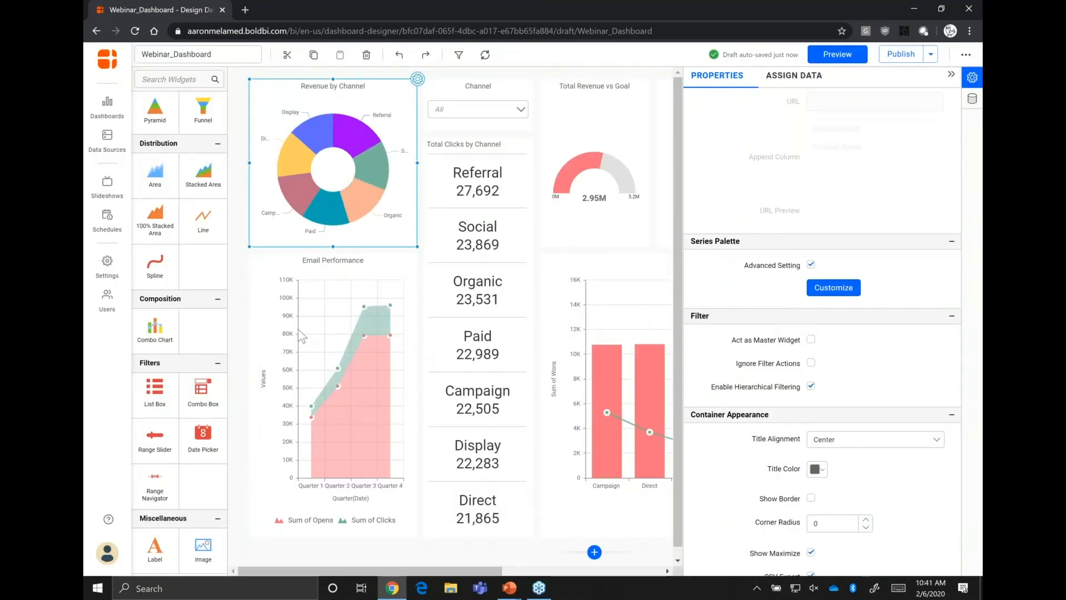
Examine the Email Performance chart's properties and the color options for its Opens series, then dismiss the color picker.
{"action": "left_click", "coordinate": [350, 341]}
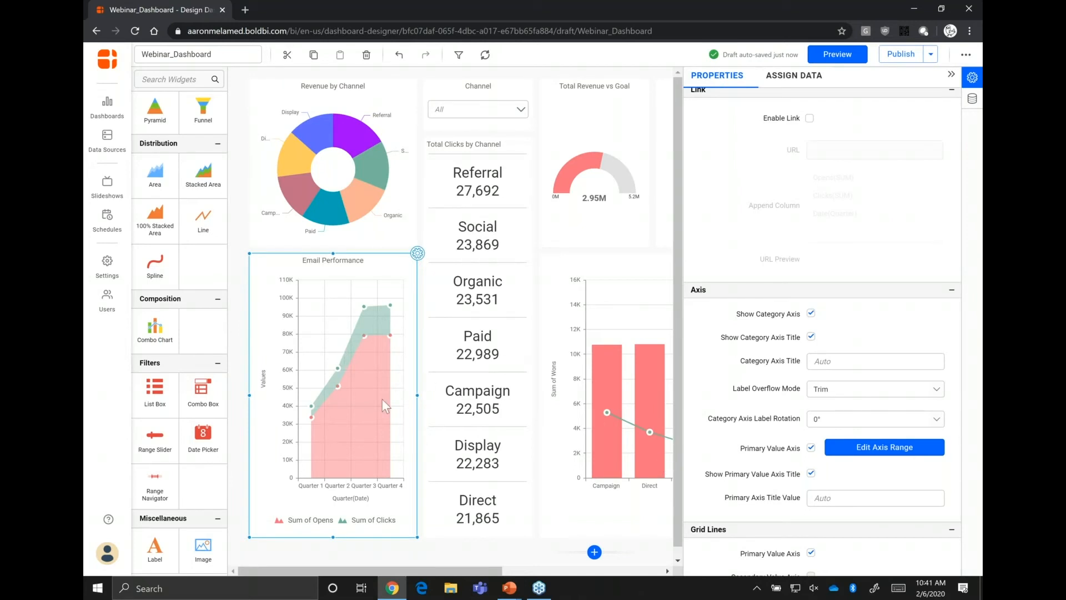
{"action": "scroll", "coordinate": [748, 428], "scroll_direction": "down", "scroll_amount": 8}
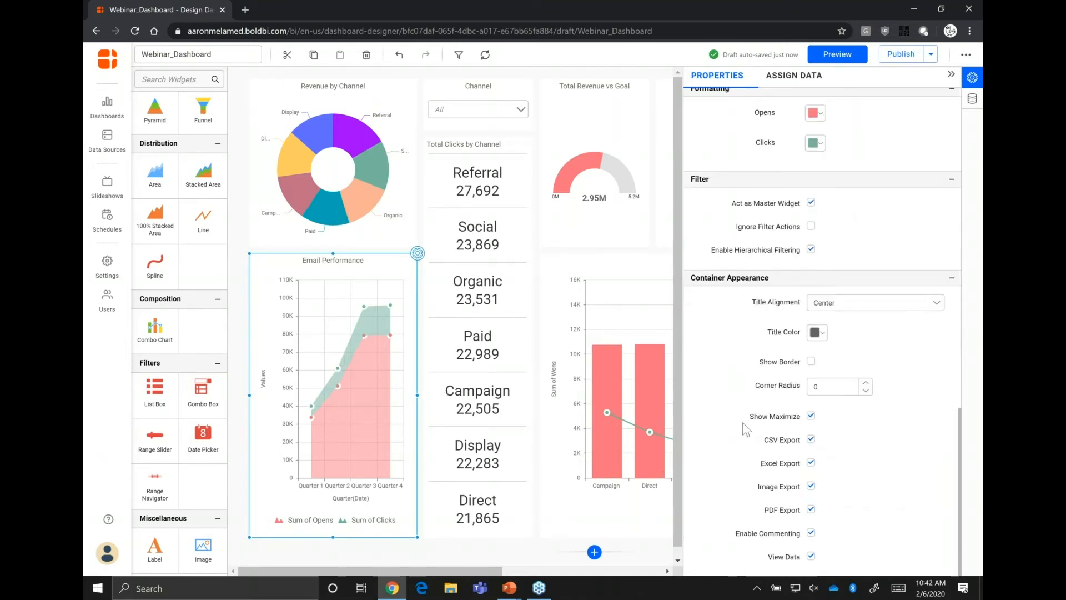
{"action": "scroll", "coordinate": [747, 427], "scroll_direction": "up", "scroll_amount": 15}
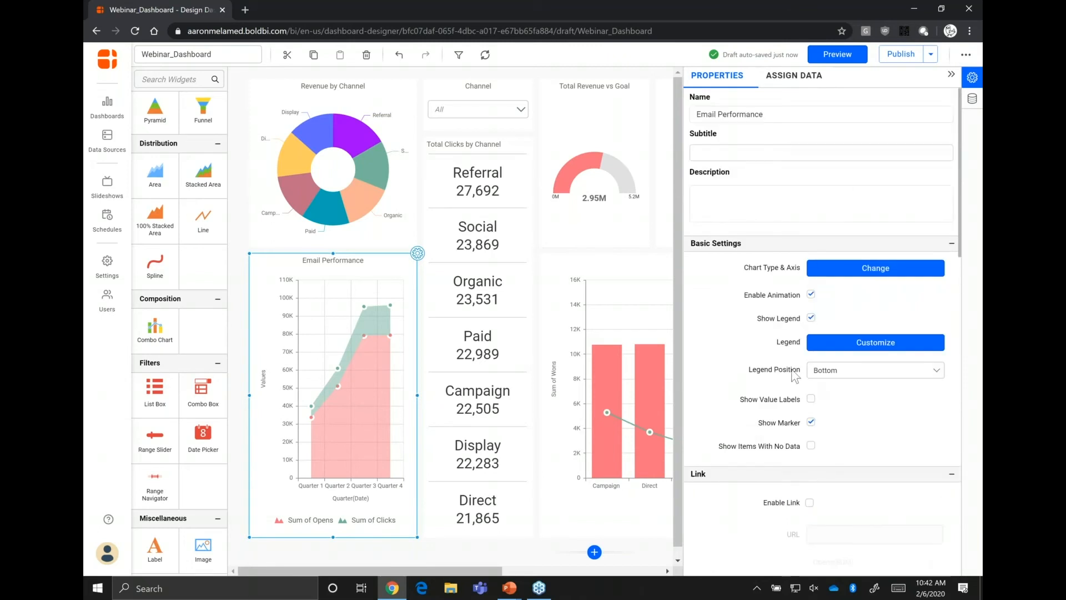
{"action": "scroll", "coordinate": [772, 431], "scroll_direction": "down", "scroll_amount": 5}
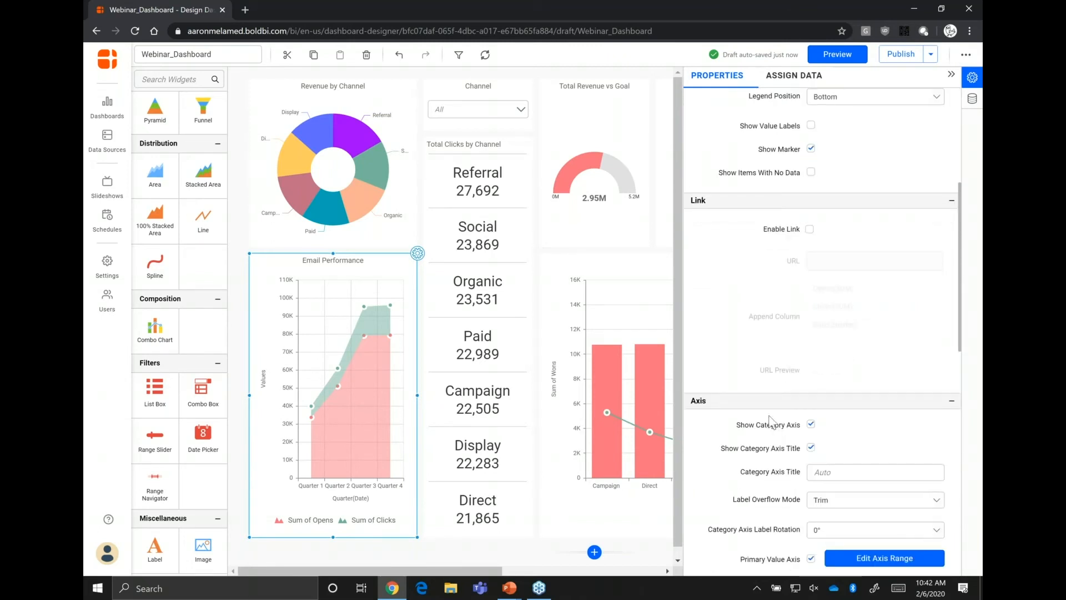
{"action": "scroll", "coordinate": [745, 423], "scroll_direction": "down", "scroll_amount": 6}
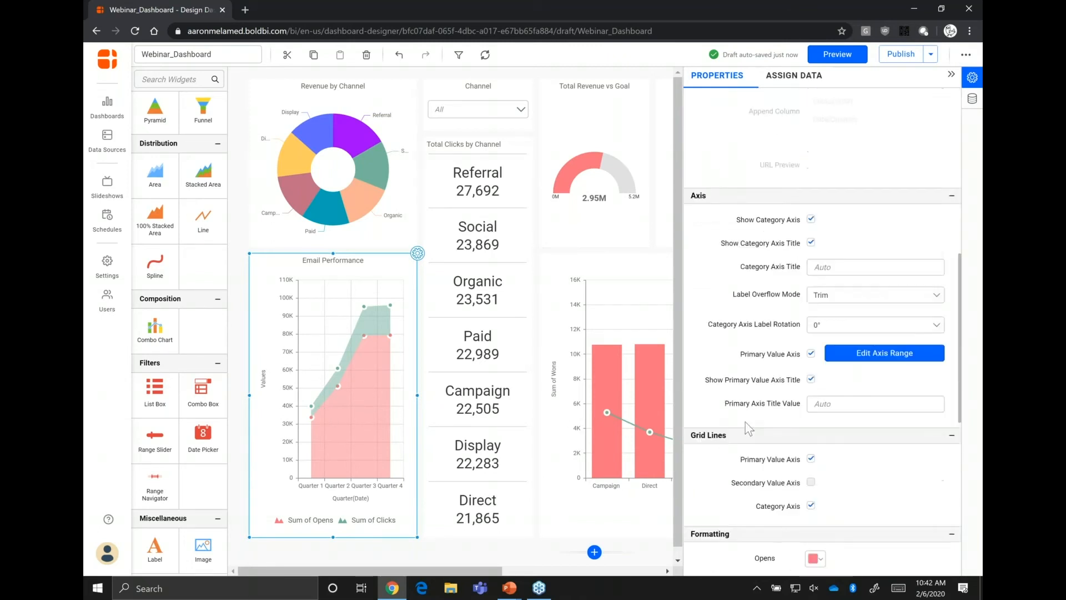
{"action": "left_click", "coordinate": [816, 422]}
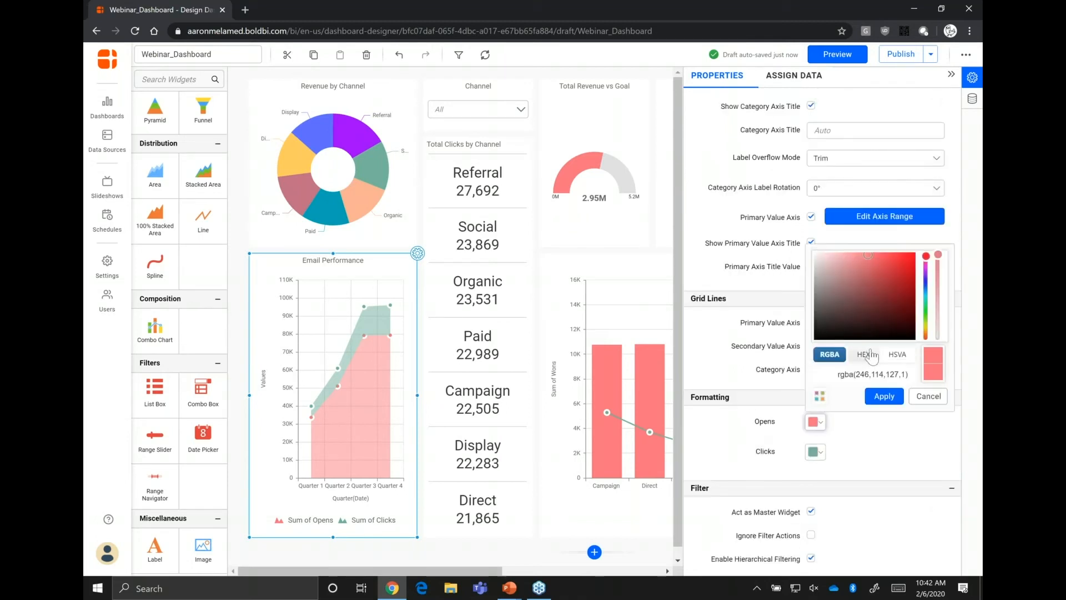
{"action": "left_click", "coordinate": [735, 409]}
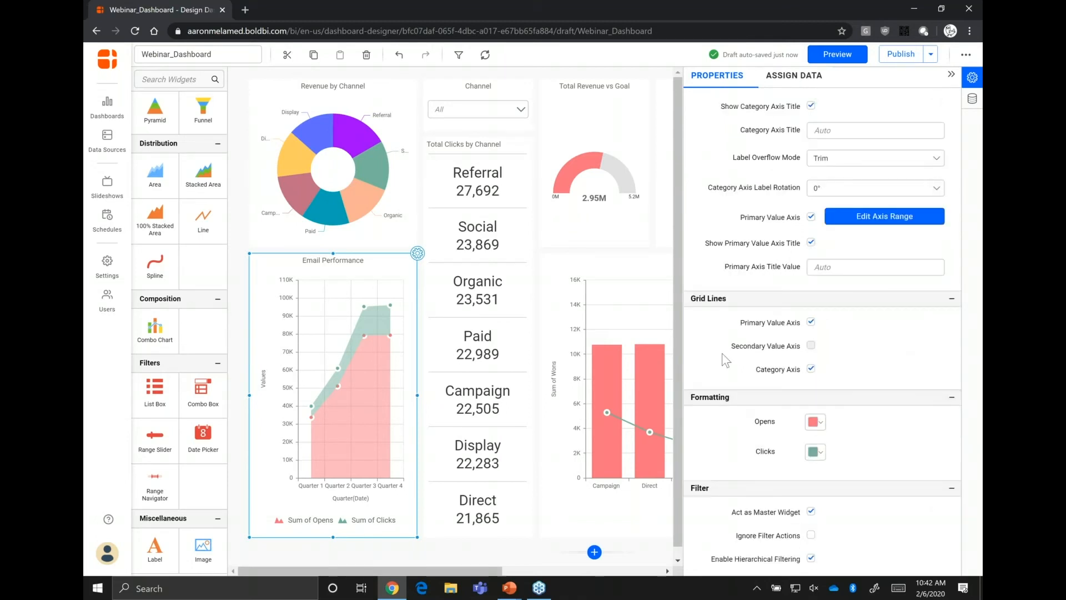
Set the Total Revenue vs Goal gauge's value pointer to Range with Needle.
{"action": "left_click", "coordinate": [615, 218]}
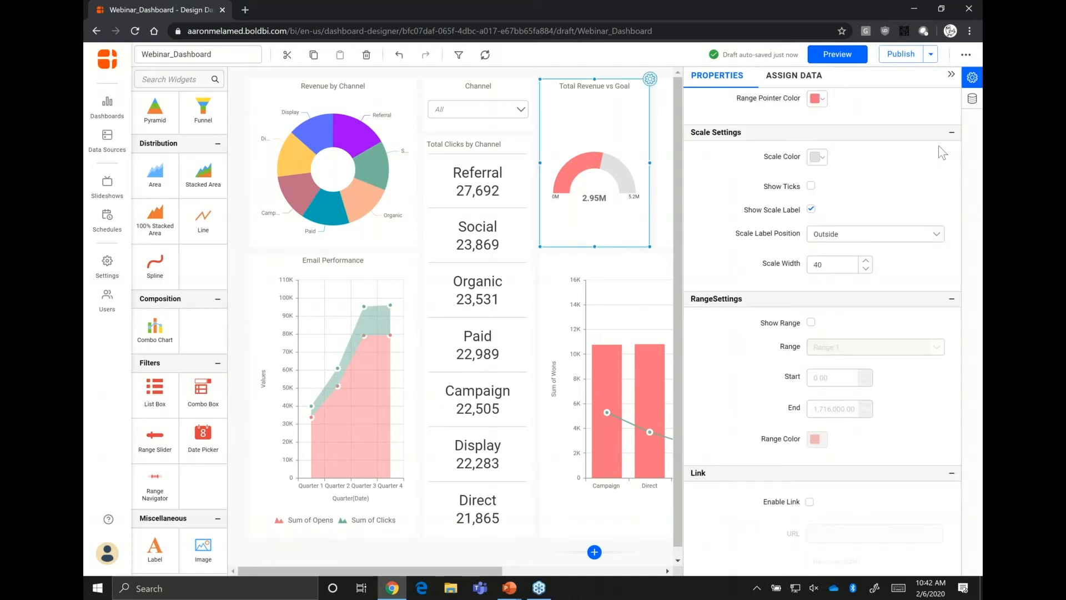
{"action": "scroll", "coordinate": [731, 198], "scroll_direction": "up", "scroll_amount": 10}
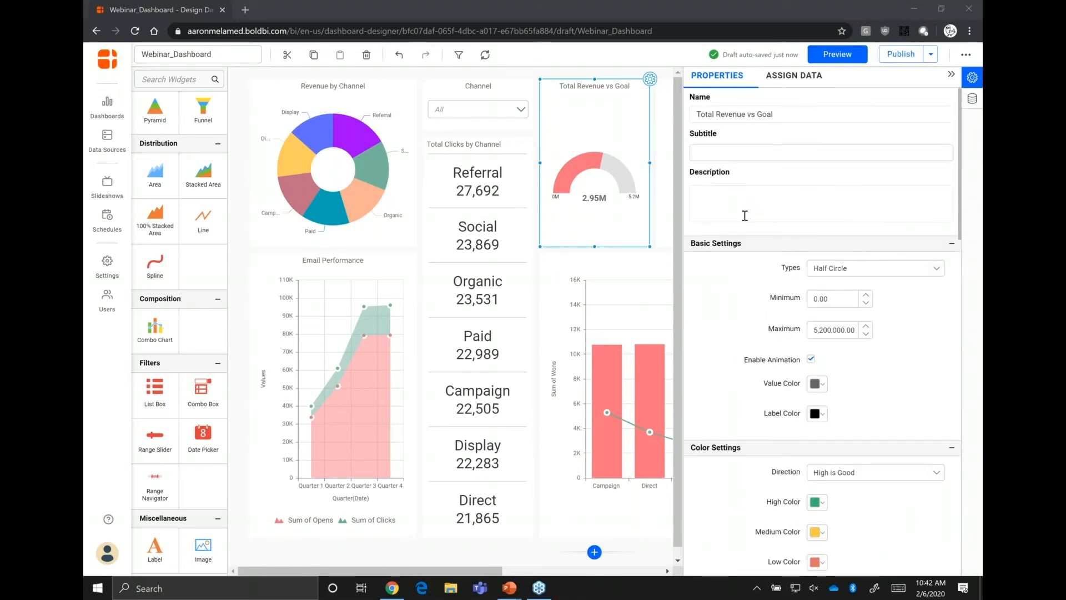
{"action": "scroll", "coordinate": [745, 215], "scroll_direction": "down", "scroll_amount": 3}
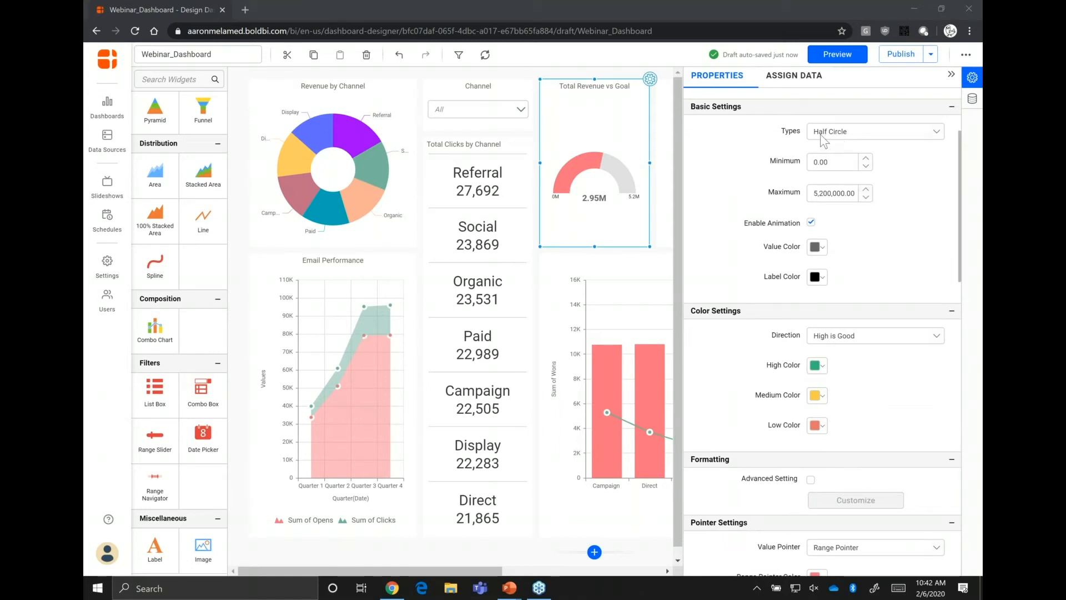
{"action": "scroll", "coordinate": [872, 276], "scroll_direction": "down", "scroll_amount": 1}
{"action": "scroll", "coordinate": [872, 276], "scroll_direction": "down", "scroll_amount": 1}
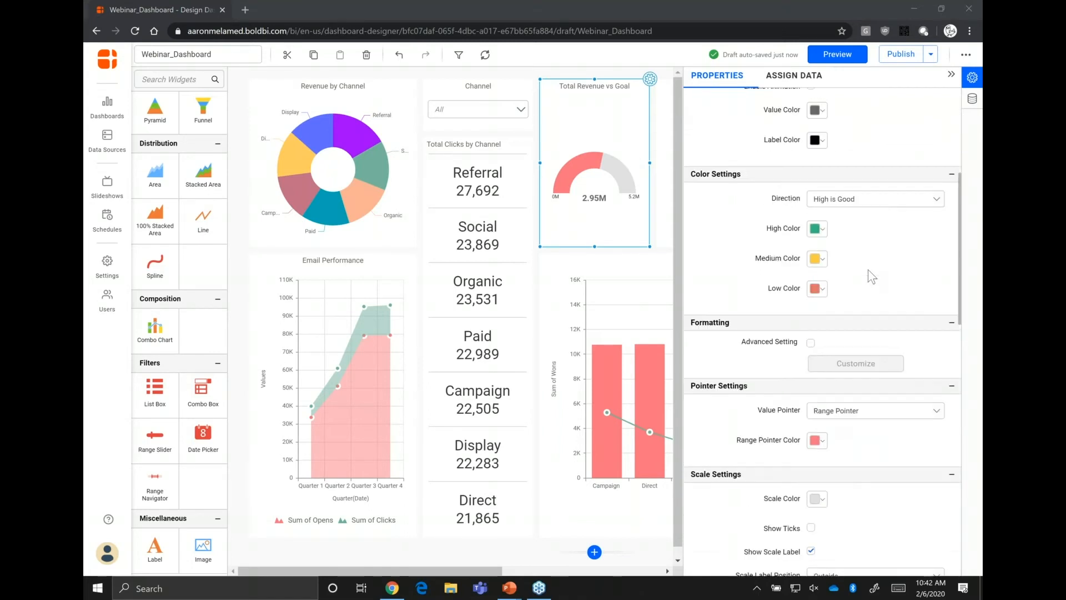
{"action": "scroll", "coordinate": [872, 276], "scroll_direction": "down", "scroll_amount": 3}
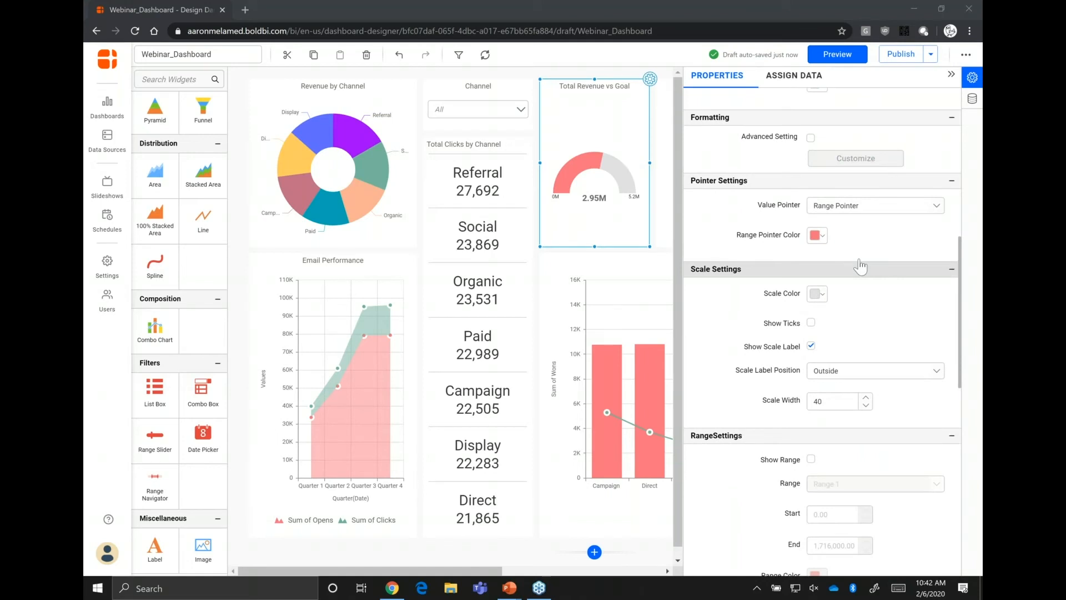
{"action": "left_click", "coordinate": [827, 209]}
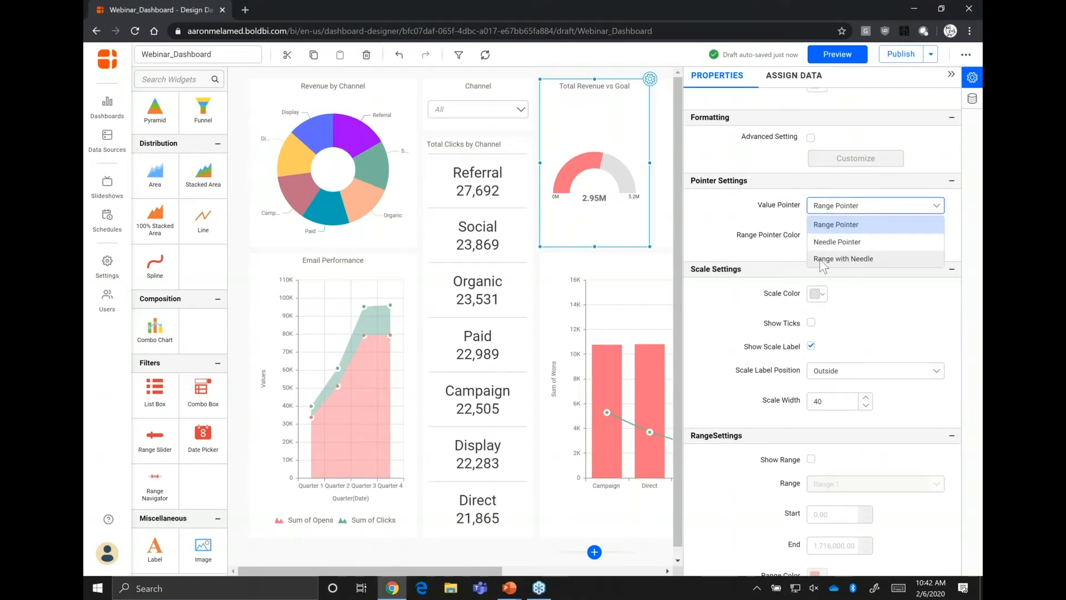
{"action": "left_click", "coordinate": [823, 261]}
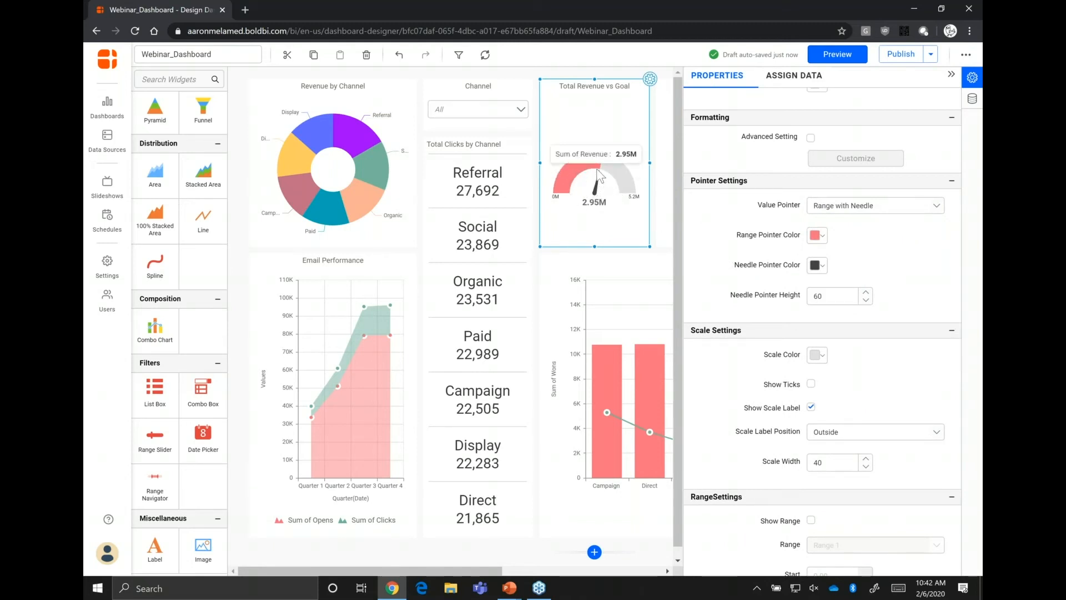
Show ticks on the Total Revenue vs Goal gauge's scale and set their position to Inside.
{"action": "scroll", "coordinate": [757, 251], "scroll_direction": "down", "scroll_amount": 4}
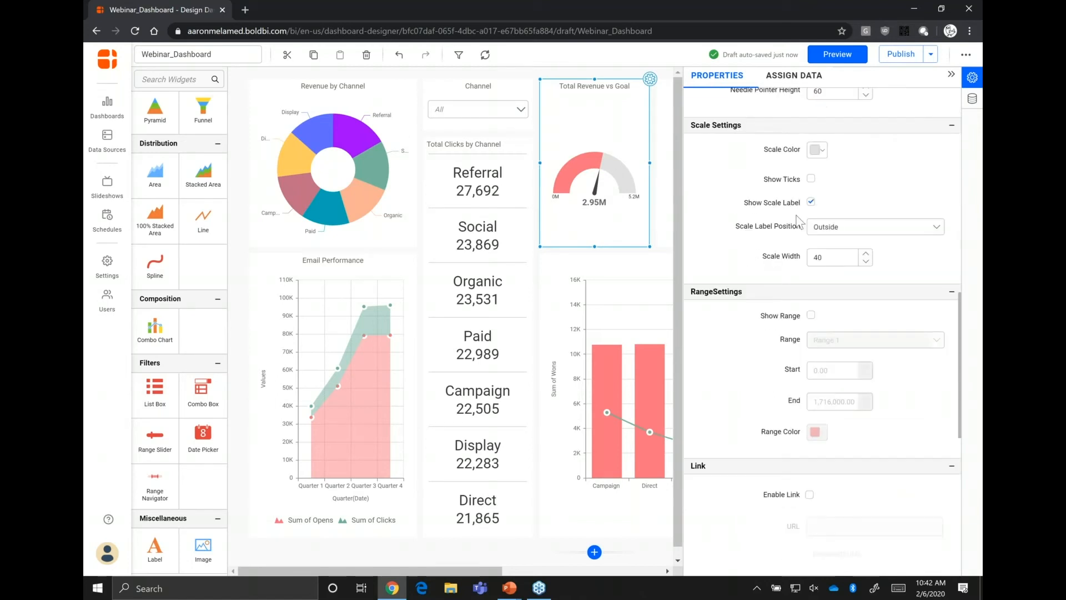
{"action": "left_click", "coordinate": [811, 178]}
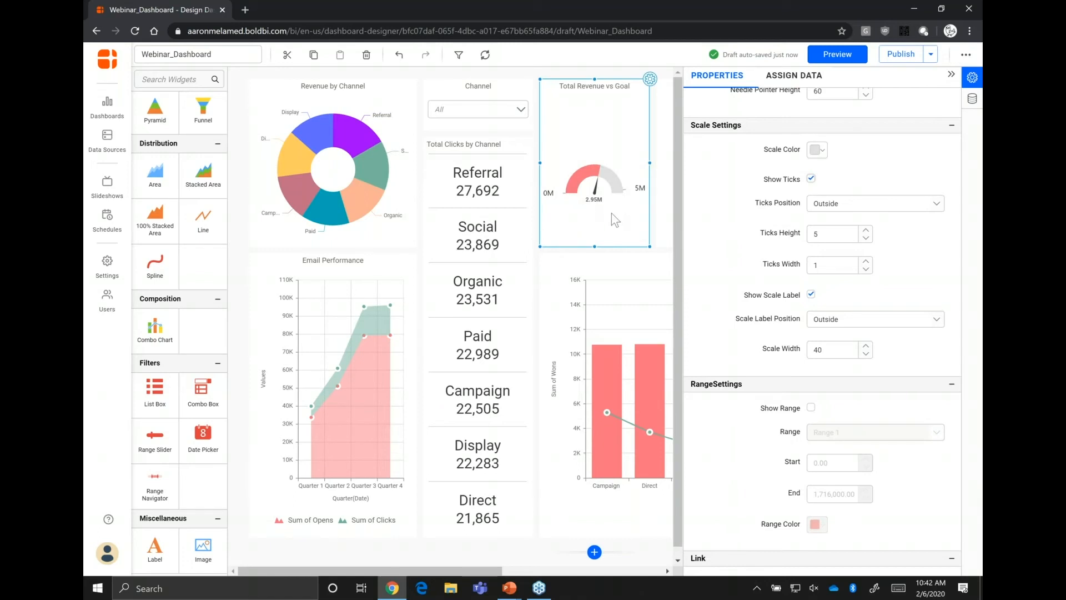
{"action": "mouse_move", "coordinate": [599, 189]}
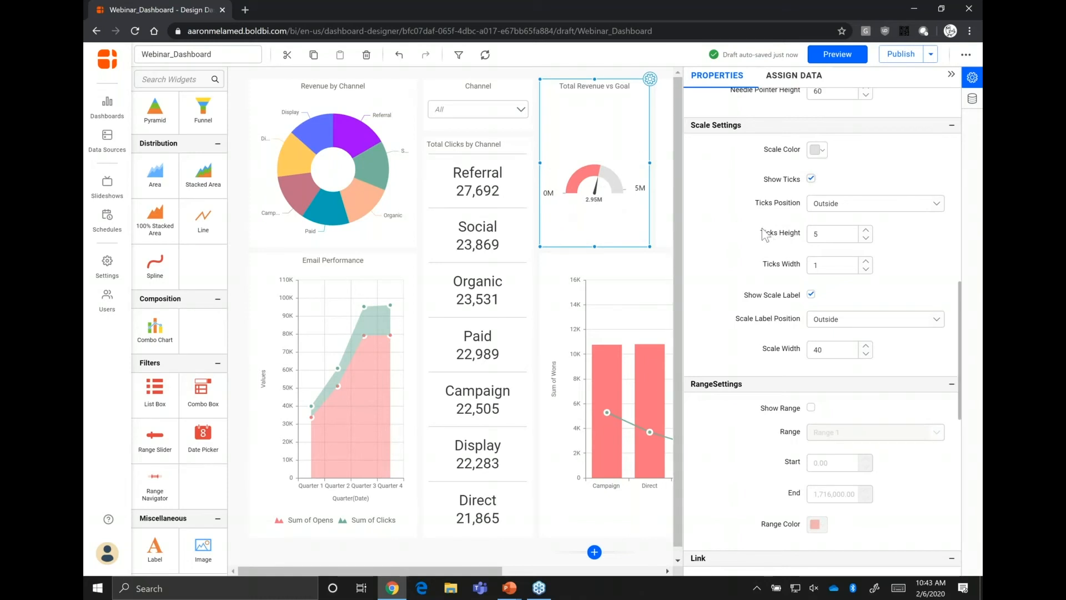
{"action": "left_click", "coordinate": [846, 210]}
{"action": "left_click", "coordinate": [845, 223]}
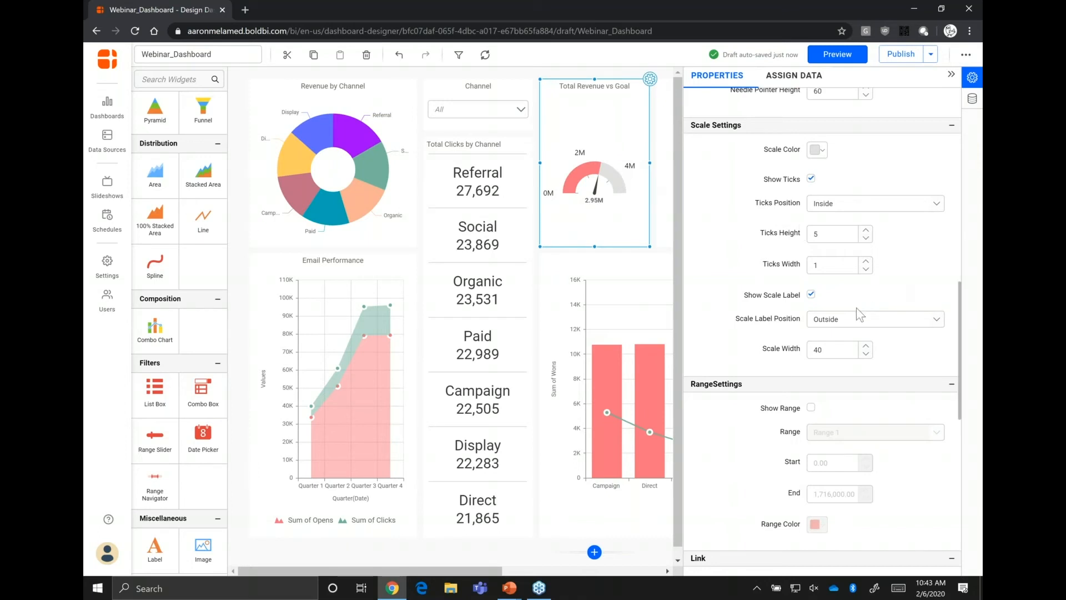
Try displaying the colored ranges on the Total Revenue vs Goal gauge, and turn them off again.
{"action": "scroll", "coordinate": [860, 314], "scroll_direction": "down", "scroll_amount": 6}
{"action": "scroll", "coordinate": [781, 314], "scroll_direction": "up", "scroll_amount": 5}
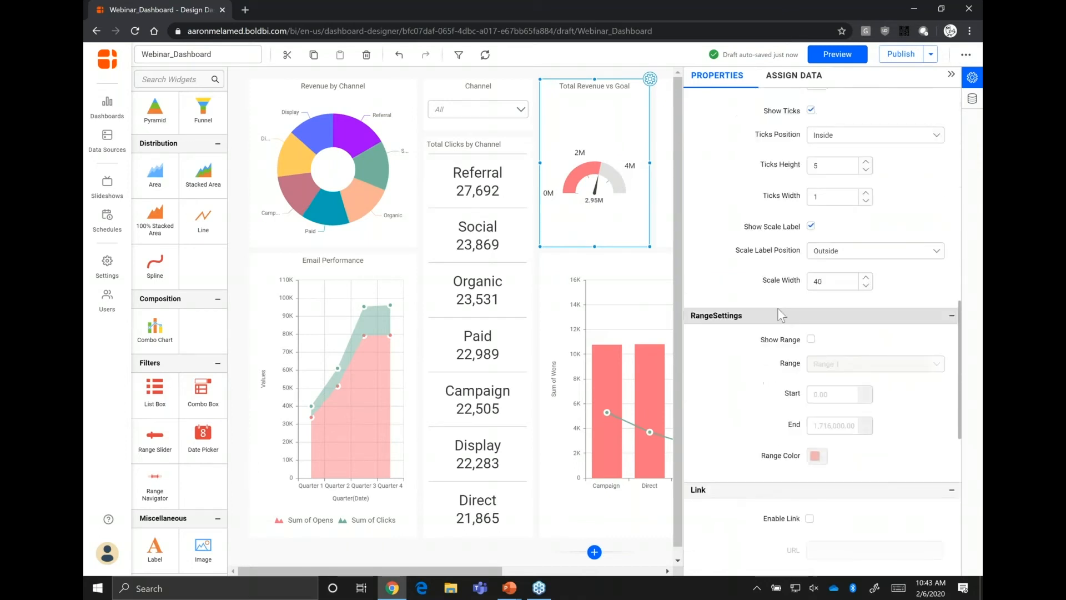
{"action": "scroll", "coordinate": [781, 314], "scroll_direction": "down", "scroll_amount": 1}
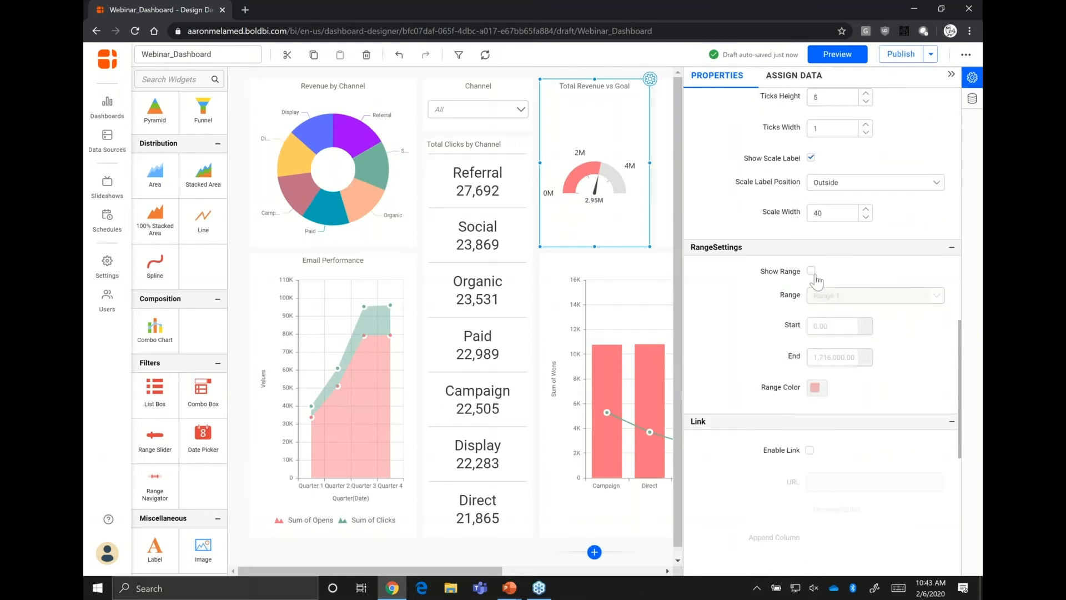
{"action": "left_click", "coordinate": [811, 271]}
{"action": "scroll", "coordinate": [811, 267], "scroll_direction": "down", "scroll_amount": 1}
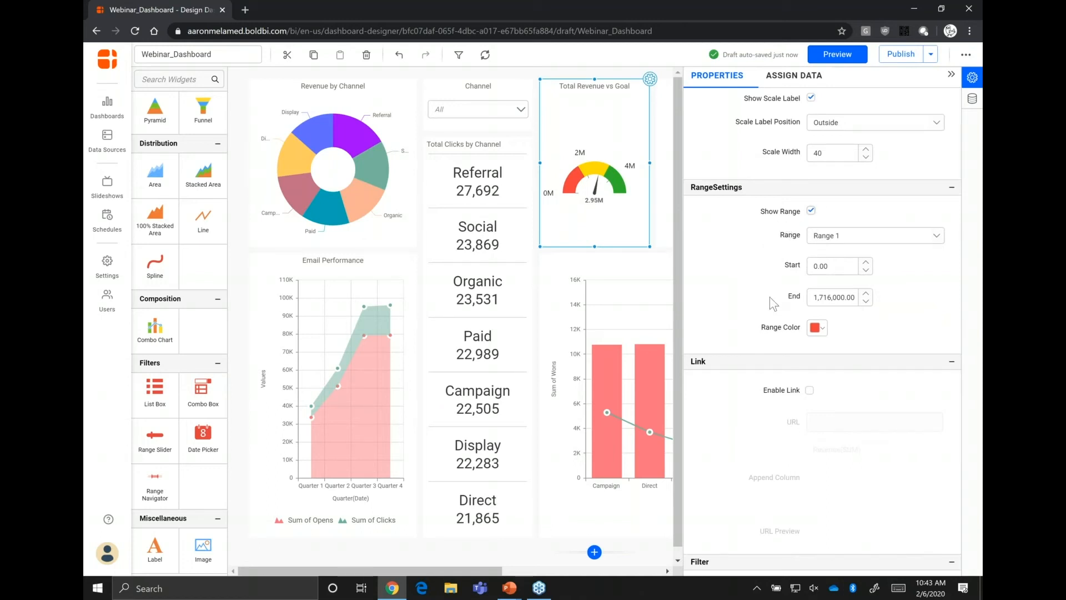
{"action": "left_click", "coordinate": [811, 210]}
{"action": "scroll", "coordinate": [722, 250], "scroll_direction": "up", "scroll_amount": 1}
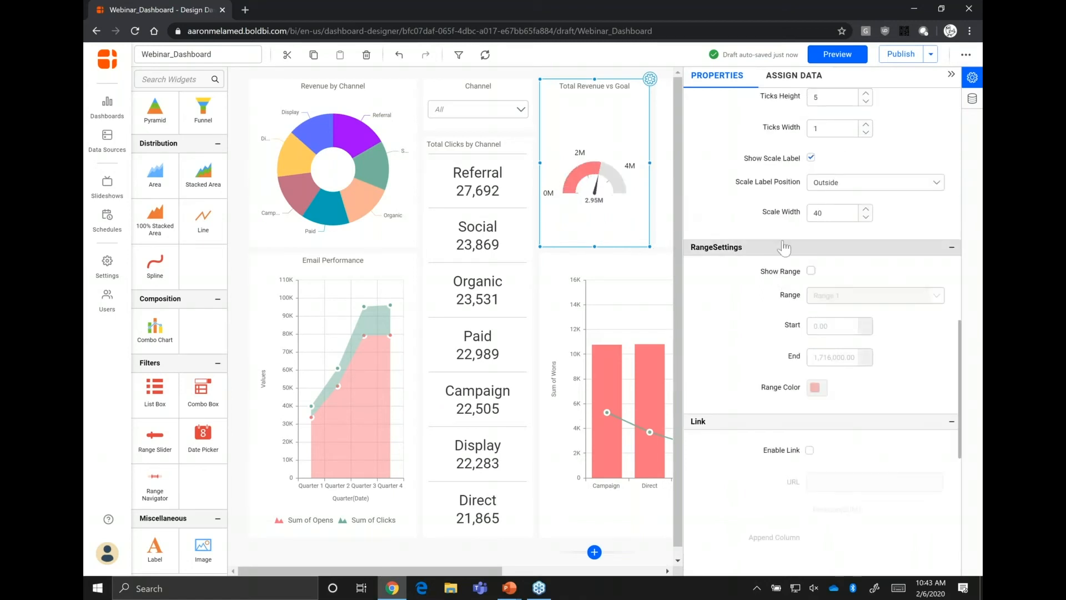
{"action": "scroll", "coordinate": [777, 262], "scroll_direction": "down", "scroll_amount": 3}
{"action": "scroll", "coordinate": [815, 201], "scroll_direction": "up", "scroll_amount": 10}
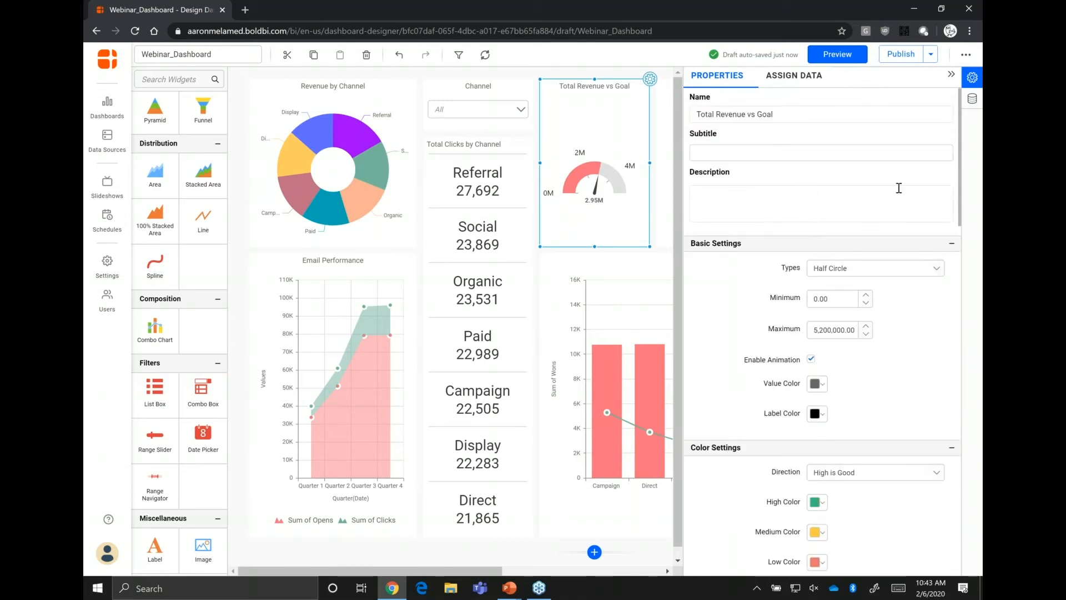
Enable linking in the properties of the Conversions vs Ad Cost chart.
{"action": "left_click", "coordinate": [952, 75]}
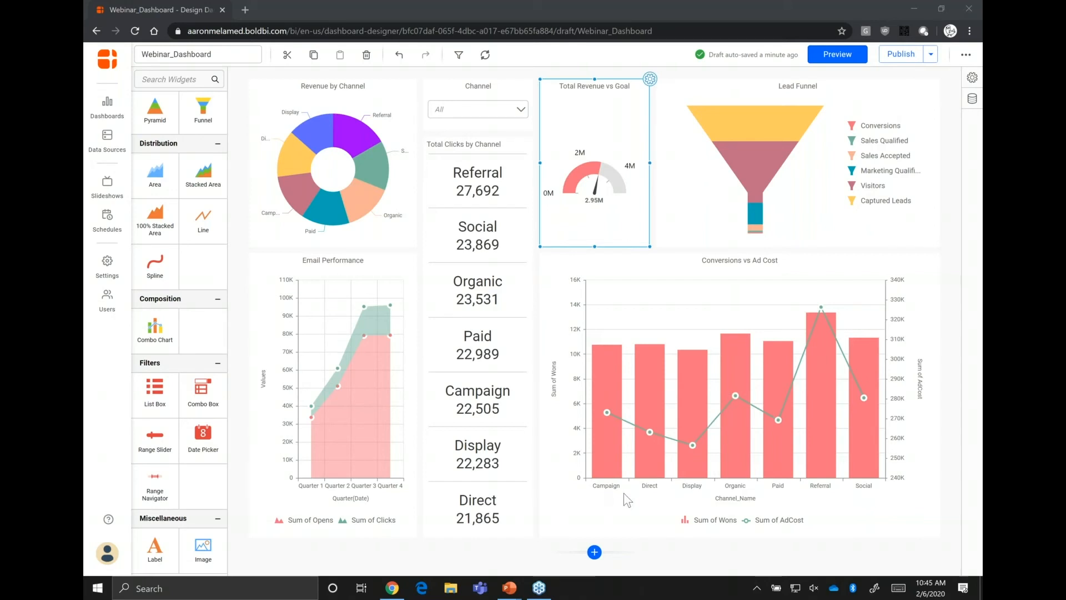
{"action": "left_click", "coordinate": [720, 481]}
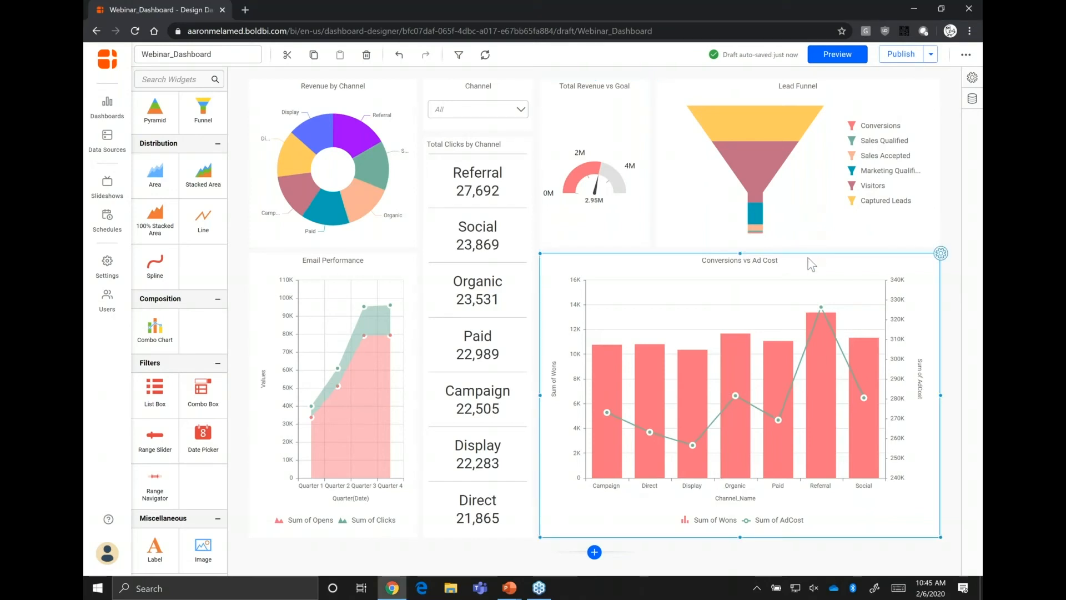
{"action": "left_click", "coordinate": [941, 253]}
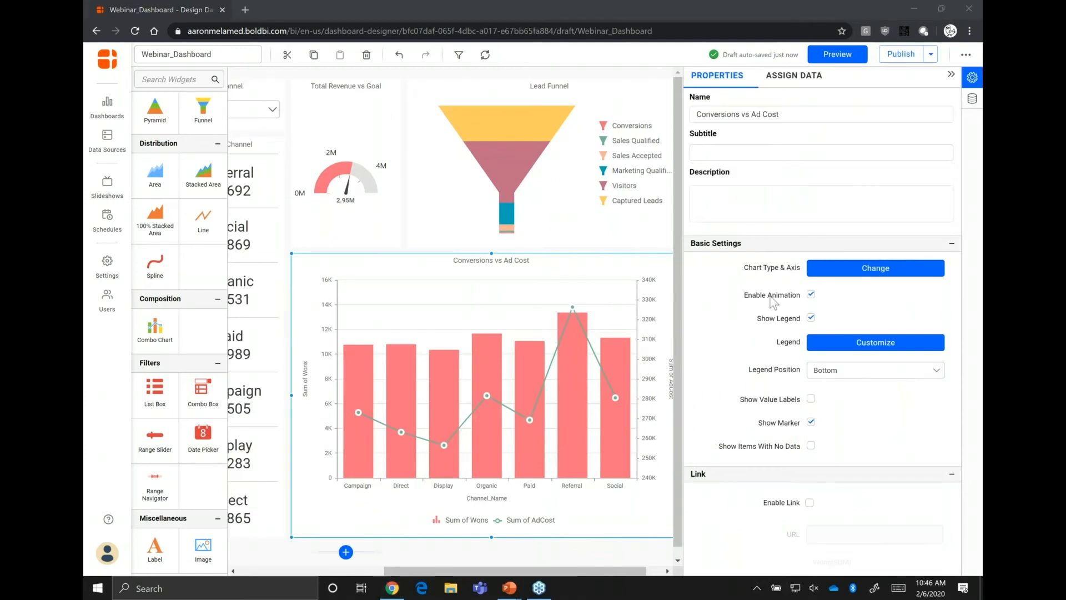
{"action": "scroll", "coordinate": [754, 300], "scroll_direction": "down", "scroll_amount": 4}
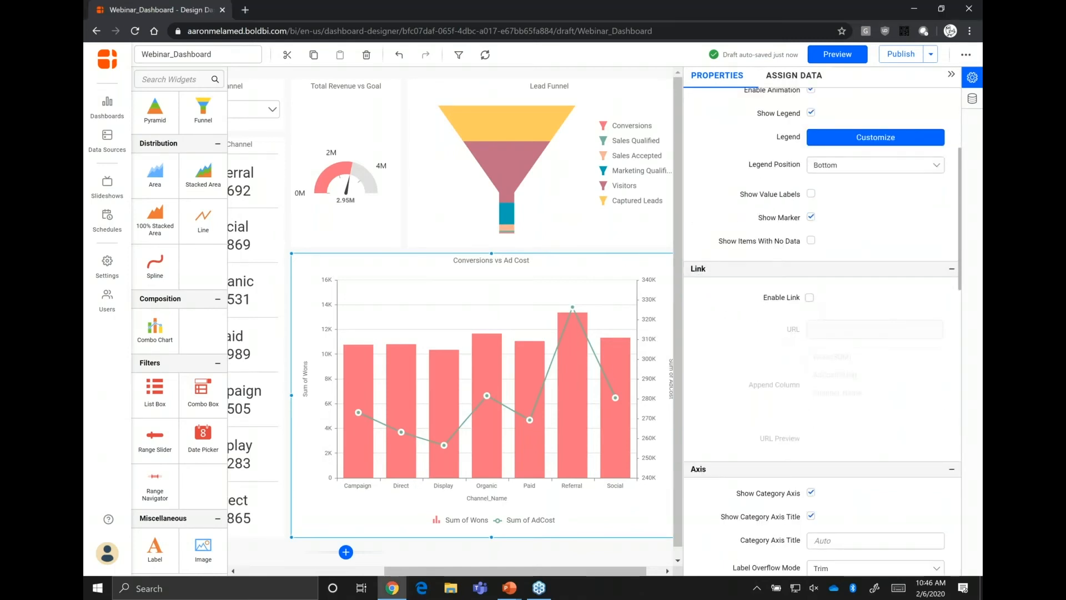
{"action": "left_click", "coordinate": [809, 298]}
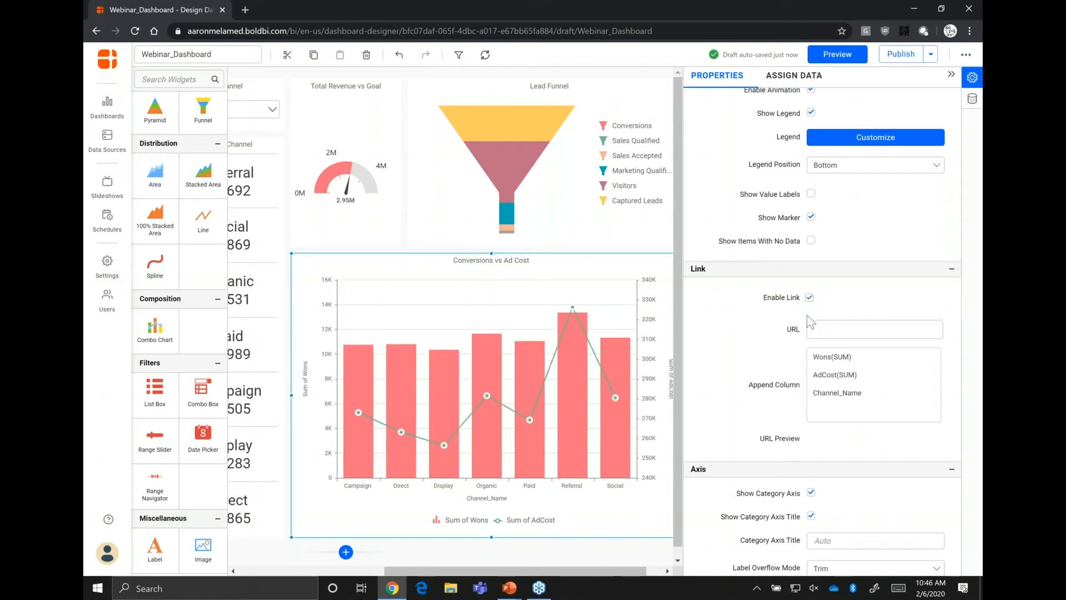
{"action": "left_click", "coordinate": [826, 329]}
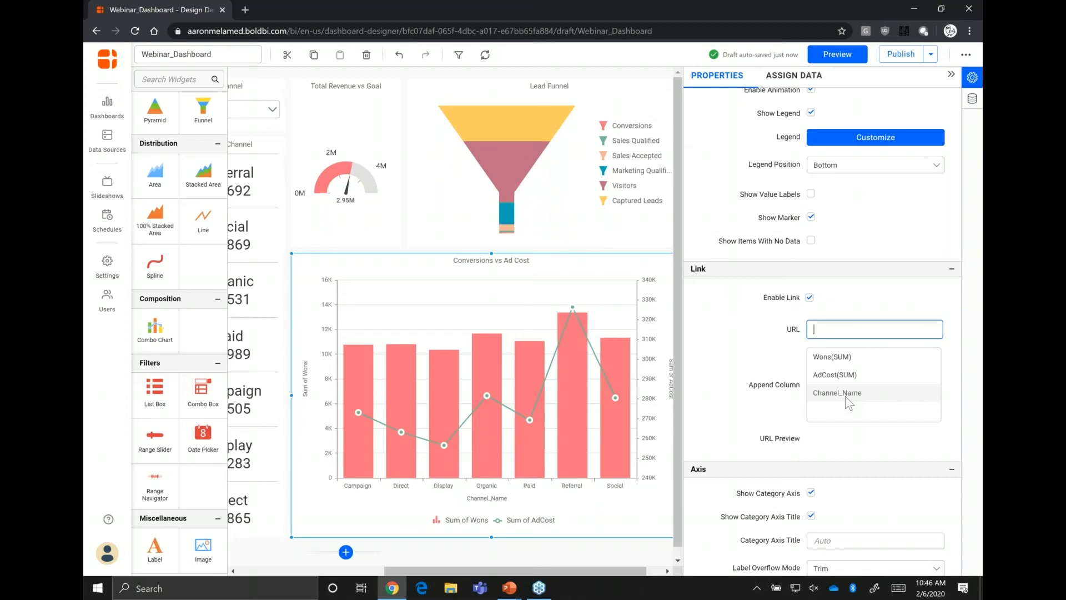
{"action": "type", "text": "www.google.com/?"}
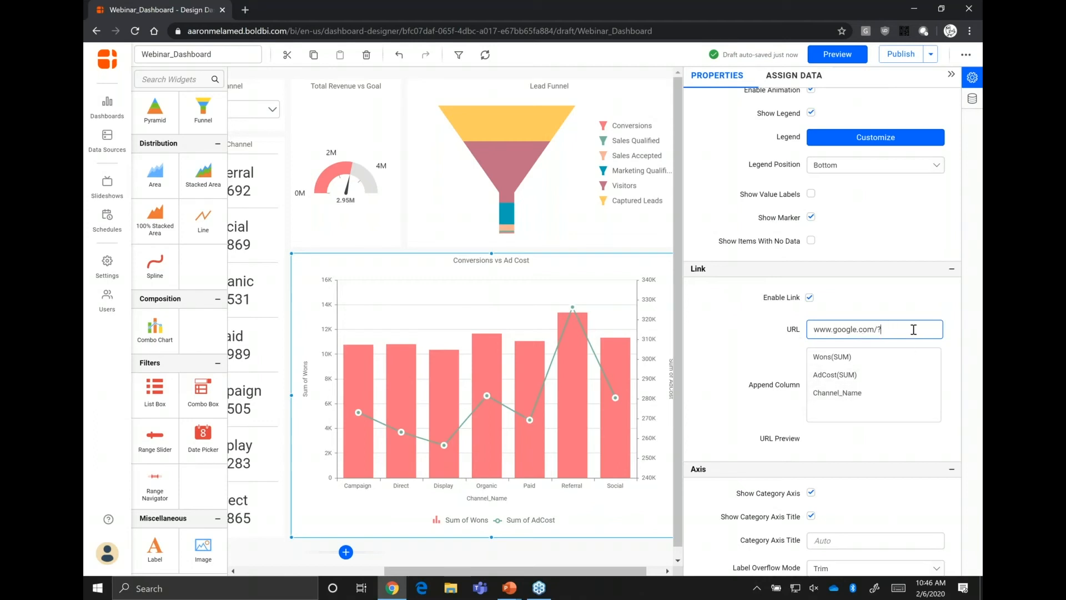
{"action": "triple_click", "coordinate": [832, 328]}
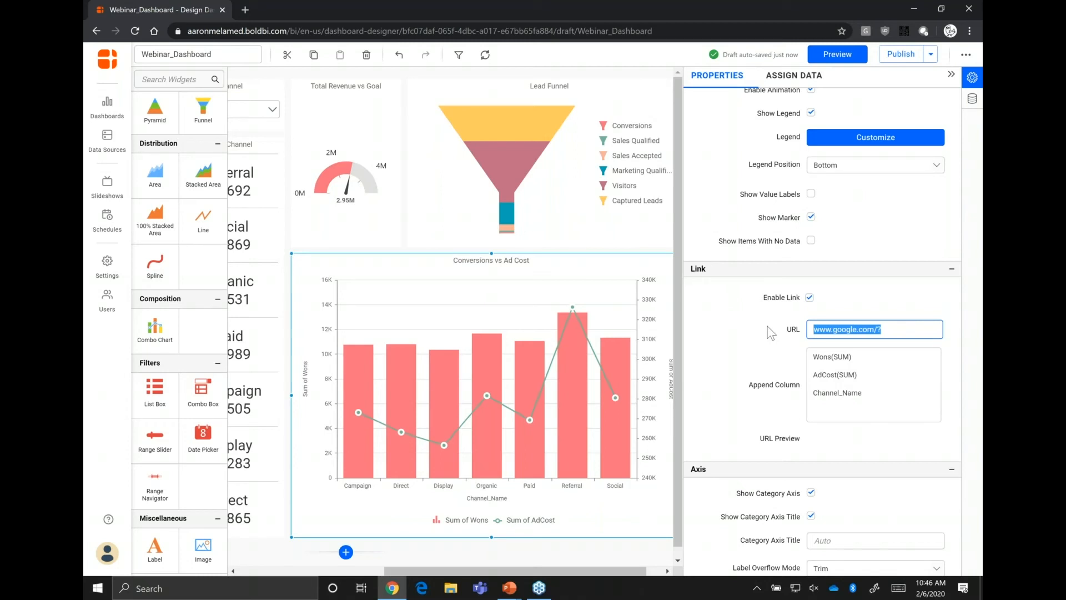
{"action": "left_click", "coordinate": [895, 328]}
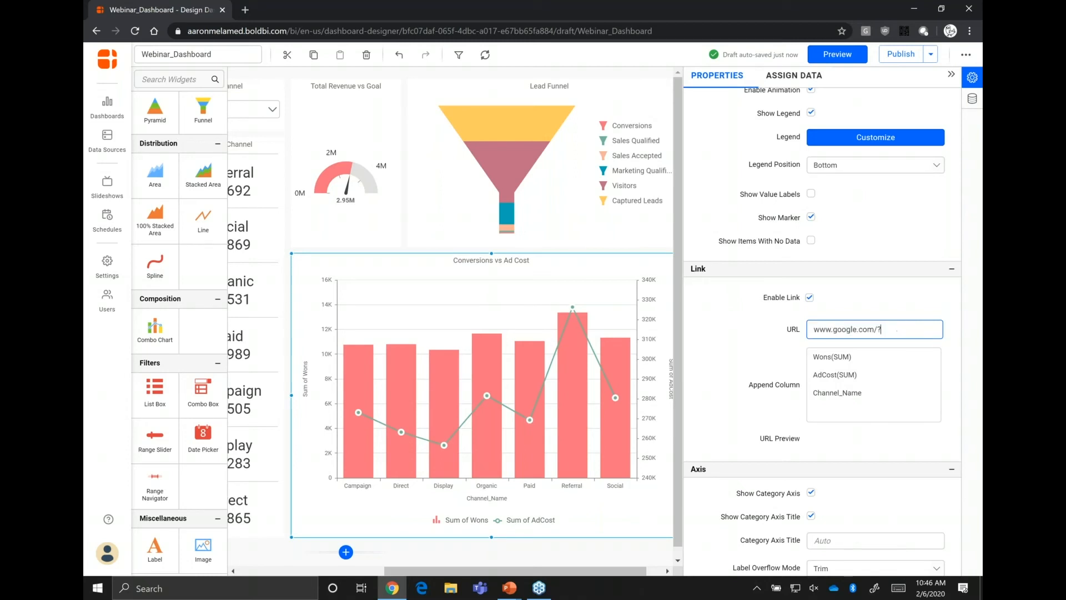
{"action": "double_click", "coordinate": [837, 392]}
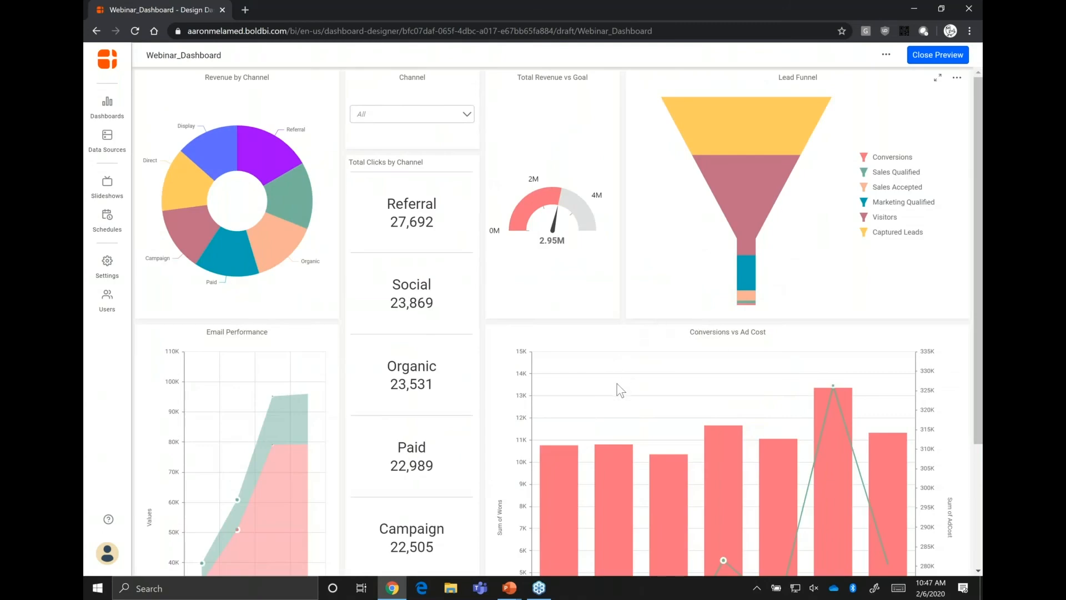
Test the Campaign bar's link in the Conversions vs Ad Cost preview, examine the opened page's URL, and return to the dashboard.
{"action": "scroll", "coordinate": [559, 478], "scroll_direction": "down", "scroll_amount": 3}
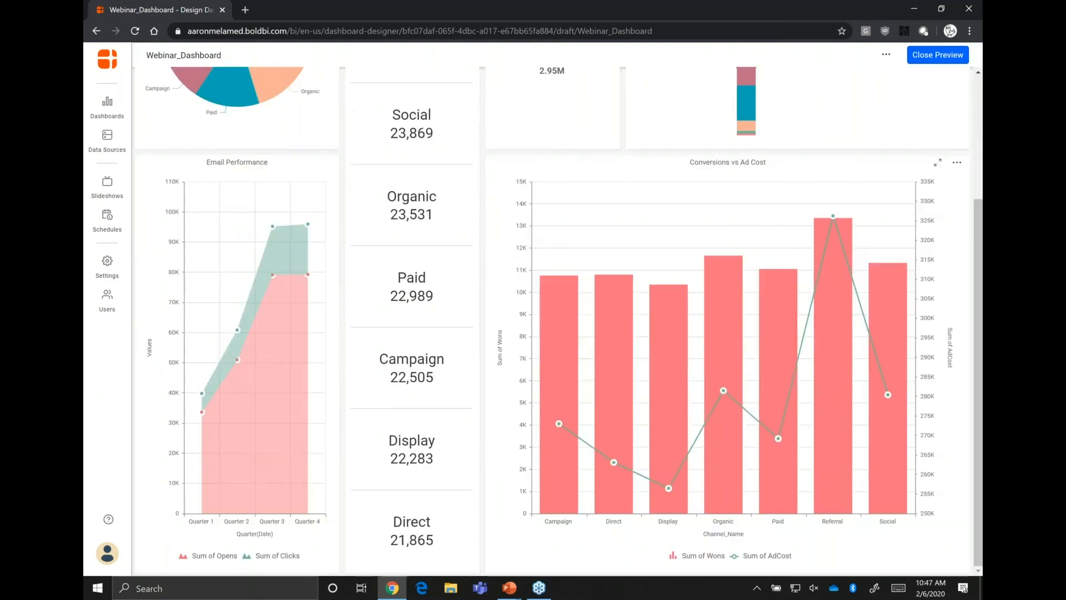
{"action": "left_click", "coordinate": [566, 503]}
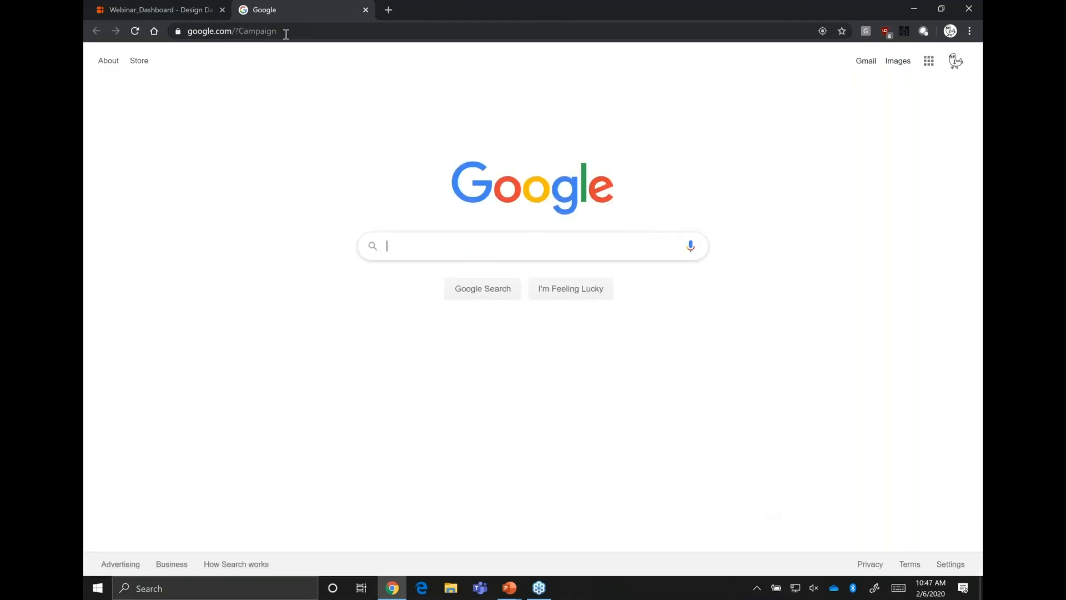
{"action": "left_click_drag", "start_coordinate": [281, 31], "coordinate": [188, 30]}
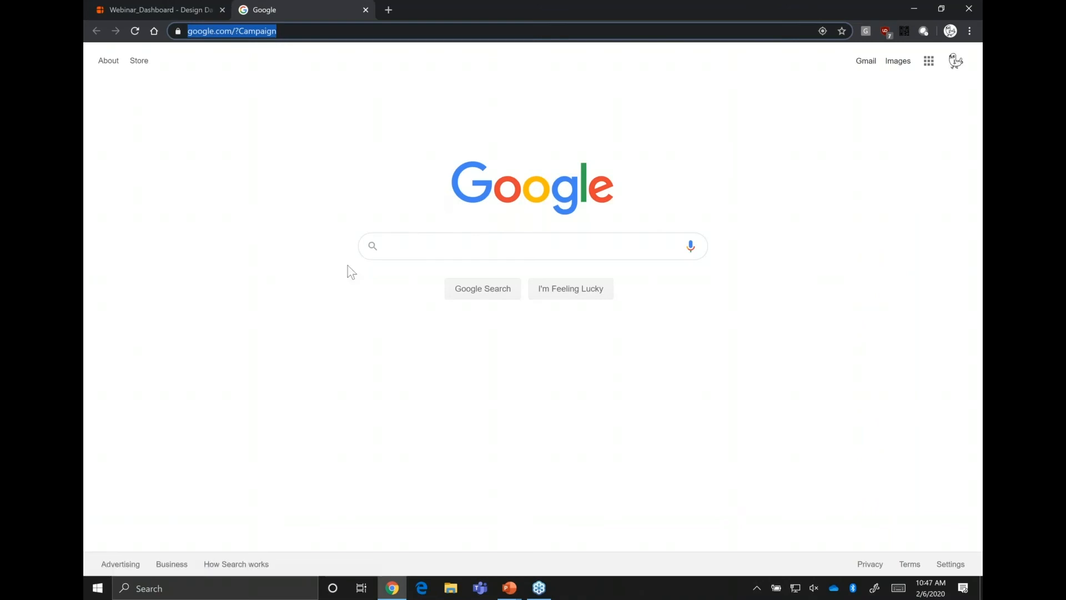
{"action": "left_click", "coordinate": [287, 31]}
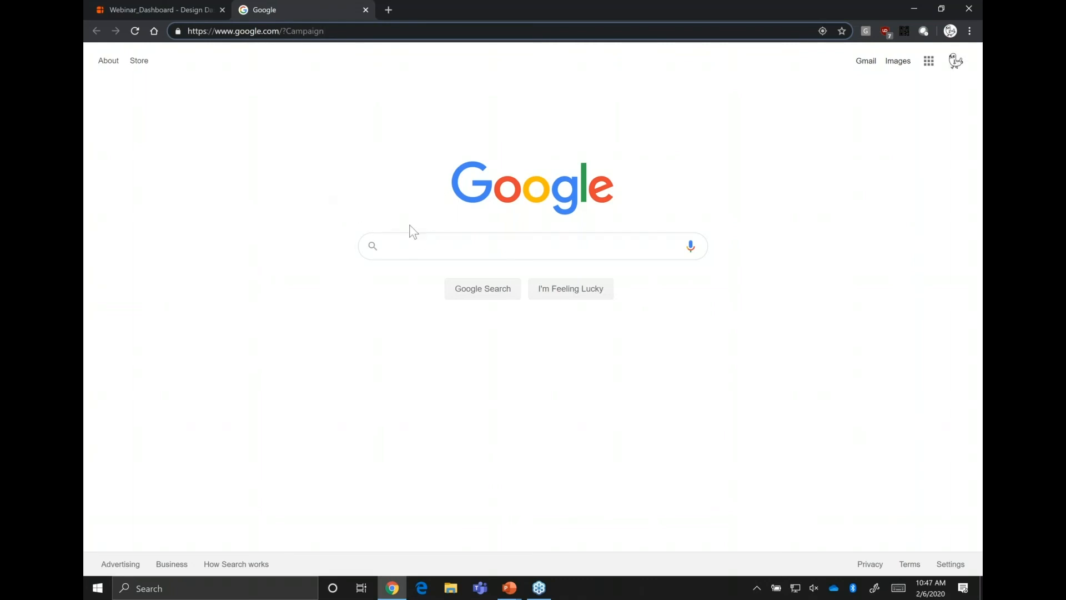
{"action": "left_click", "coordinate": [158, 10]}
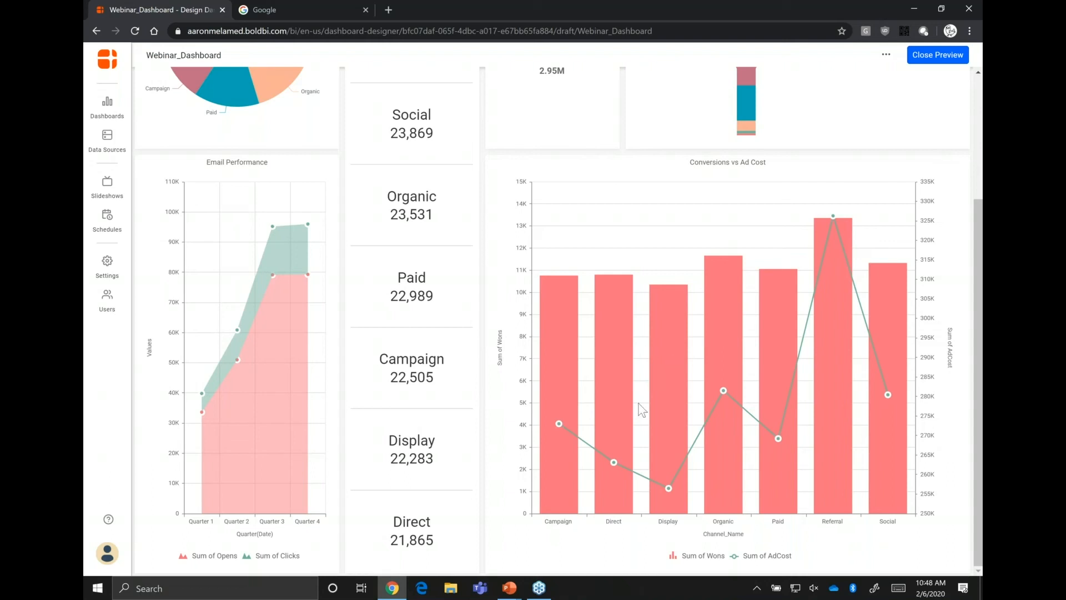
{"action": "mouse_move", "coordinate": [675, 369]}
{"action": "scroll", "coordinate": [672, 278], "scroll_direction": "up", "scroll_amount": 3}
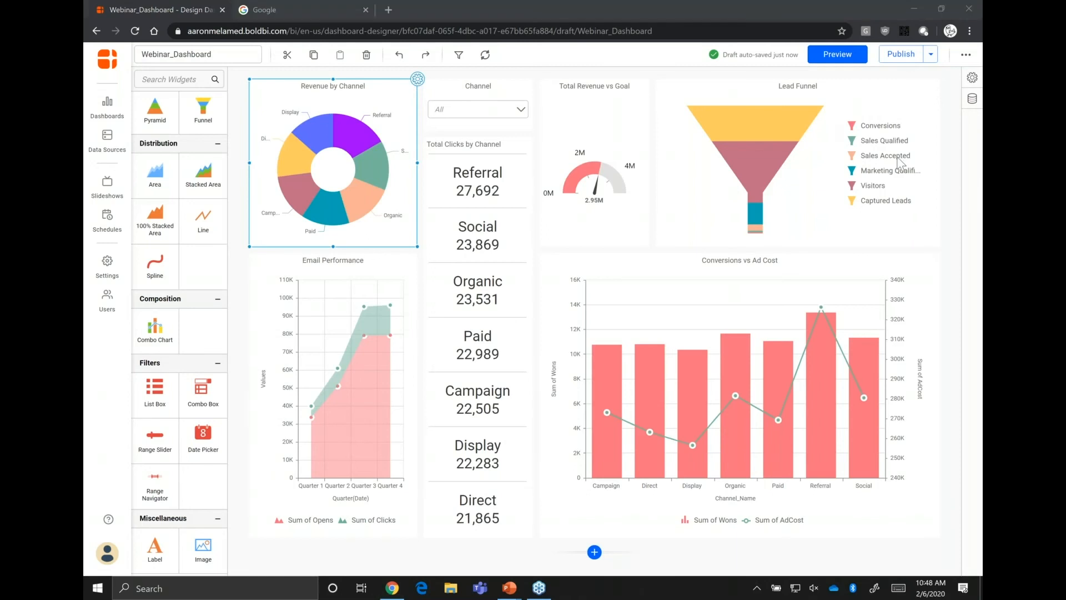
Add DestinationURL below Channel_Name in the Revenue by Channel chart's columns and enable multi-level drill down.
{"action": "left_click", "coordinate": [973, 77]}
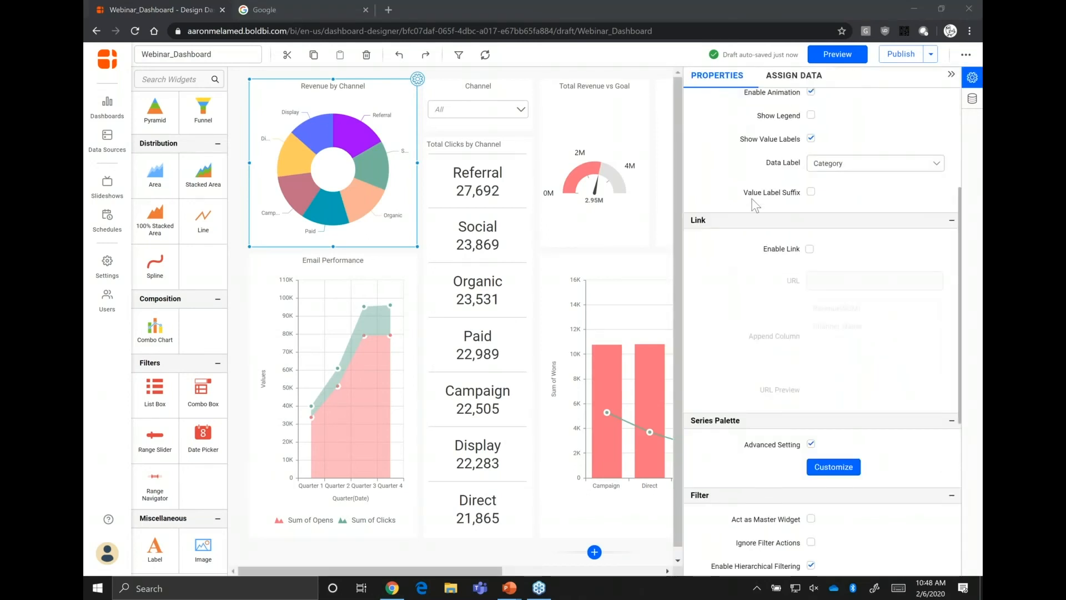
{"action": "left_click", "coordinate": [804, 80]}
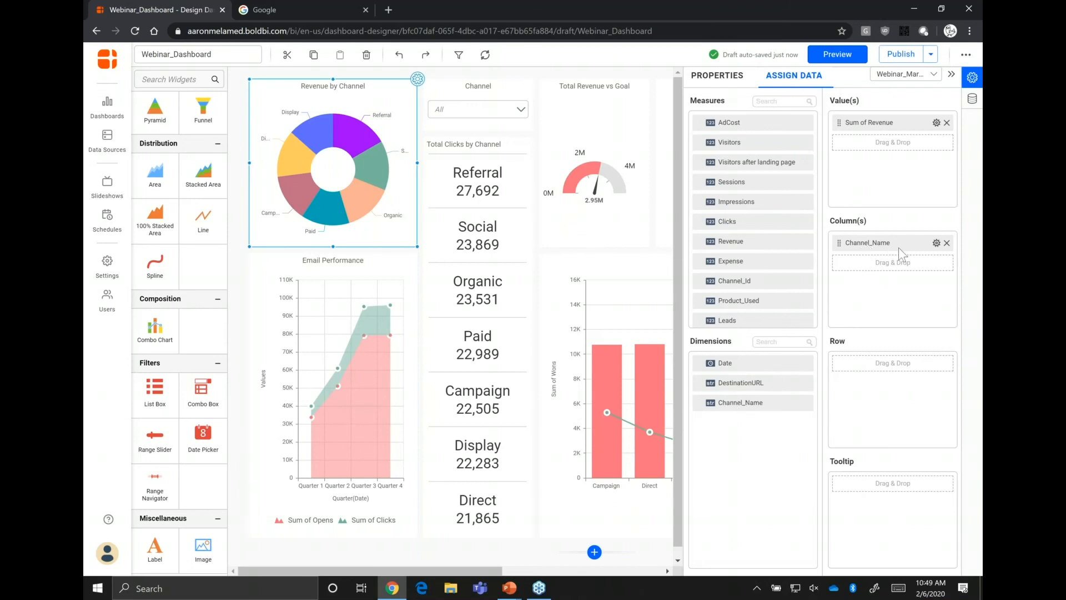
{"action": "left_click_drag", "start_coordinate": [739, 382], "coordinate": [858, 269]}
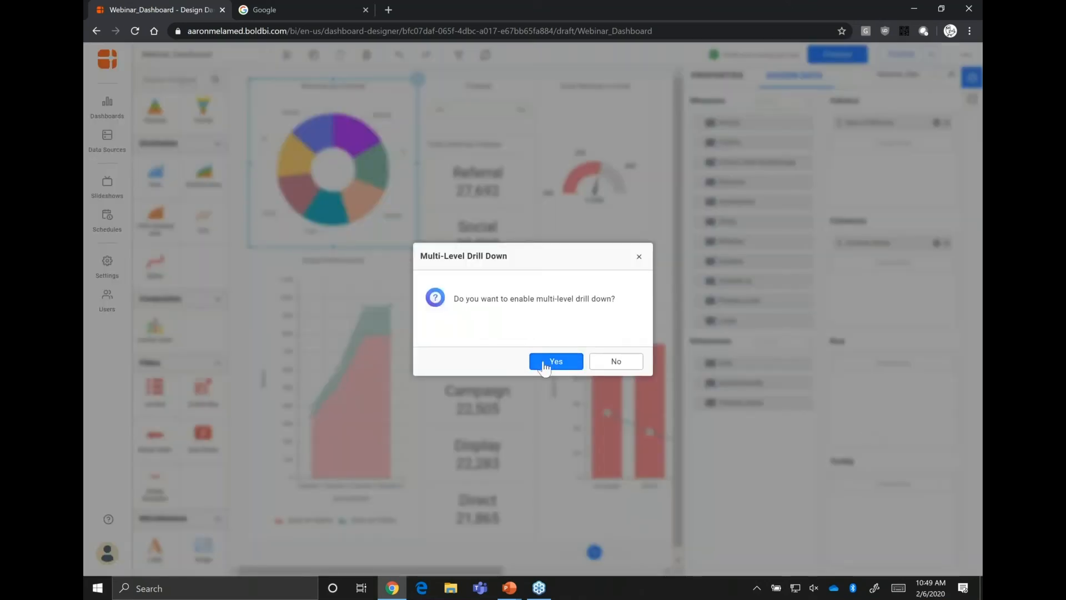
{"action": "left_click", "coordinate": [545, 365]}
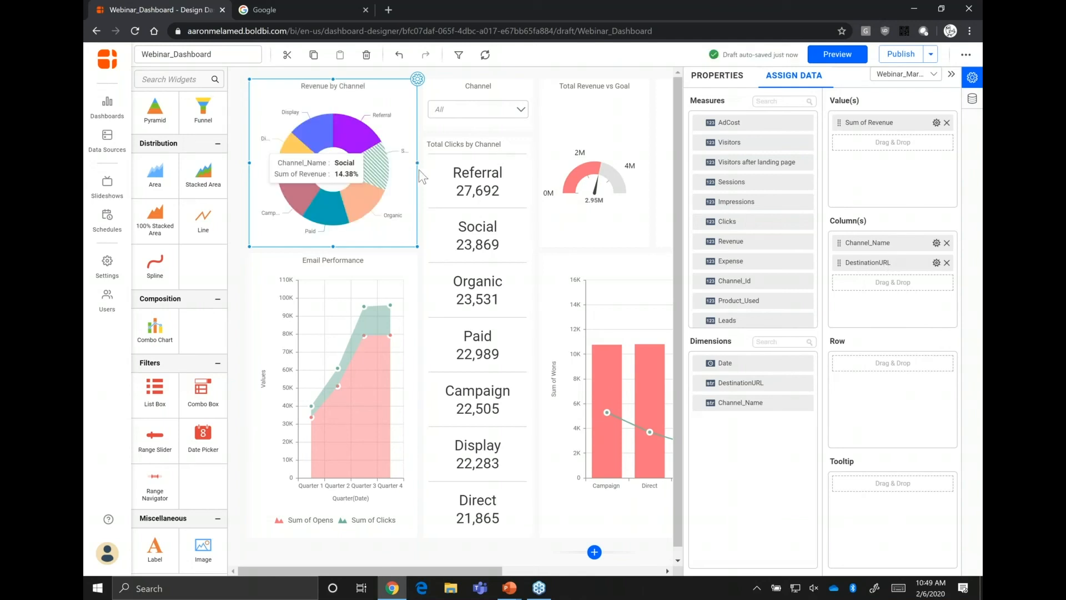
Test the drill down by opening the Social slice of the Revenue by Channel chart and returning to the Channel_Name level.
{"action": "mouse_move", "coordinate": [378, 179]}
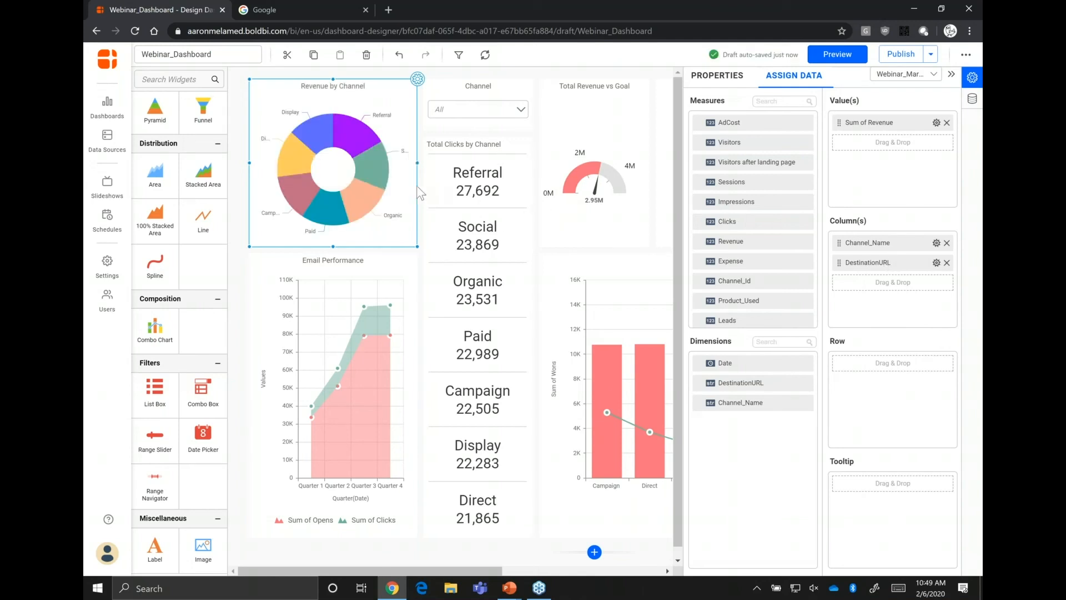
{"action": "mouse_move", "coordinate": [371, 159]}
{"action": "mouse_move", "coordinate": [314, 149]}
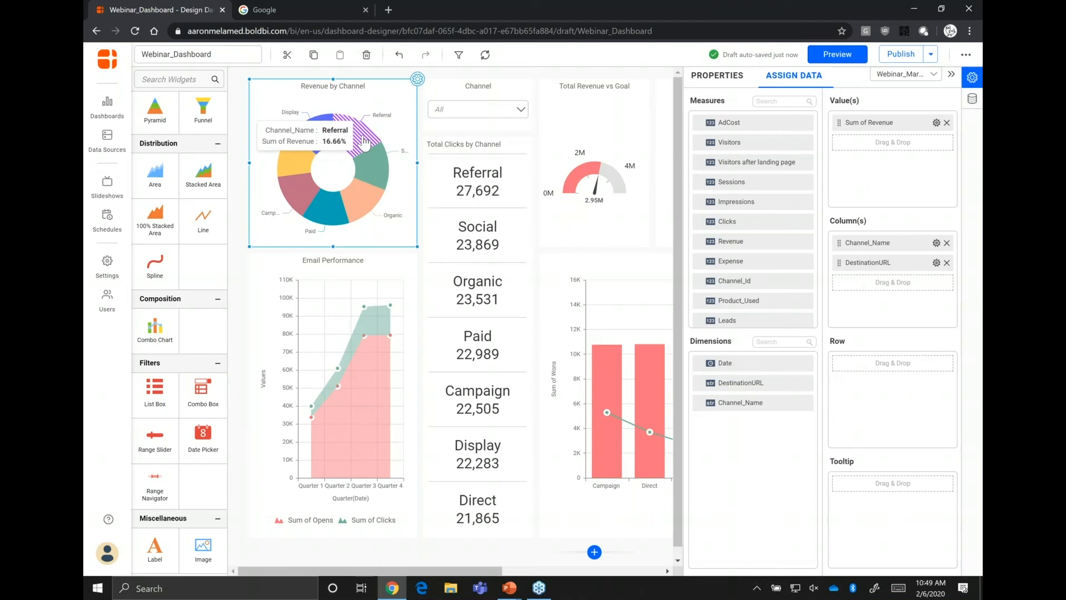
{"action": "left_click", "coordinate": [371, 166]}
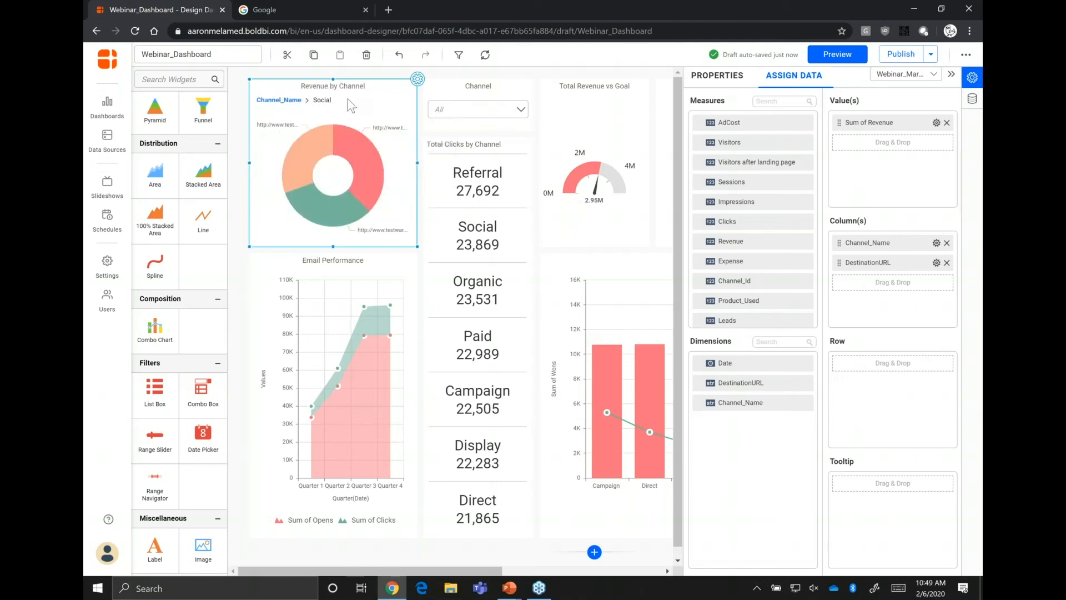
{"action": "mouse_move", "coordinate": [374, 214]}
{"action": "left_click_drag", "start_coordinate": [734, 367], "coordinate": [791, 343]}
{"action": "left_click", "coordinate": [279, 100]}
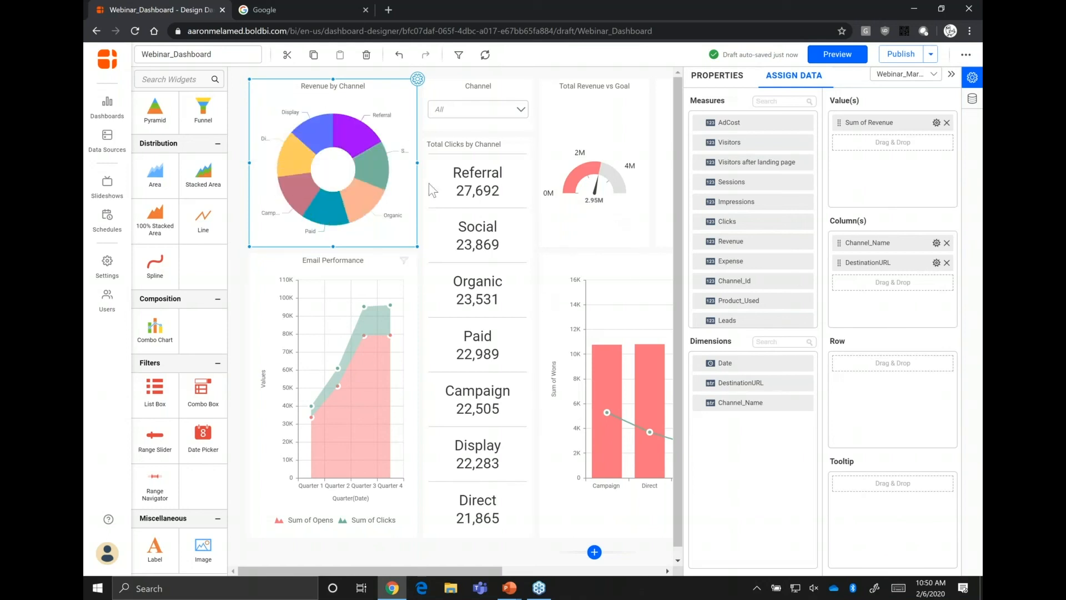
{"action": "mouse_move", "coordinate": [413, 208]}
{"action": "mouse_move", "coordinate": [364, 175]}
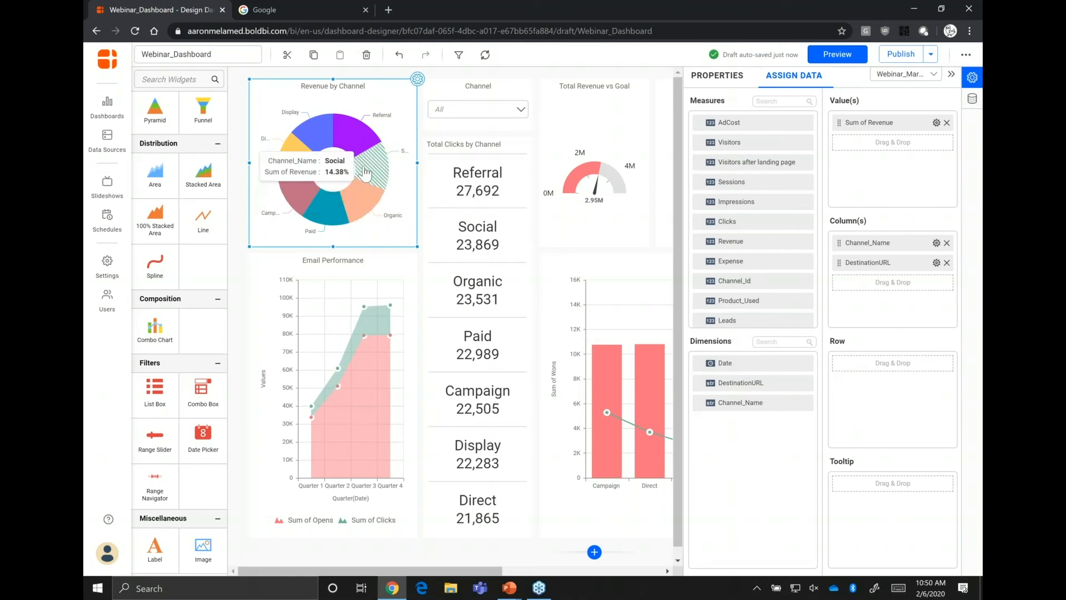
Review the Revenue by Channel chart's link, filter and container appearance properties.
{"action": "mouse_move", "coordinate": [367, 312]}
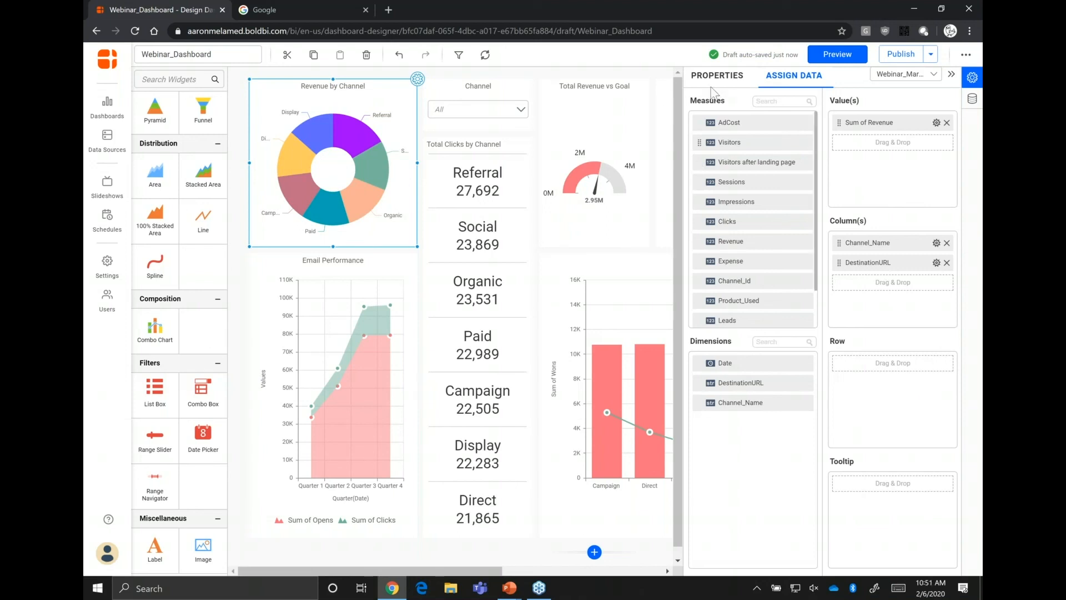
{"action": "left_click", "coordinate": [717, 75]}
{"action": "scroll", "coordinate": [809, 167], "scroll_direction": "down", "scroll_amount": 5}
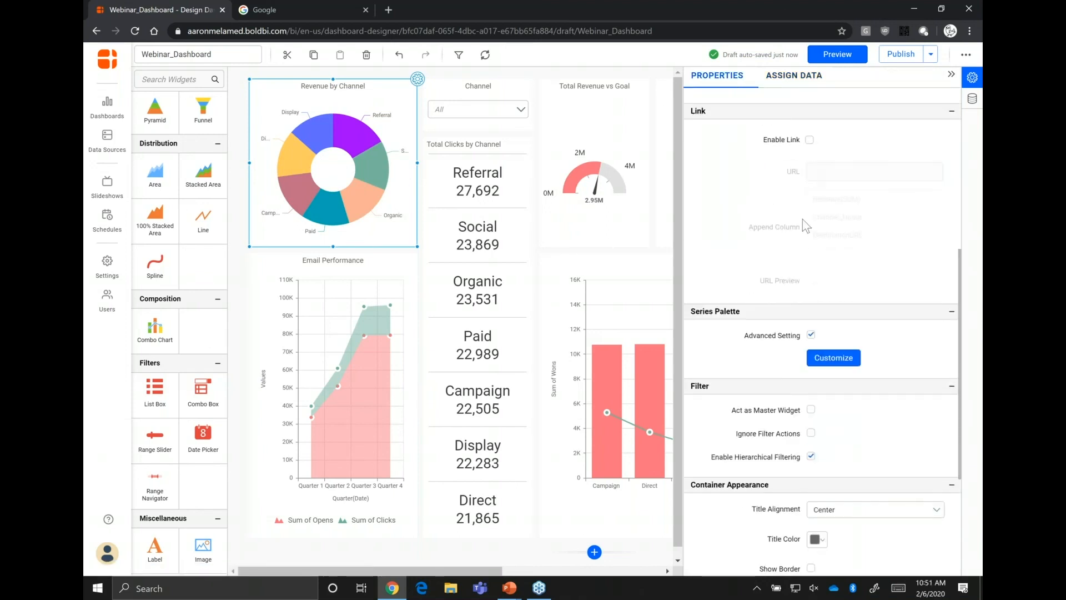
{"action": "scroll", "coordinate": [808, 225], "scroll_direction": "down", "scroll_amount": 3}
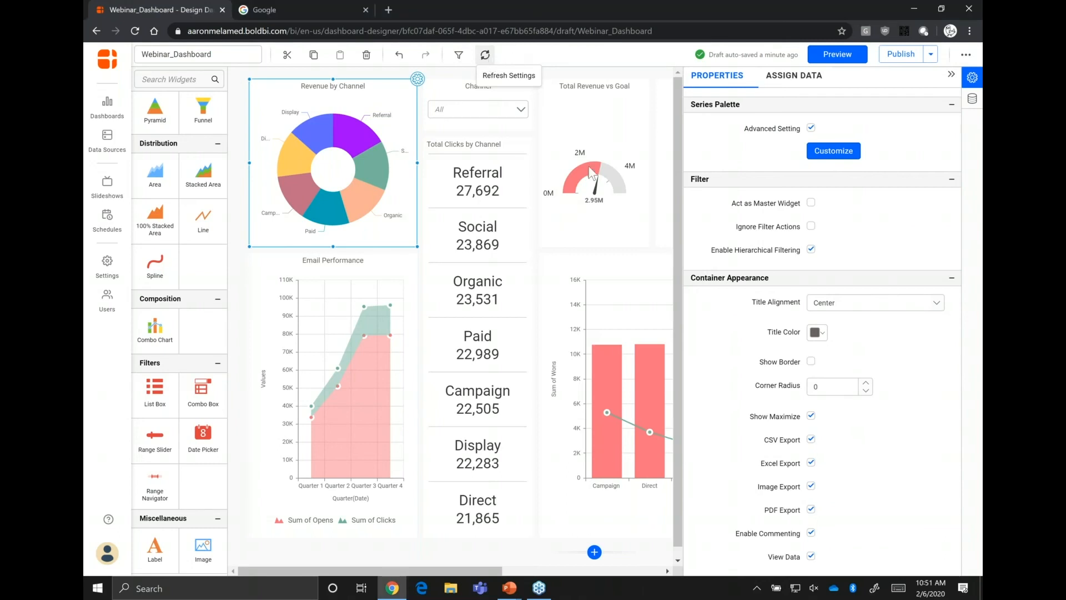
Try enabling auto refresh for selected widgets only, look through the widget list and refresh options, and discard the refresh settings.
{"action": "left_click", "coordinate": [486, 55]}
{"action": "left_click", "coordinate": [487, 230]}
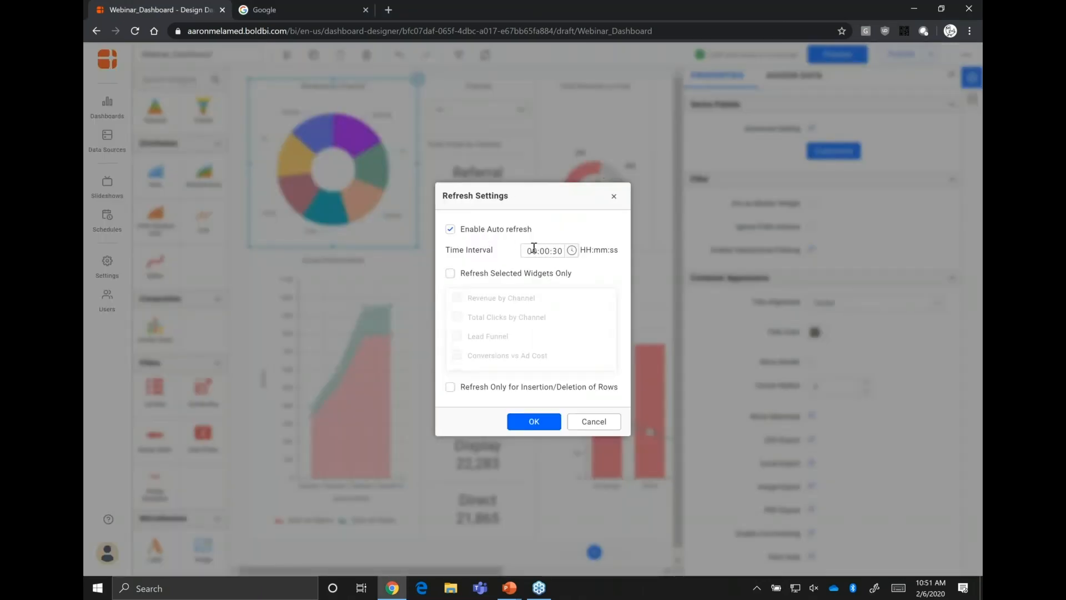
{"action": "left_click", "coordinate": [571, 251]}
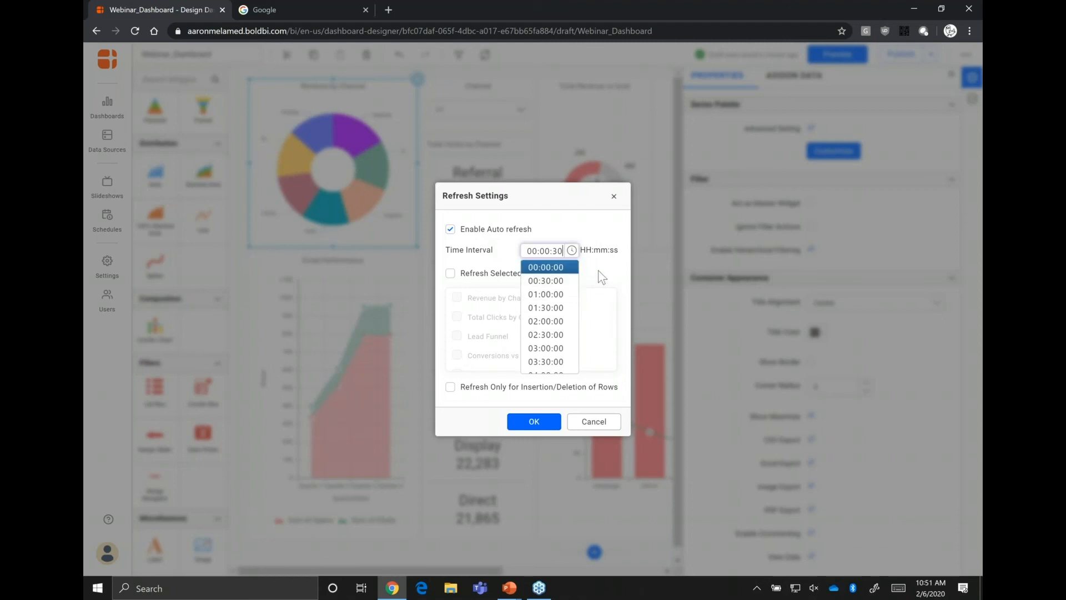
{"action": "left_click", "coordinate": [464, 275]}
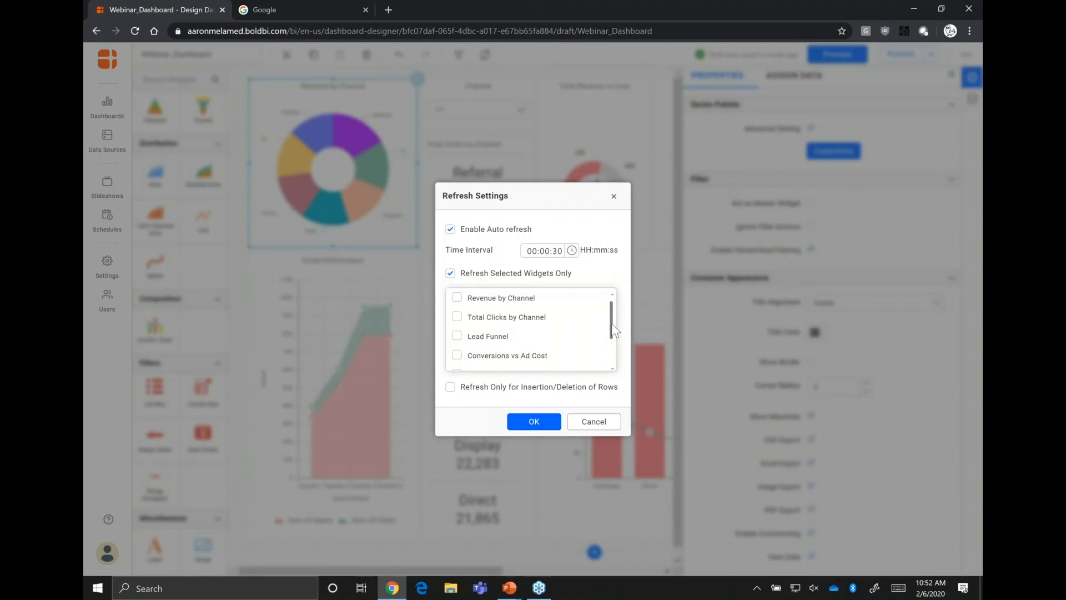
{"action": "left_click_drag", "start_coordinate": [611, 325], "coordinate": [613, 374]}
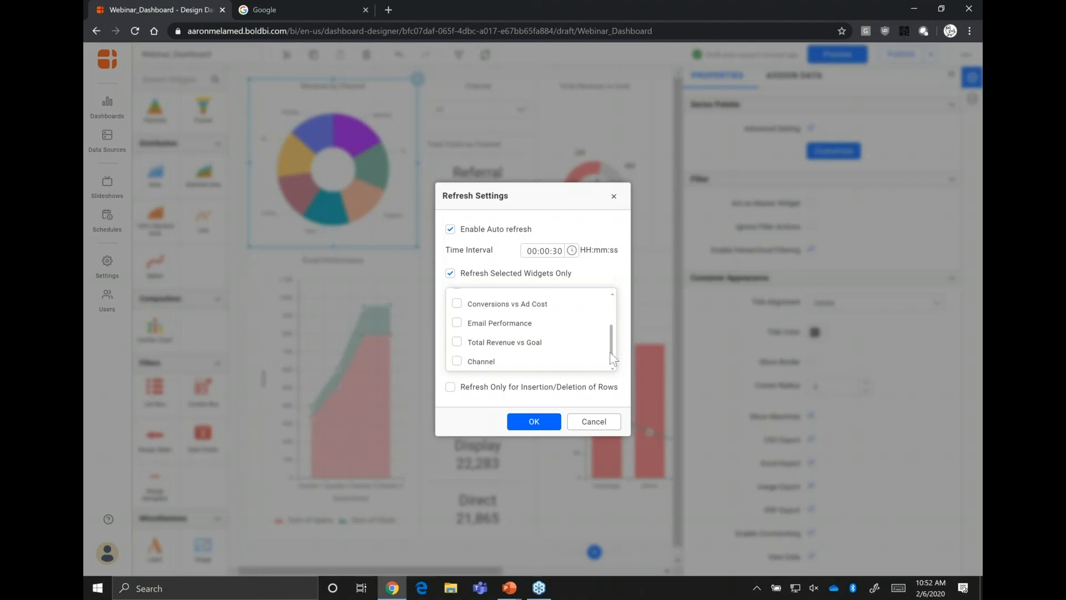
{"action": "mouse_move", "coordinate": [611, 344]}
{"action": "left_mouse_down"}
{"action": "mouse_move", "coordinate": [617, 326]}
{"action": "mouse_move", "coordinate": [612, 348]}
{"action": "left_mouse_up"}
{"action": "left_click", "coordinate": [451, 388]}
{"action": "left_click", "coordinate": [594, 422]}
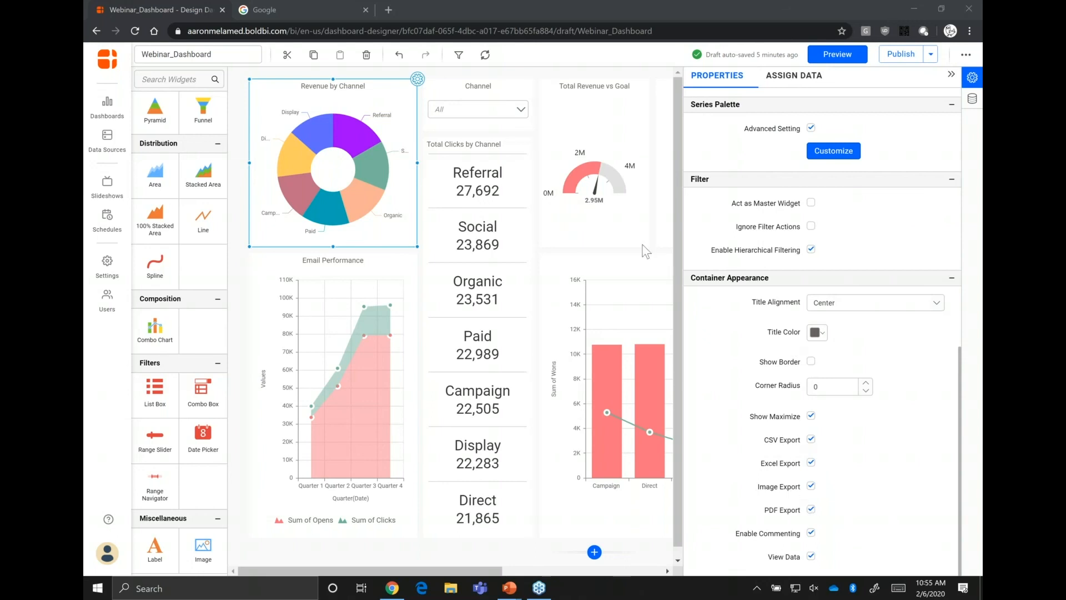
Leave the dashboard designer and open Infusionsoft Sales Dashboard_038909 from the list of all dashboards.
{"action": "left_click", "coordinate": [108, 110]}
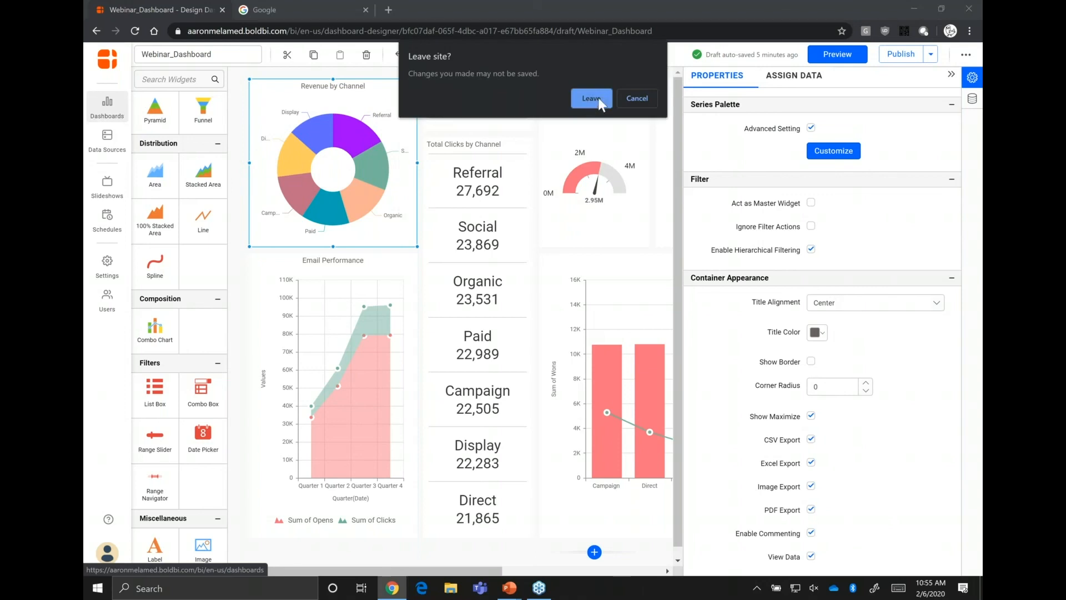
{"action": "left_click", "coordinate": [598, 99]}
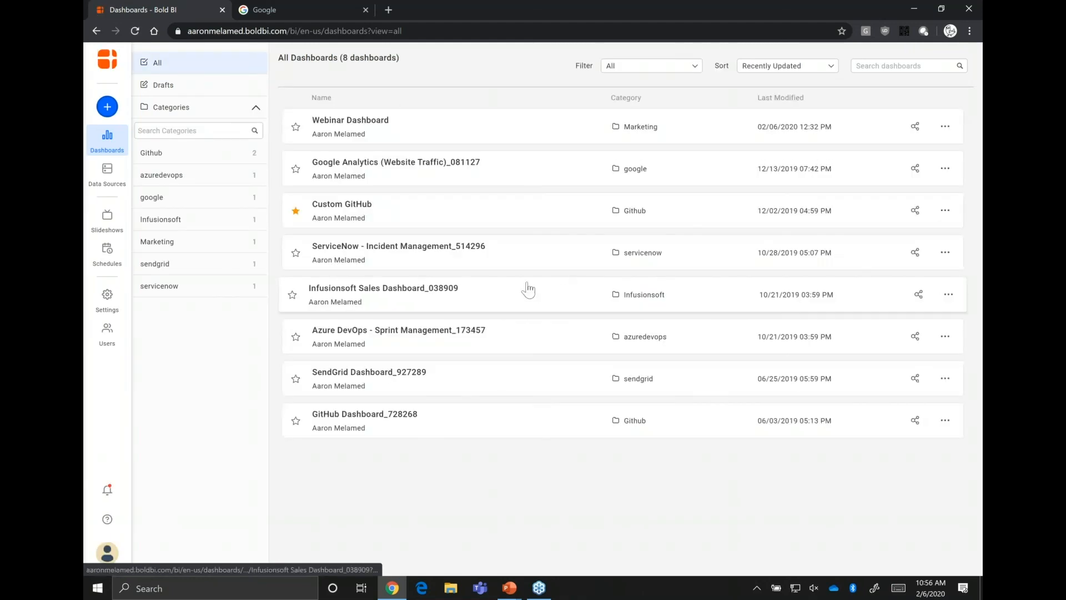
{"action": "left_click", "coordinate": [514, 300]}
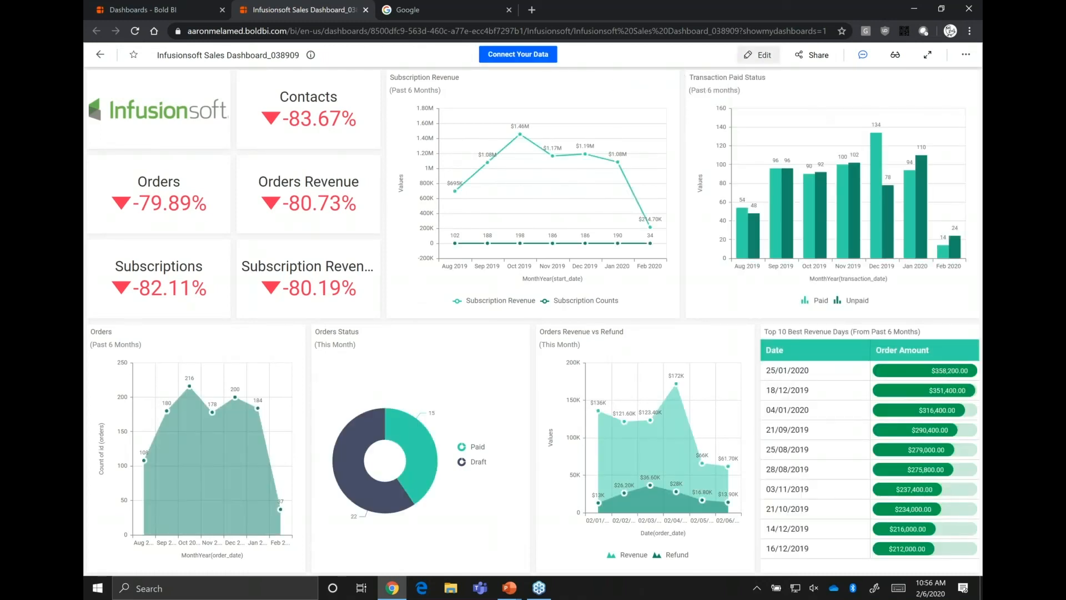
Examine the sharing and export options of the whole dashboard and the export formats of the Subscription Revenue widget.
{"action": "left_click", "coordinate": [967, 55]}
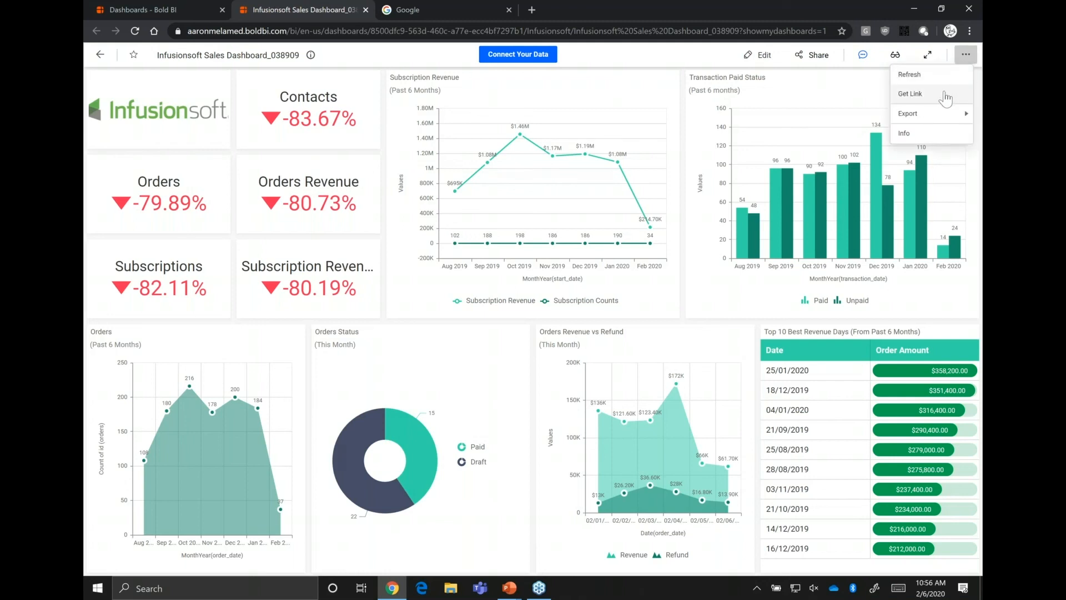
{"action": "mouse_move", "coordinate": [930, 117]}
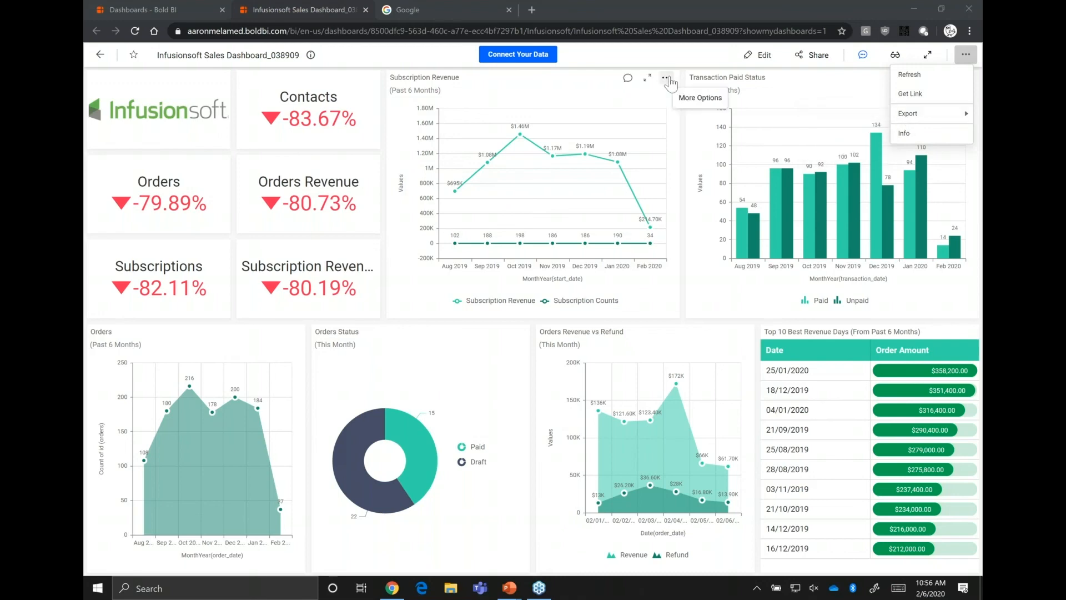
{"action": "left_click", "coordinate": [668, 79]}
{"action": "left_click", "coordinate": [669, 81]}
{"action": "mouse_move", "coordinate": [641, 95]}
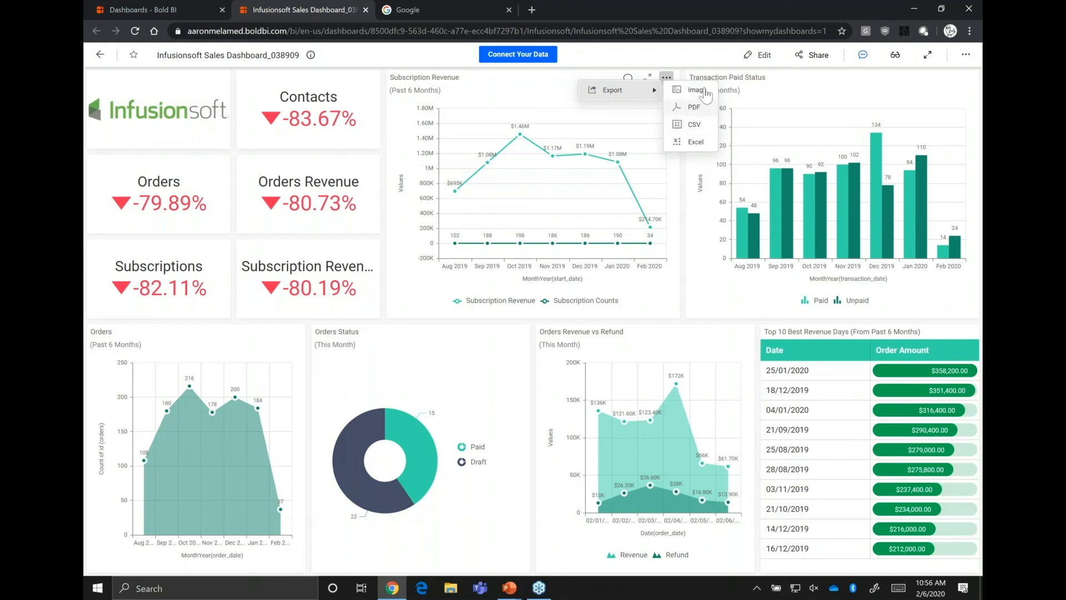
{"action": "left_click", "coordinate": [967, 56]}
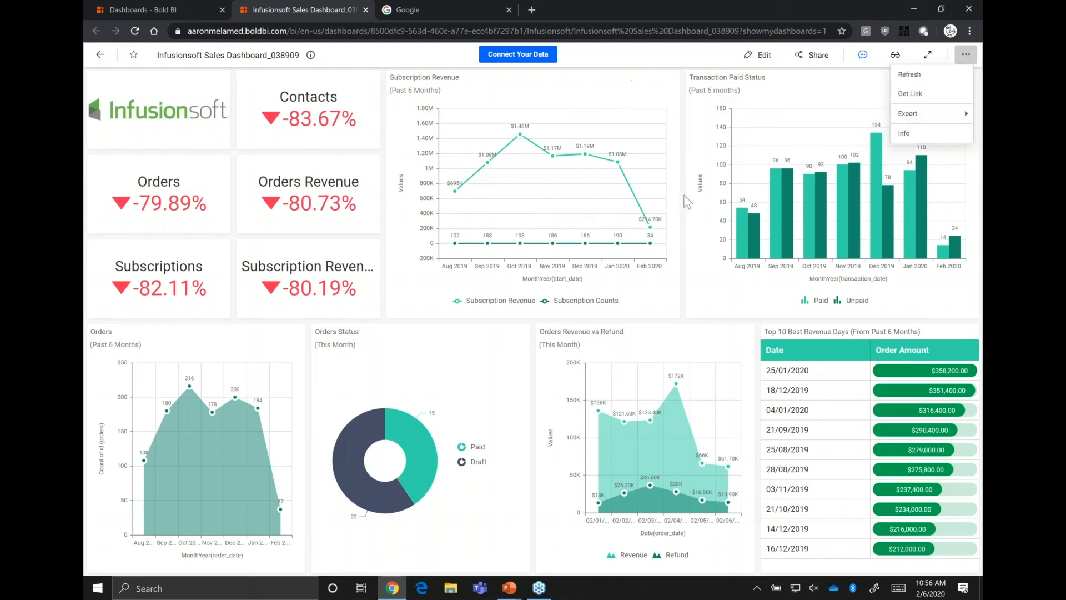
{"action": "left_click", "coordinate": [749, 217]}
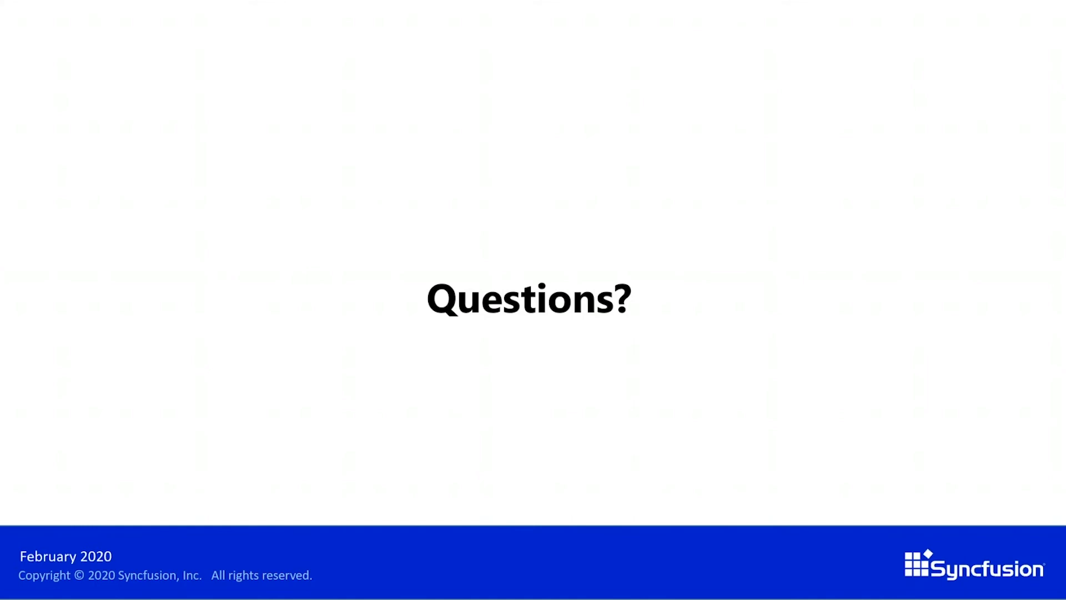
{"action": "key", "text": "Right"}
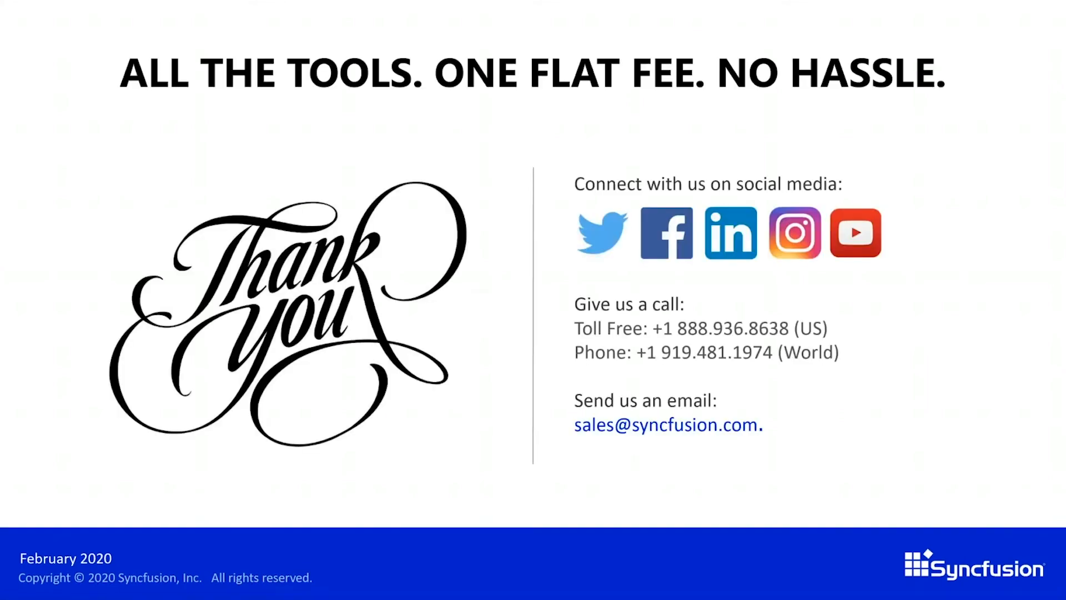